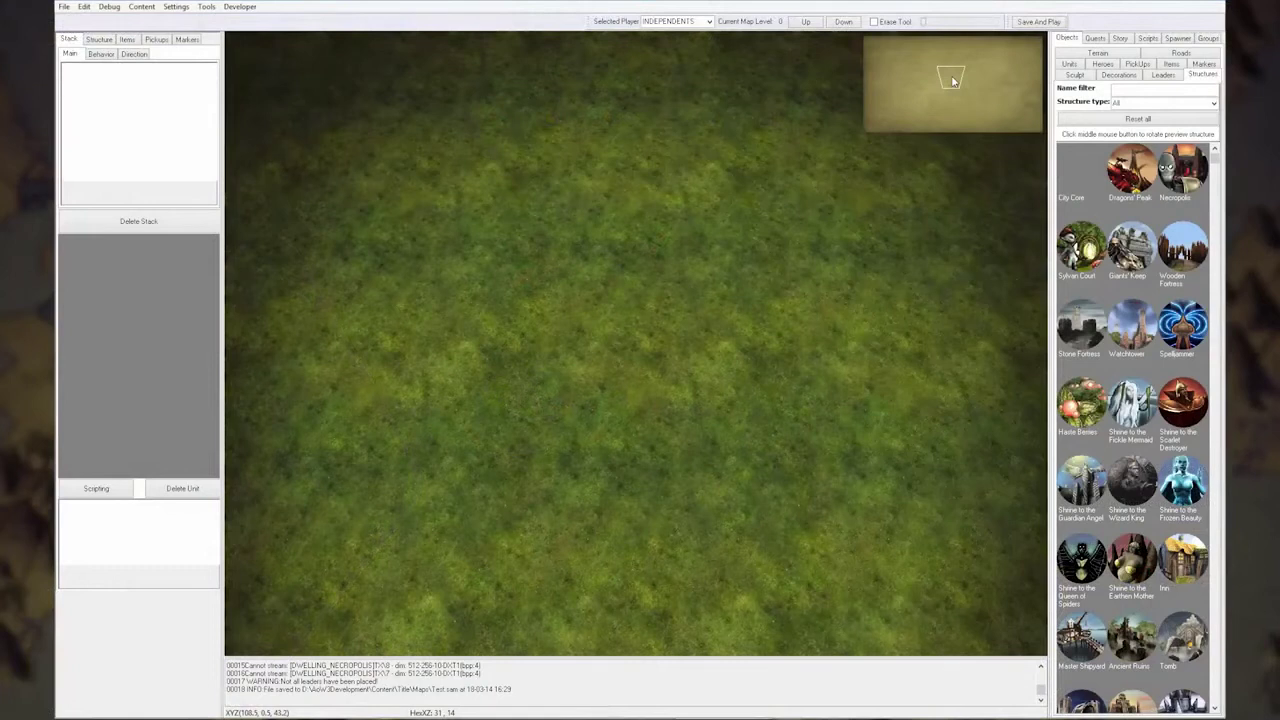
Step: Drag the minimap frame to pan the grassland map slightly right
drag(951, 84, 955, 83)
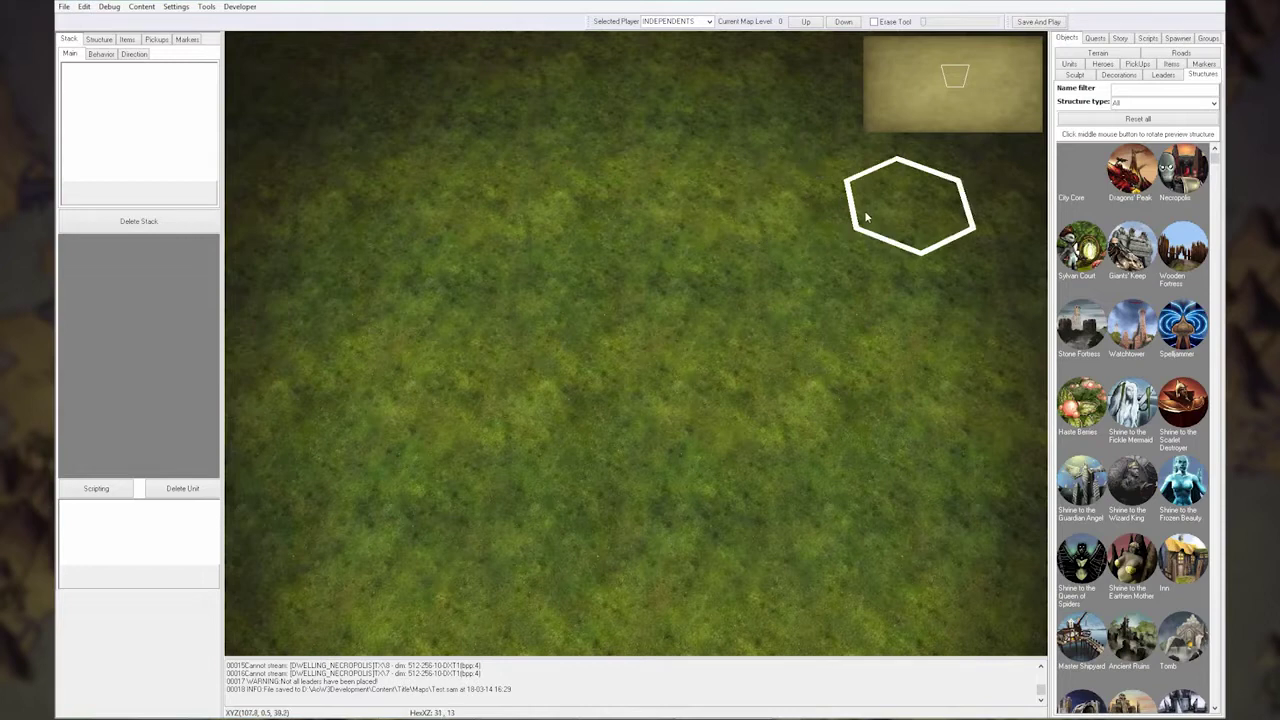
Step: Paint a band of Mountains 00: Default across the upper map
click(1092, 54)
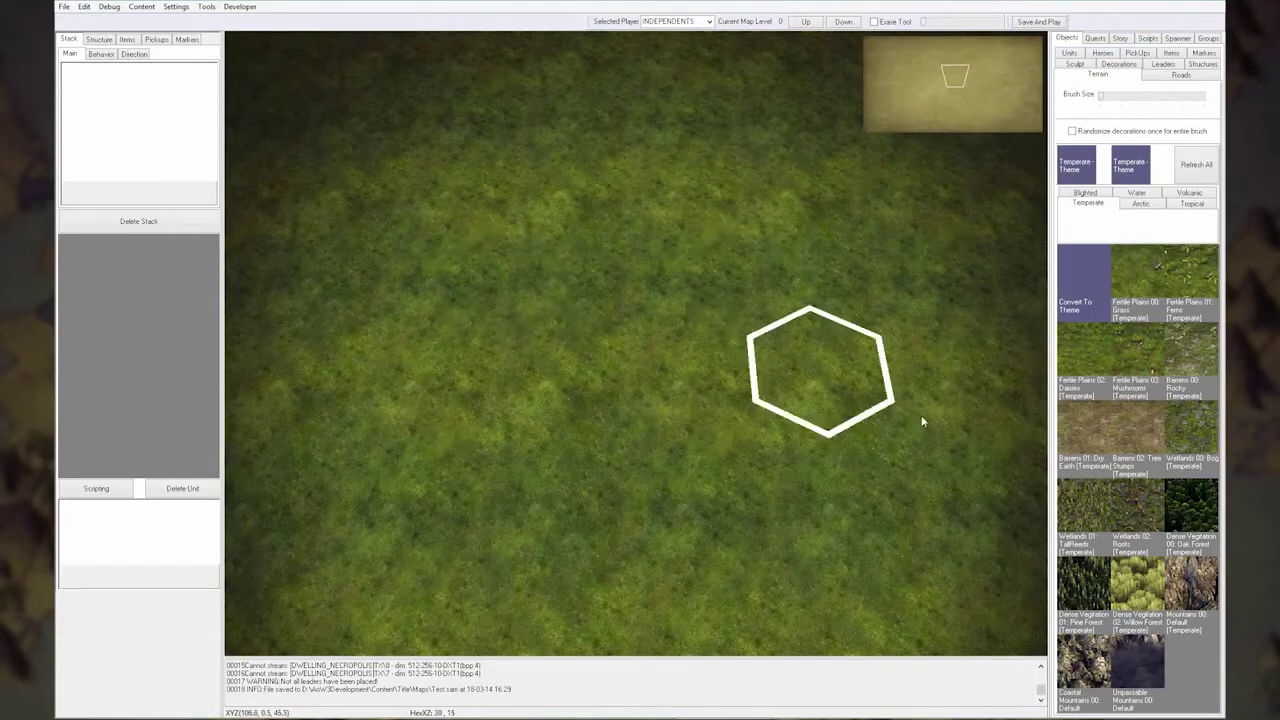
click(1184, 588)
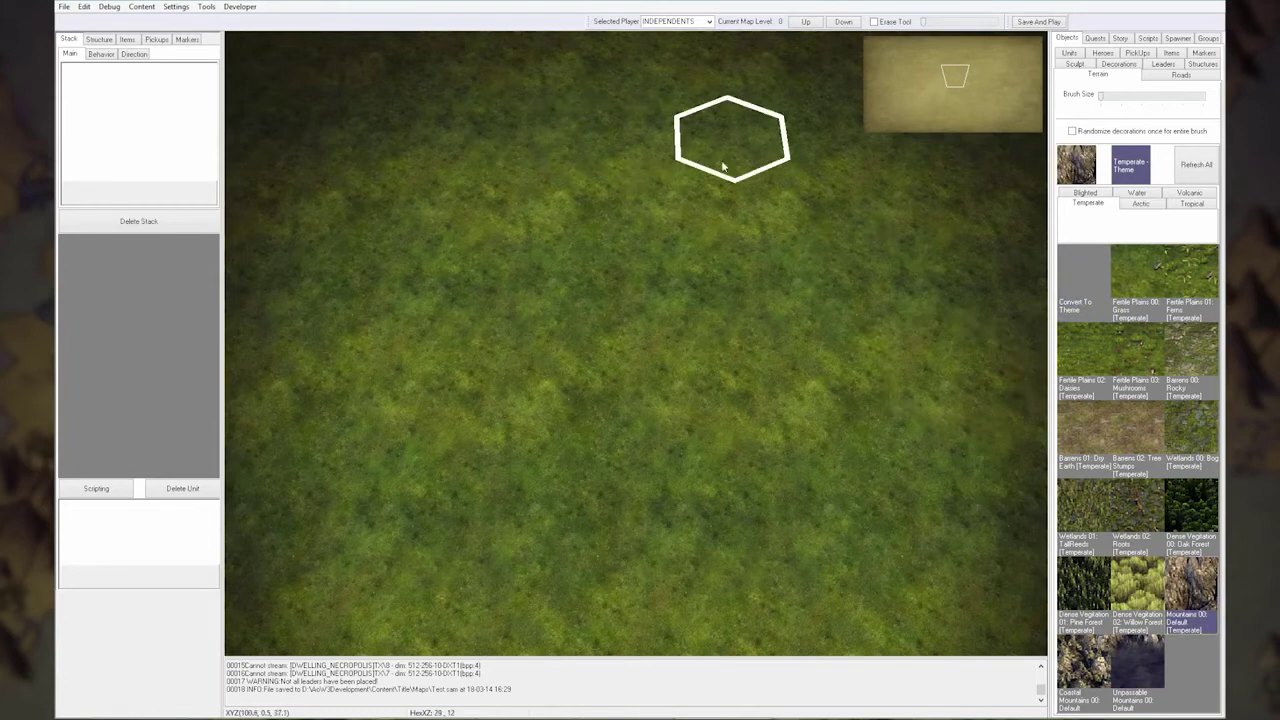
mouse_move(727, 162)
mouse_down()
mouse_move(612, 146)
mouse_move(451, 206)
mouse_up()
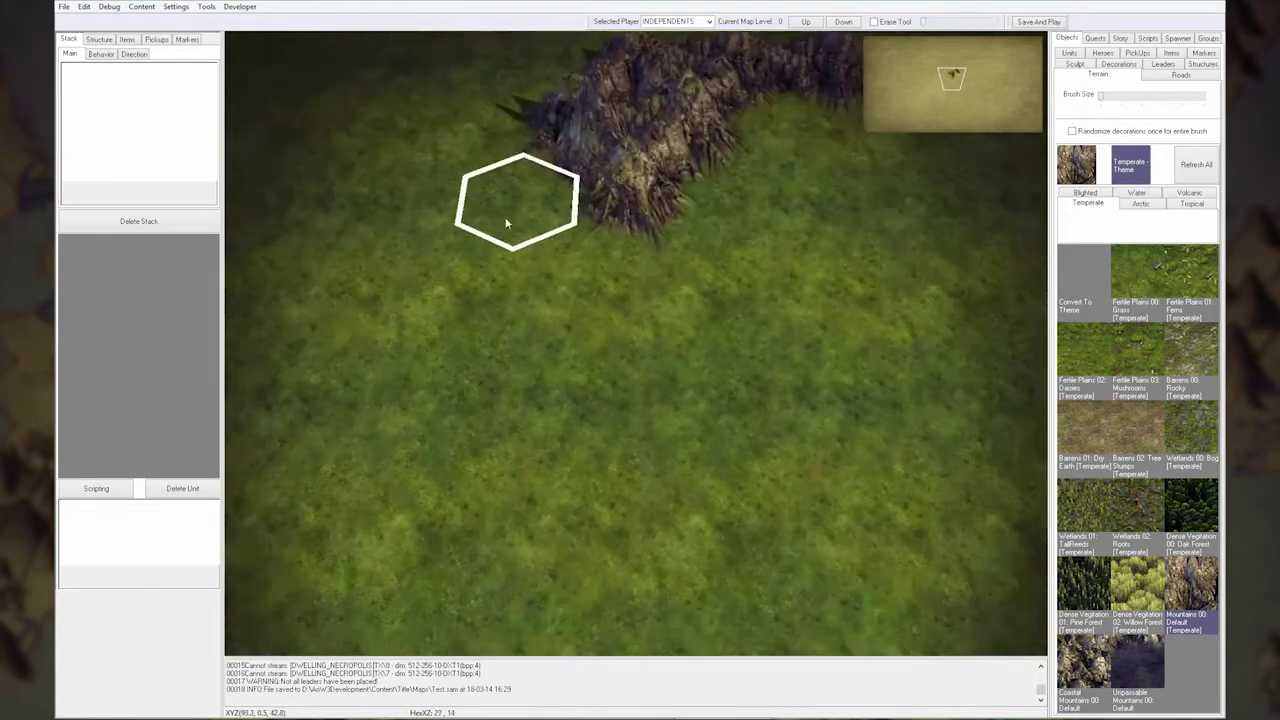
scroll(509, 223, down, 2)
mouse_move(545, 263)
mouse_down()
mouse_move(468, 255)
mouse_move(600, 200)
mouse_move(557, 250)
mouse_move(655, 230)
mouse_move(406, 143)
mouse_move(729, 251)
mouse_move(763, 194)
mouse_up()
key(Down)
key(Right)
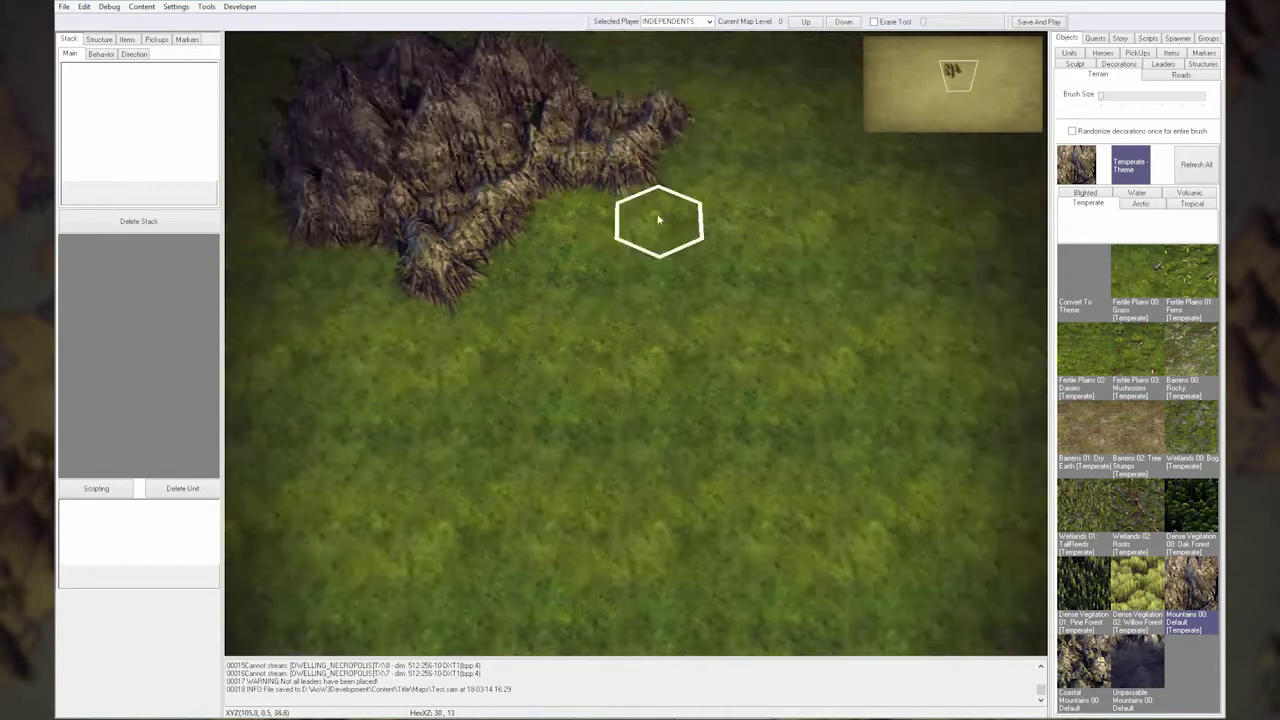
scroll(658, 219, up, 2)
mouse_move(660, 171)
mouse_down()
mouse_move(646, 171)
mouse_move(716, 277)
mouse_move(486, 171)
mouse_move(566, 171)
mouse_up()
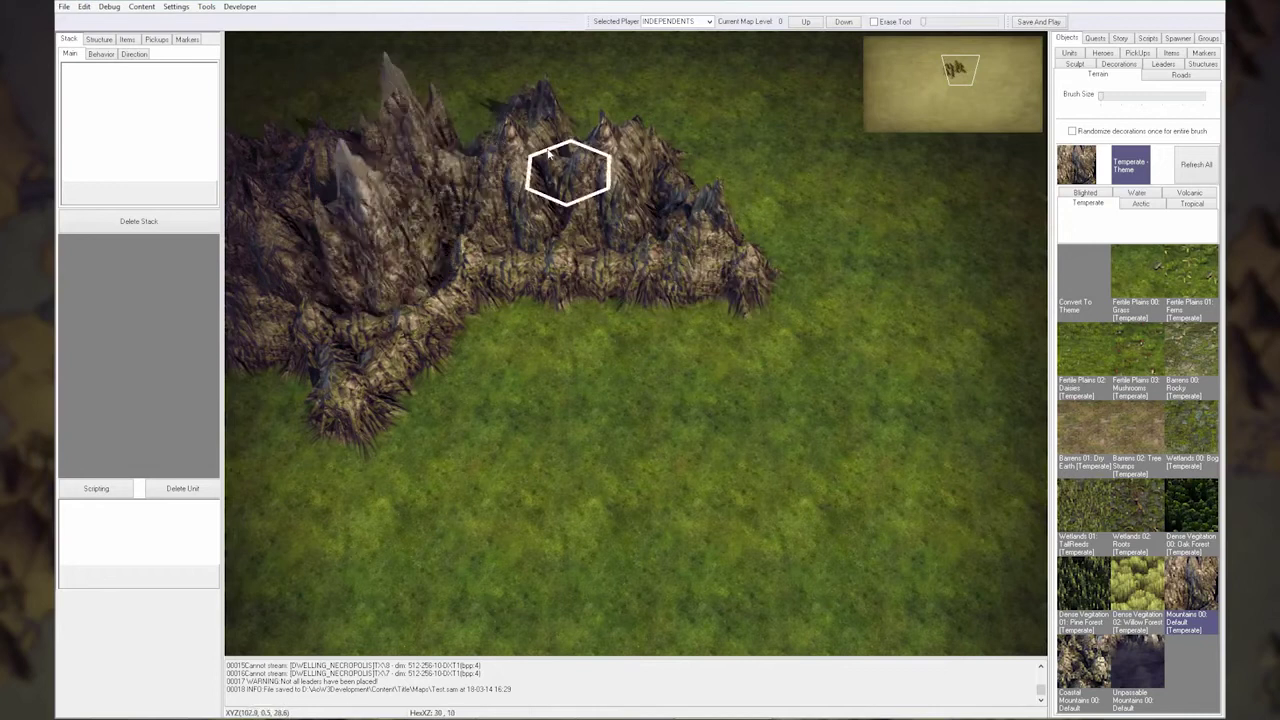
Step: Extend the mountain ridge down-left to the map edge and back right
key(Left)
mouse_move(453, 350)
mouse_down()
mouse_move(415, 492)
mouse_move(565, 285)
mouse_move(536, 312)
mouse_move(535, 256)
mouse_up()
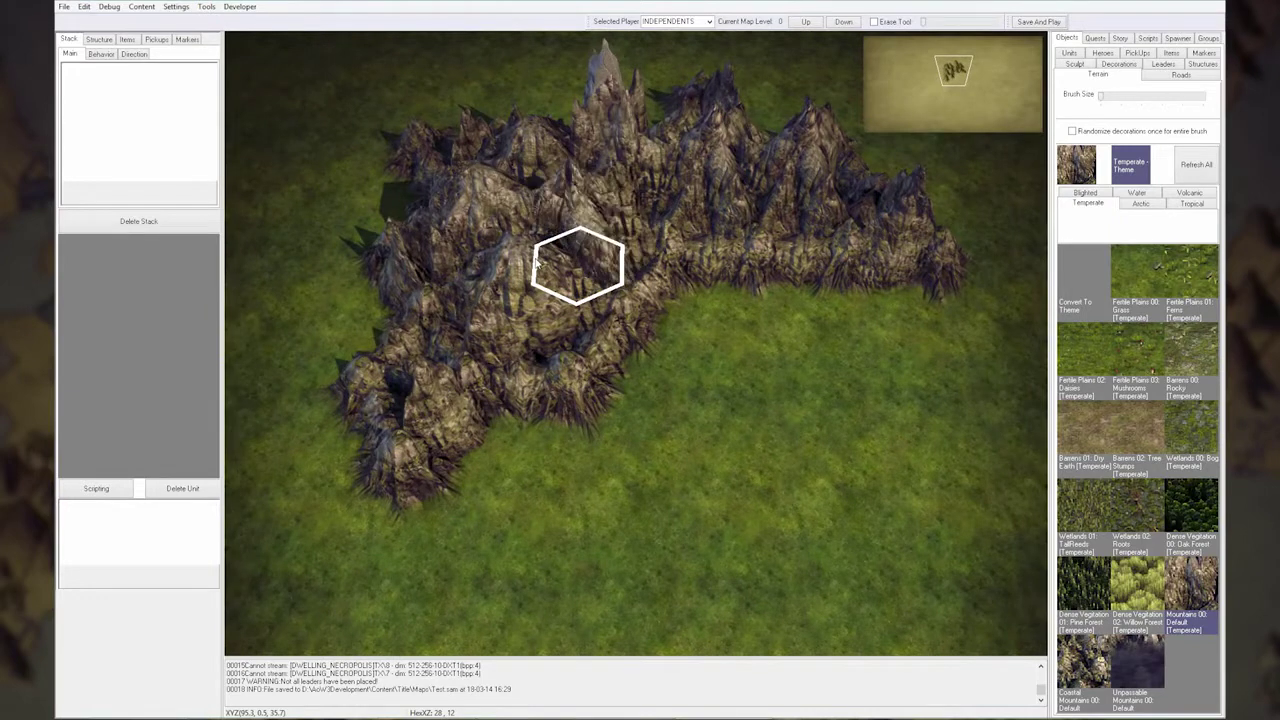
click(535, 258)
key(Down)
key(Down)
key(Down)
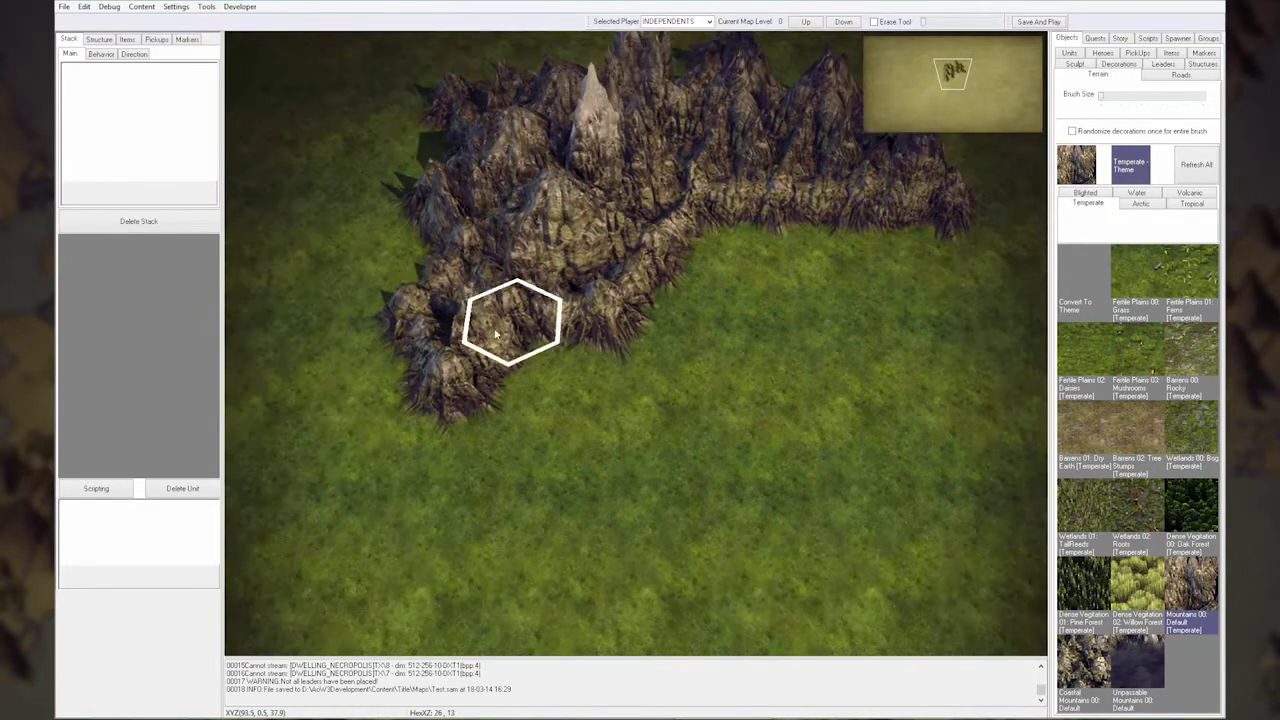
mouse_move(335, 405)
mouse_down()
mouse_move(300, 467)
mouse_move(380, 391)
mouse_up()
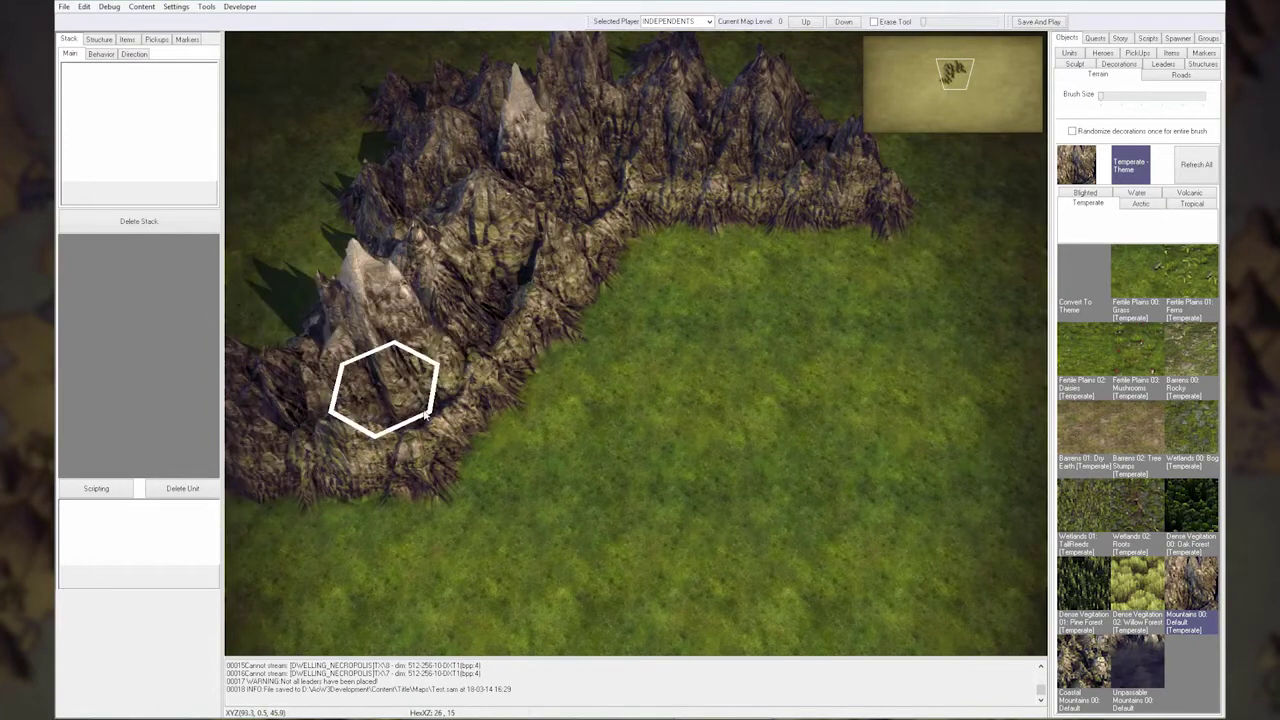
key(Up)
key(Right)
drag(517, 406, 586, 400)
Step: Carry the mountain ridge further right and select the Oak Forest brush
key(Down)
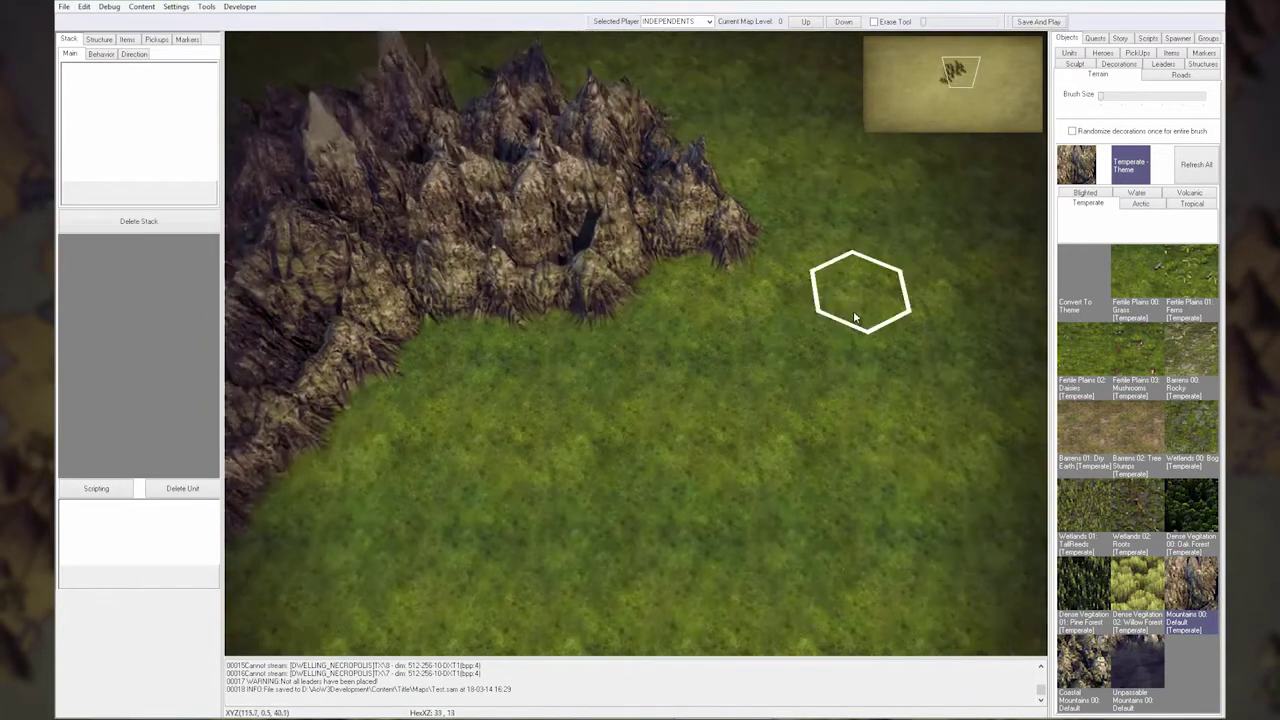
key(Up)
mouse_move(611, 303)
mouse_down()
mouse_move(591, 364)
mouse_move(703, 300)
mouse_move(494, 208)
mouse_up()
key(Down)
scroll(575, 276, down, 2)
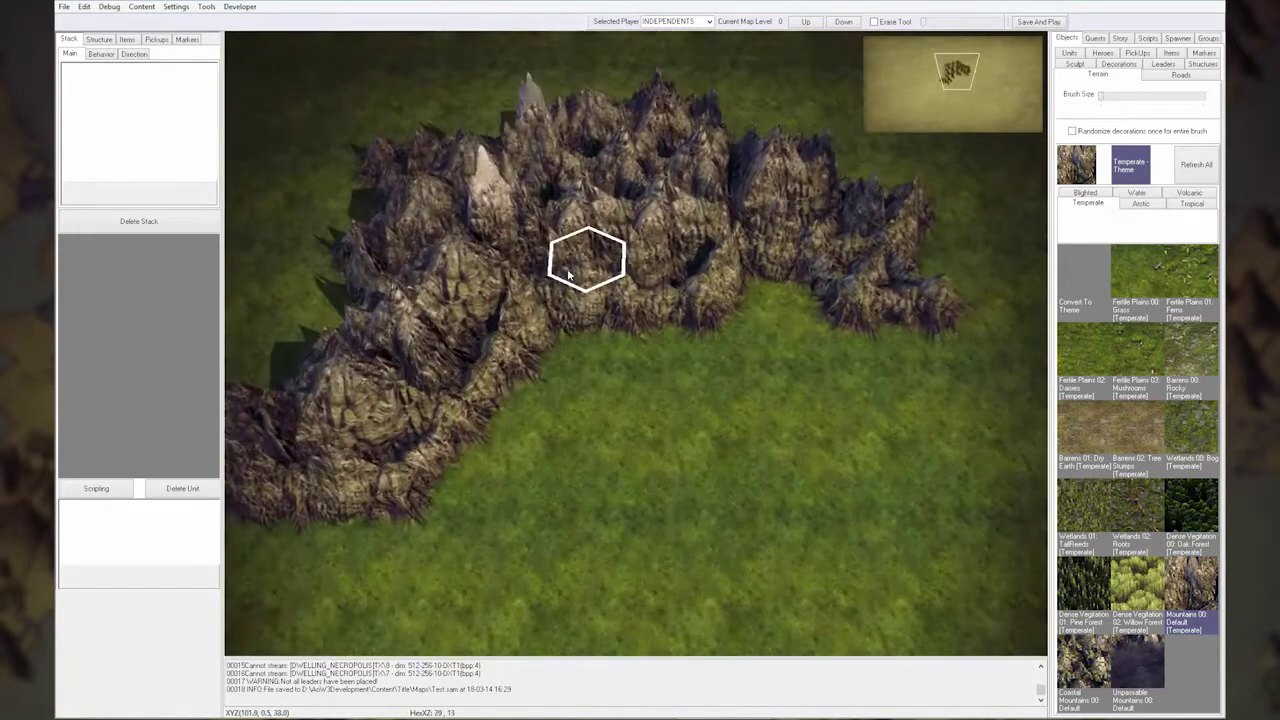
key(Right)
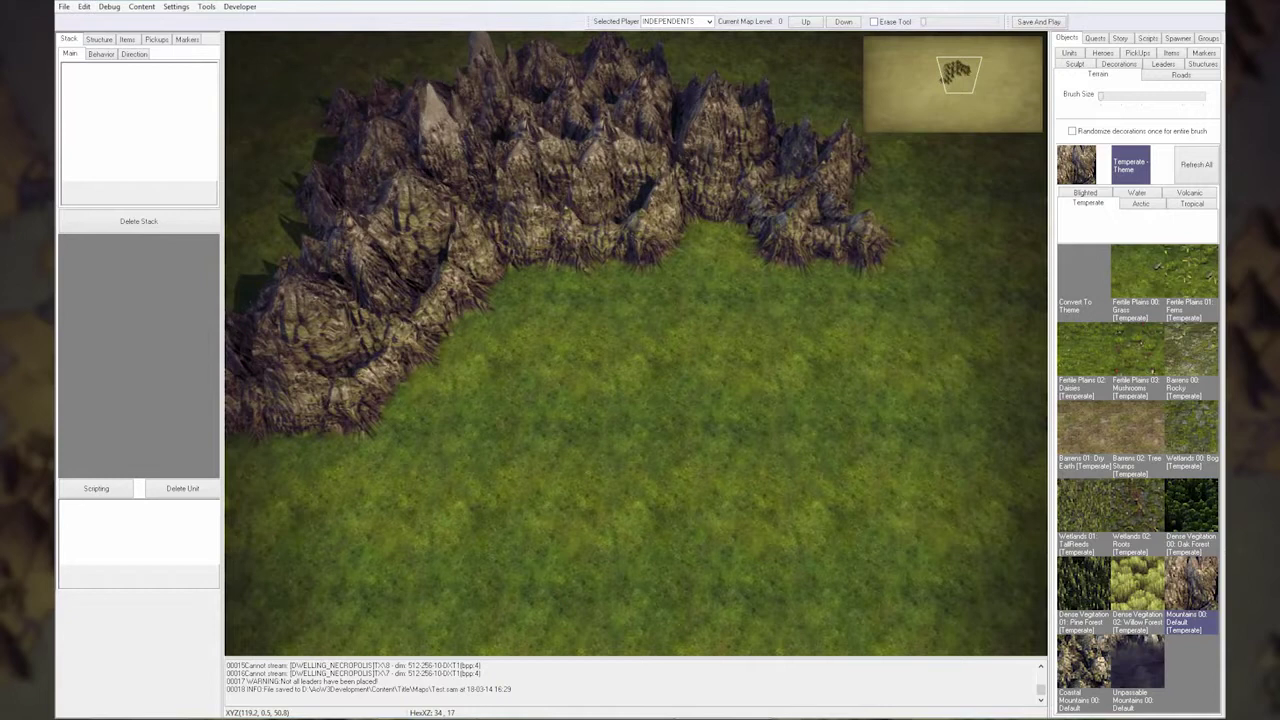
click(1196, 514)
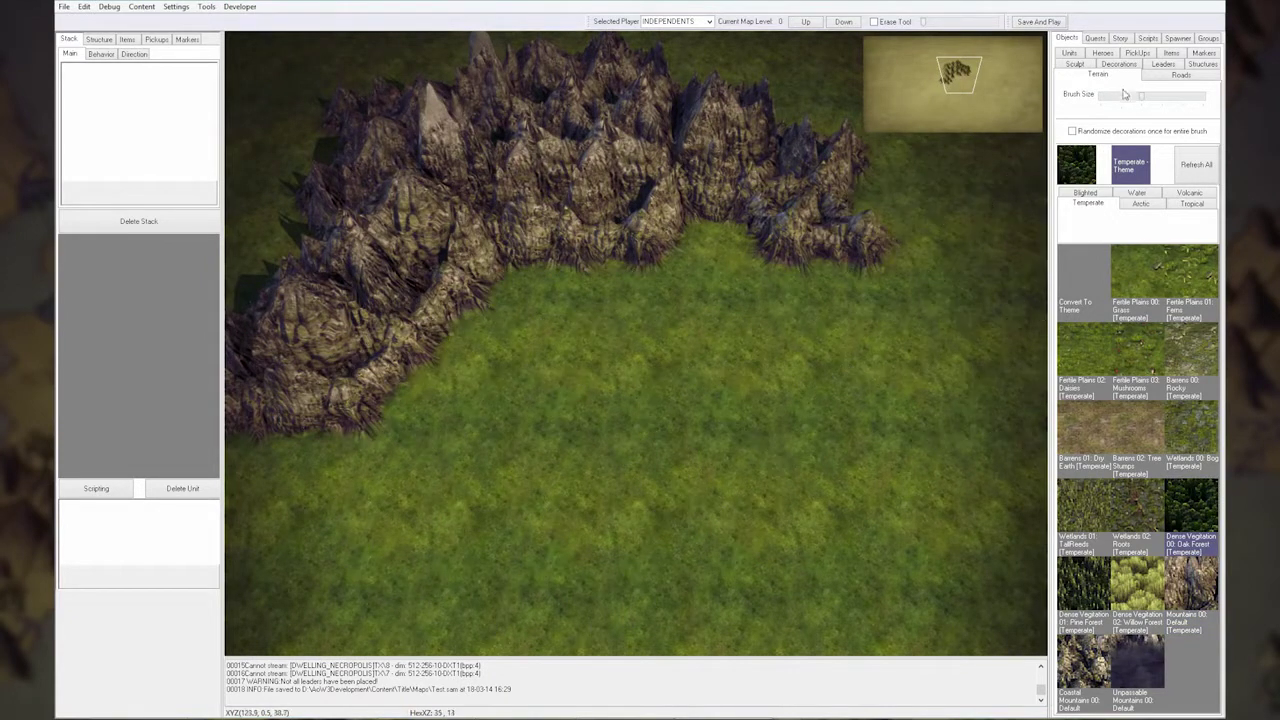
Step: Paint oak forest below the mountains, overlaid with a patch of pine forest
mouse_move(443, 466)
mouse_down()
mouse_move(500, 527)
mouse_move(460, 503)
mouse_up()
key(Down)
key(Left)
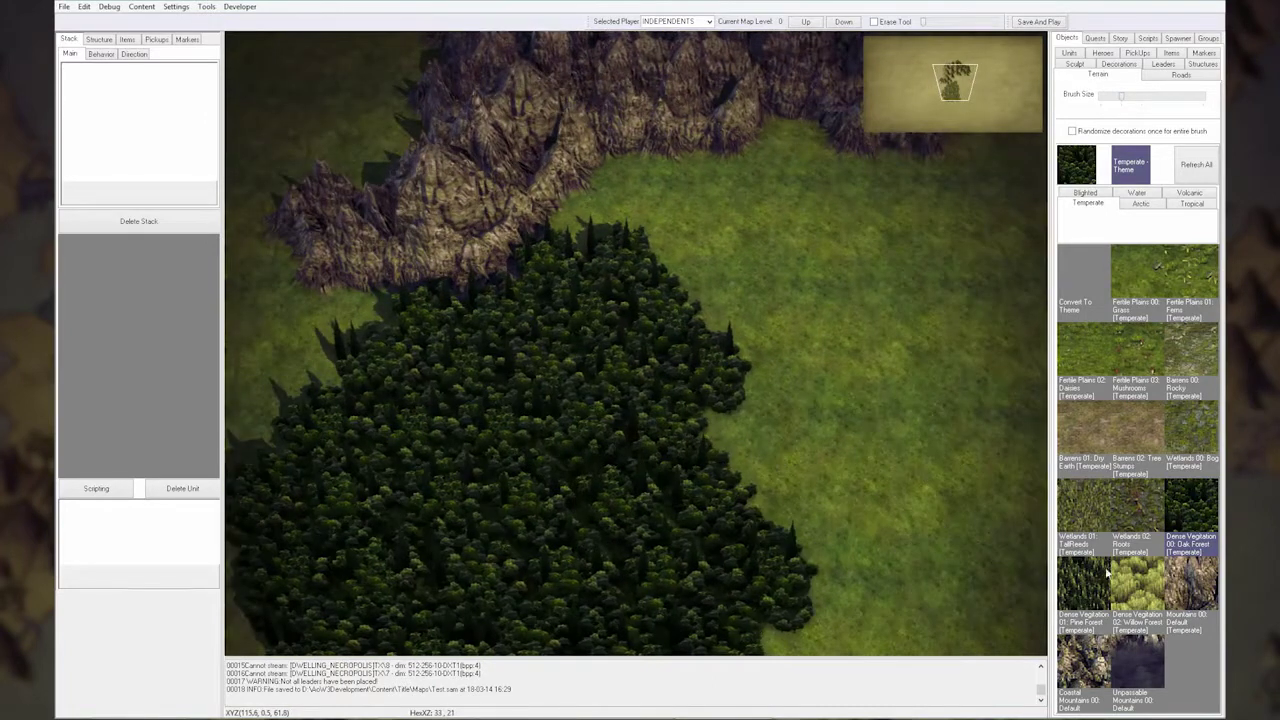
mouse_move(645, 260)
mouse_down()
mouse_move(626, 378)
mouse_move(495, 440)
mouse_move(585, 440)
mouse_move(718, 555)
mouse_up()
key(Right)
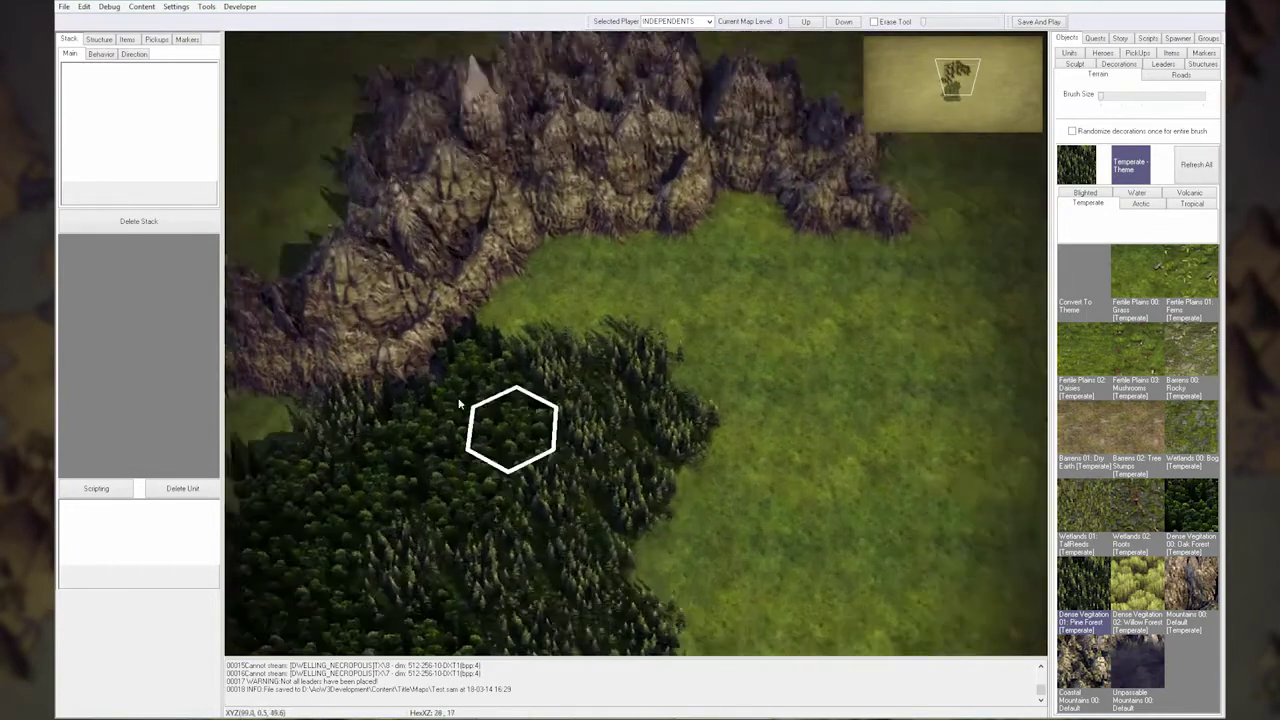
key(Up)
key(Left)
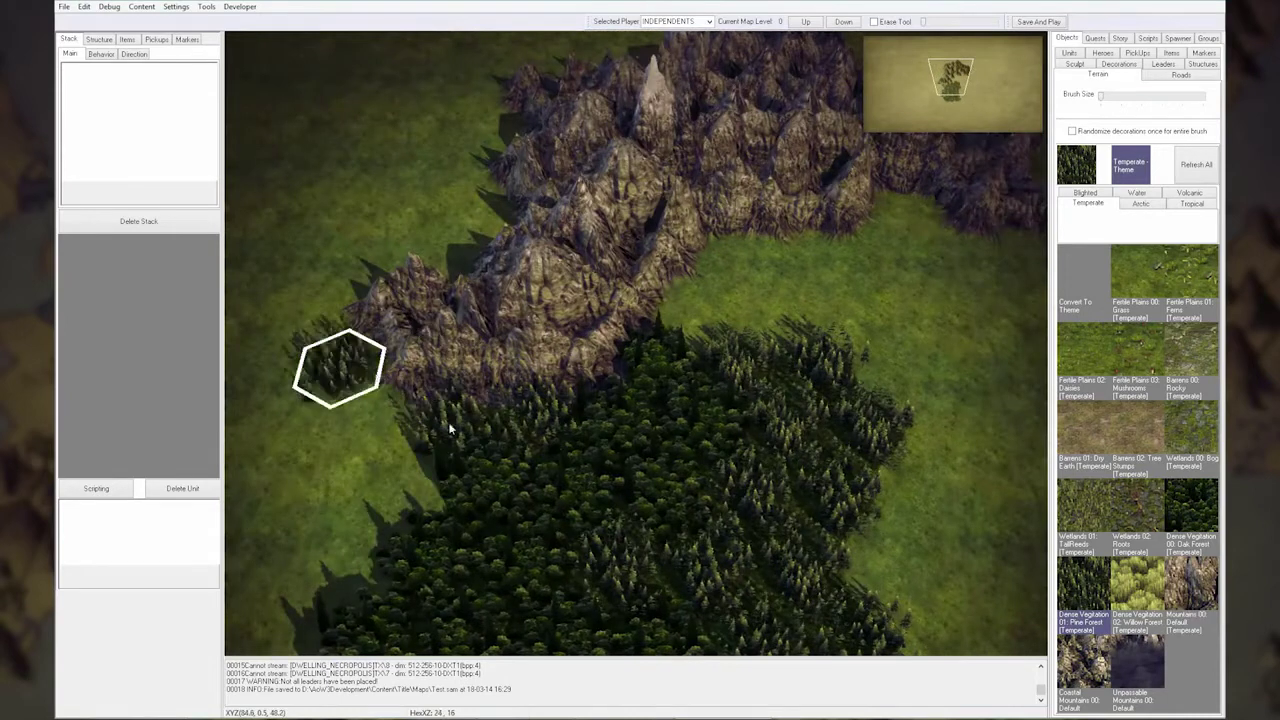
key(Up)
scroll(557, 363, up, 3)
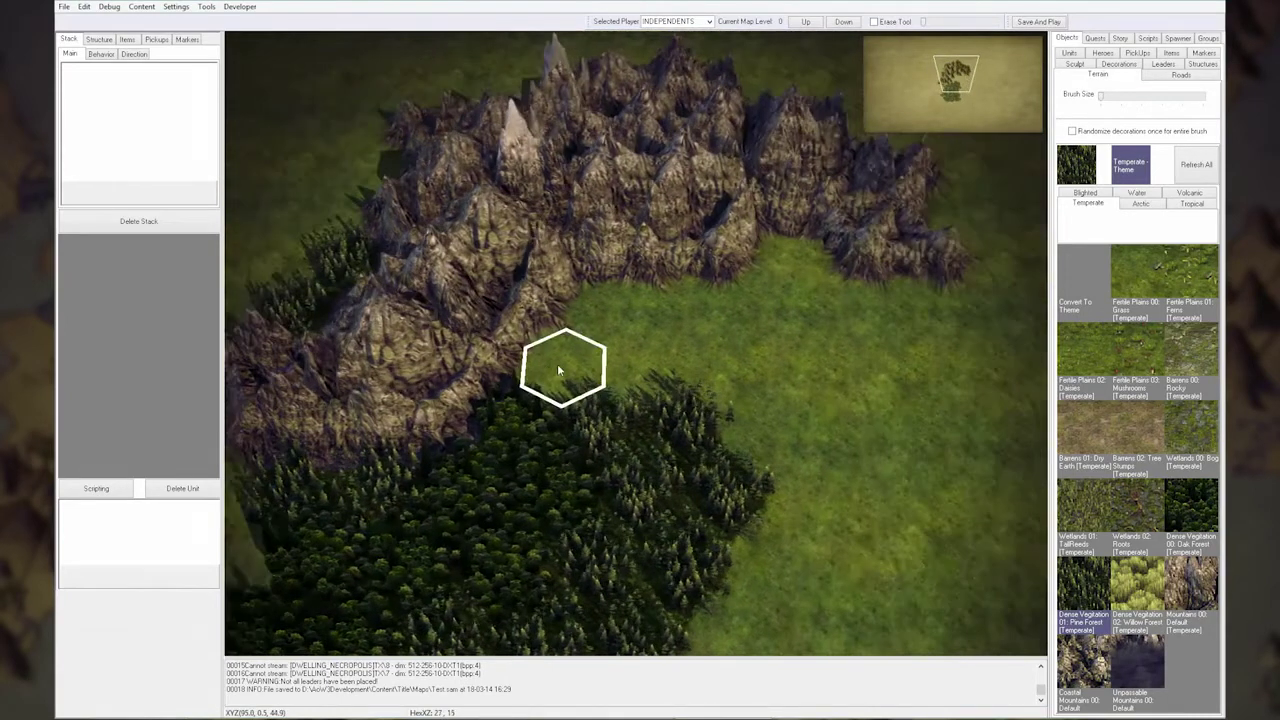
scroll(581, 404, down, 3)
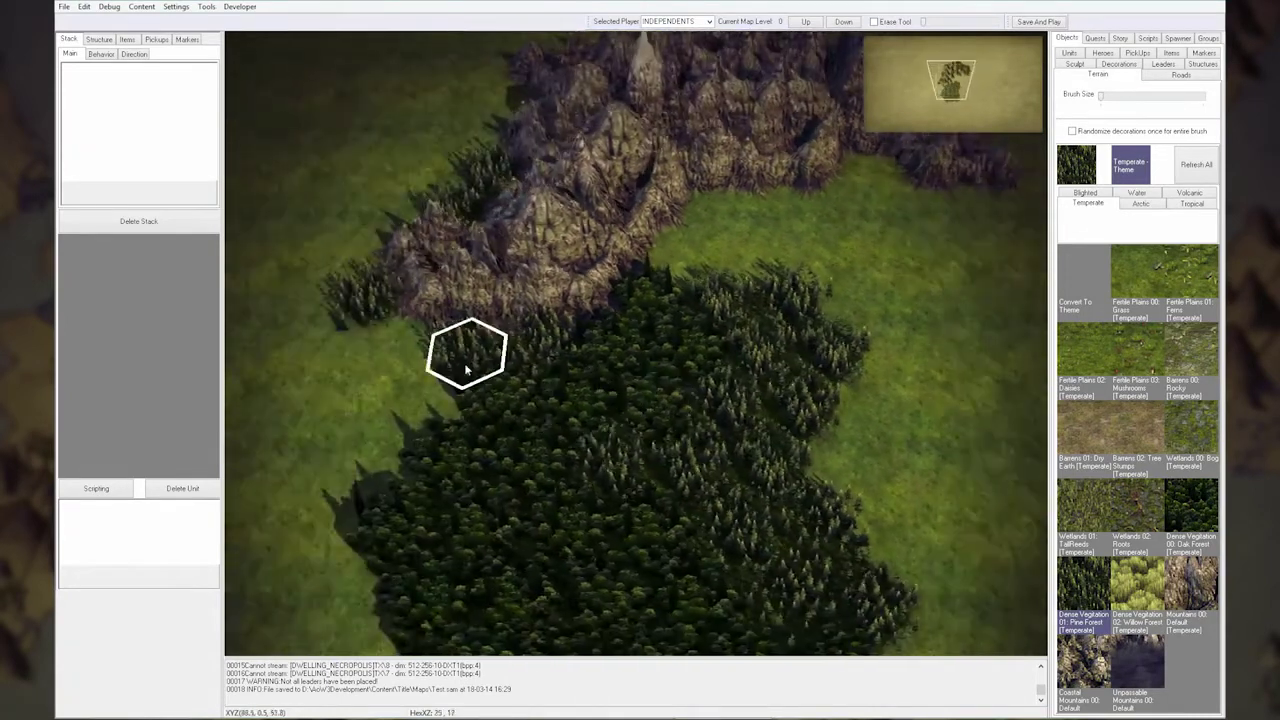
scroll(555, 443, up, 3)
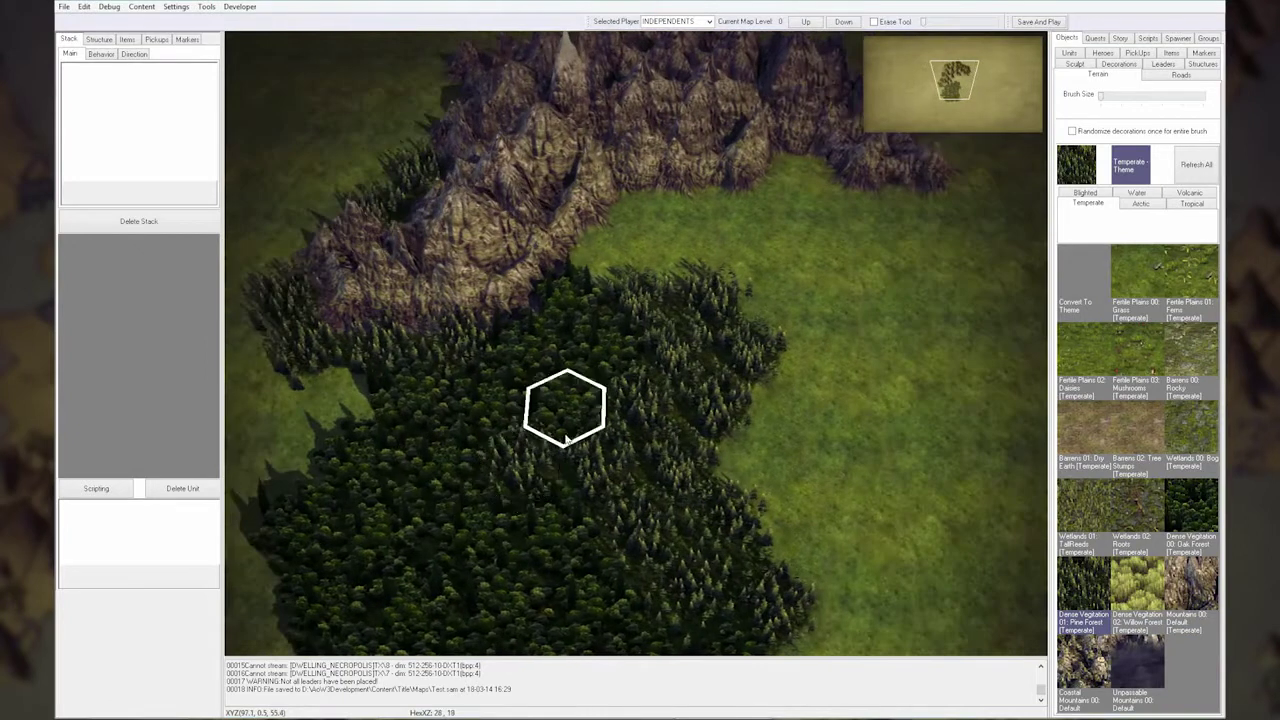
key(Right)
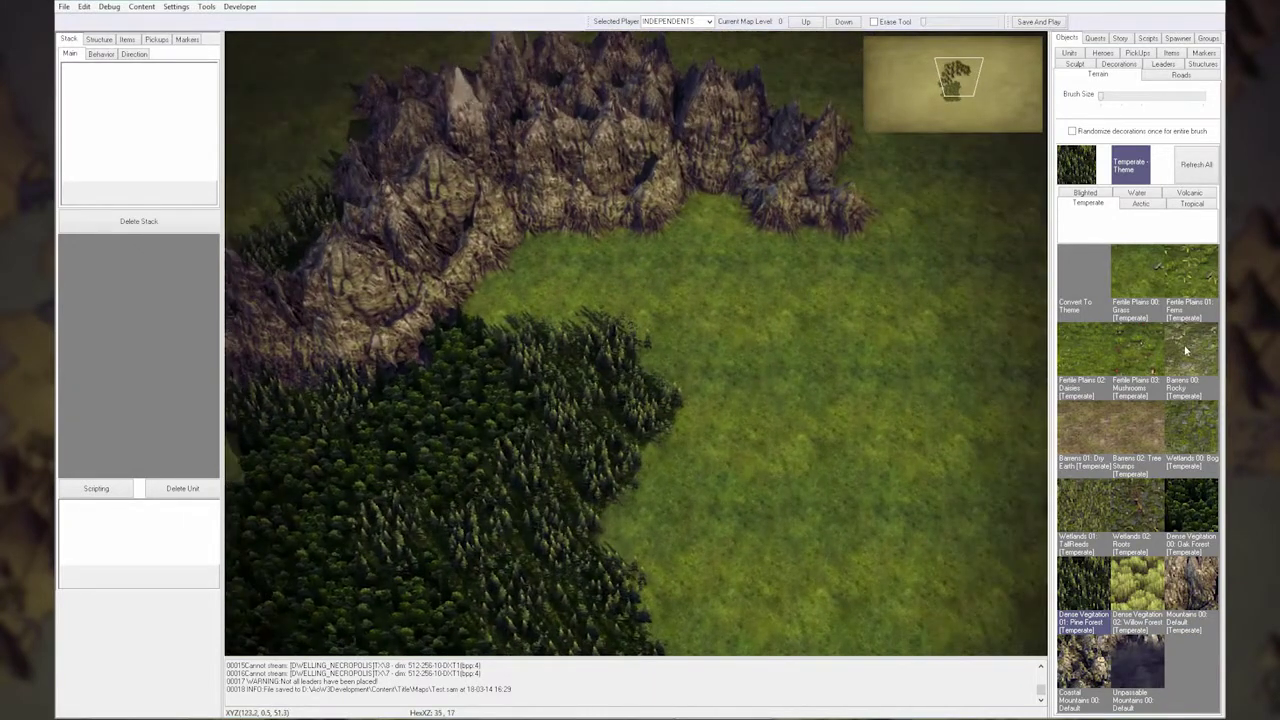
Step: Paint a Barrens 00: Rocky strip along the mountains' inner edge
click(1185, 350)
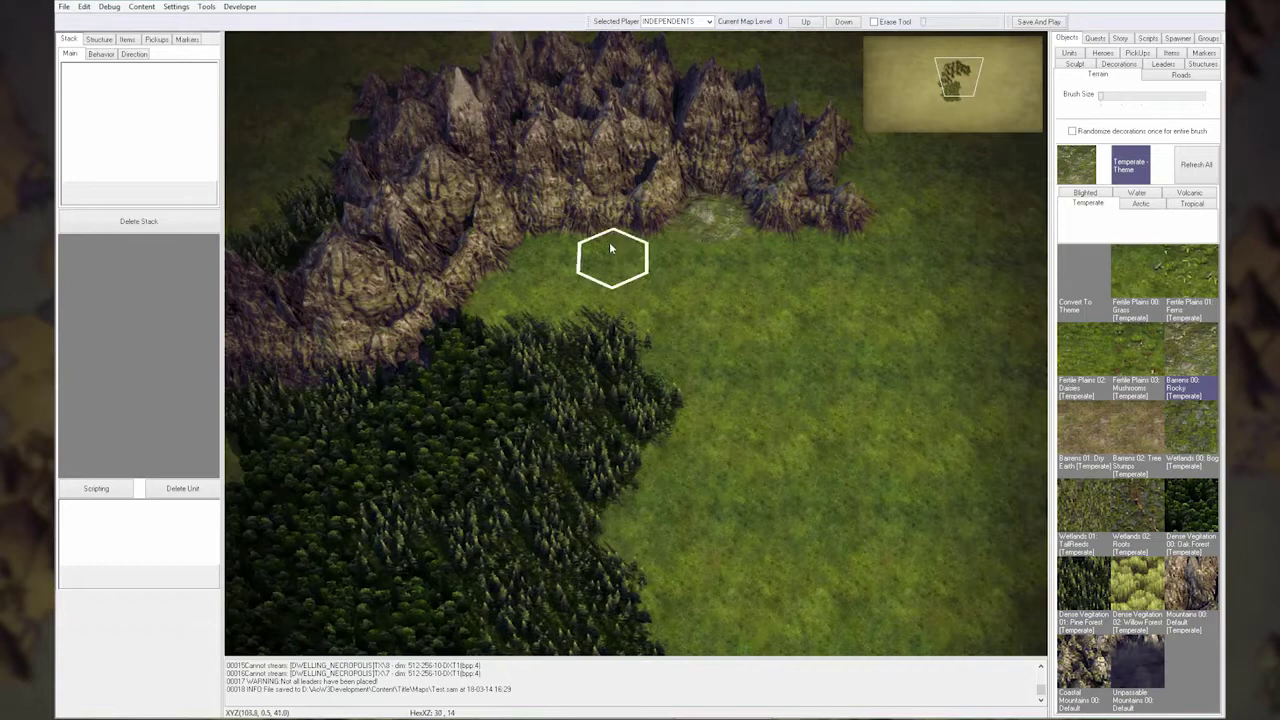
drag(556, 270, 515, 305)
key(Right)
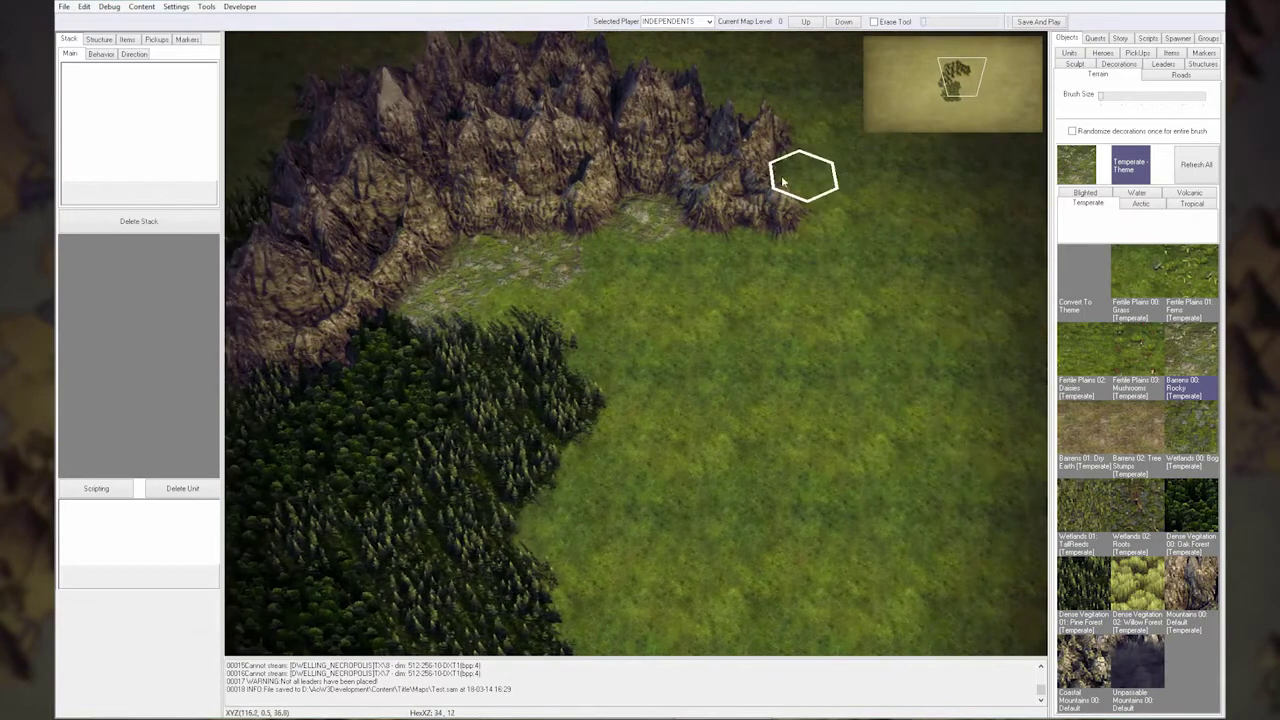
scroll(811, 371, up, 1)
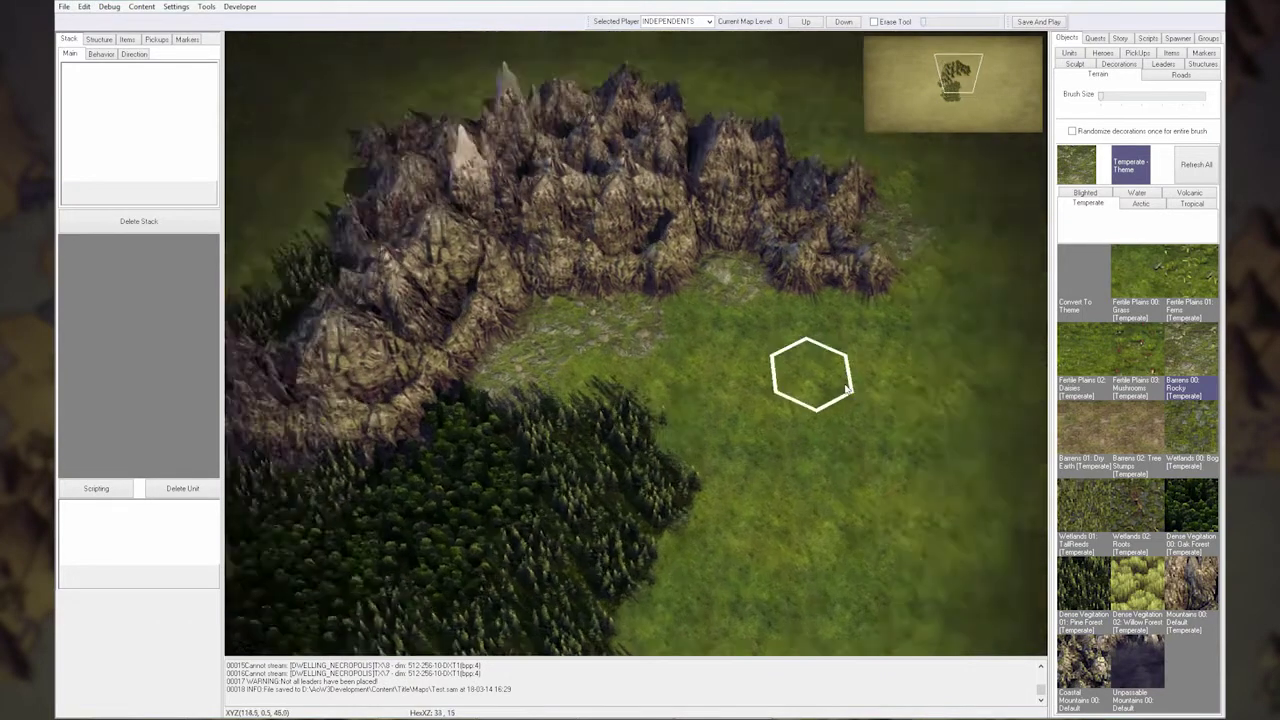
scroll(903, 386, up, 1)
scroll(966, 376, up, 1)
Step: Paint a winding sea-water river from the mountains into a large eastern lake
click(1138, 194)
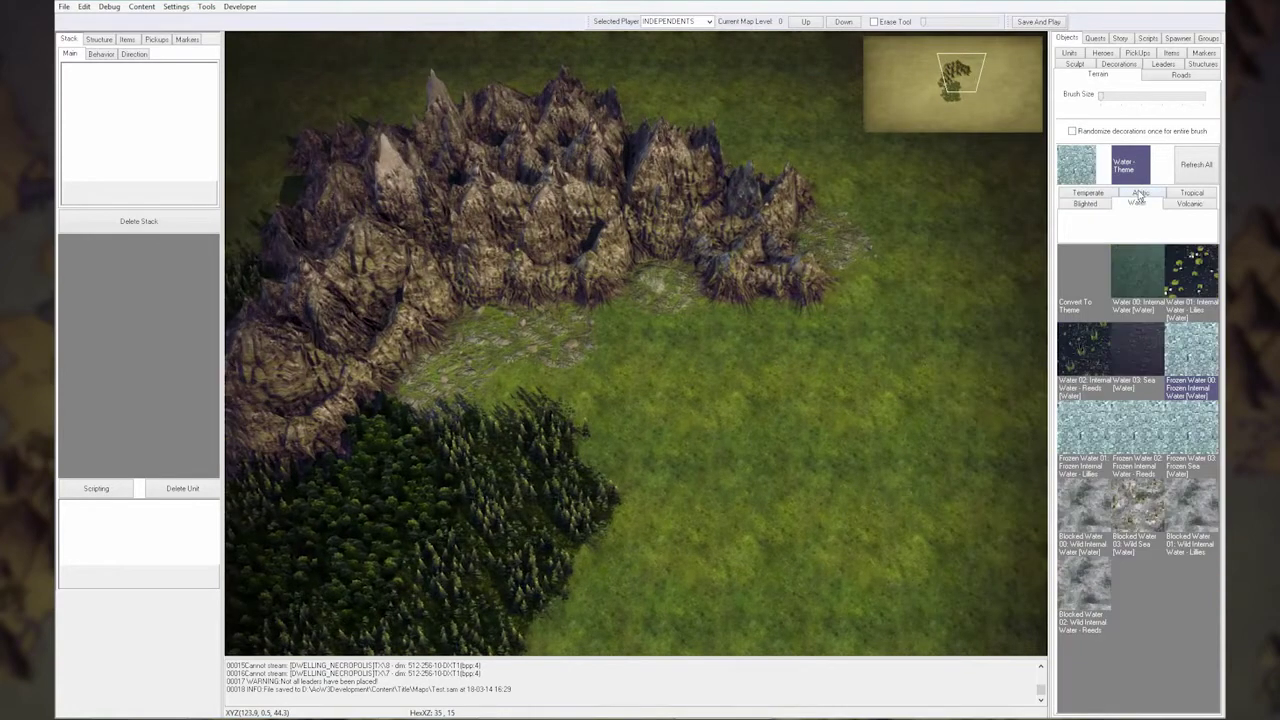
click(1140, 355)
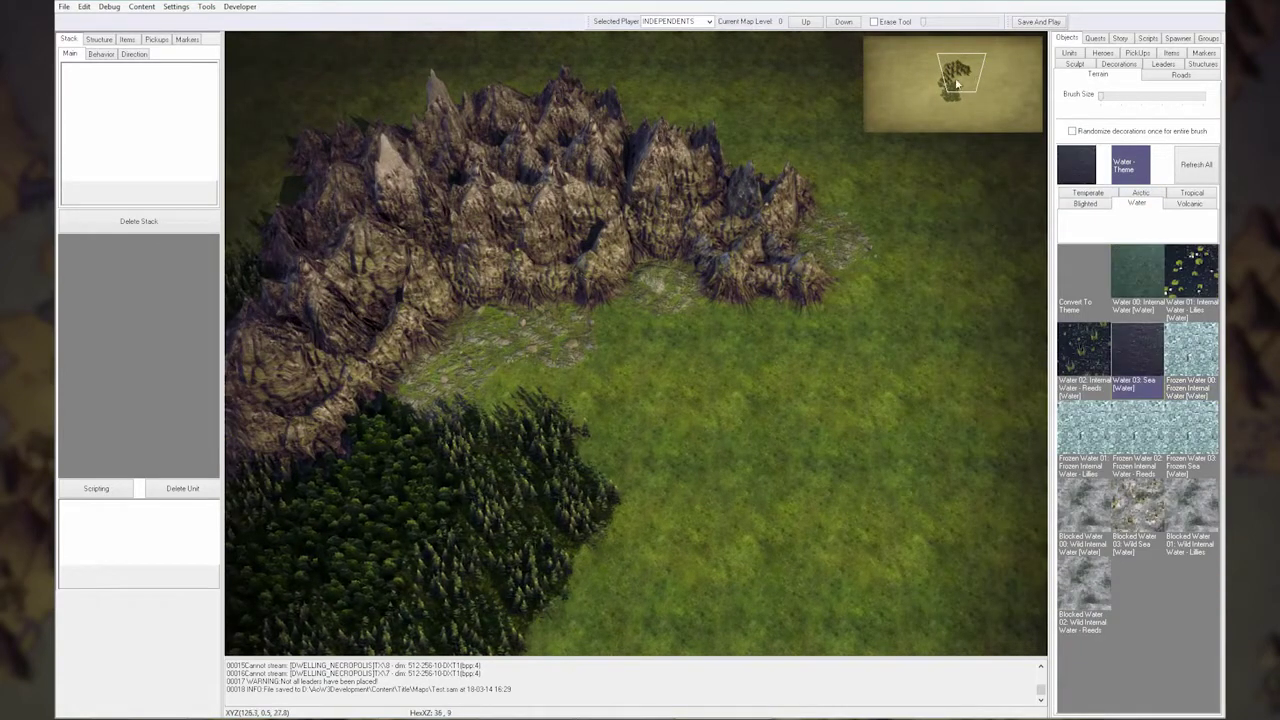
mouse_move(706, 133)
mouse_down()
mouse_move(808, 186)
mouse_move(883, 263)
mouse_move(860, 309)
mouse_move(910, 420)
mouse_up()
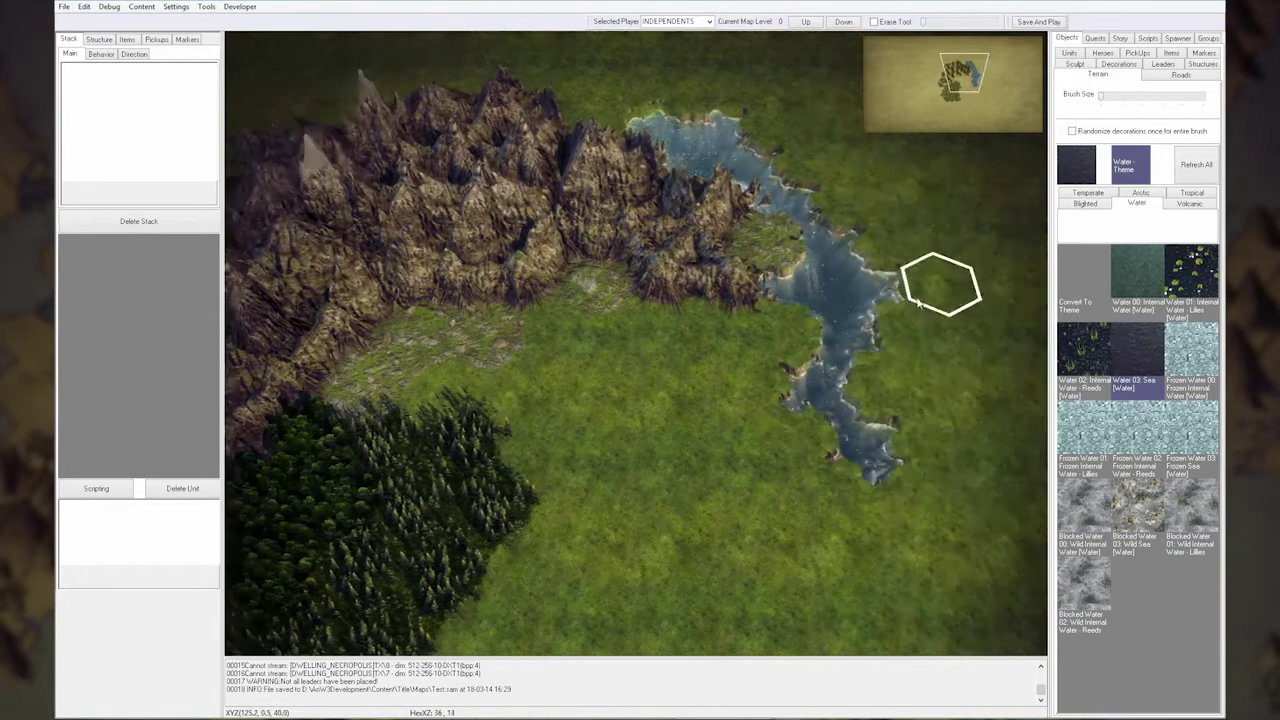
mouse_move(940, 280)
mouse_down()
mouse_move(808, 408)
mouse_move(905, 497)
mouse_up()
middle_drag(905, 497, 898, 440)
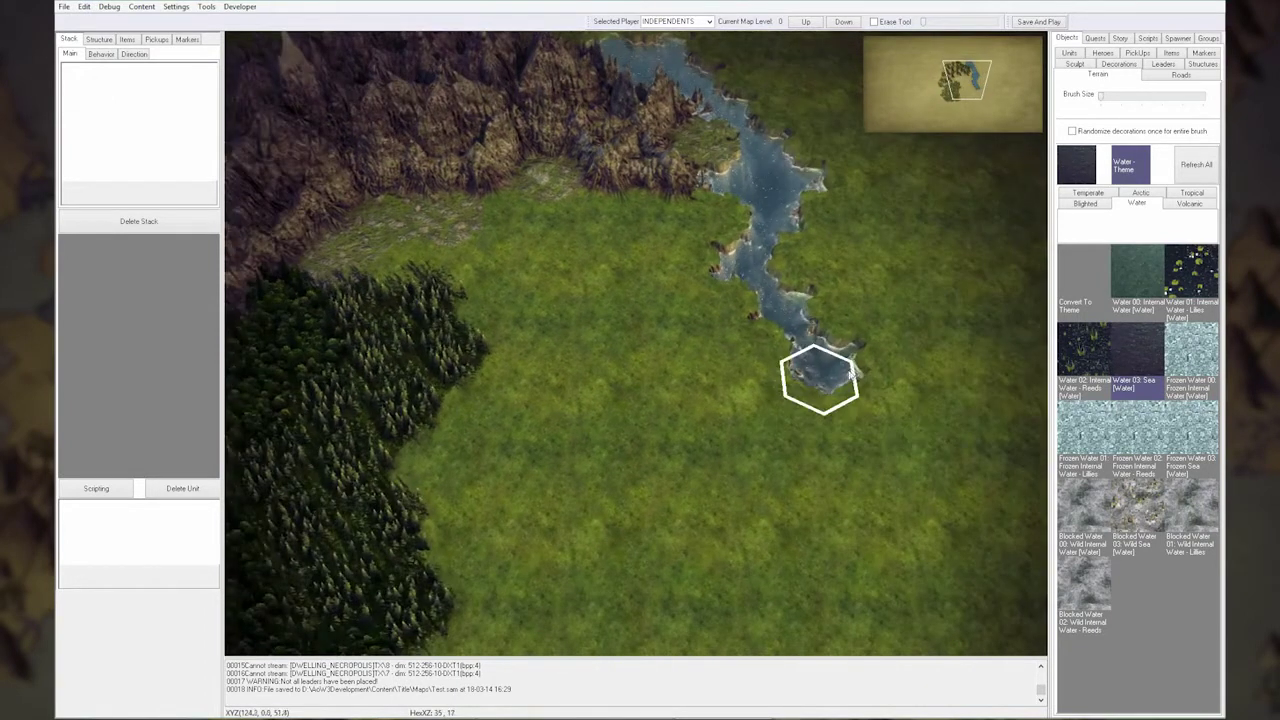
mouse_move(840, 380)
mouse_down()
mouse_move(810, 440)
mouse_move(883, 500)
mouse_move(937, 429)
mouse_move(923, 300)
mouse_move(820, 374)
mouse_move(872, 392)
mouse_up()
middle_drag(872, 392, 854, 488)
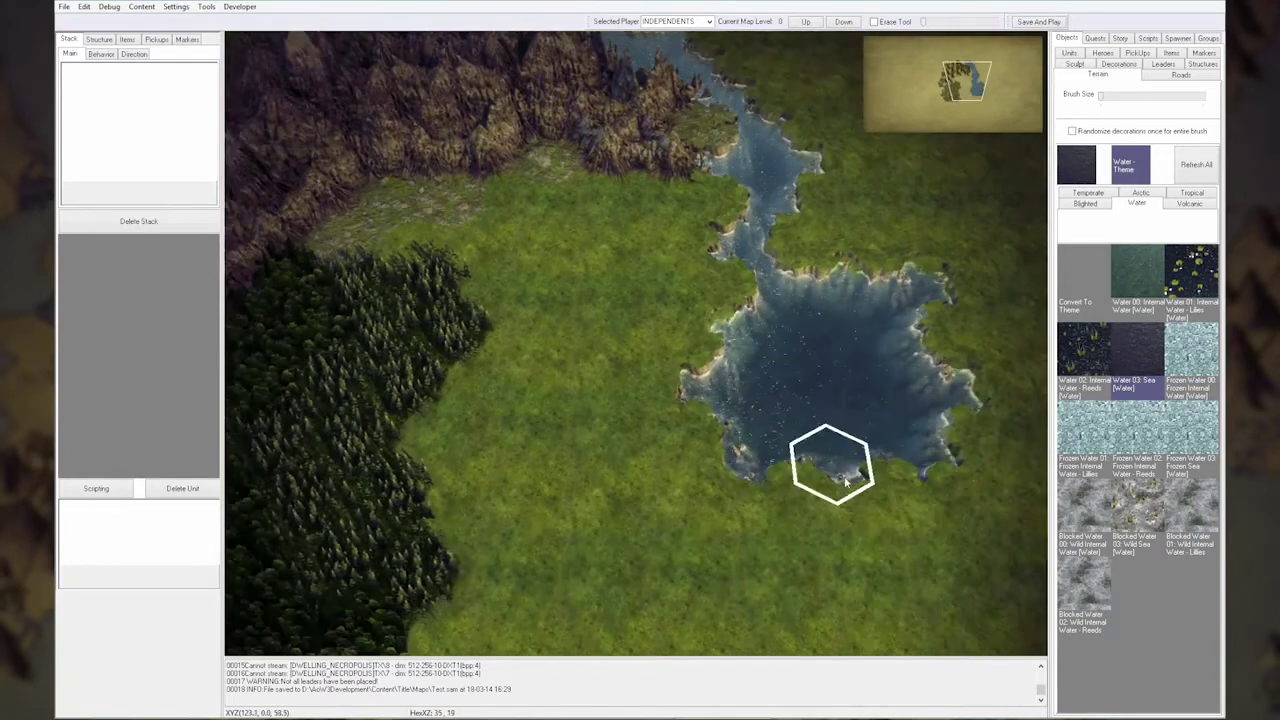
mouse_move(796, 444)
mouse_down()
mouse_move(767, 515)
mouse_move(797, 452)
mouse_move(723, 506)
mouse_move(751, 463)
mouse_up()
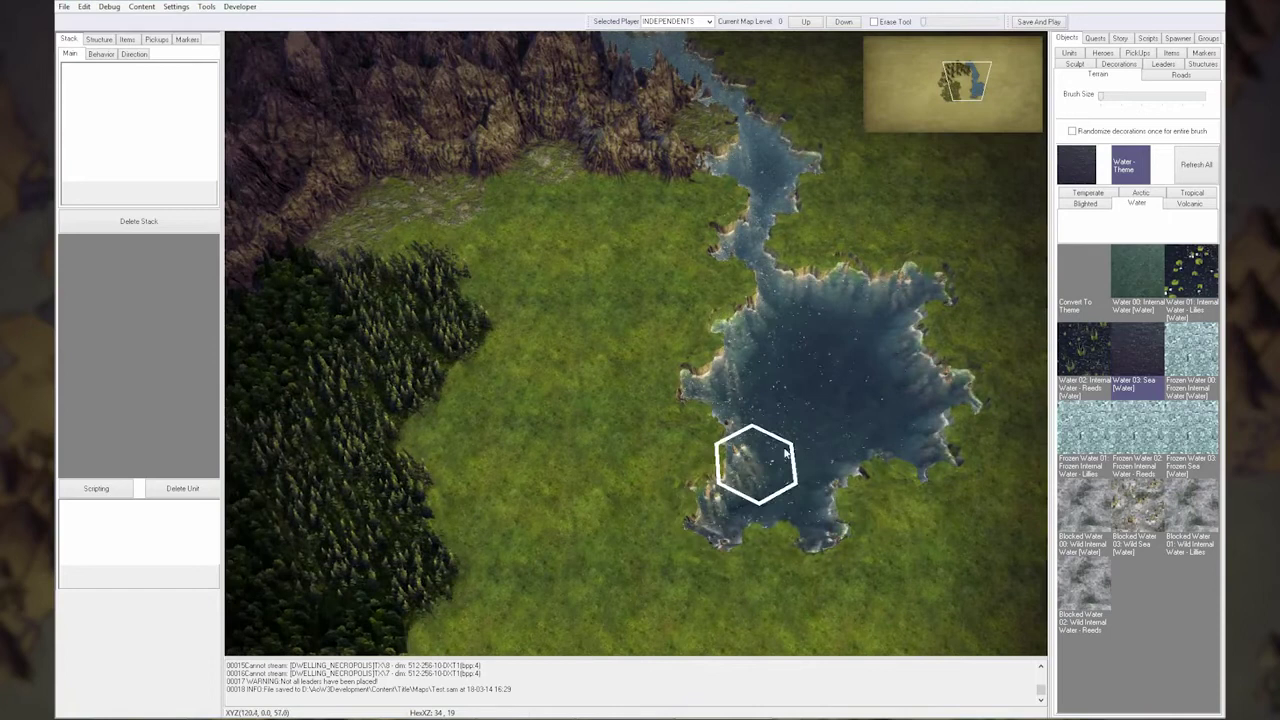
scroll(829, 449, up, 3)
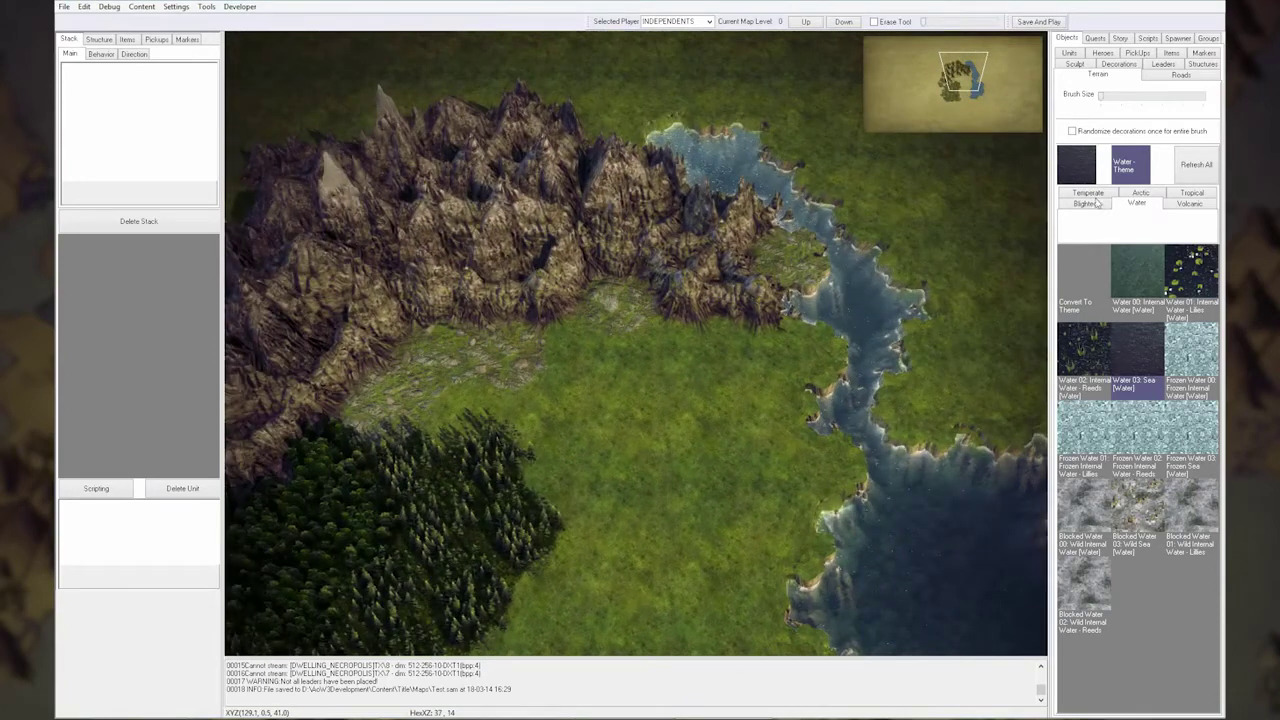
Step: Cover part of the river's east bank with daisy-covered Temperate grass
click(1092, 193)
click(1094, 351)
click(766, 200)
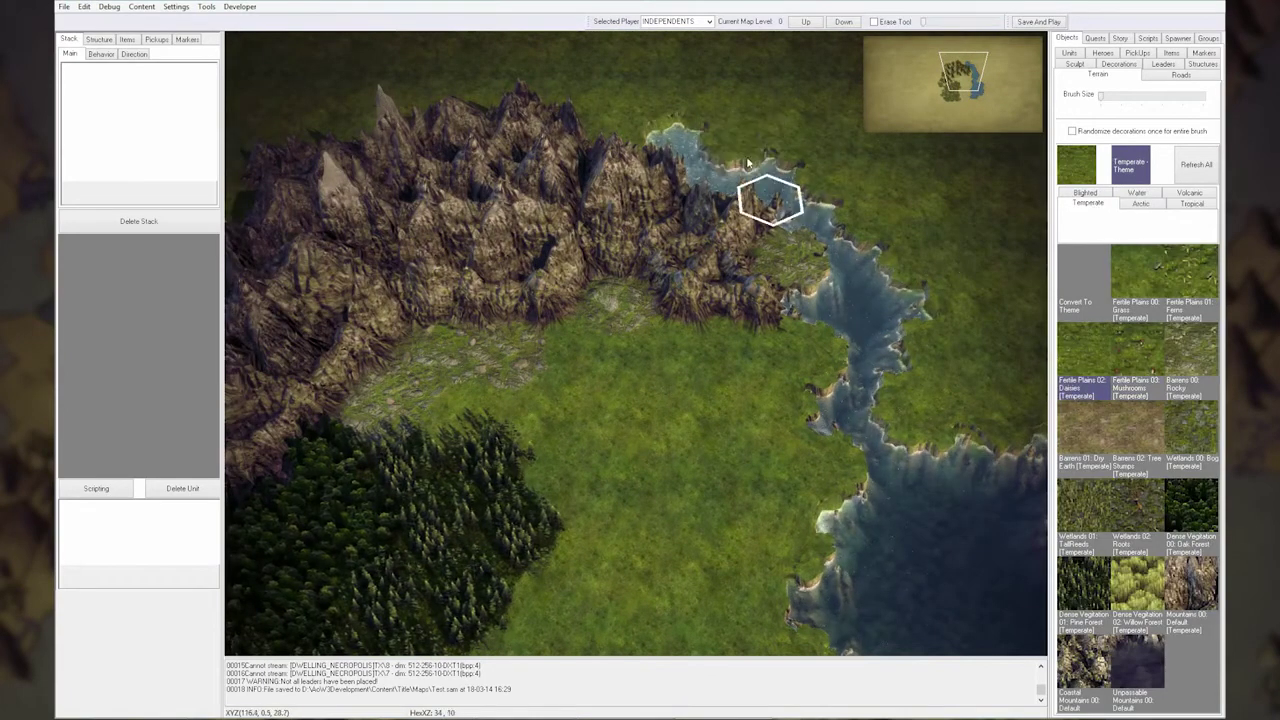
click(872, 318)
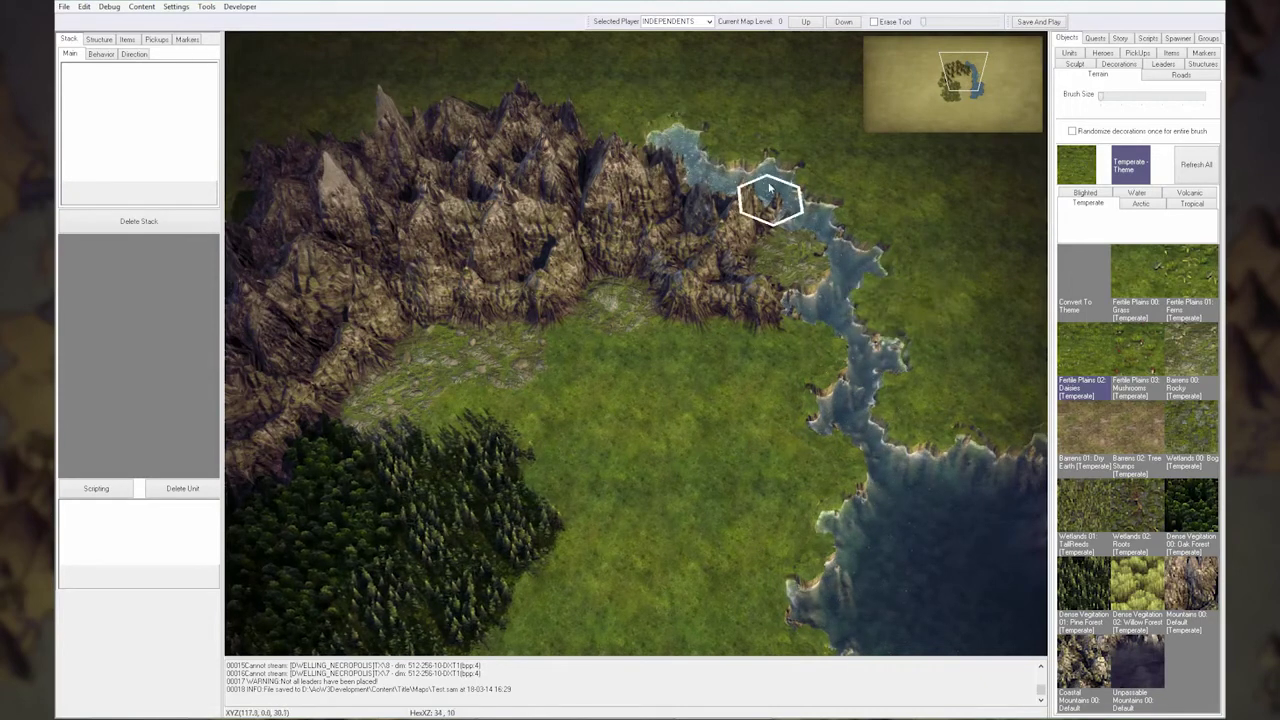
key(Down)
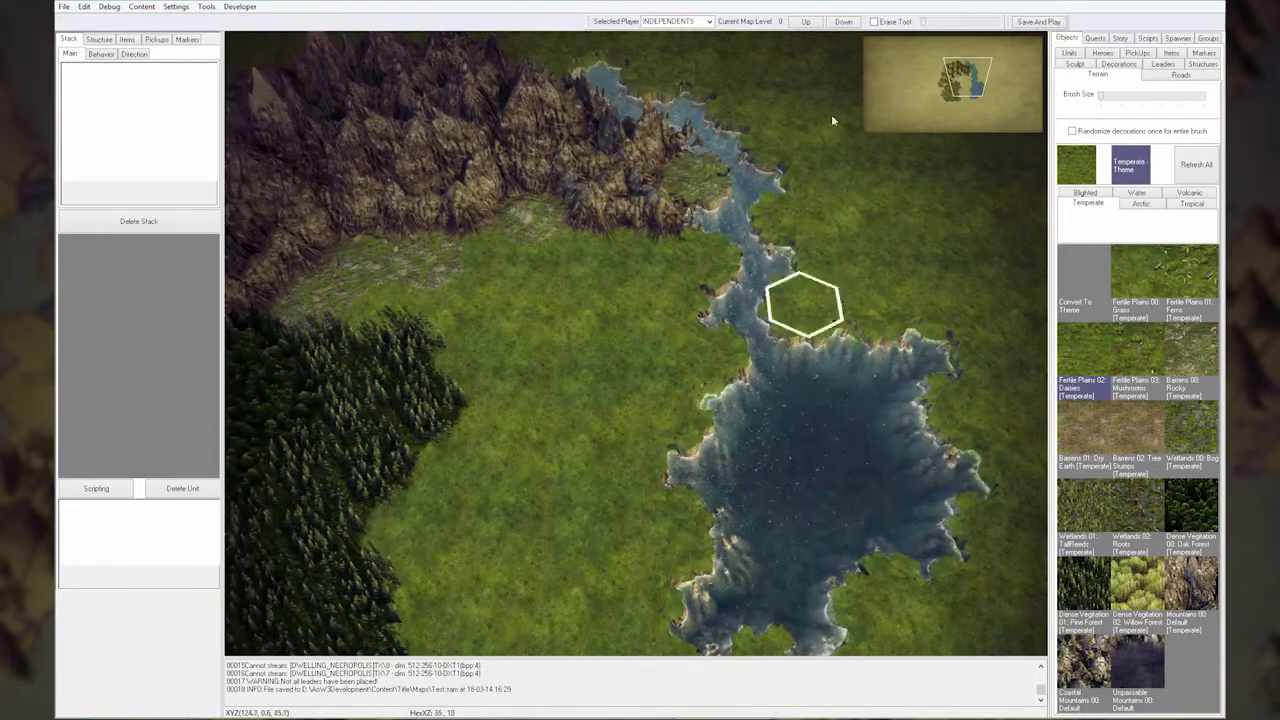
scroll(770, 370, up, 2)
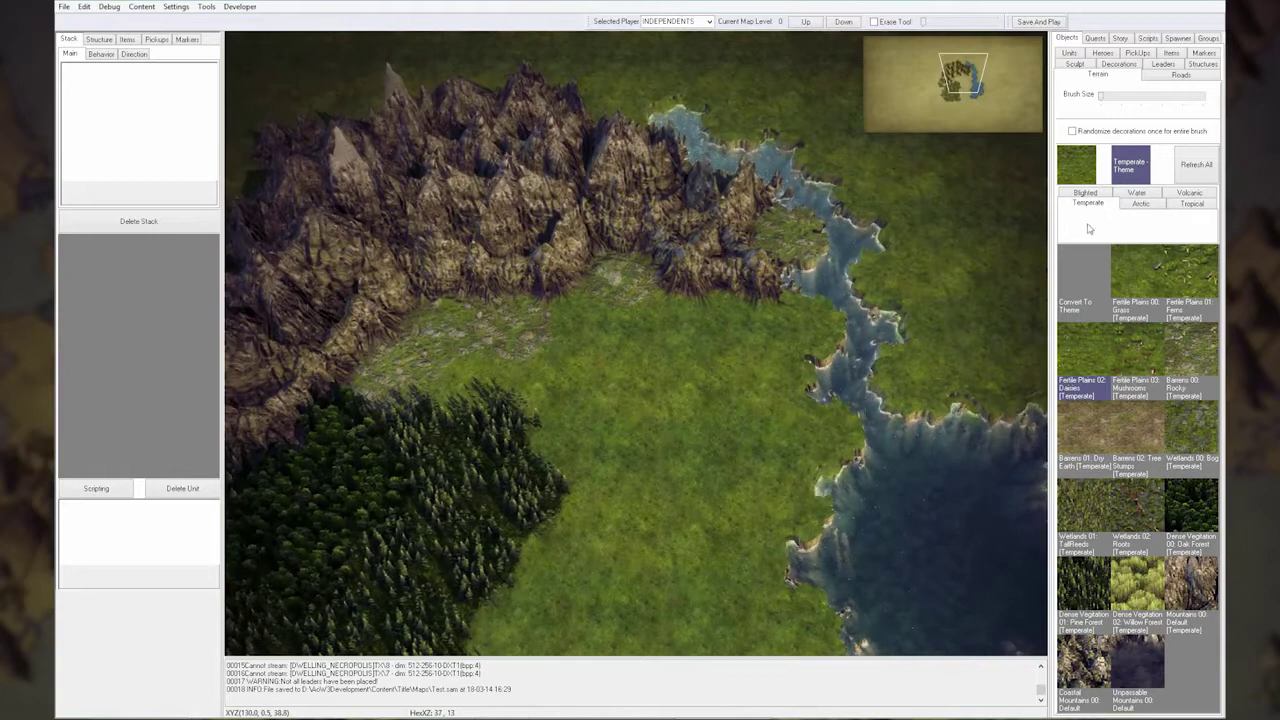
click(1137, 195)
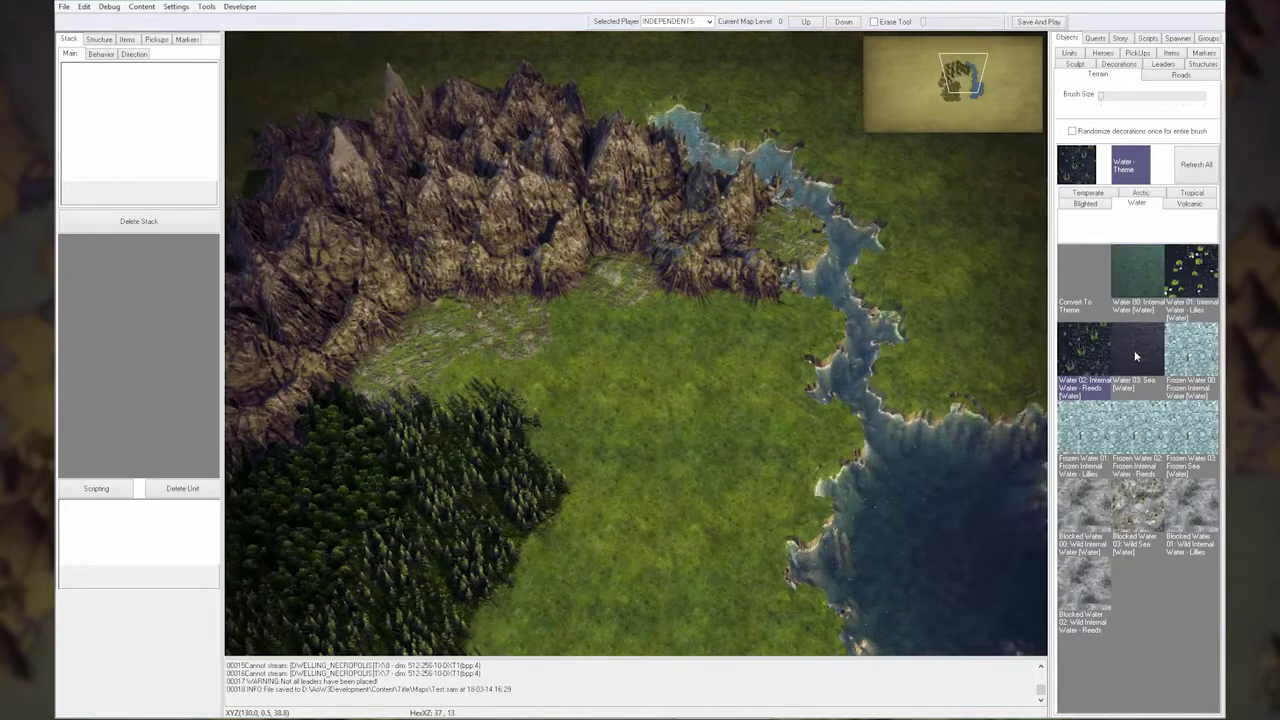
click(1088, 192)
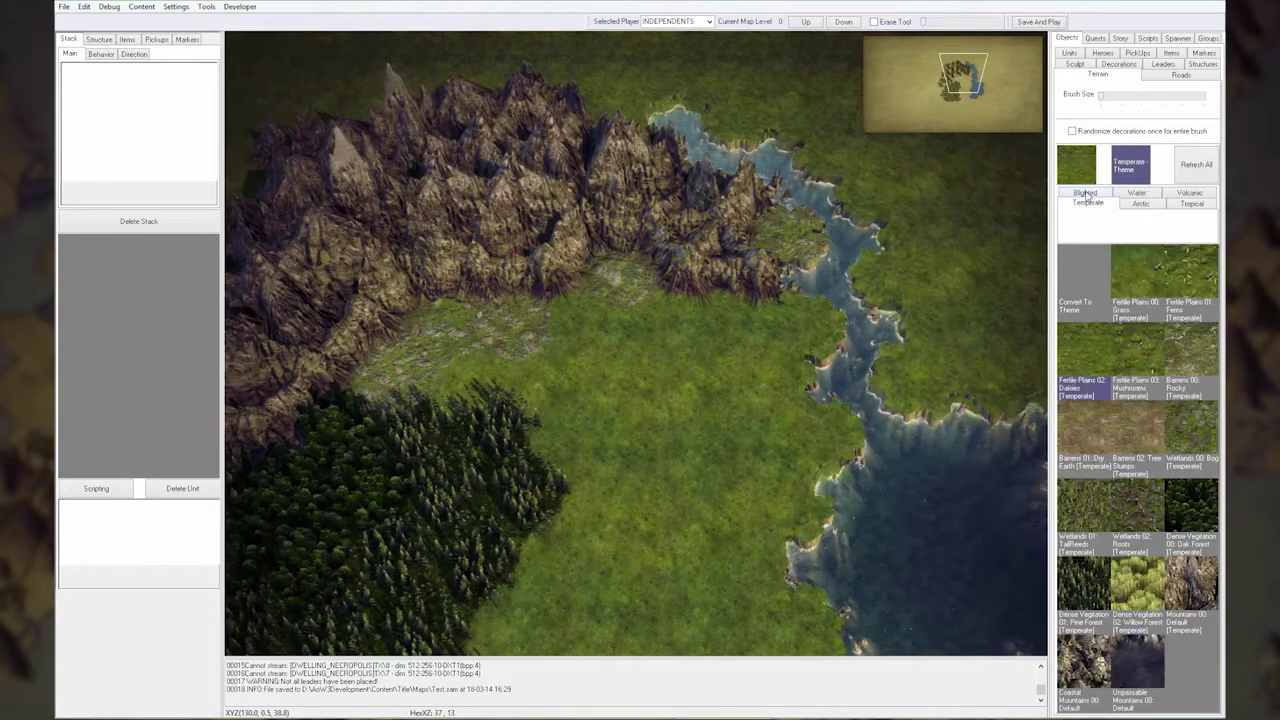
scroll(895, 284, up, 3)
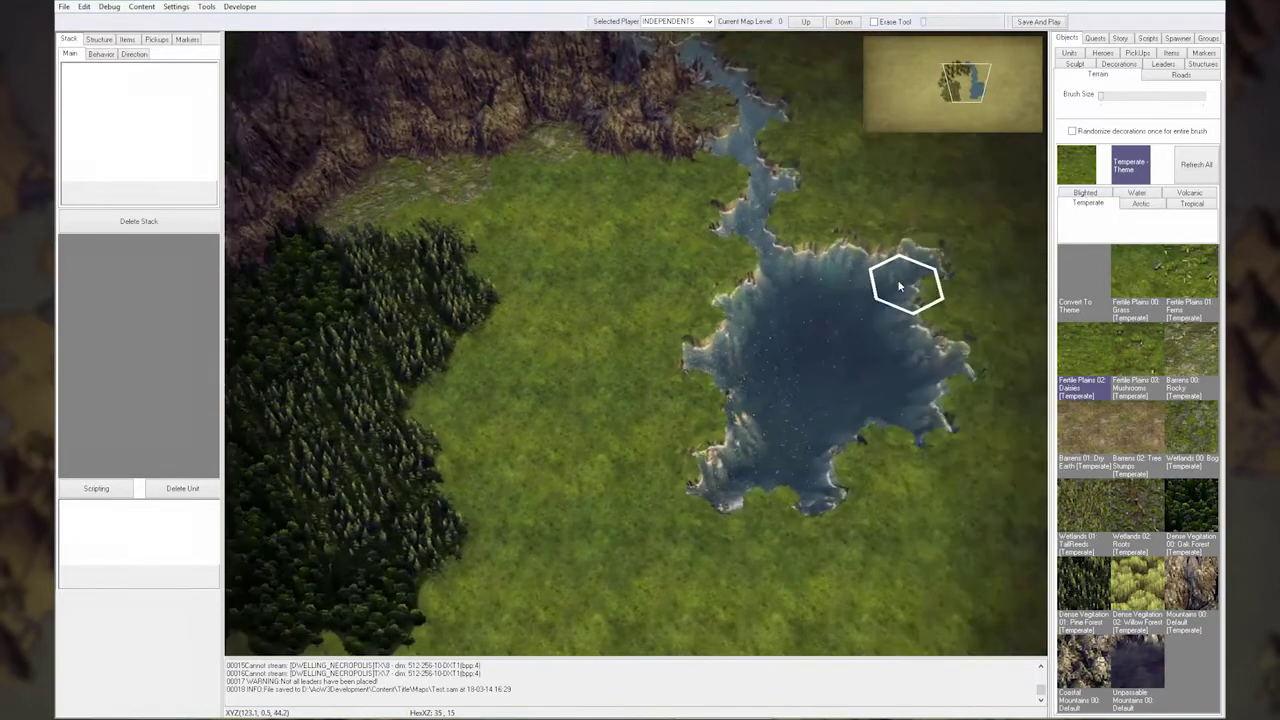
scroll(984, 287, up, 1)
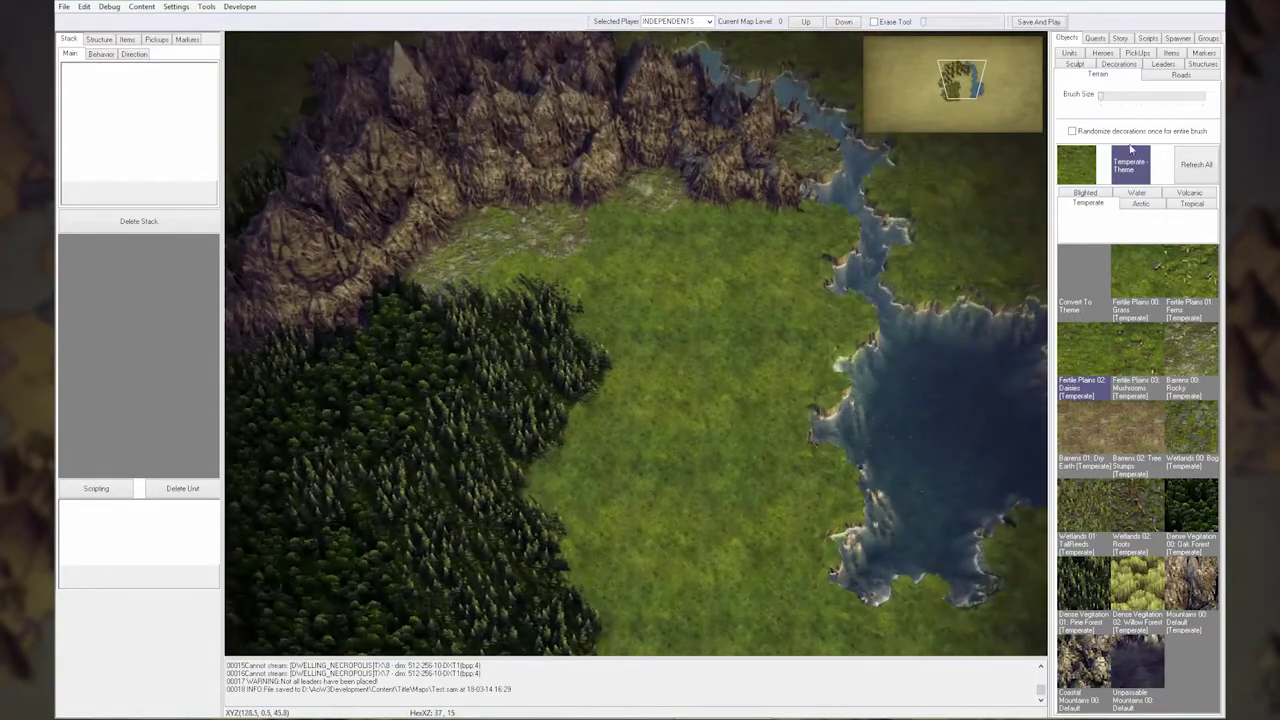
Step: Place a City Core on the grassland south of the mountains and select it
click(1204, 65)
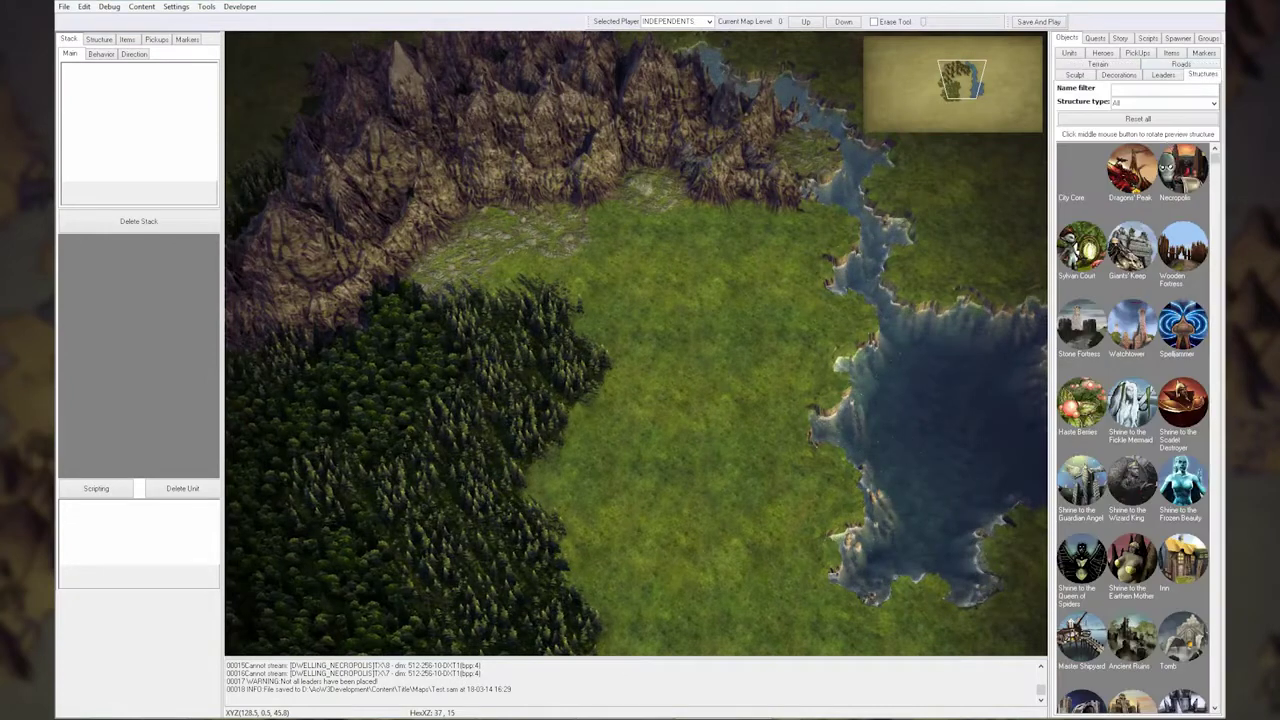
click(1066, 157)
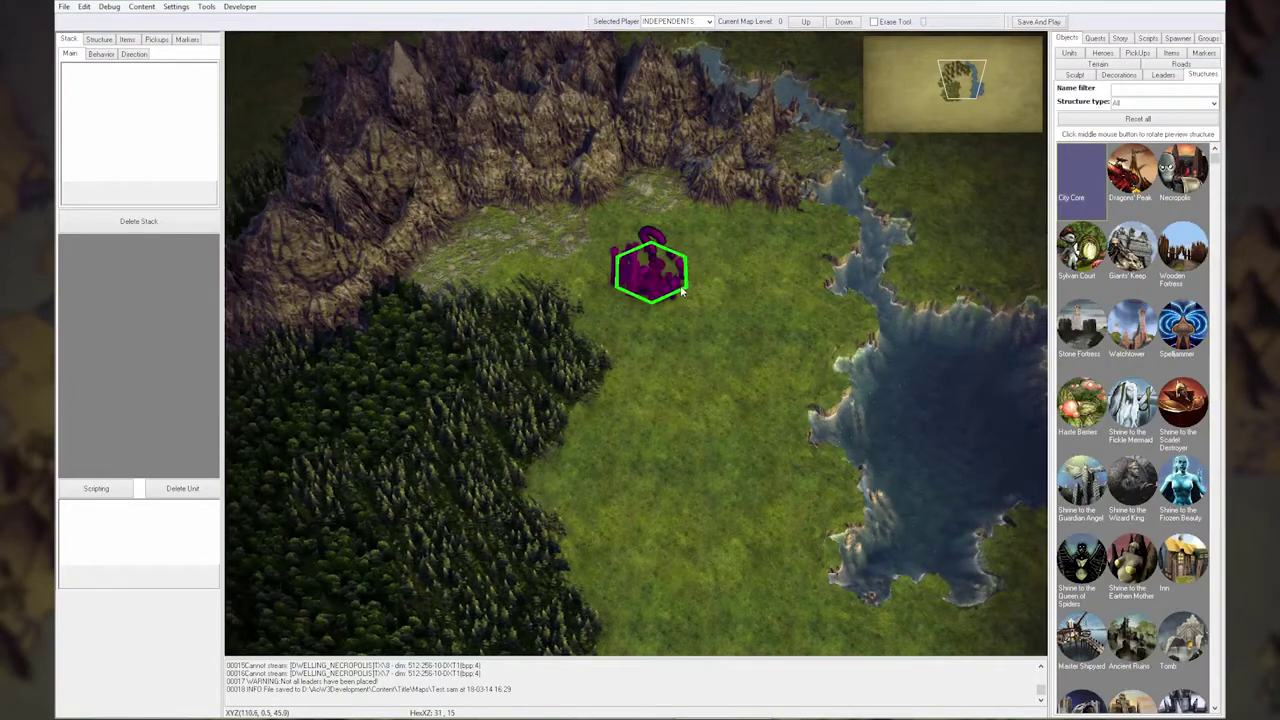
click(677, 293)
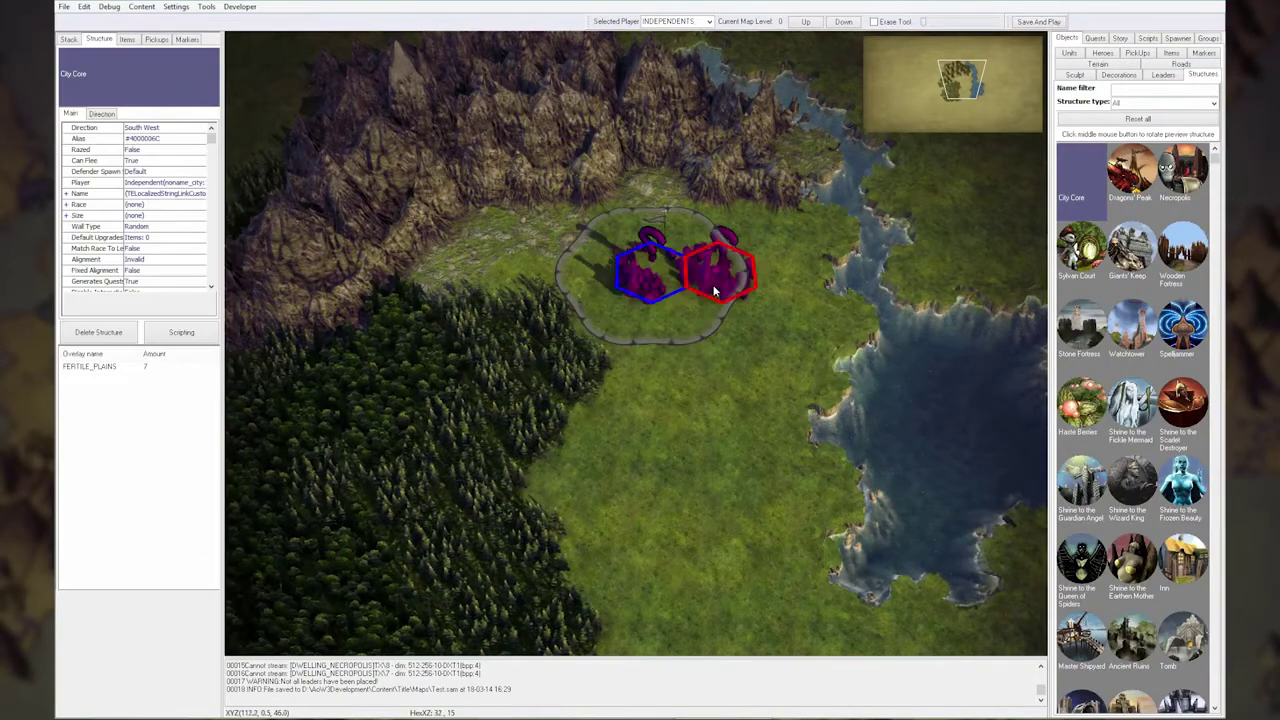
right_click(712, 273)
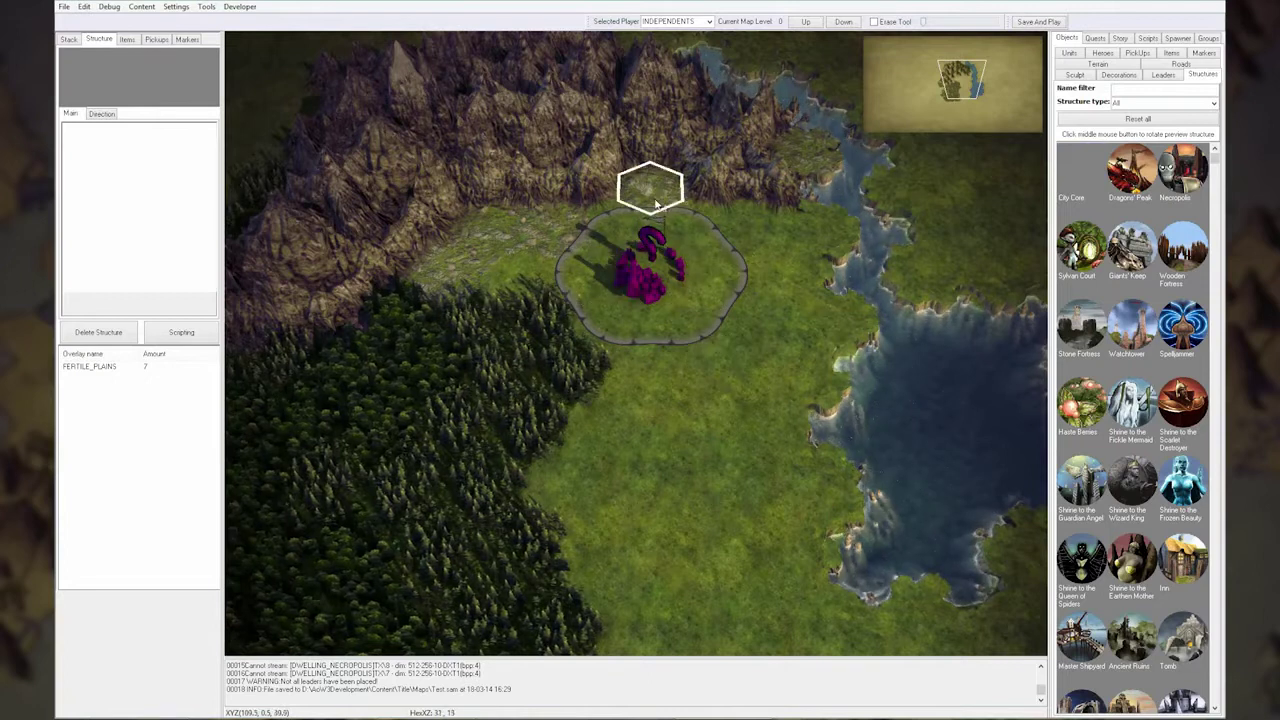
click(646, 268)
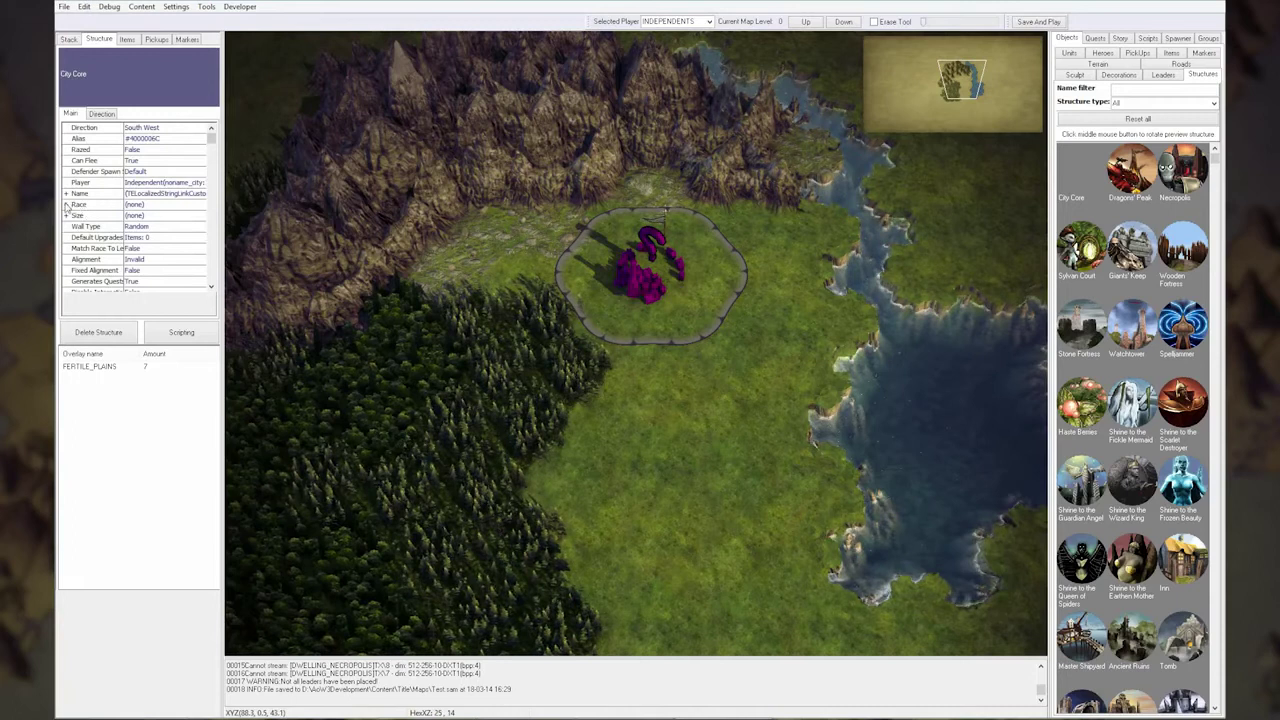
Step: Set the city's Race Resource to High Elf and Size Resource to City
click(66, 205)
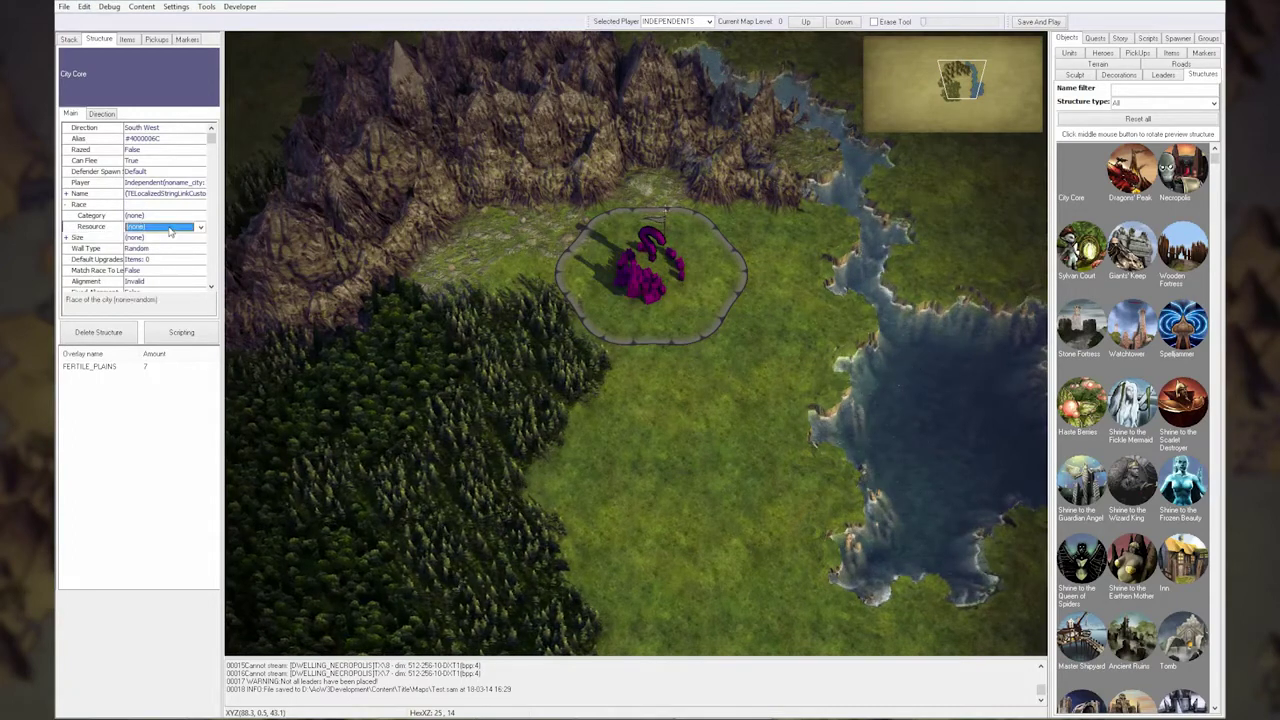
click(170, 230)
click(166, 277)
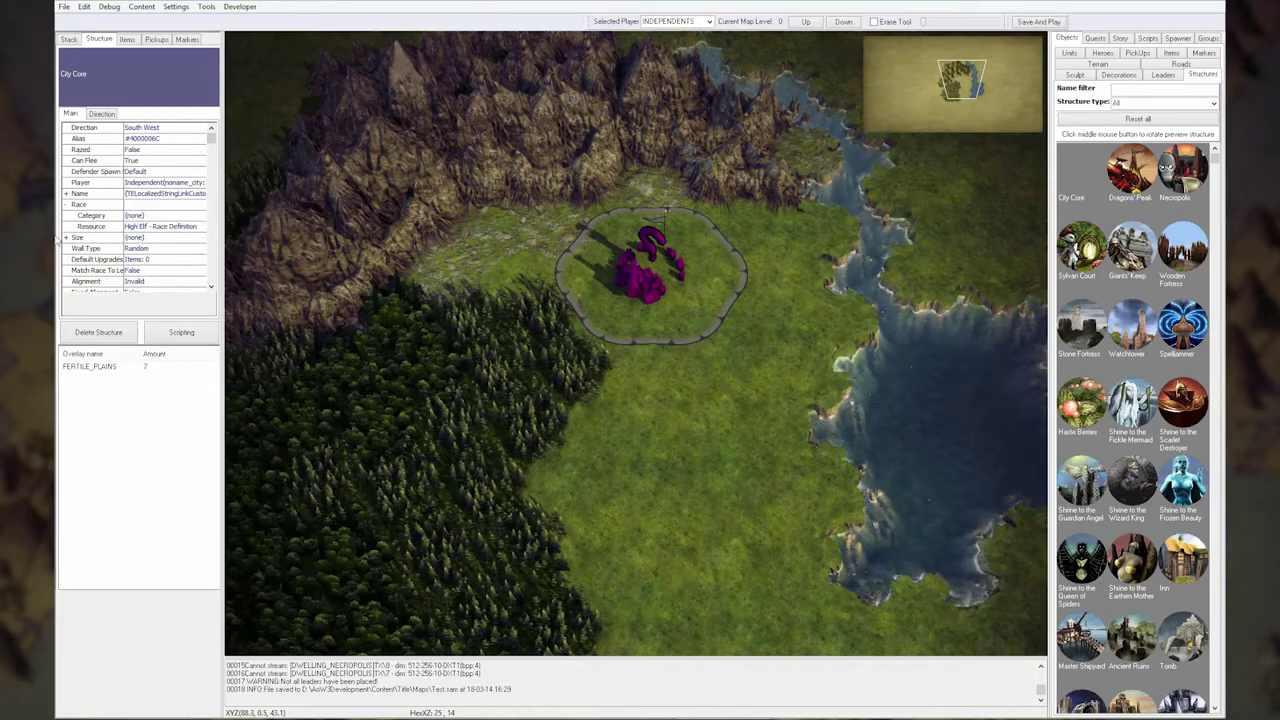
click(167, 261)
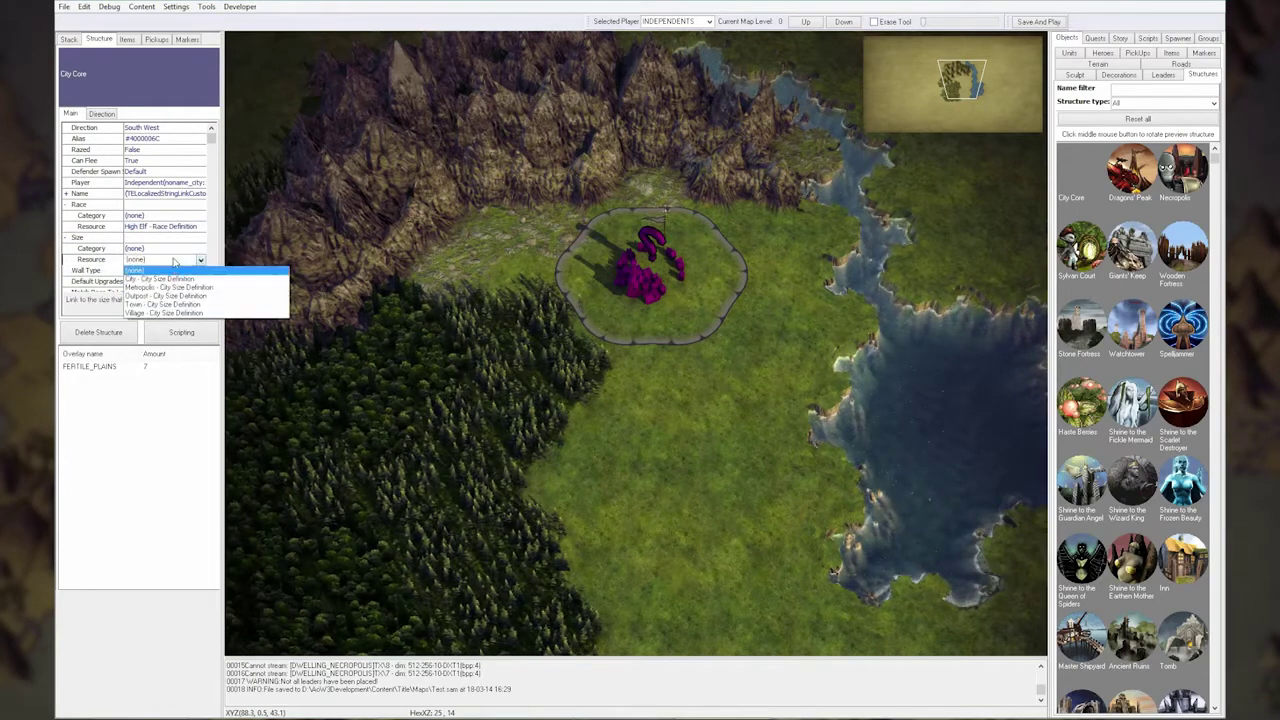
click(160, 278)
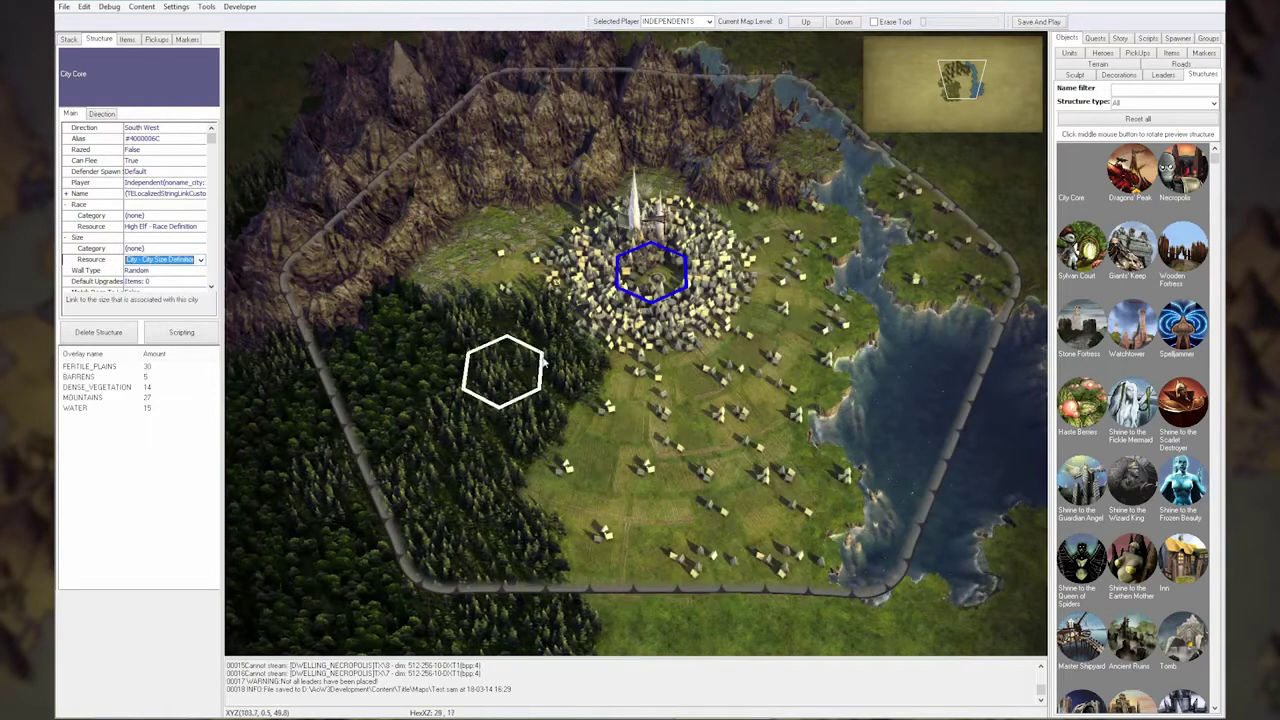
click(737, 491)
scroll(720, 490, up, 2)
scroll(710, 488, up, 2)
scroll(695, 487, up, 1)
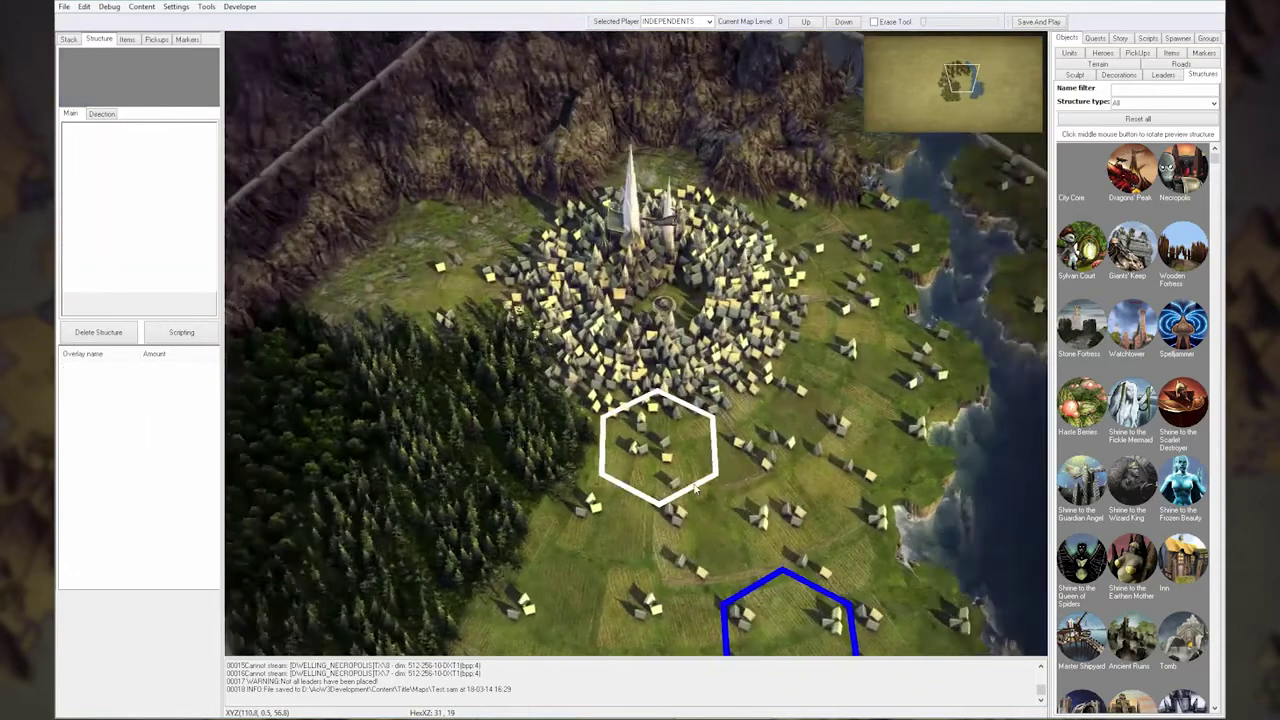
Step: Place a Watchtower on a hex east of the High Elf city by the lake
scroll(693, 482, down, 2)
scroll(714, 505, down, 2)
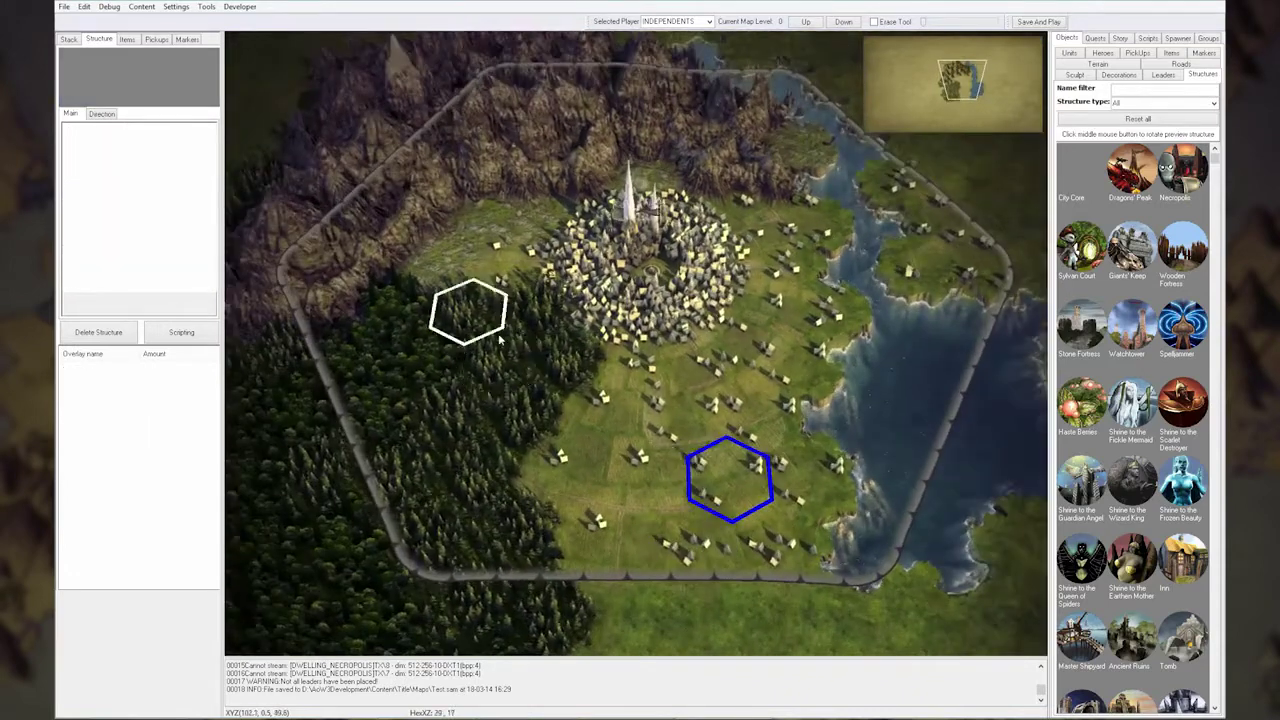
key(Right)
key(Right)
key(Down)
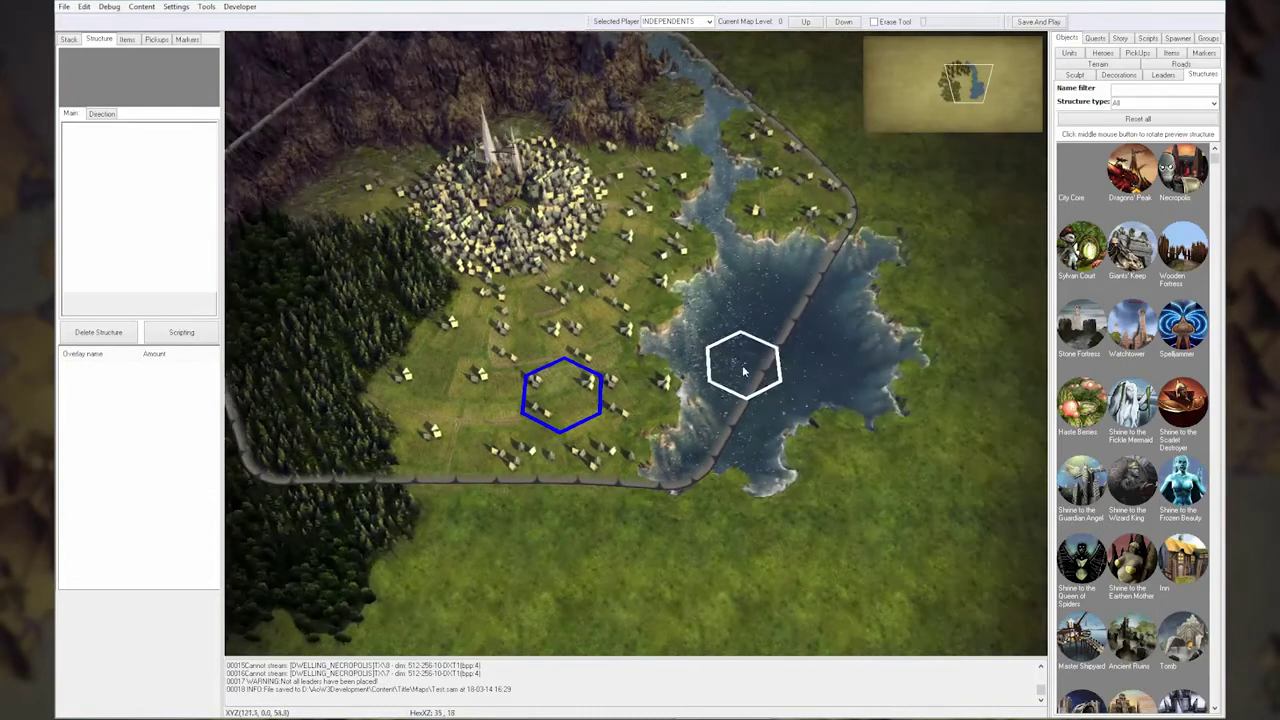
scroll(740, 340, up, 1)
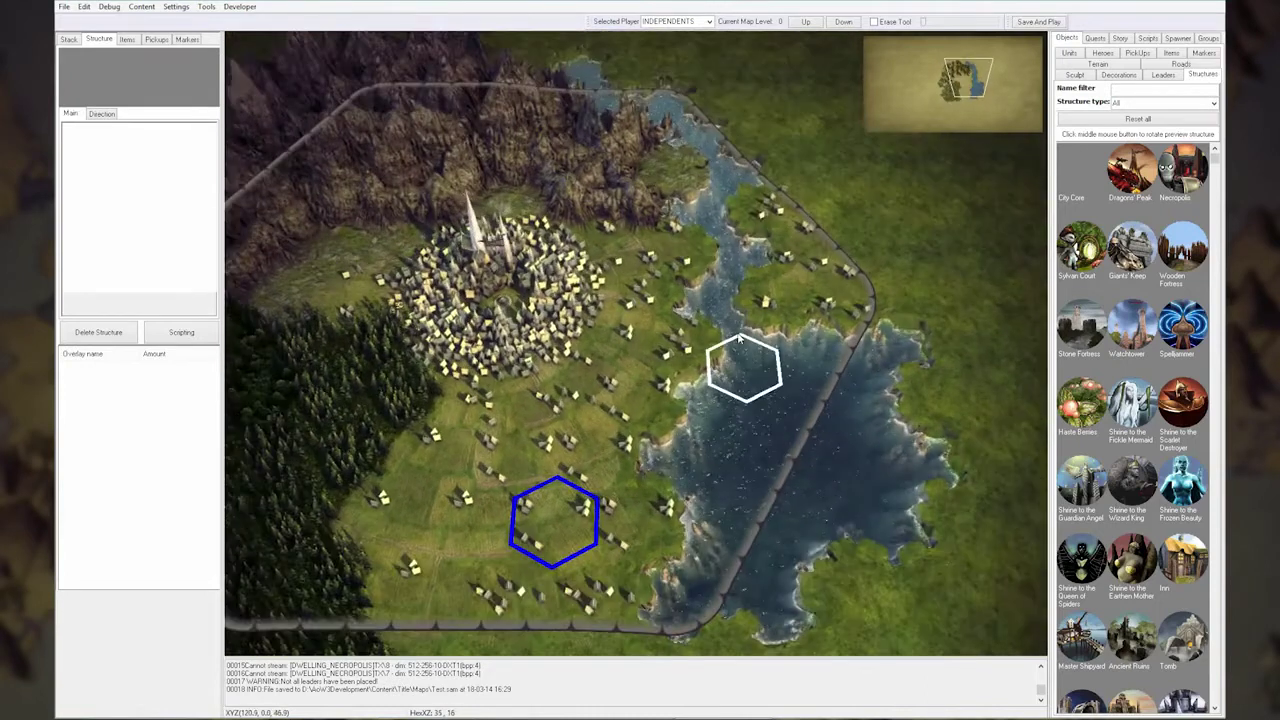
scroll(740, 340, down, 1)
scroll(900, 345, up, 2)
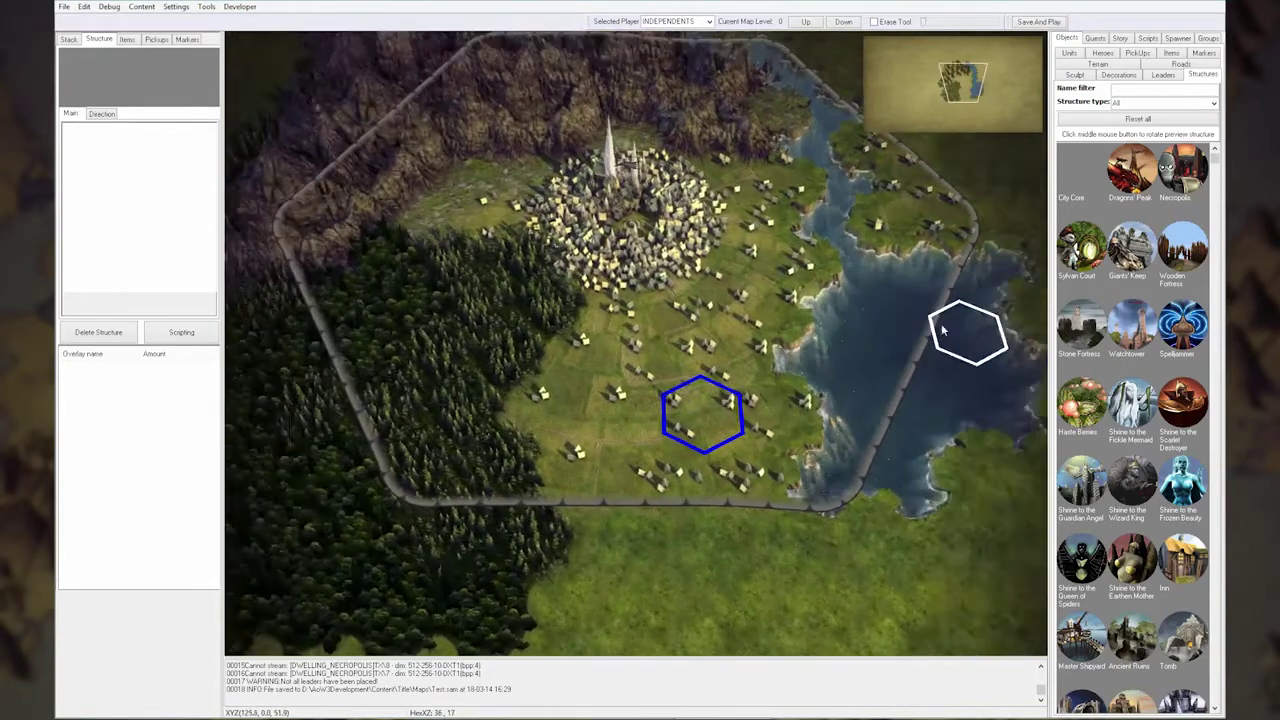
click(1130, 325)
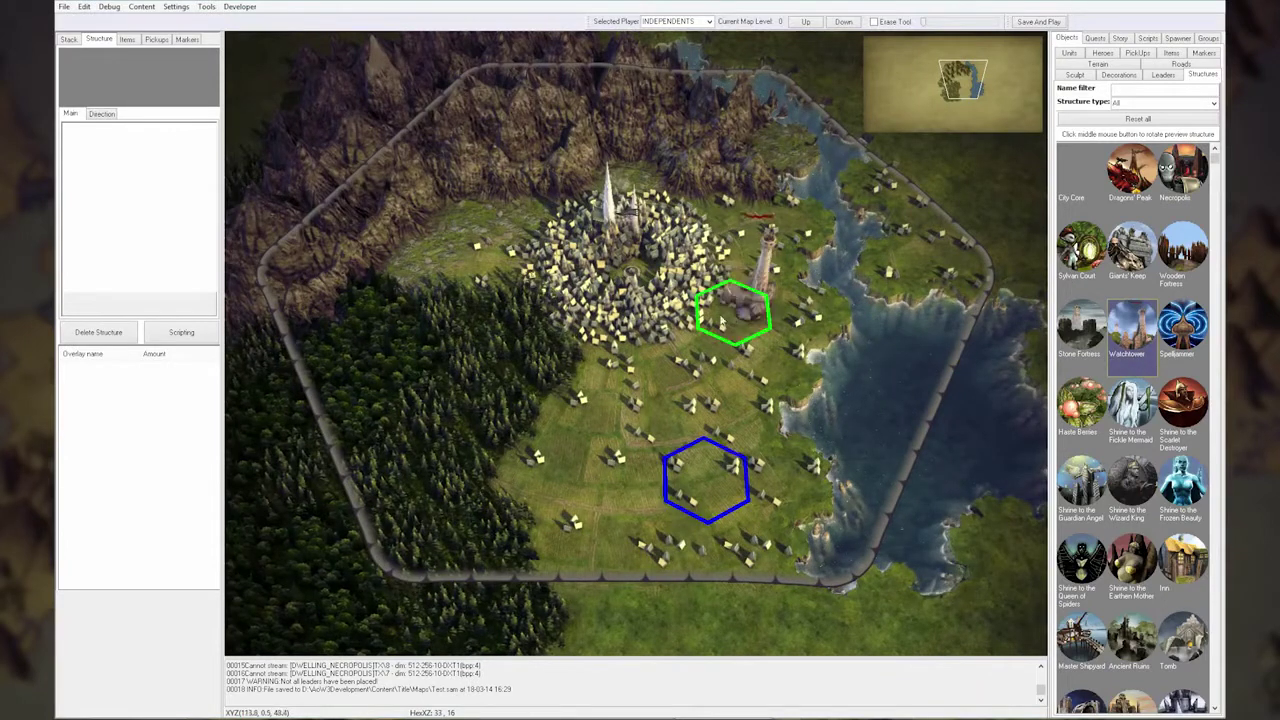
click(805, 312)
right_click(845, 398)
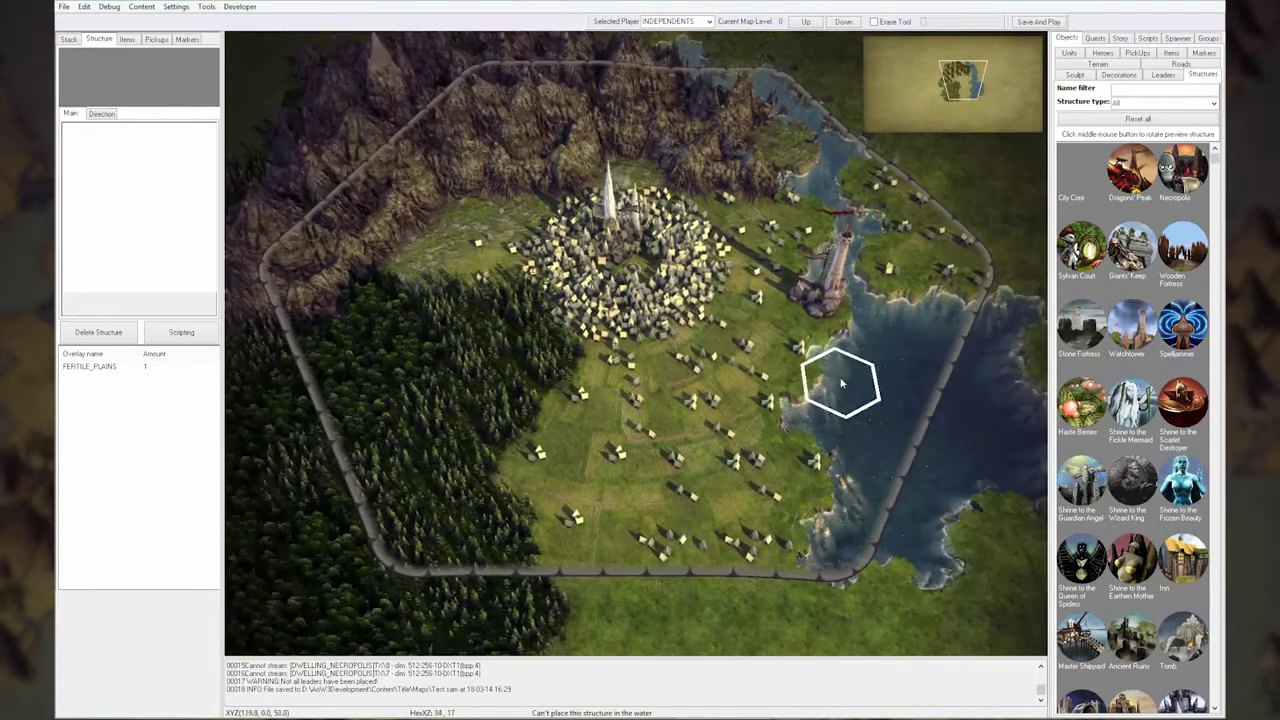
middle_drag(845, 398, 827, 330)
middle_drag(829, 380, 860, 380)
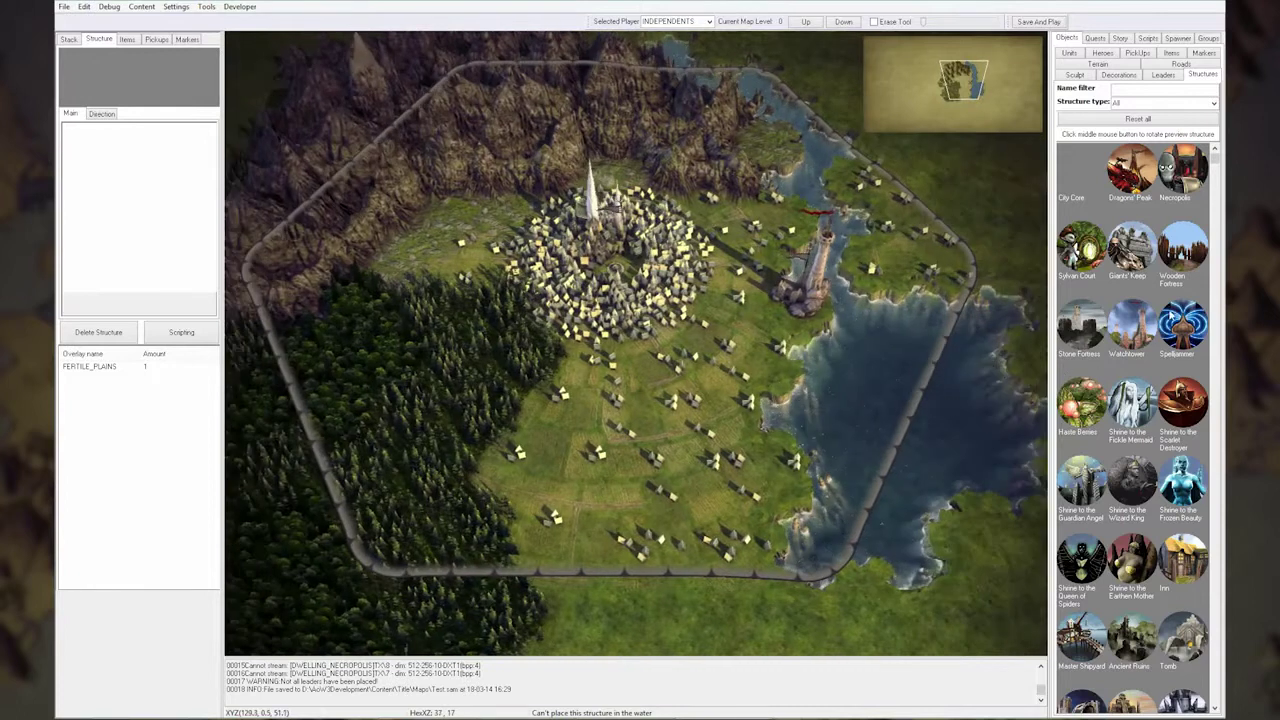
scroll(1124, 410, down, 5)
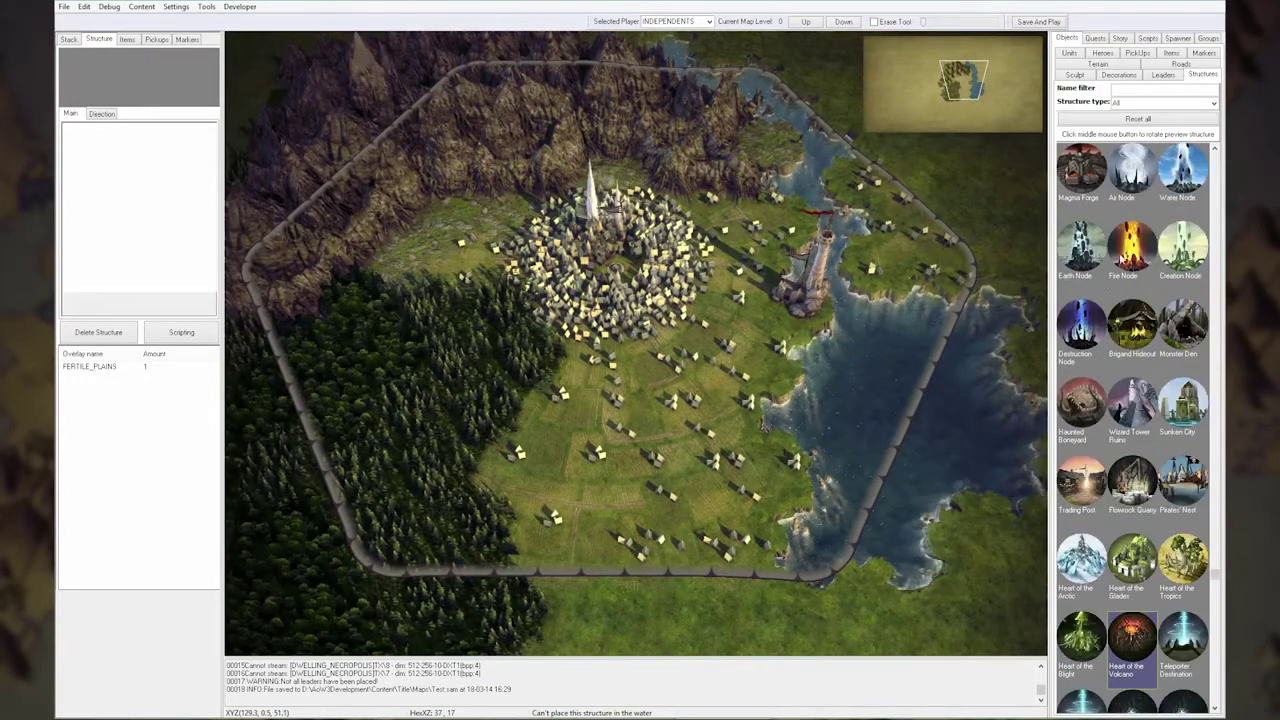
Step: Place a Water Node on the grass beside the lake
click(1182, 170)
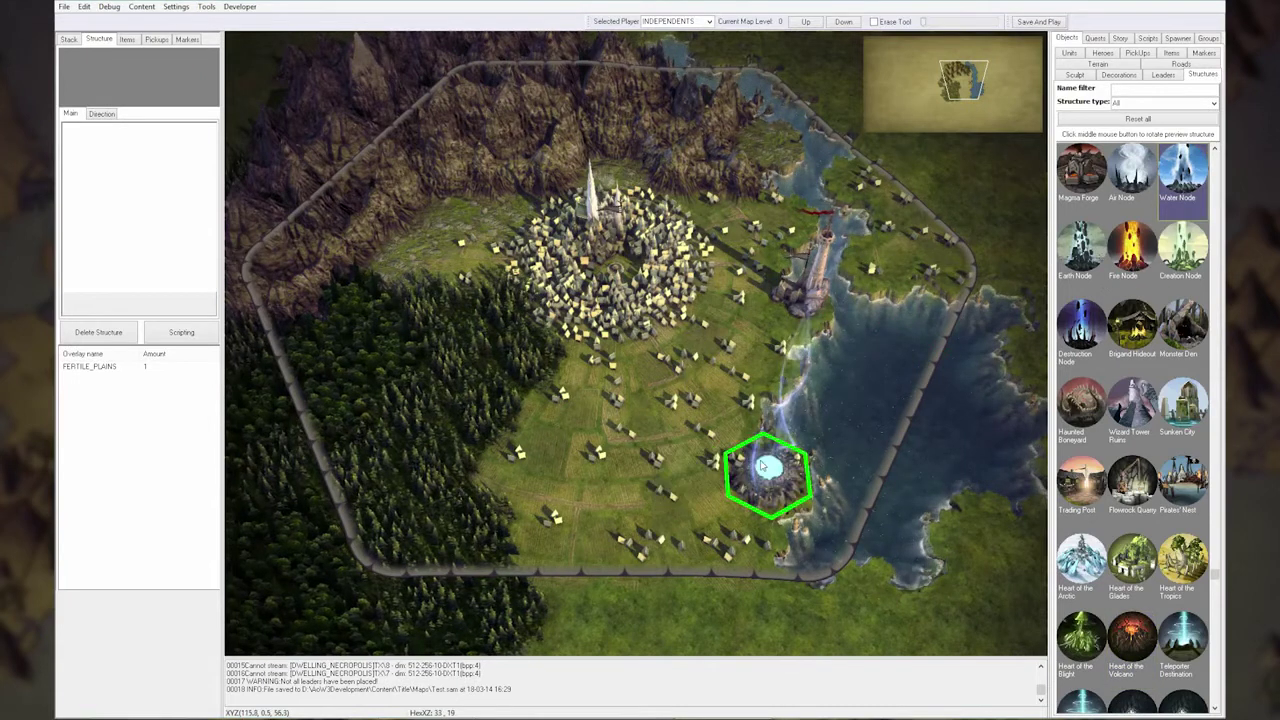
click(765, 465)
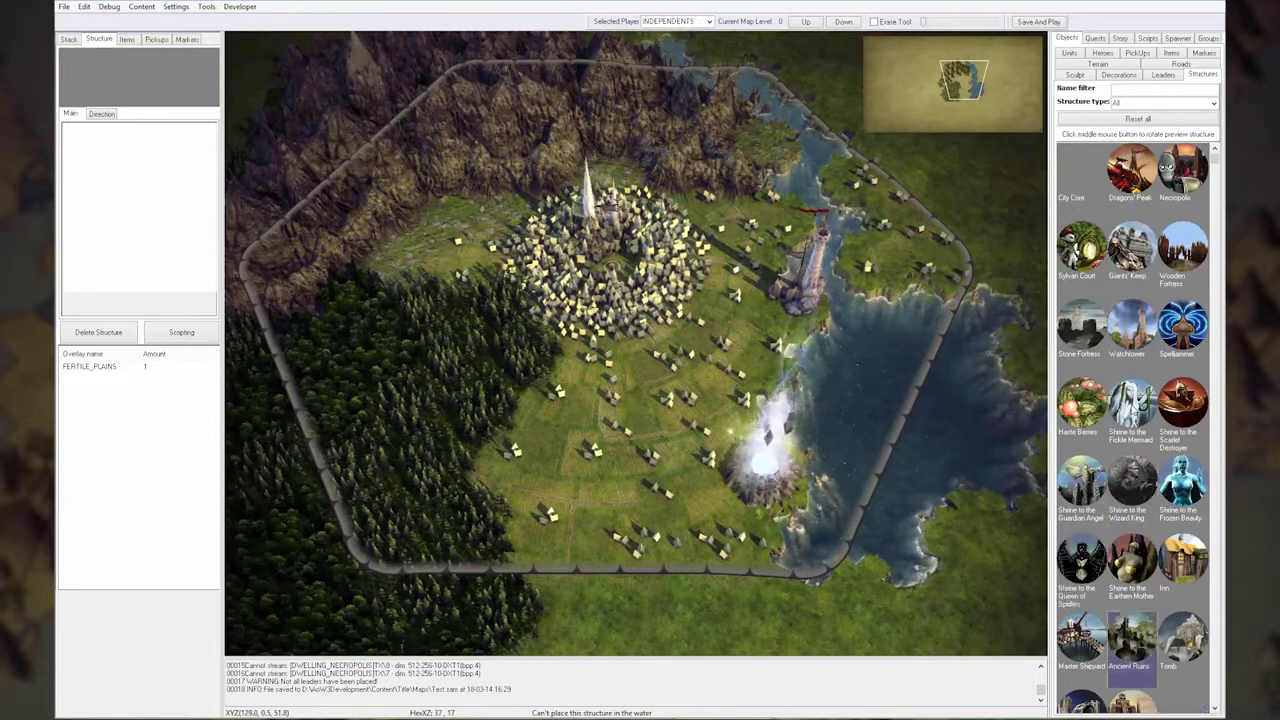
scroll(1140, 484, down, 5)
scroll(1140, 484, down, 5)
scroll(1131, 462, down, 3)
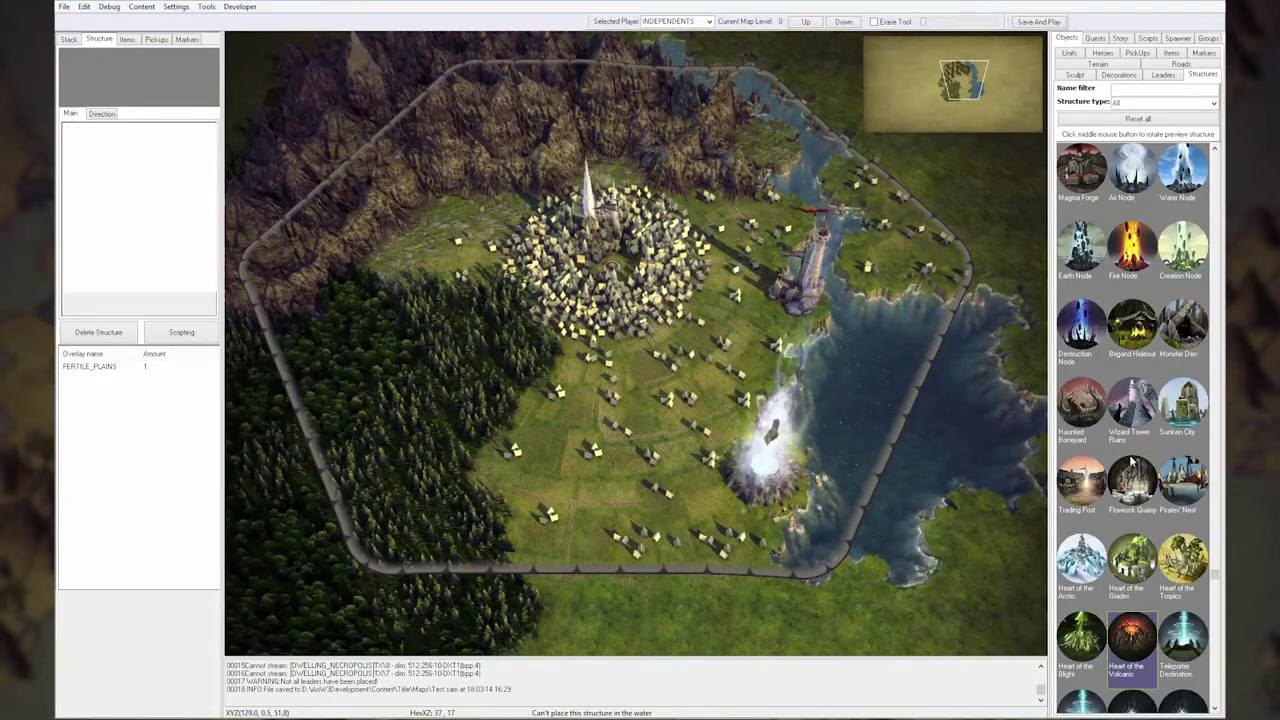
scroll(1133, 470, up, 5)
scroll(1136, 445, up, 4)
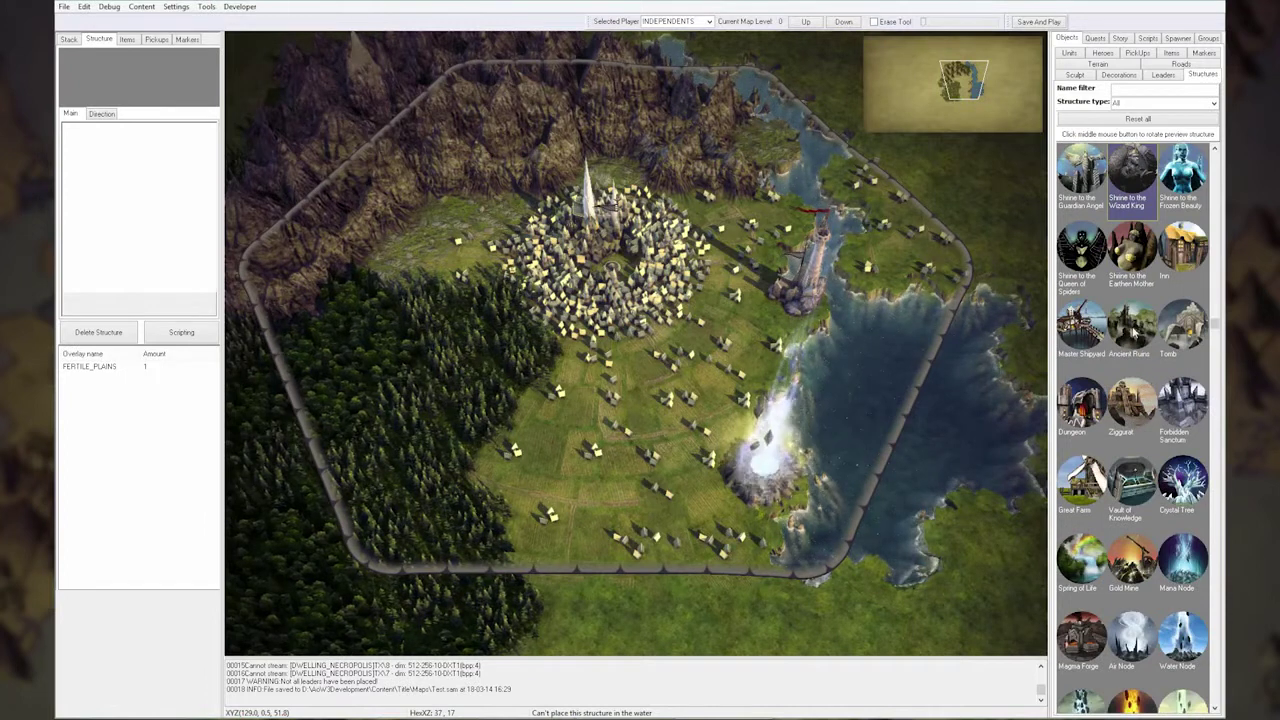
scroll(1131, 642, down, 3)
scroll(1131, 642, down, 2)
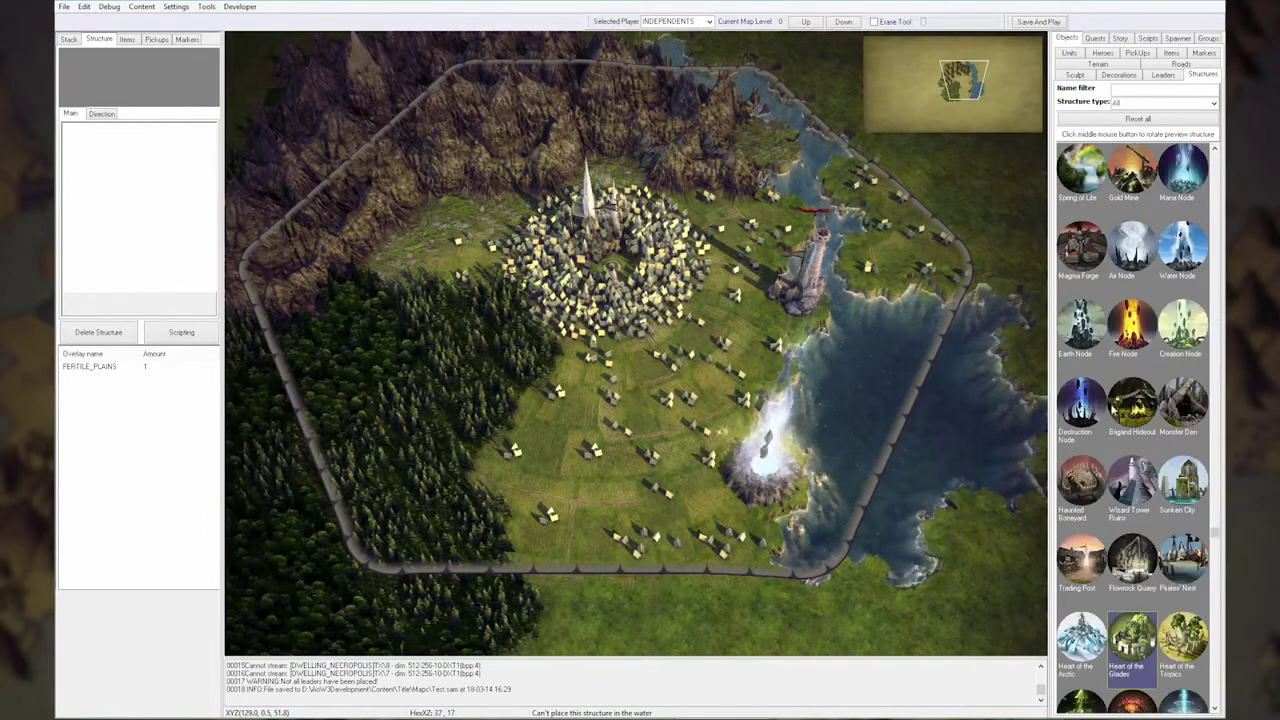
scroll(1148, 340, down, 2)
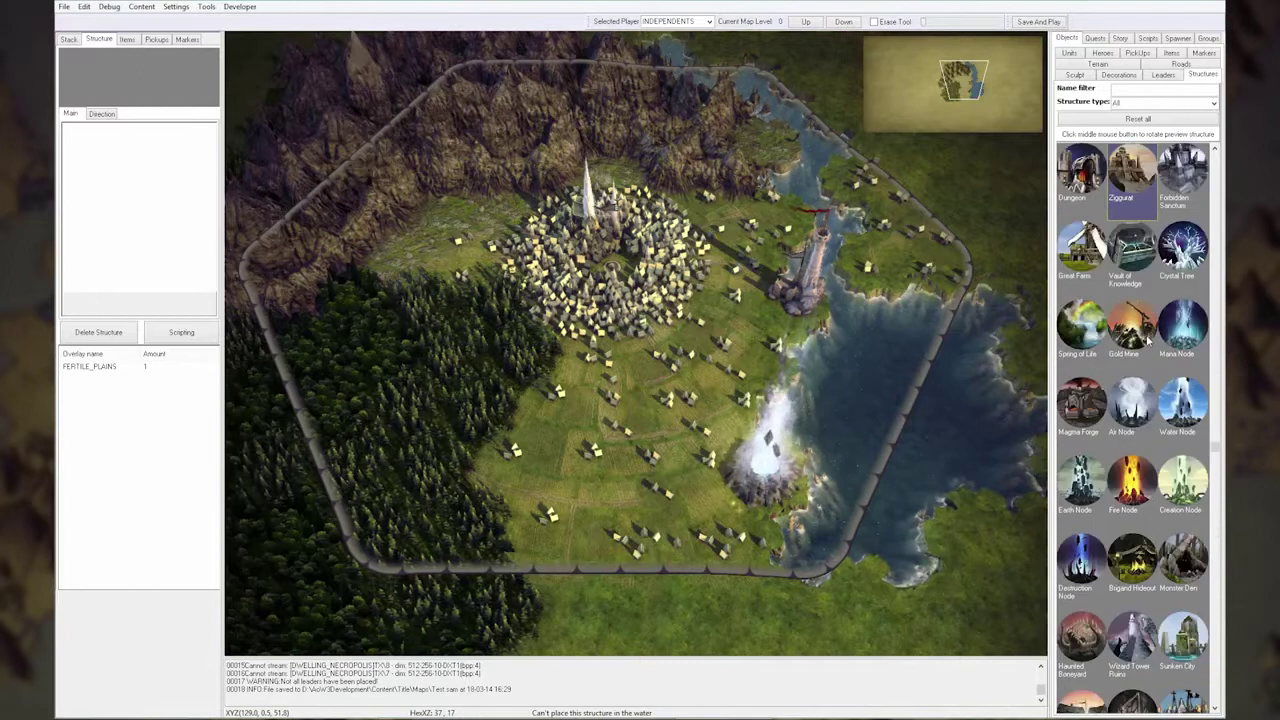
scroll(1148, 340, down, 2)
scroll(1148, 340, down, 2)
scroll(1148, 340, down, 2)
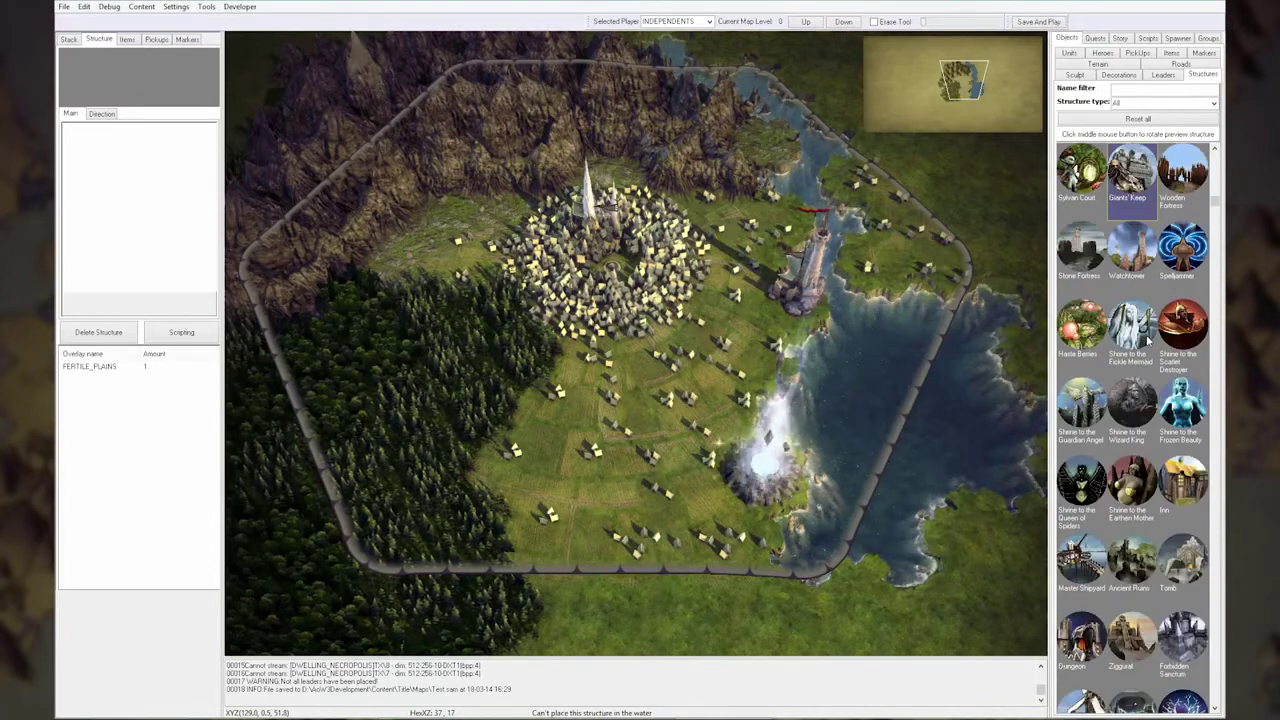
scroll(1148, 340, down, 2)
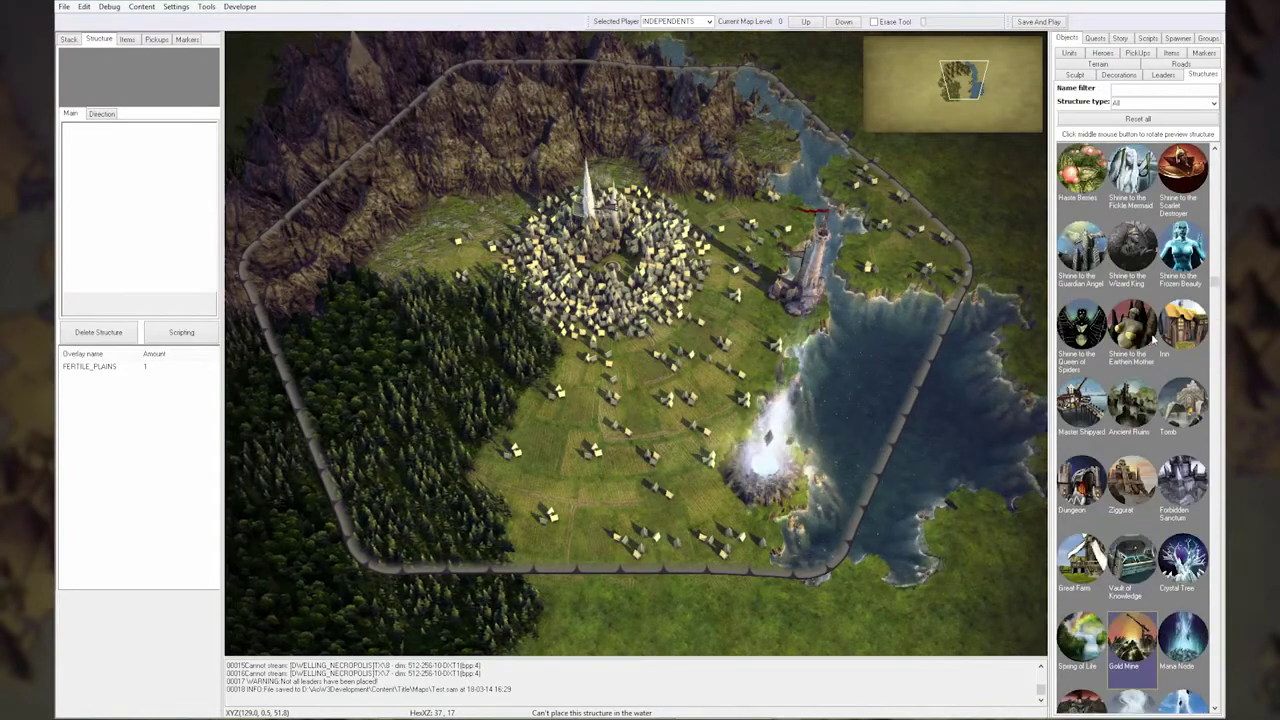
scroll(1133, 398, down, 1)
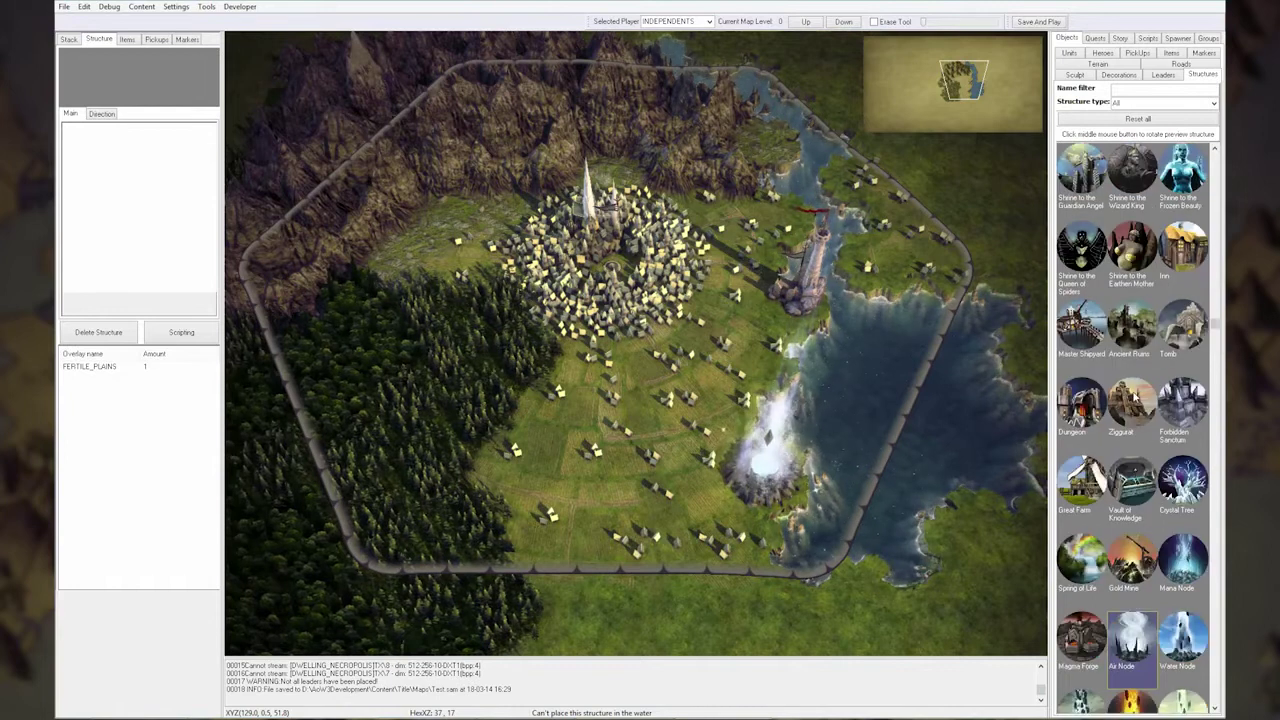
scroll(1135, 398, down, 2)
scroll(1135, 398, down, 2)
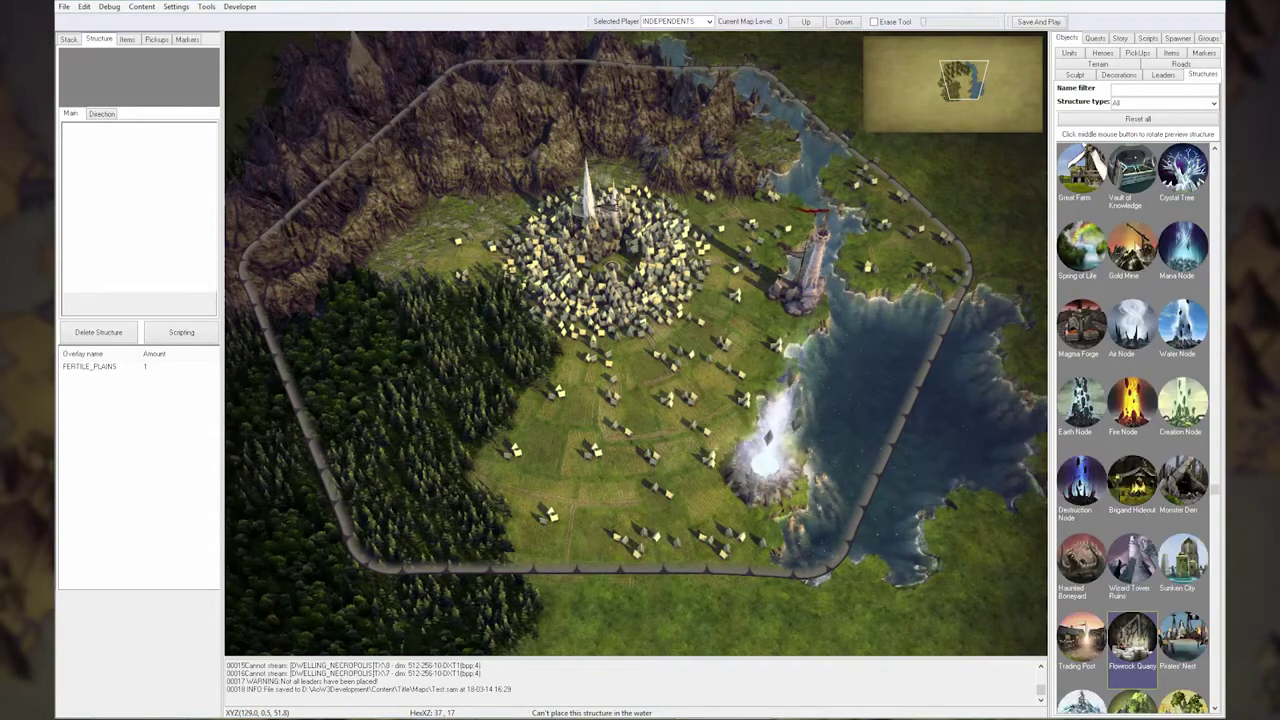
Step: Place two Gold Mines, one west and one northeast of the city
click(1130, 245)
click(444, 216)
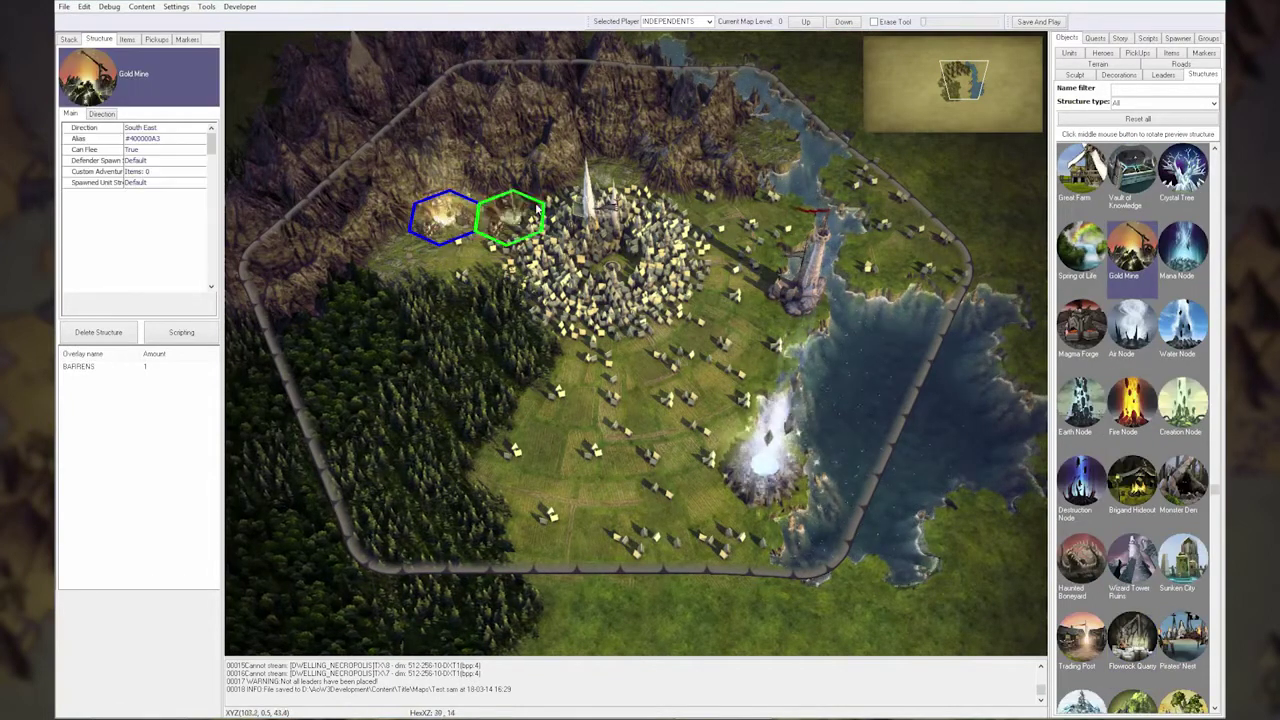
click(705, 216)
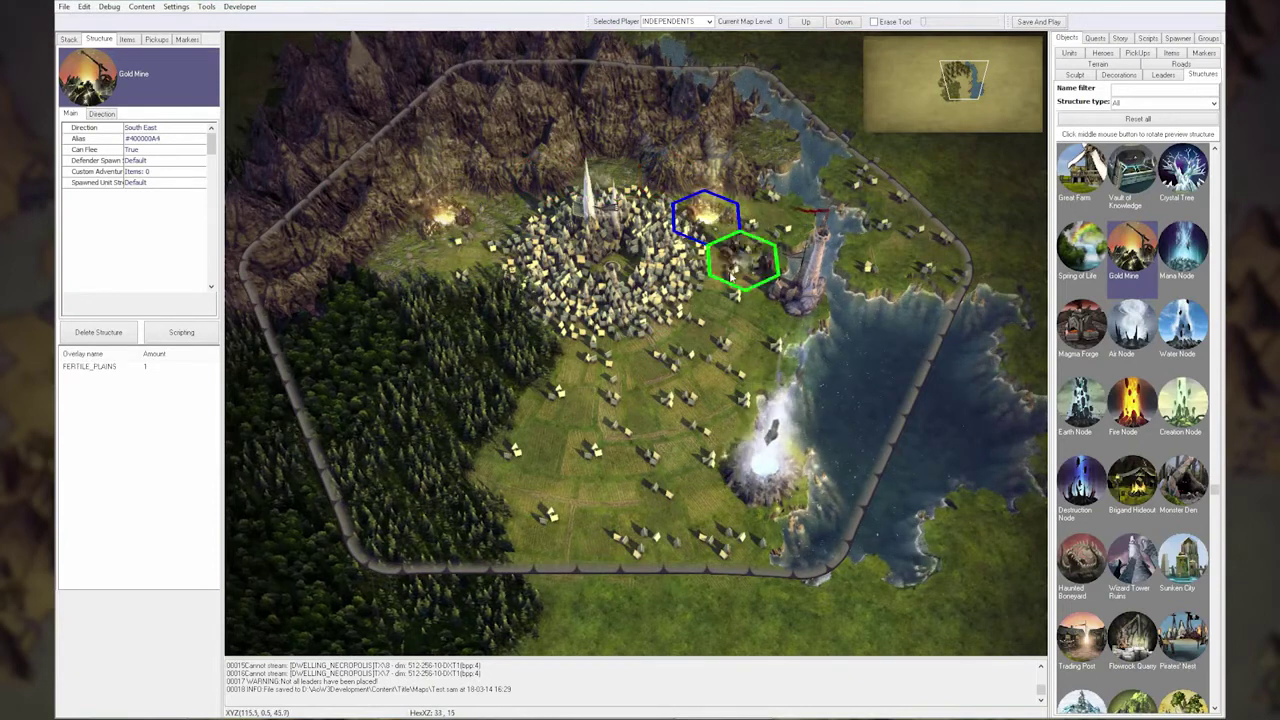
right_click(487, 412)
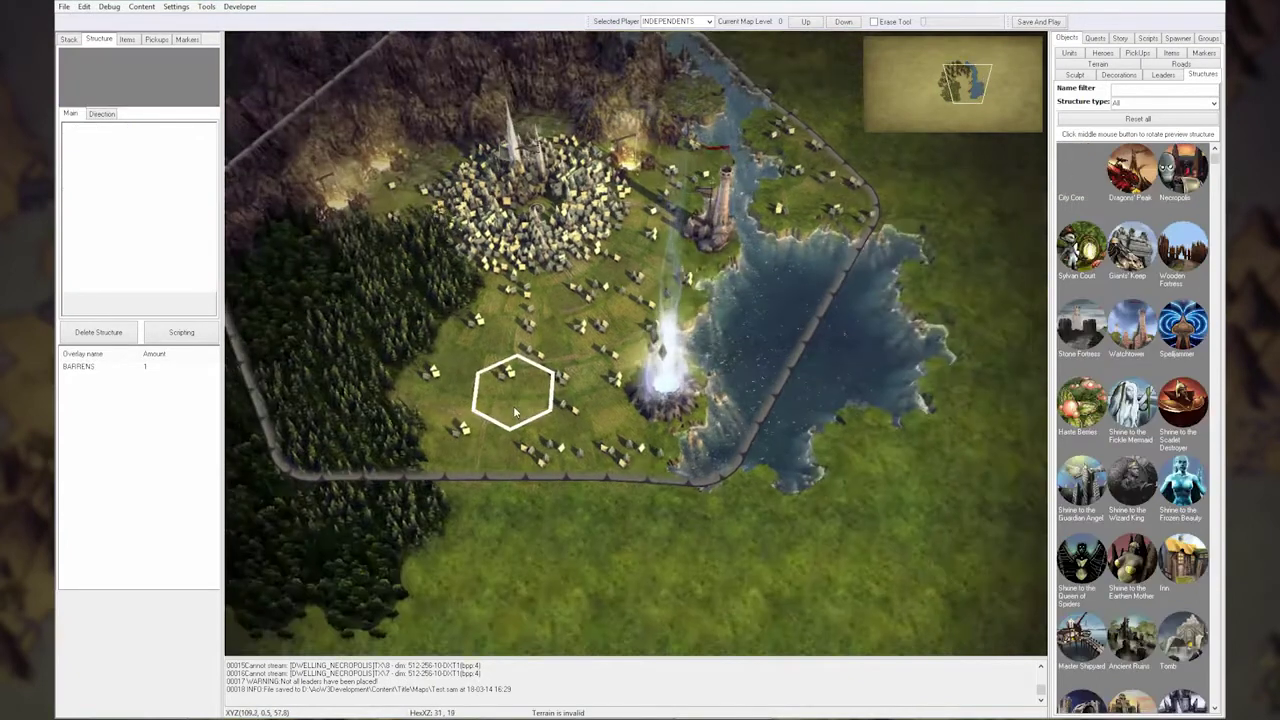
key(Down)
key(Left)
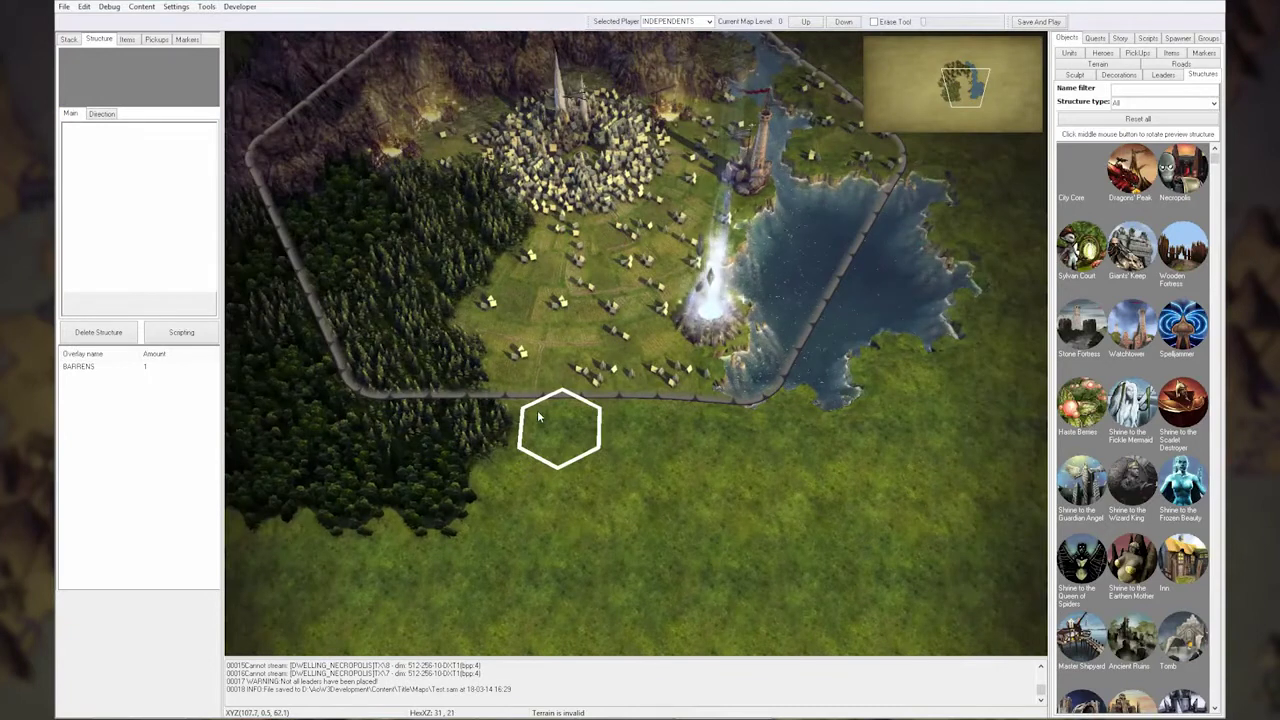
key(Up)
key(Left)
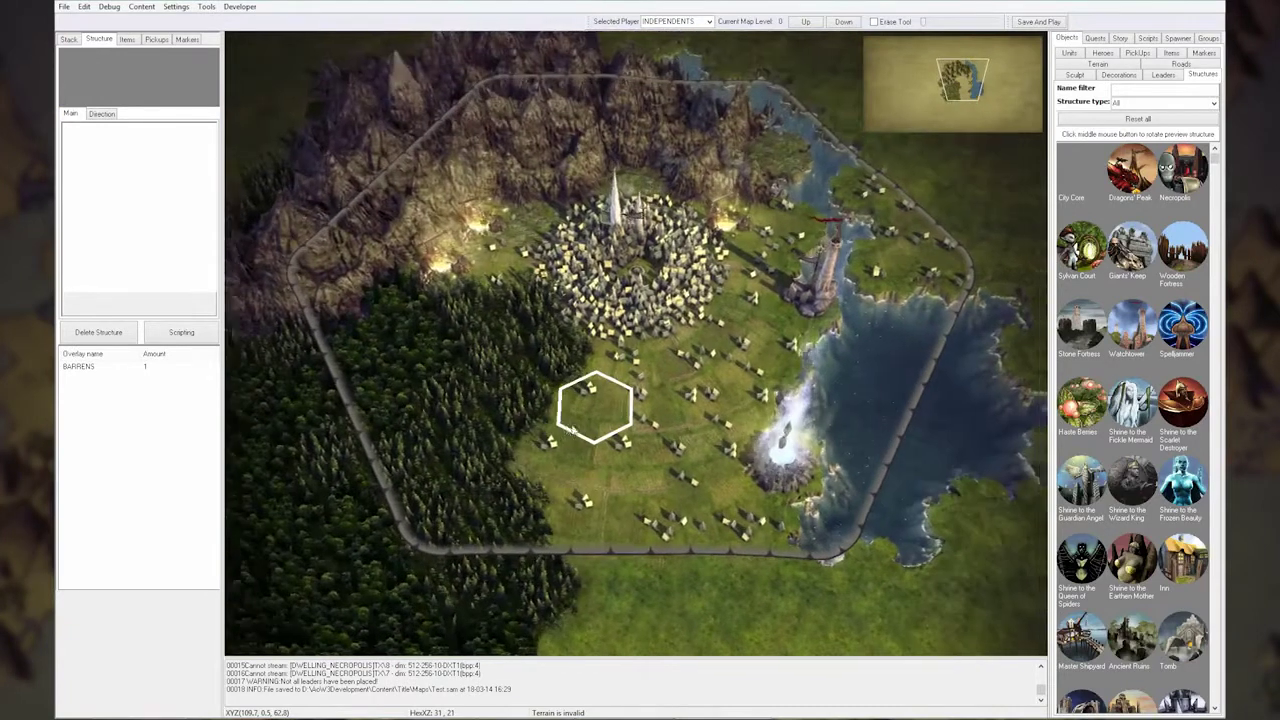
key(Down)
key(Right)
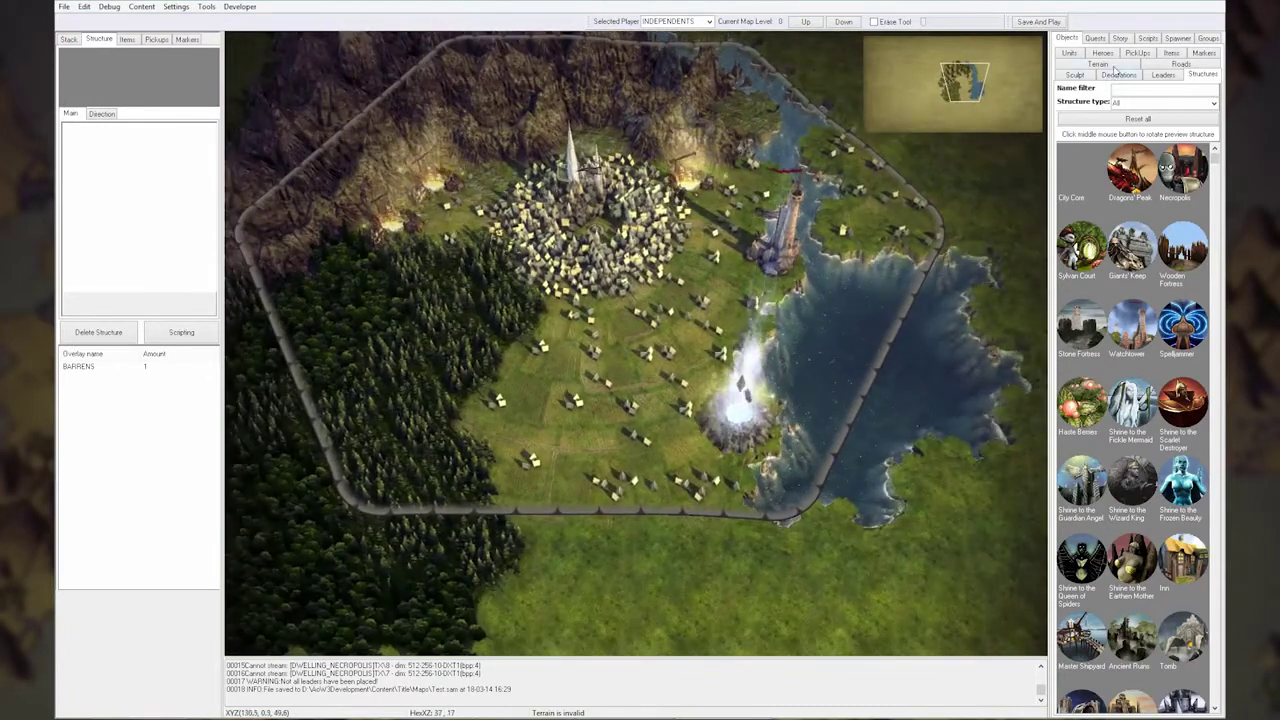
Step: Switch the Objects panel from Sculpt options to the Roads tools
click(1084, 77)
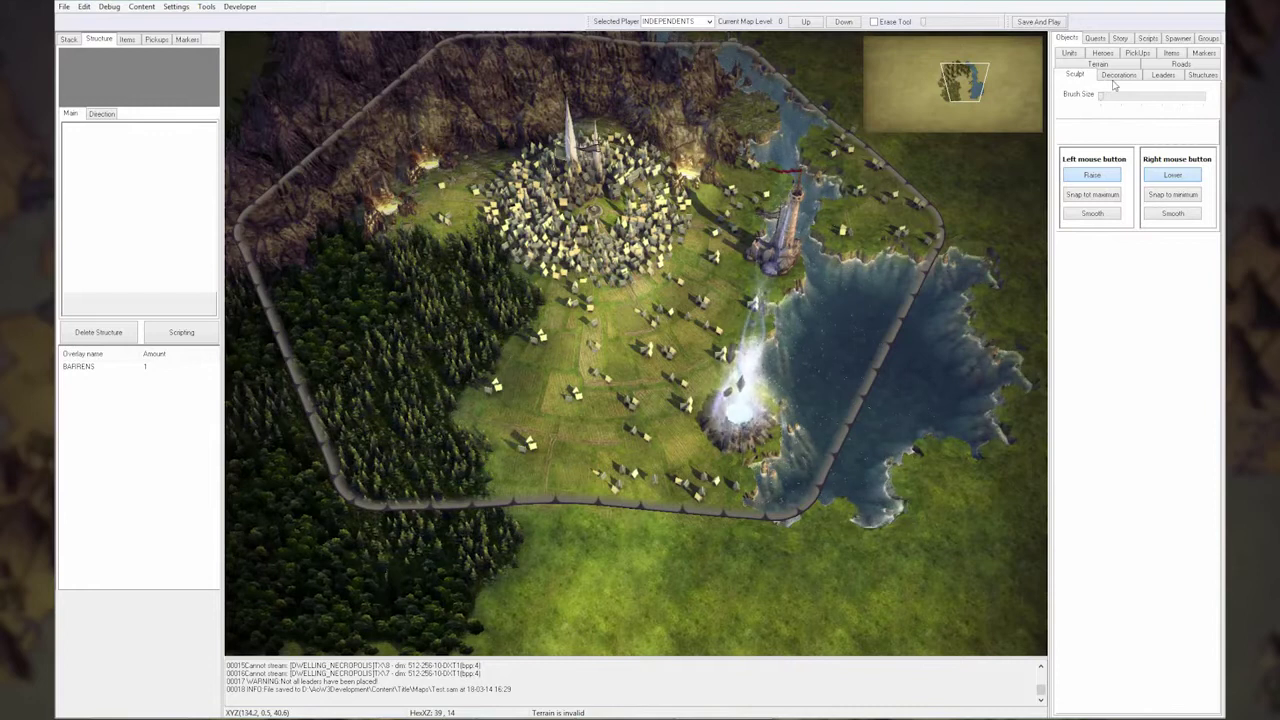
click(1180, 66)
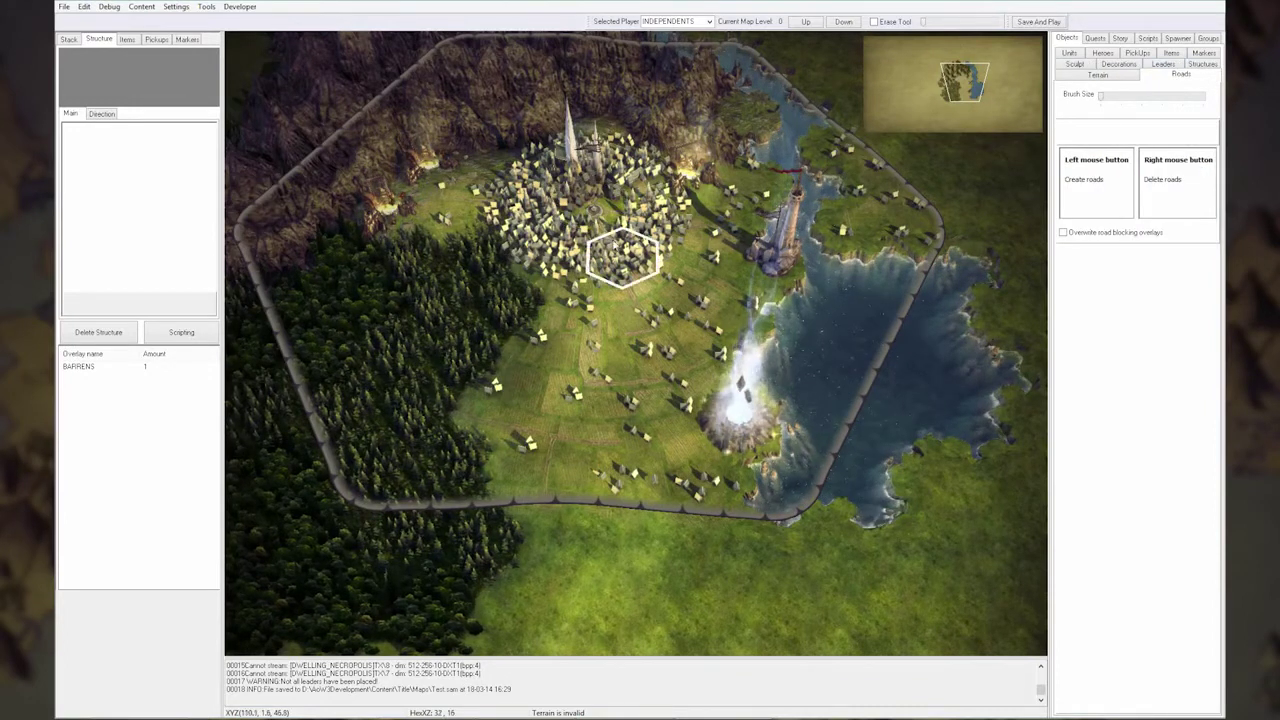
Step: Draw a road from the city south past the border, then east
drag(664, 305, 690, 512)
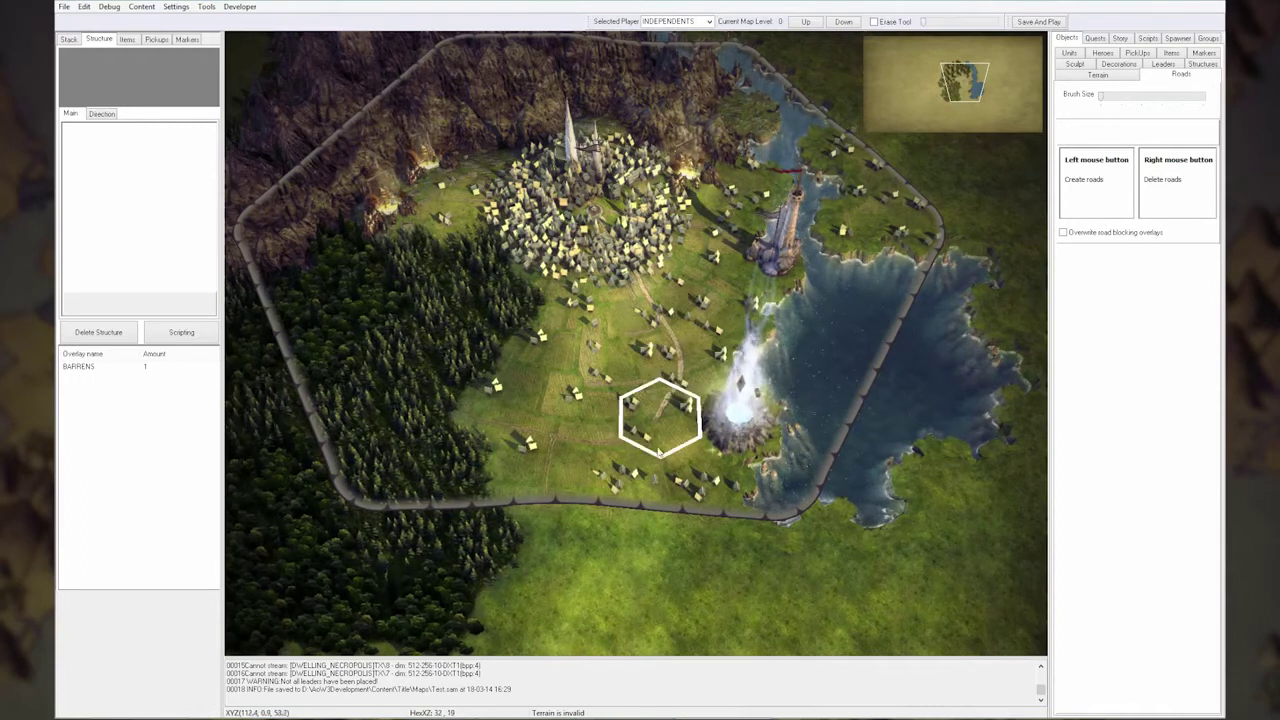
key(Down)
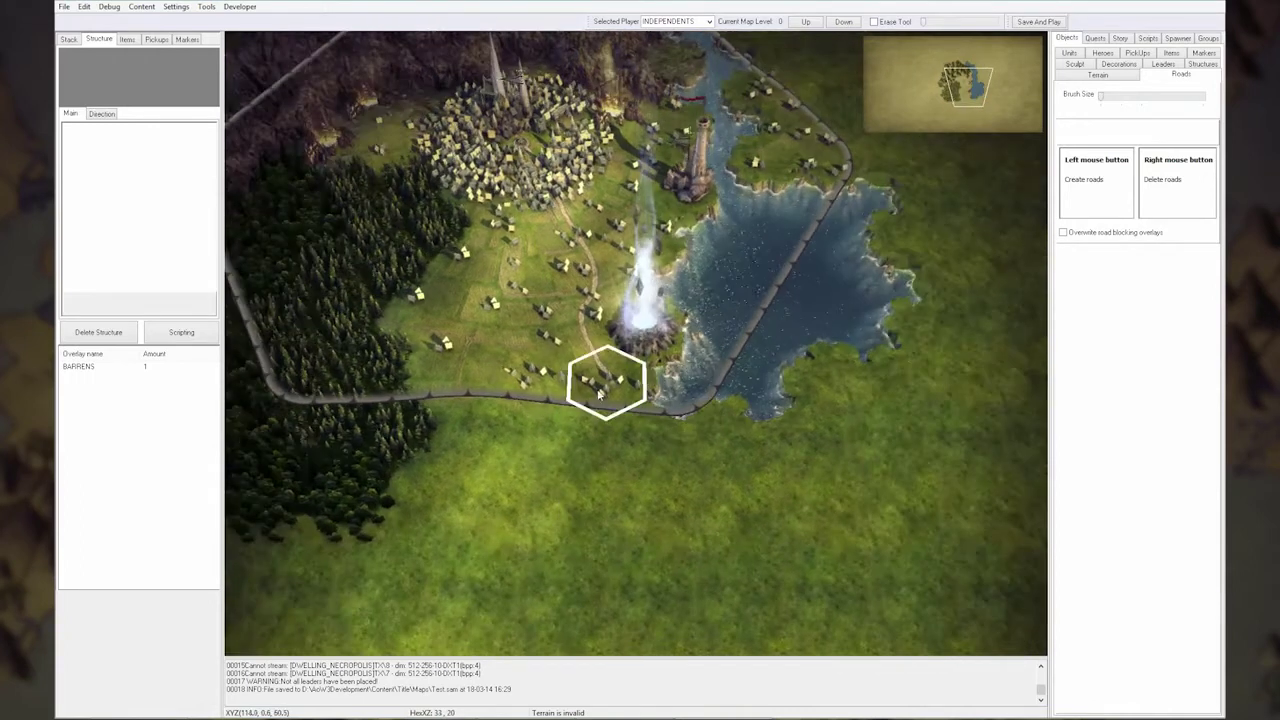
drag(649, 447, 858, 494)
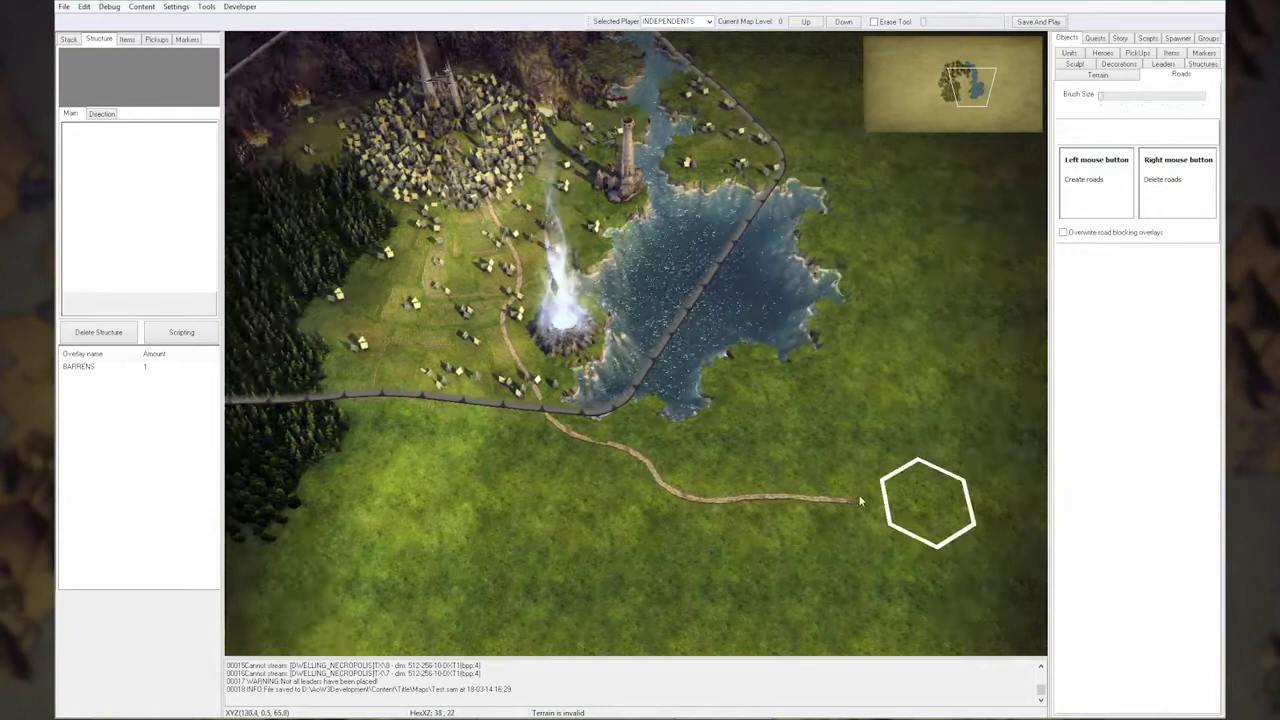
key(Right)
Step: Delete the stray triangular road leg and review the finished route
key(Right)
mouse_move(760, 498)
mouse_down()
mouse_move(840, 432)
mouse_move(950, 437)
mouse_move(922, 447)
mouse_up()
right_click(843, 500)
key(Right)
key(Right)
scroll(800, 450, up, 1)
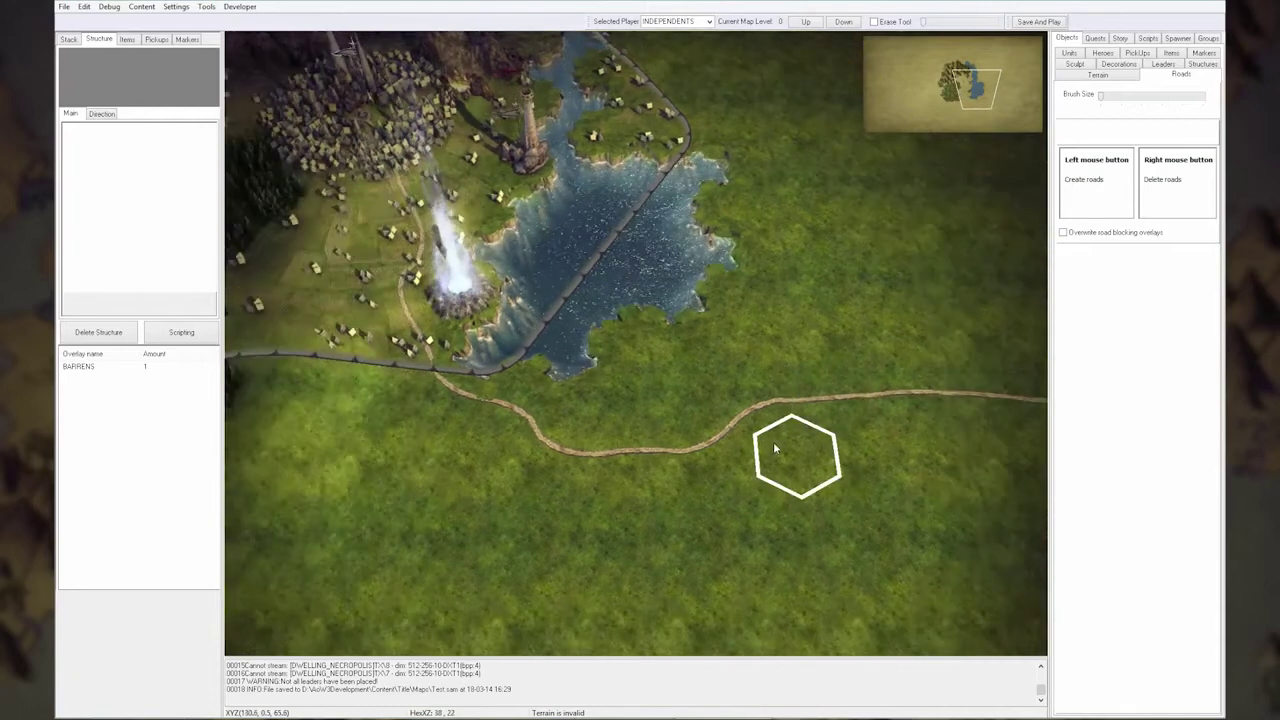
scroll(773, 445, up, 2)
scroll(773, 445, up, 2)
scroll(773, 448, up, 2)
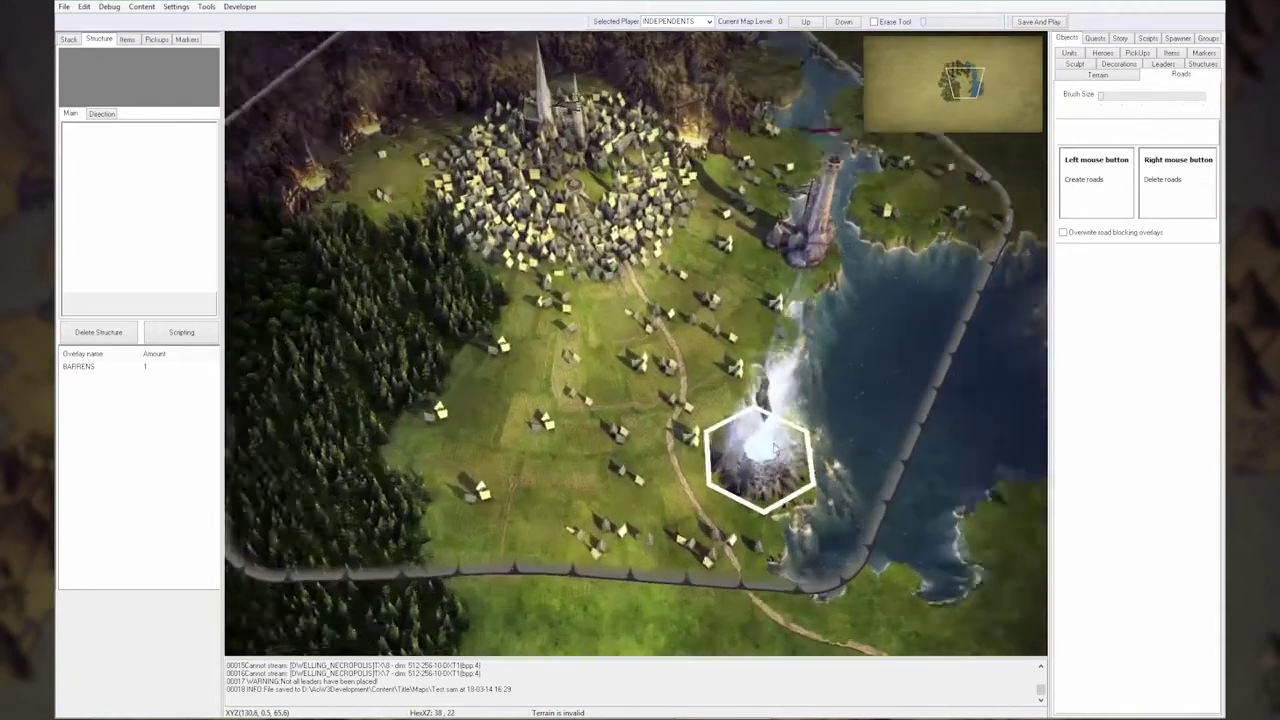
scroll(773, 447, down, 3)
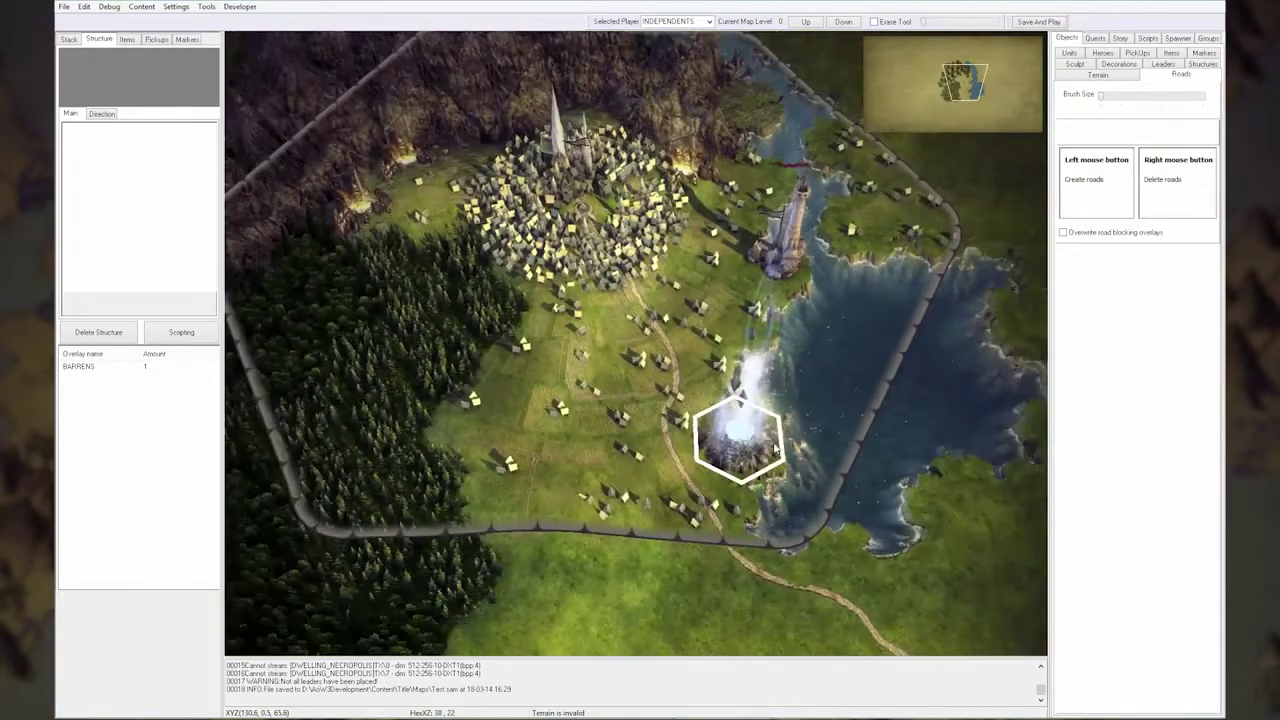
scroll(790, 440, down, 1)
scroll(800, 412, up, 3)
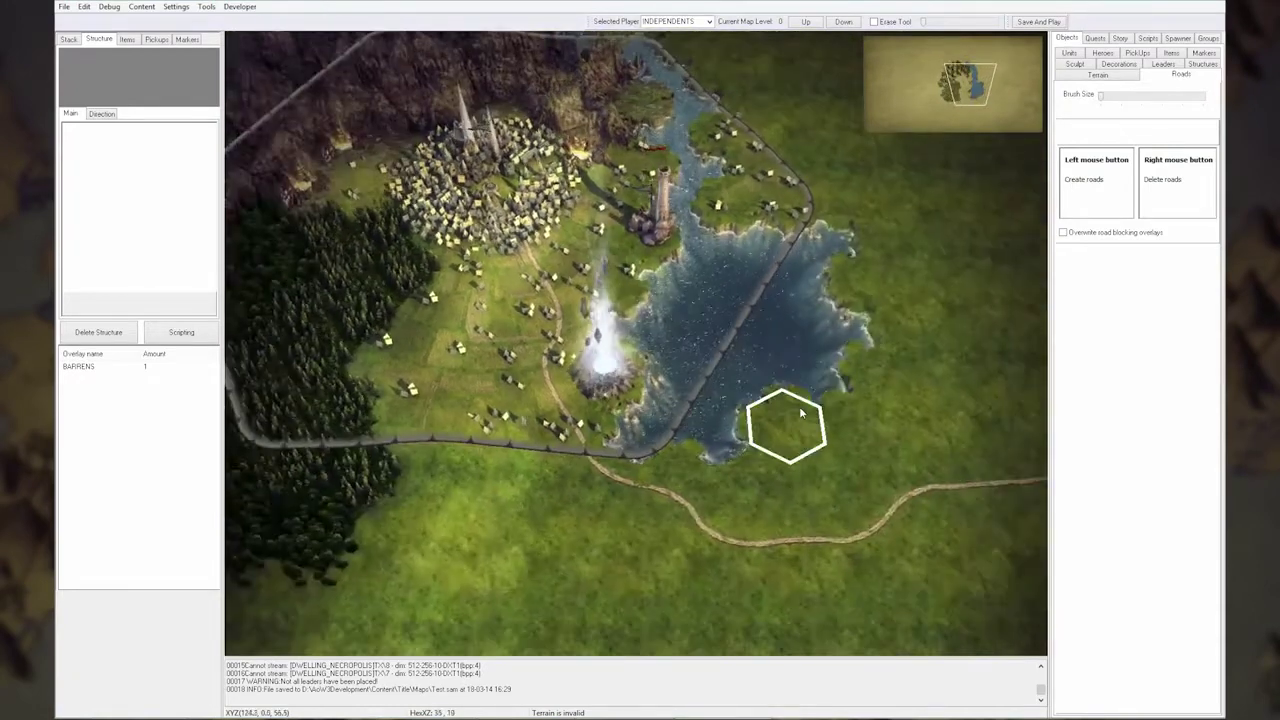
scroll(800, 412, down, 2)
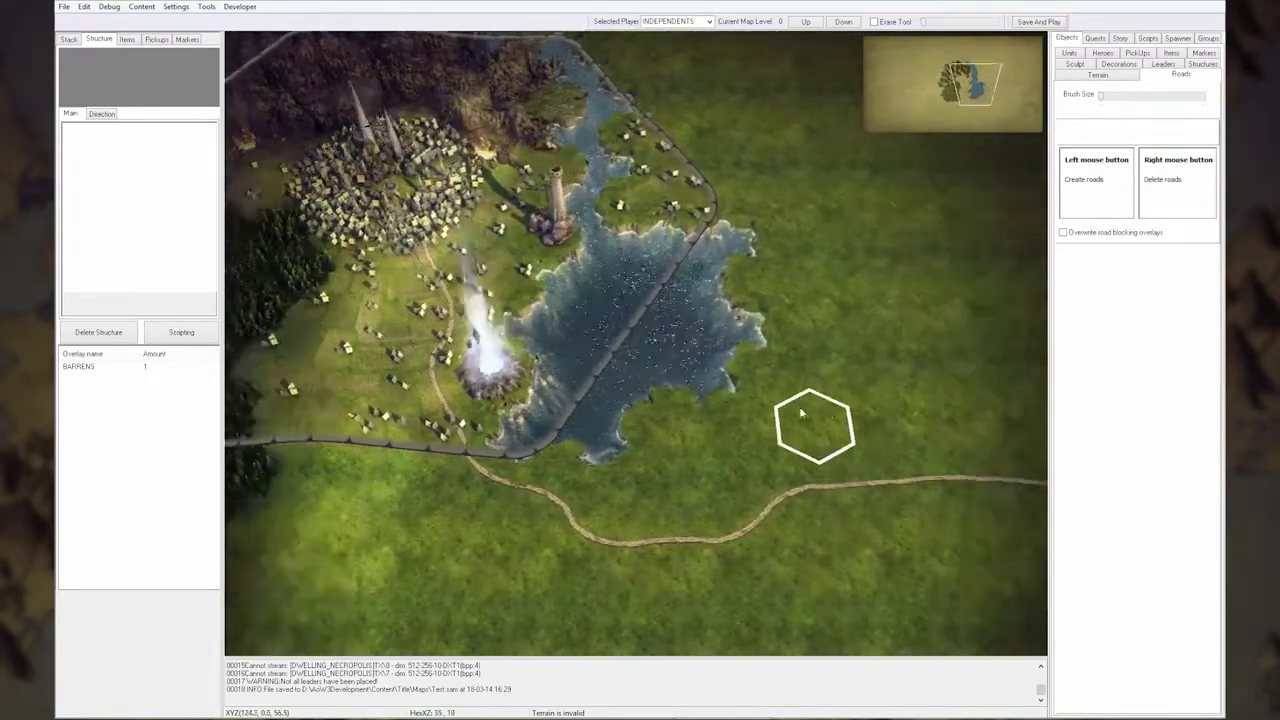
scroll(790, 400, up, 2)
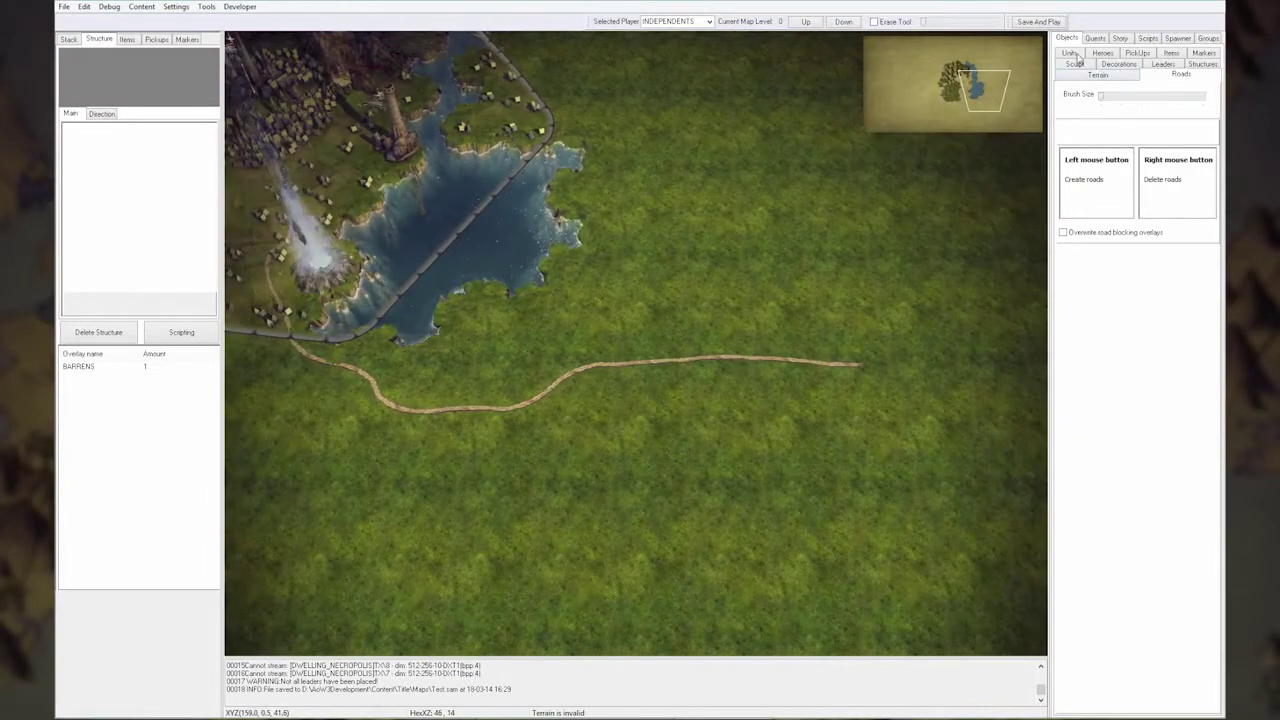
Step: Place a City Core structure at the east end of the road
click(1072, 53)
click(1100, 65)
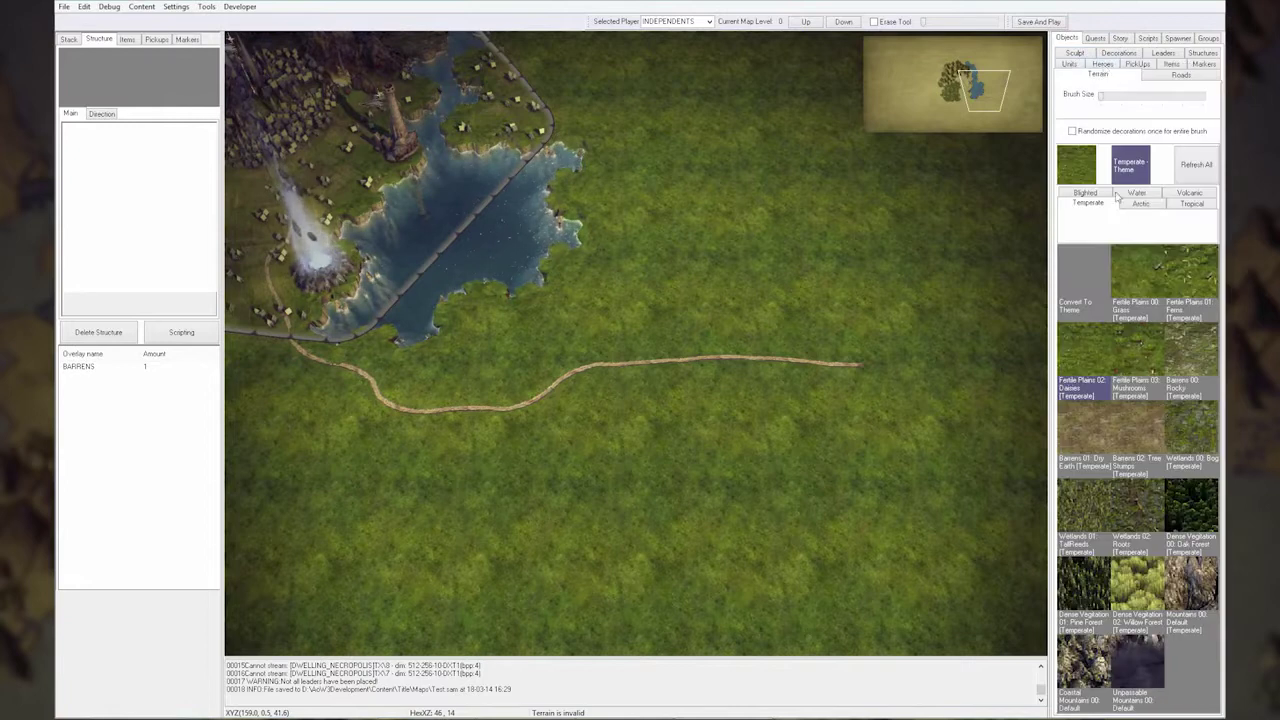
click(1203, 53)
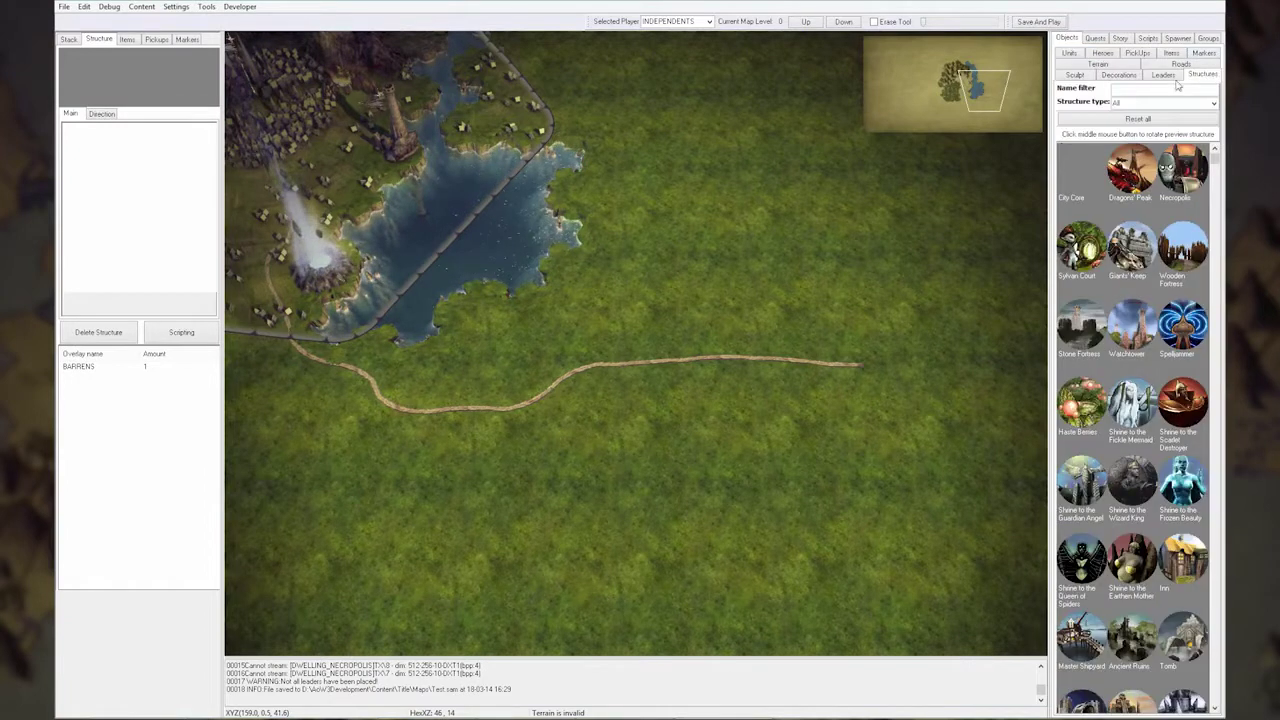
click(1083, 176)
click(849, 360)
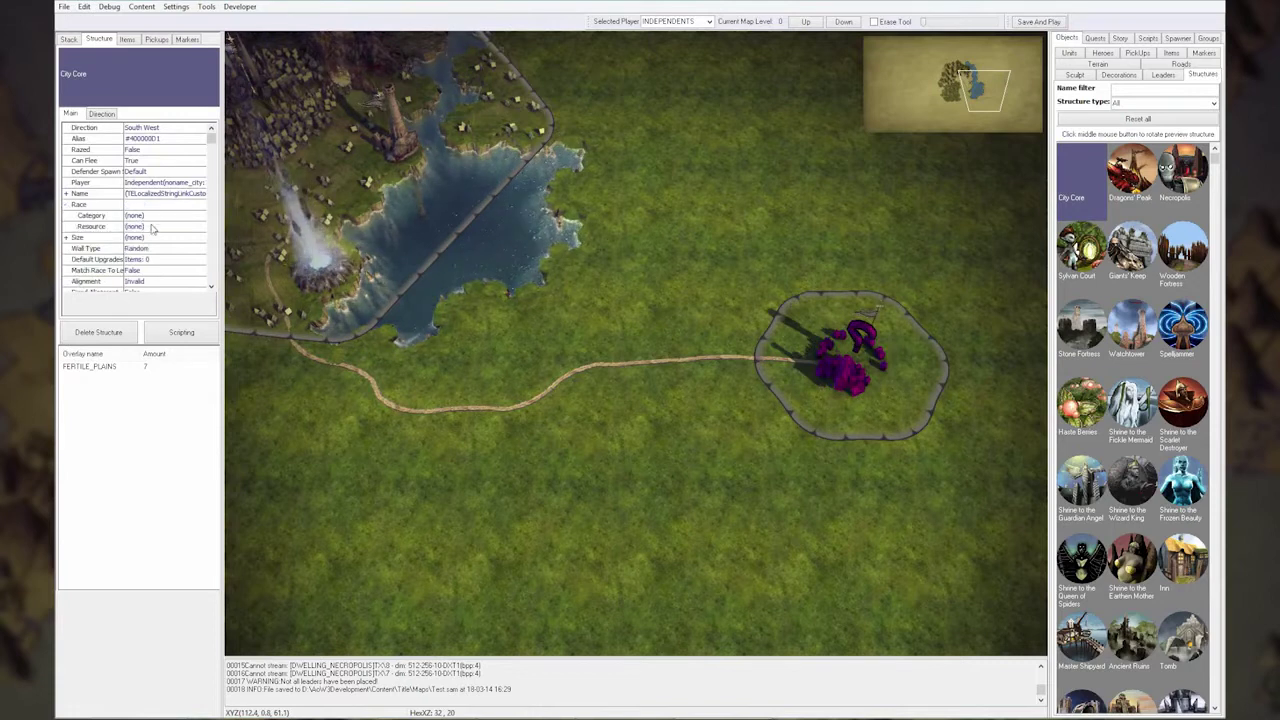
Step: Set the new city's race to Goblin and enlarge it to a larger settlement
click(152, 227)
click(155, 263)
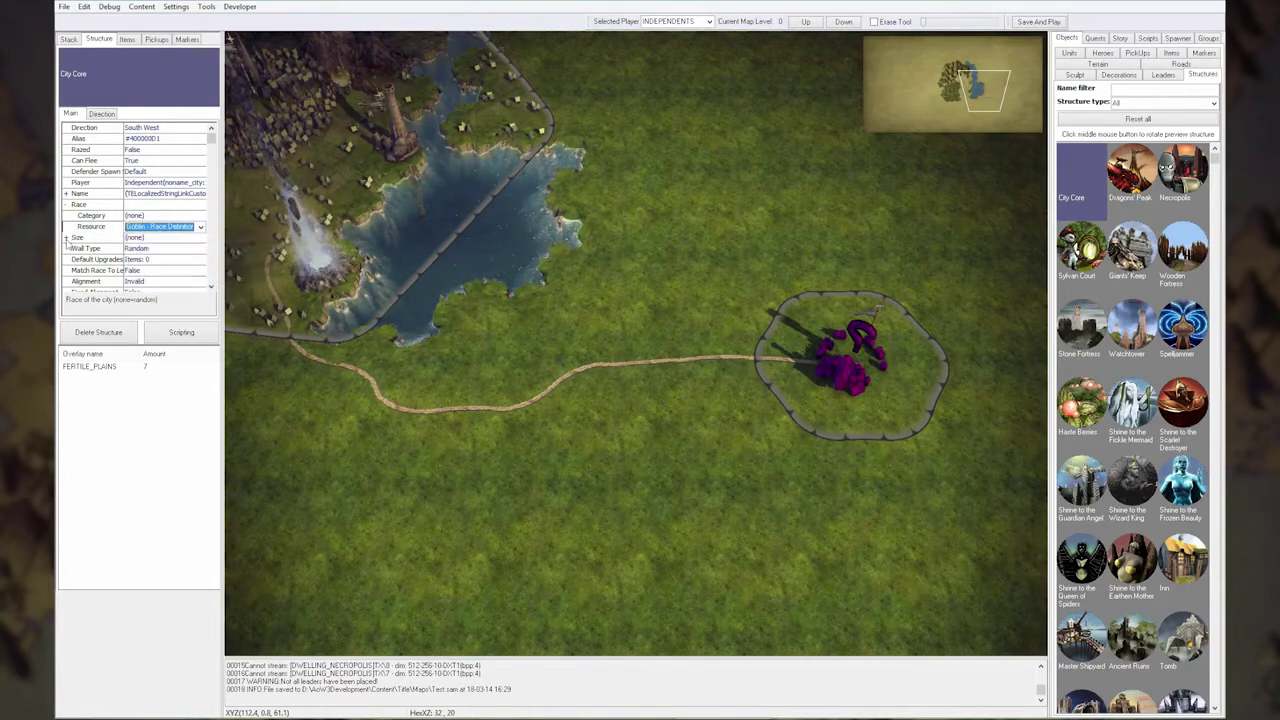
click(66, 238)
click(175, 263)
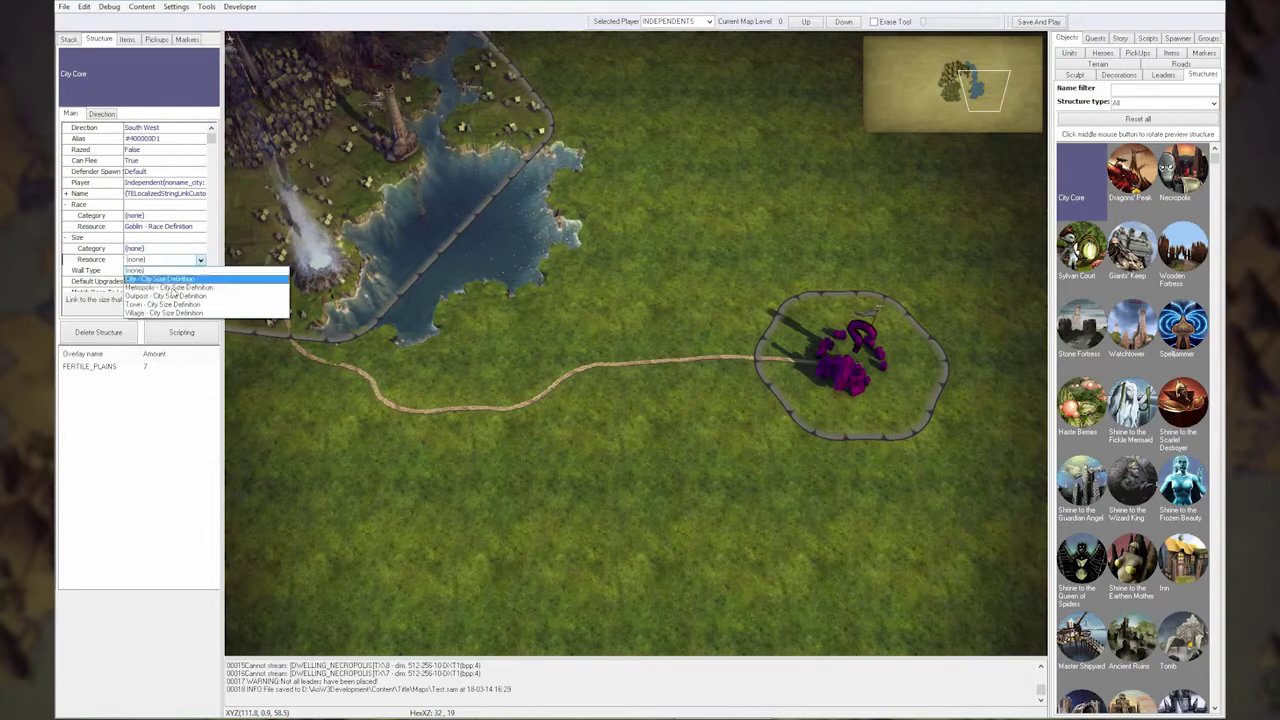
click(150, 300)
click(670, 405)
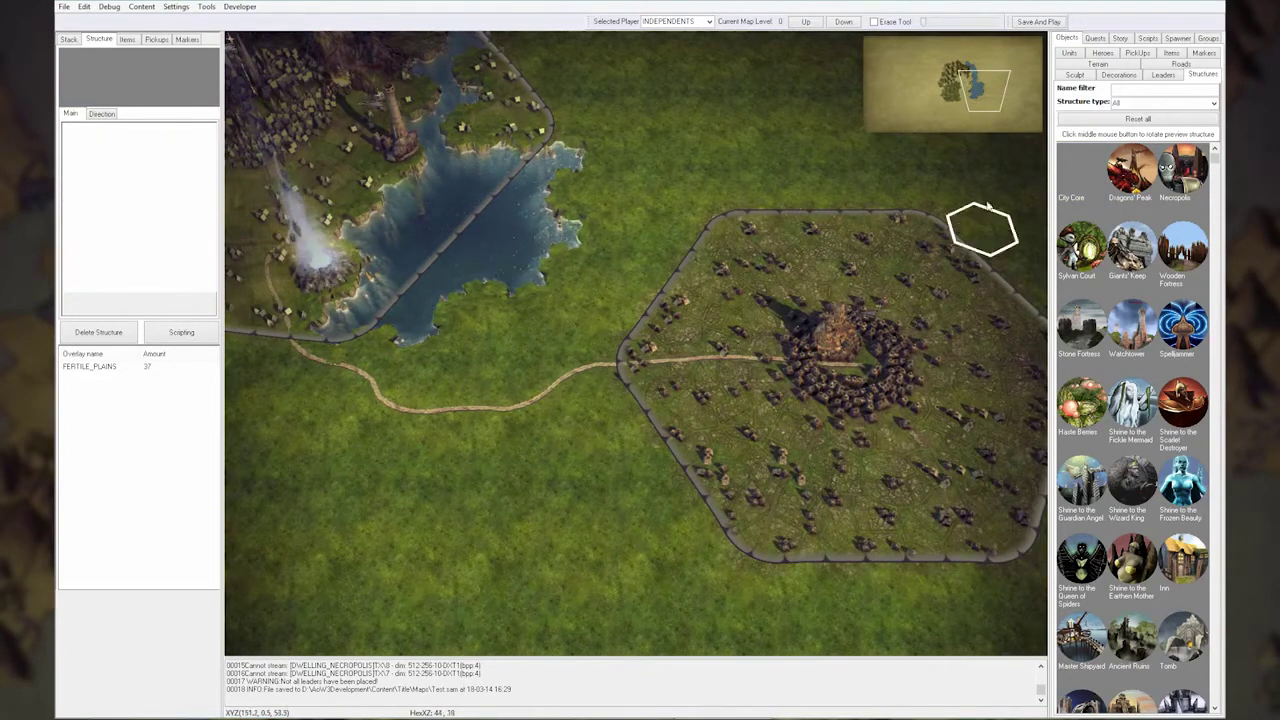
Step: Paint Wetlands 01: Tall Reeds and Wetlands 02: Roots terrain around and below the goblin city
click(1085, 65)
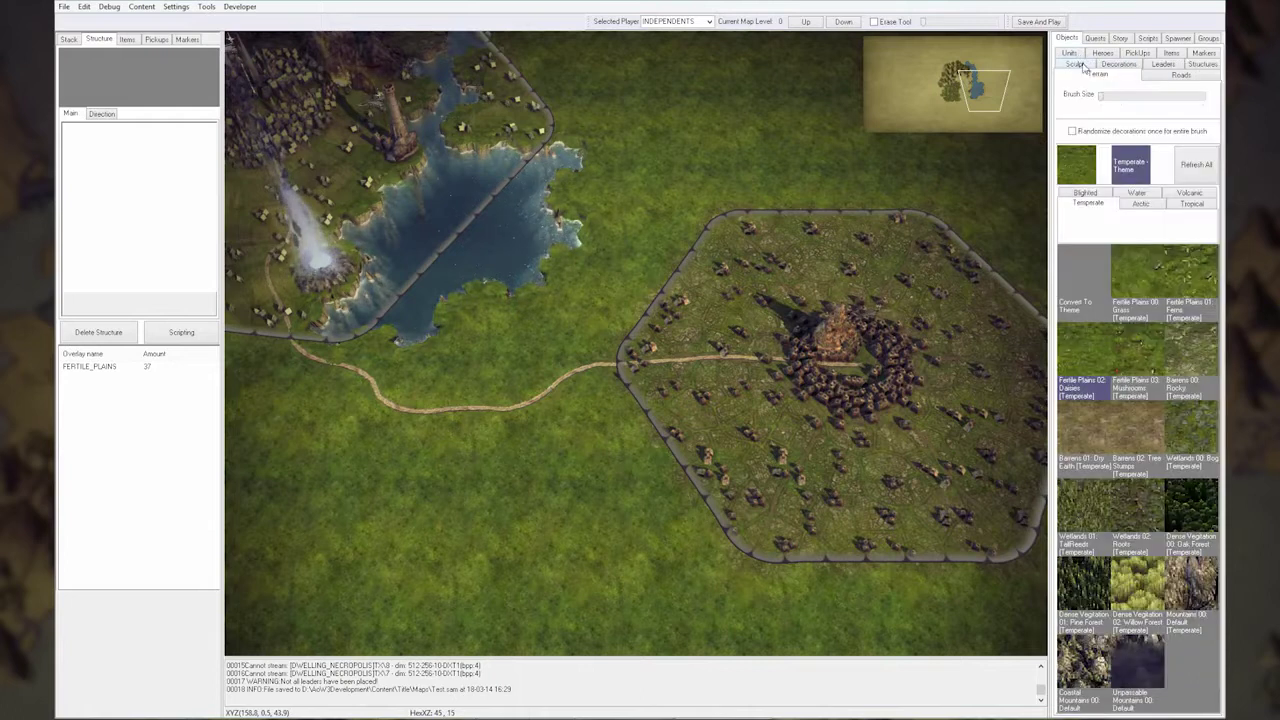
click(1090, 518)
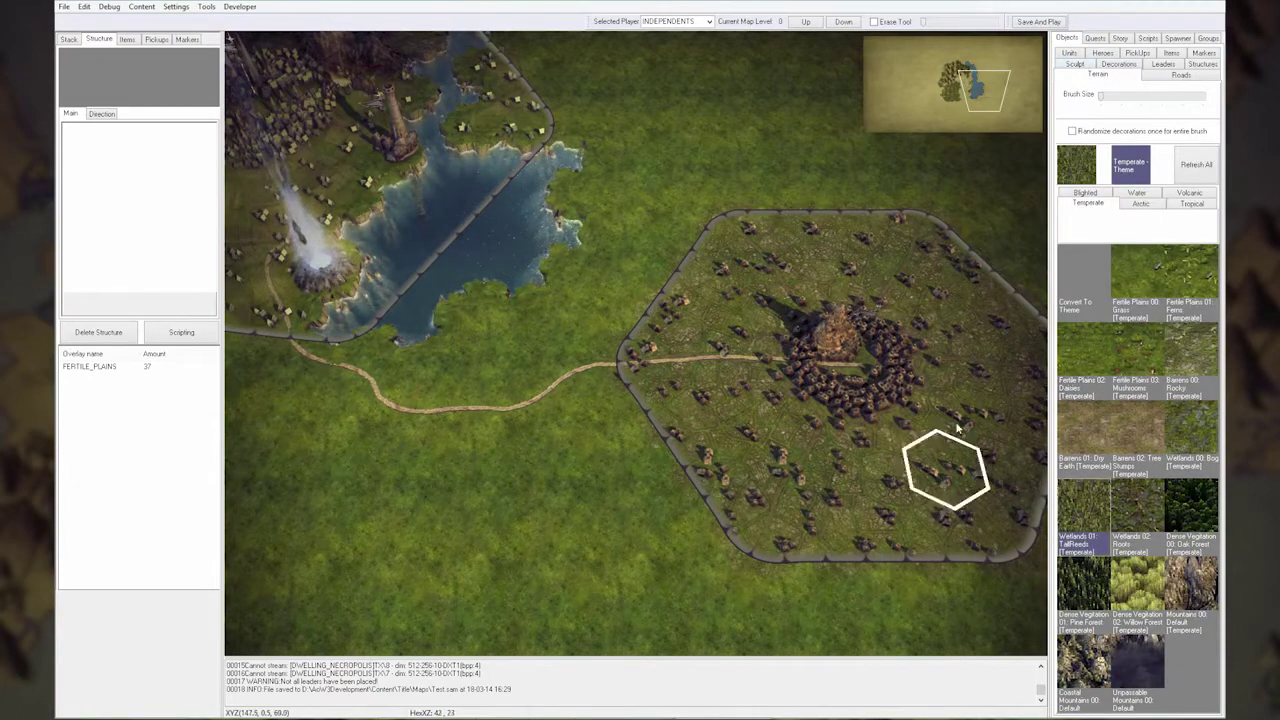
mouse_move(800, 229)
mouse_down()
mouse_move(546, 503)
mouse_move(515, 355)
mouse_move(585, 287)
mouse_move(526, 531)
mouse_move(449, 529)
mouse_move(563, 600)
mouse_up()
key(Down)
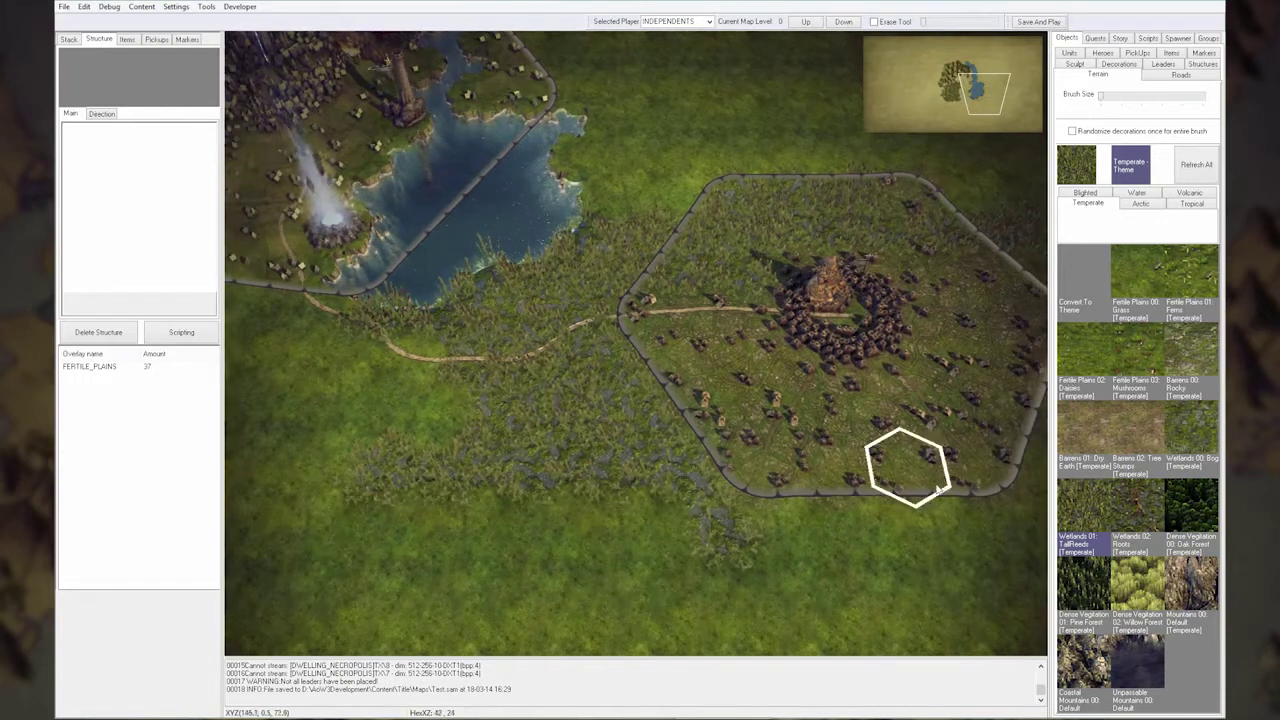
click(1130, 508)
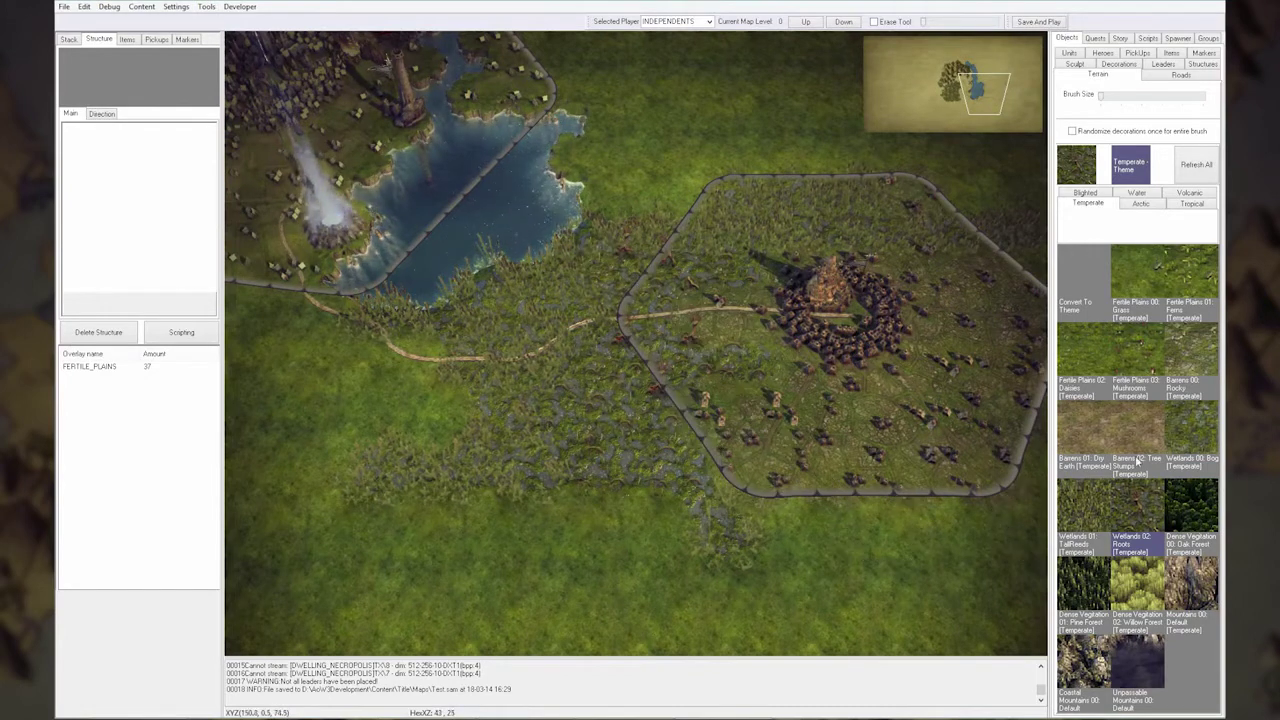
mouse_move(831, 466)
mouse_down()
mouse_move(723, 529)
mouse_move(789, 414)
mouse_up()
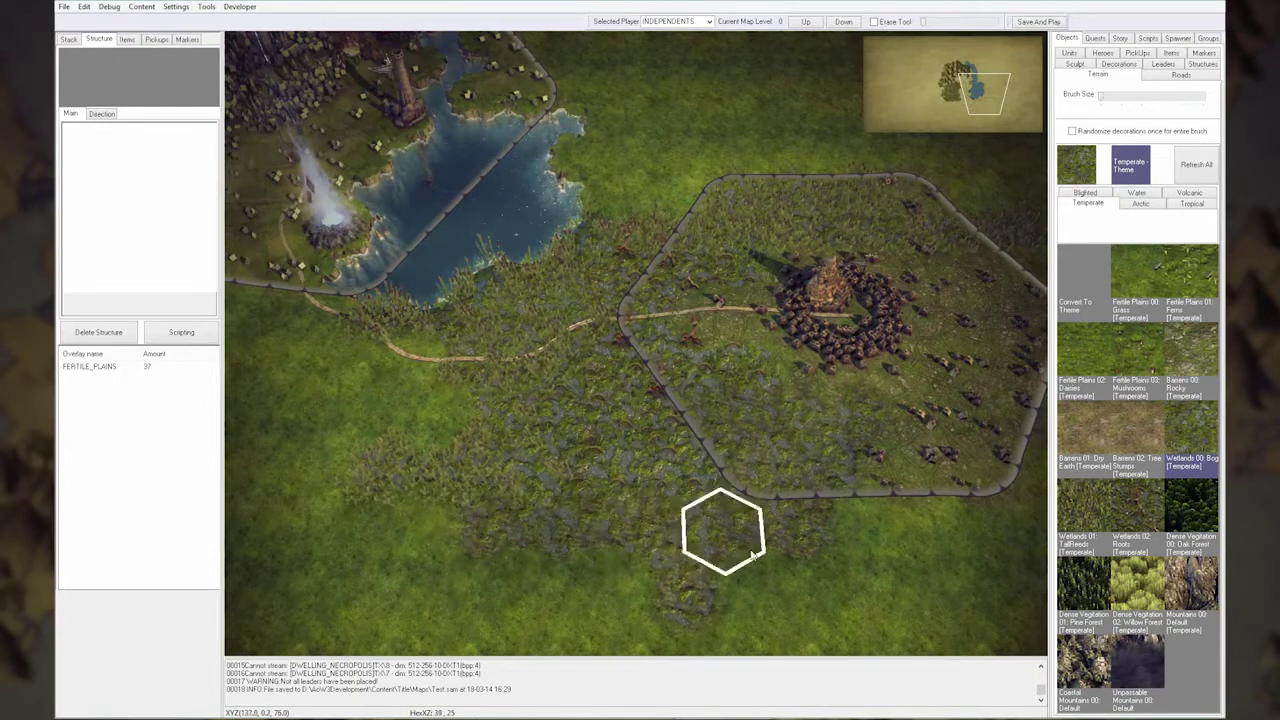
scroll(740, 545, up, 1)
scroll(752, 555, up, 1)
Step: Plant willow forest clumps across the lowland, lakeshore and west of the road
click(1137, 585)
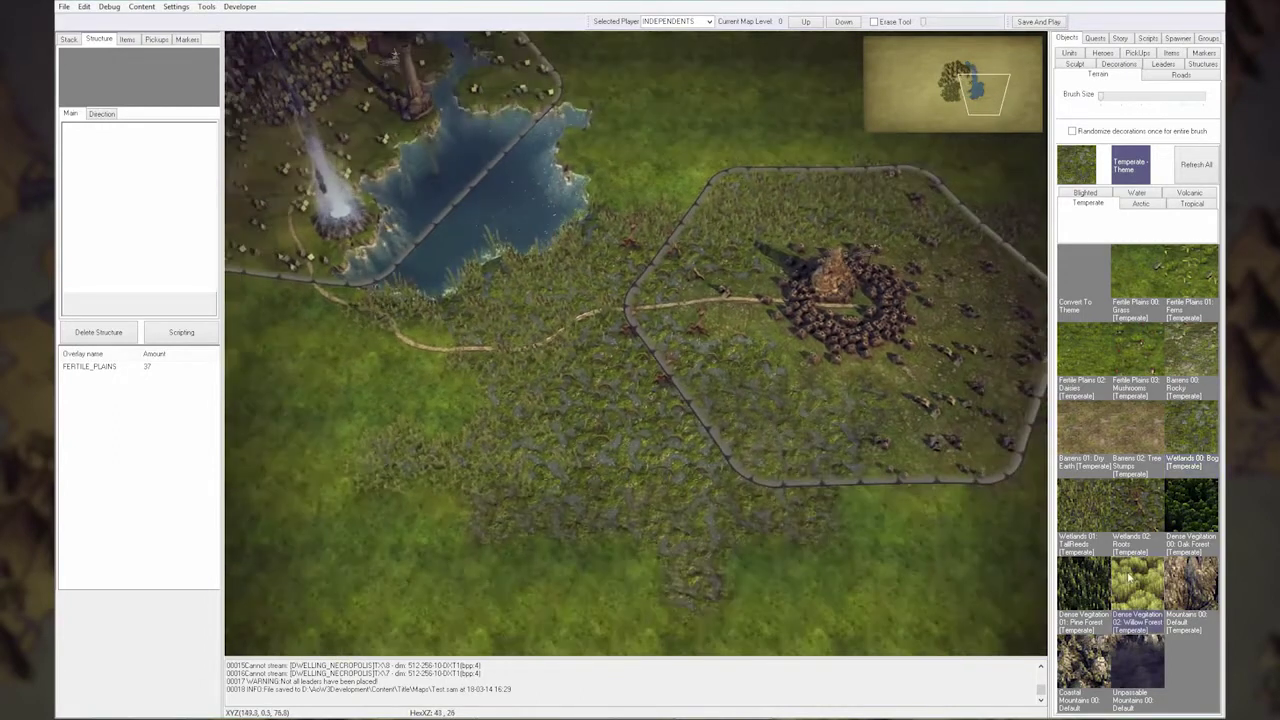
click(729, 515)
click(561, 538)
click(472, 563)
click(430, 405)
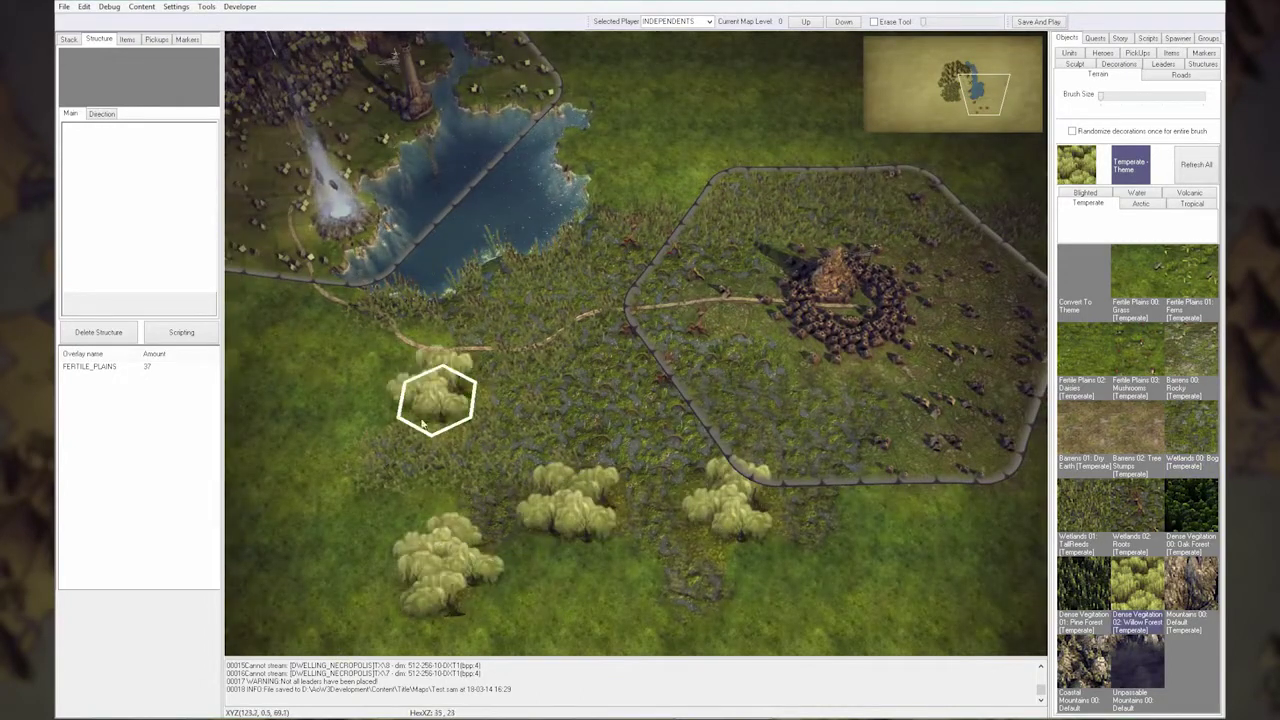
click(627, 170)
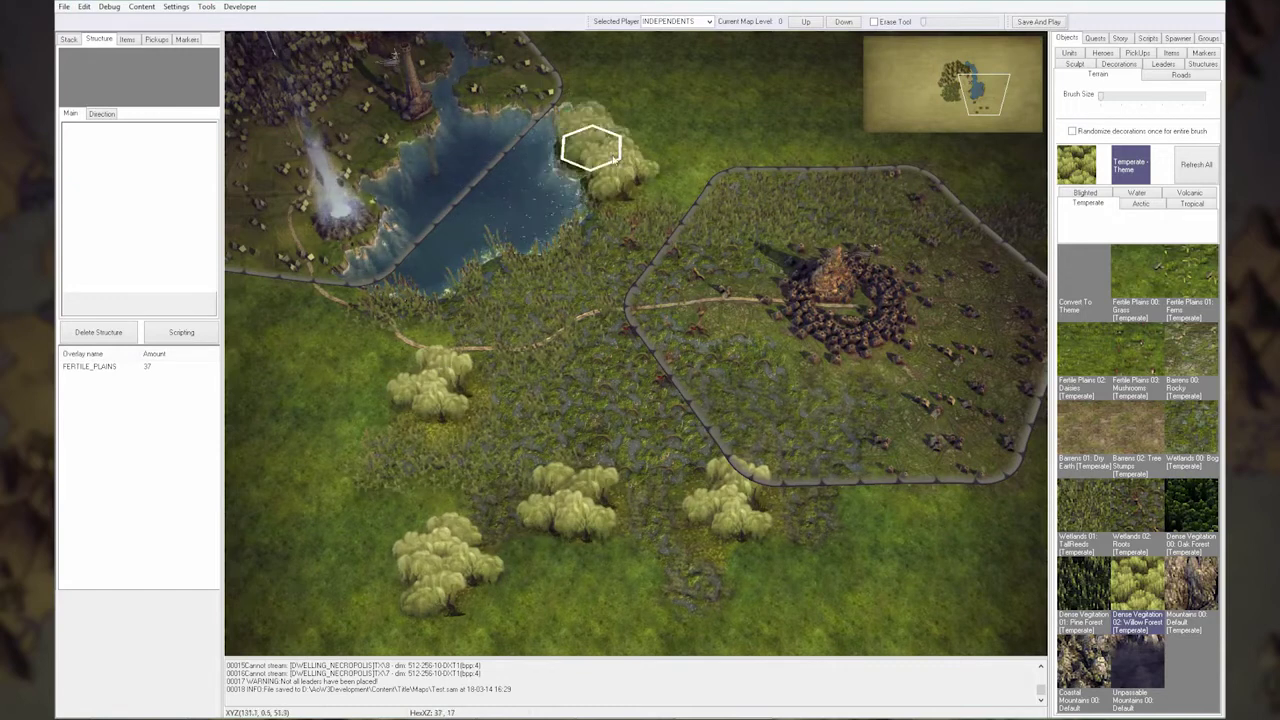
click(332, 338)
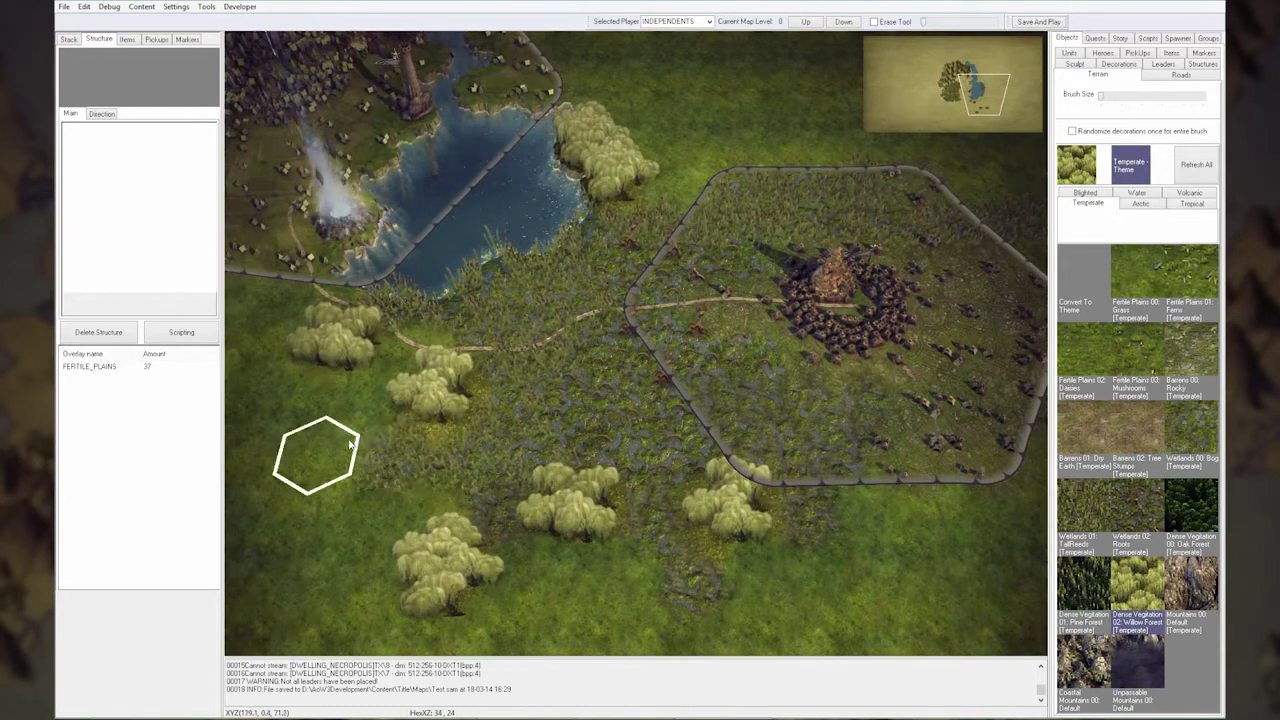
click(350, 443)
click(455, 508)
scroll(645, 530, up, 2)
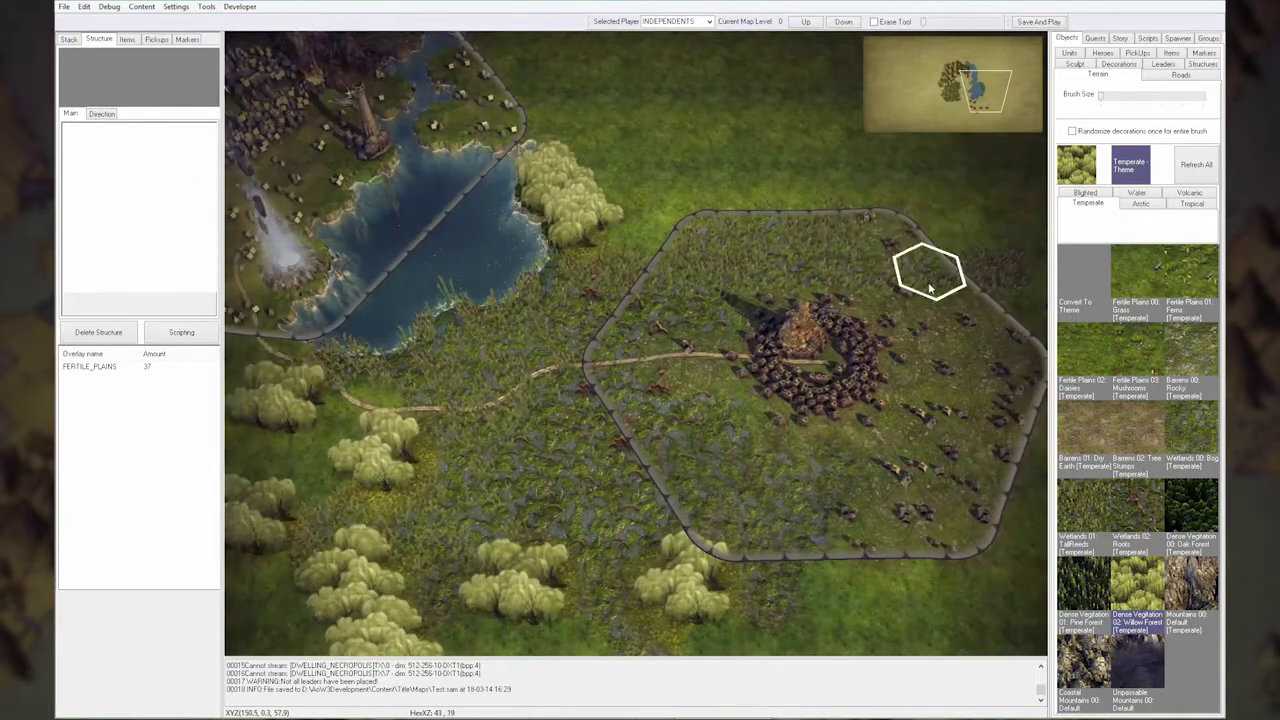
key(Left)
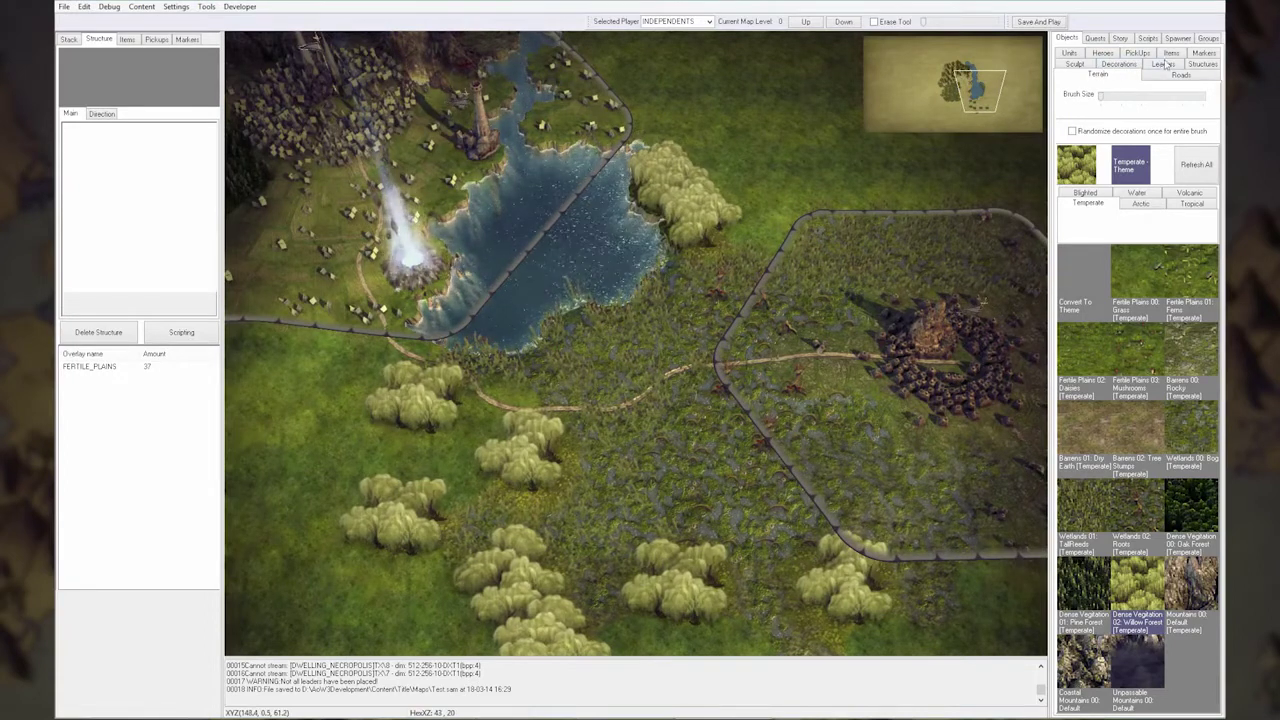
click(1070, 53)
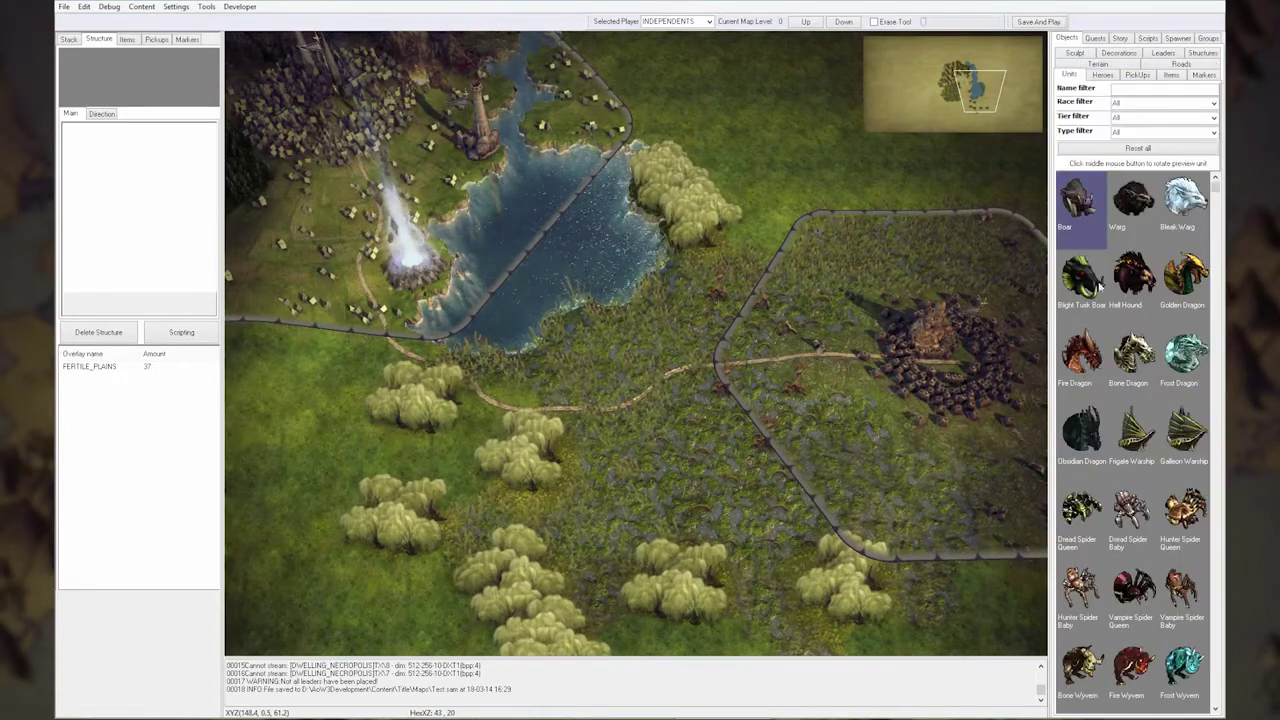
Step: Place an Obsidian Dragon beside the road near the lake
click(1088, 443)
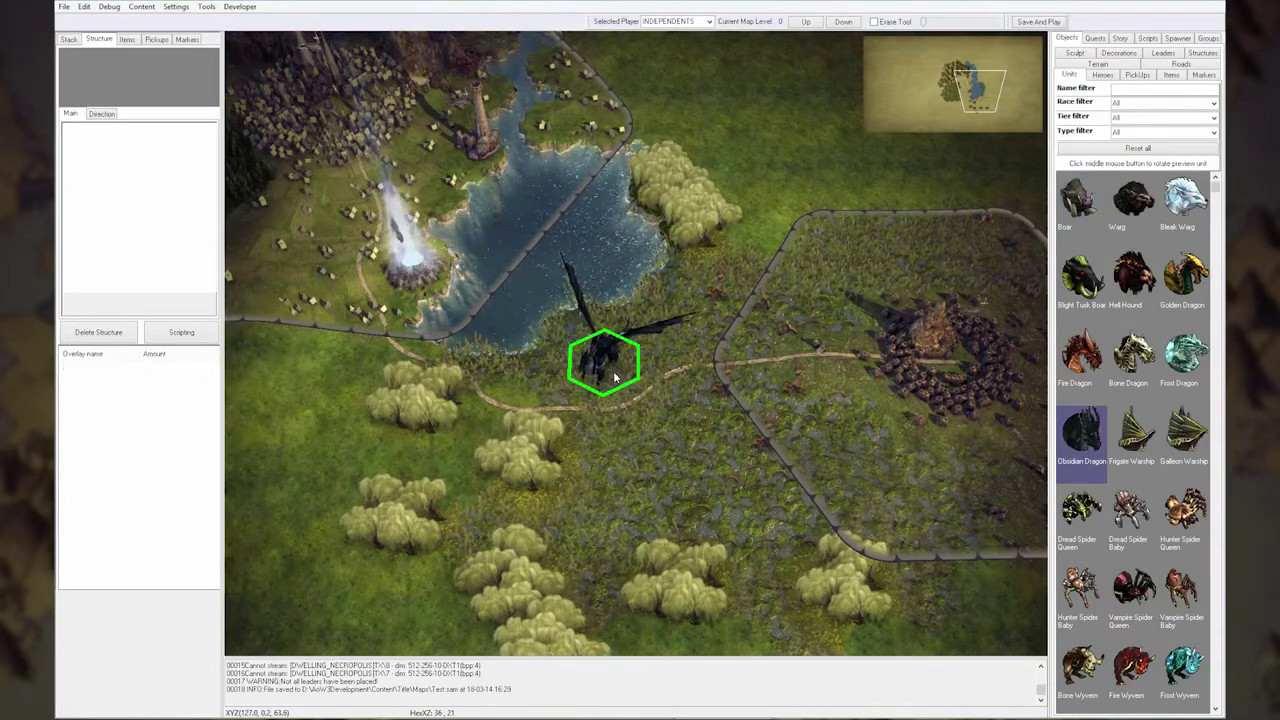
click(612, 372)
scroll(671, 466, up, 3)
scroll(686, 429, up, 2)
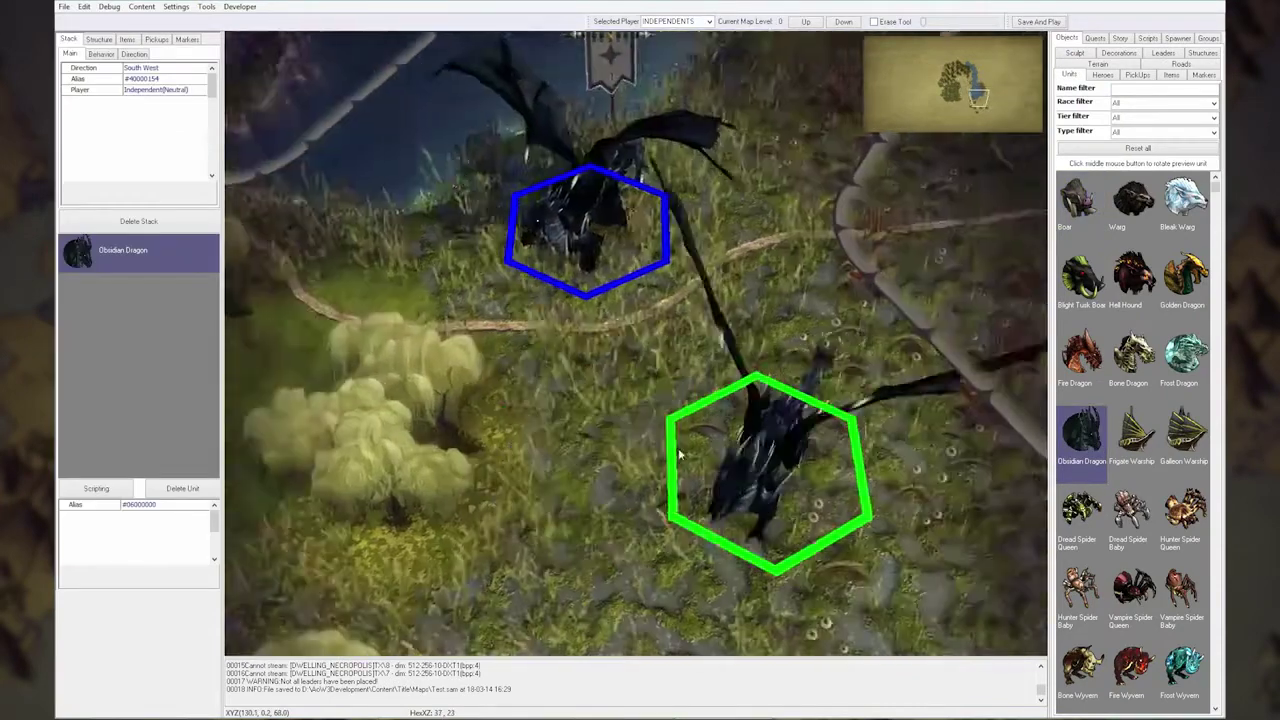
scroll(678, 448, down, 2)
scroll(678, 448, down, 1)
right_click(740, 425)
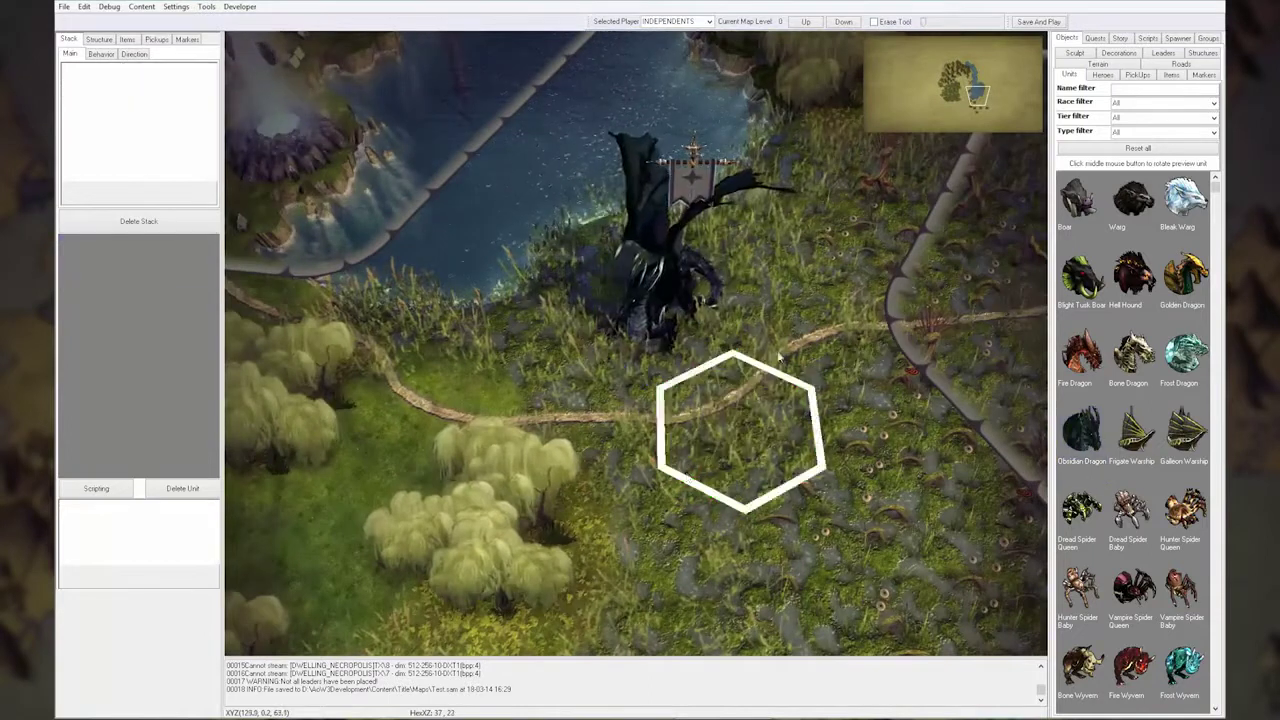
click(672, 303)
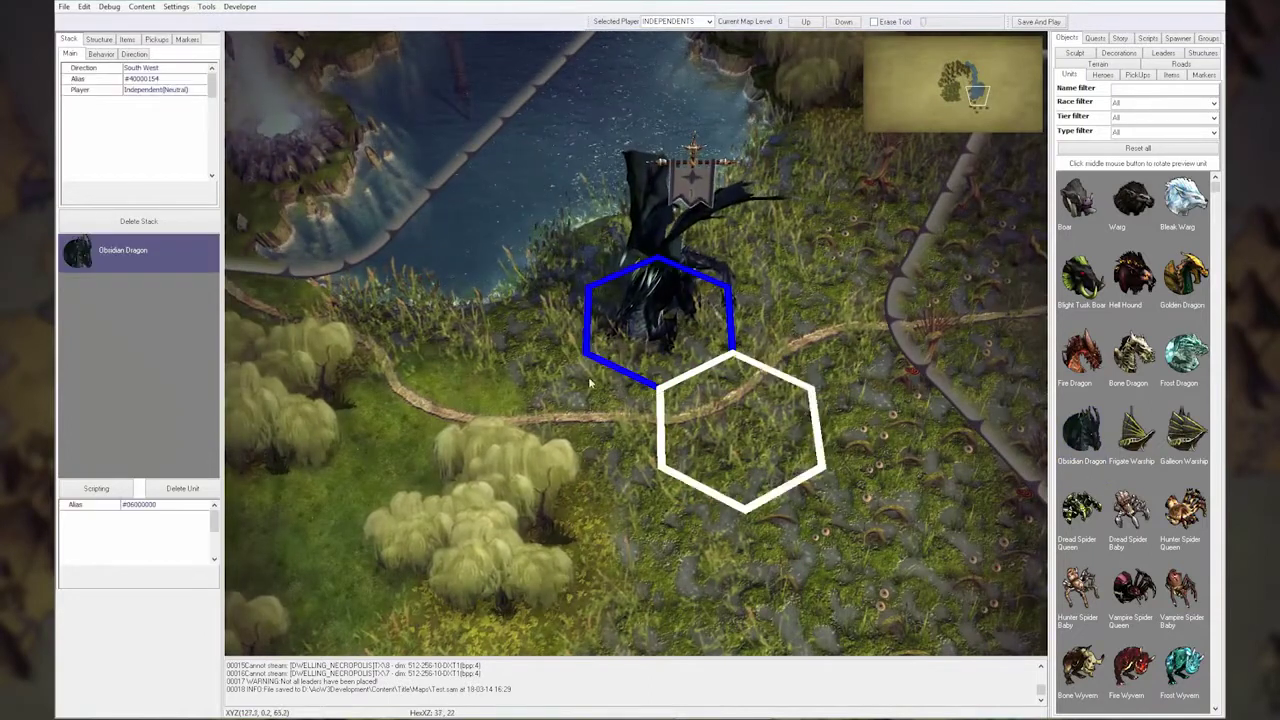
scroll(595, 415, down, 1)
scroll(690, 405, down, 1)
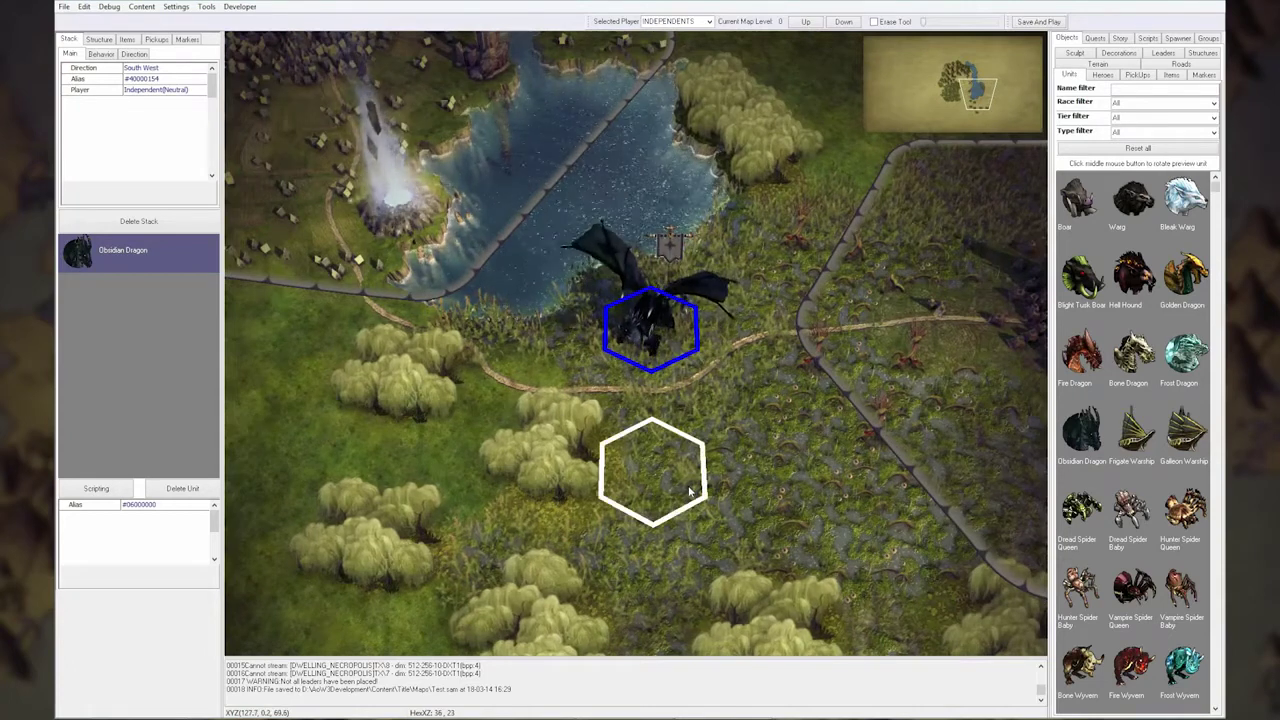
Step: Put a Gold stash pickup beside the dragon and delete the extra one
click(1130, 75)
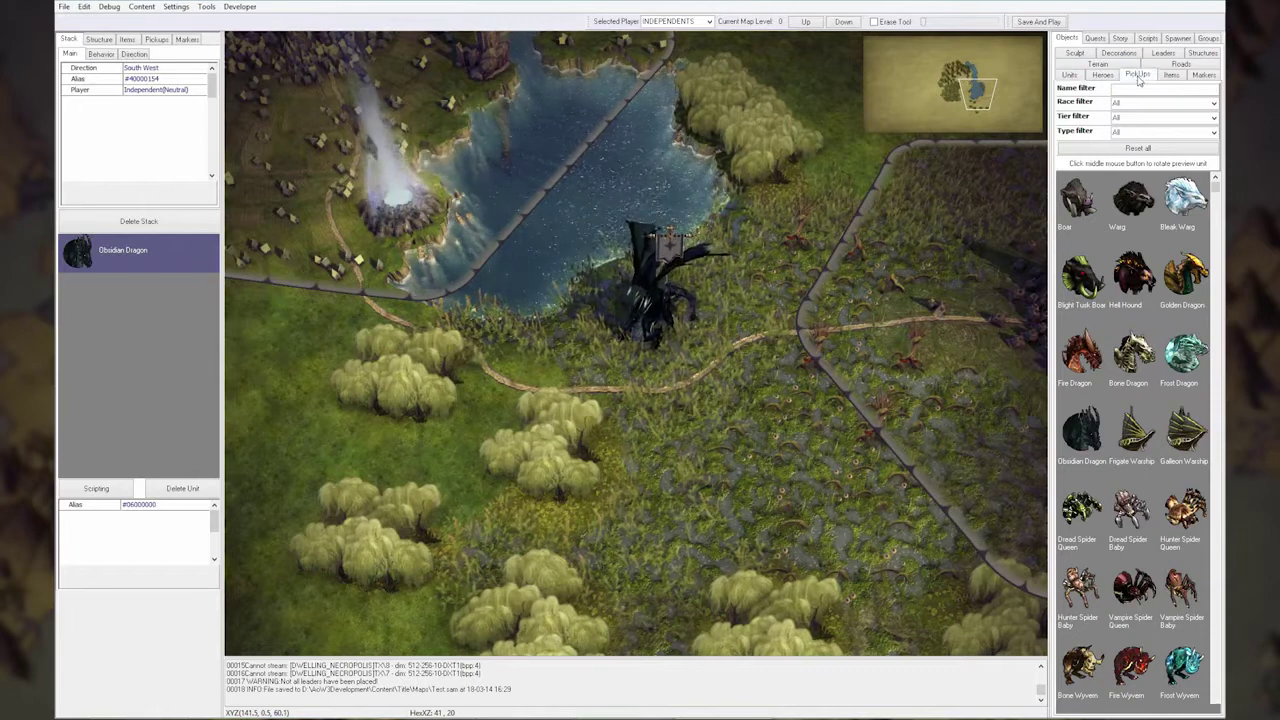
click(1090, 102)
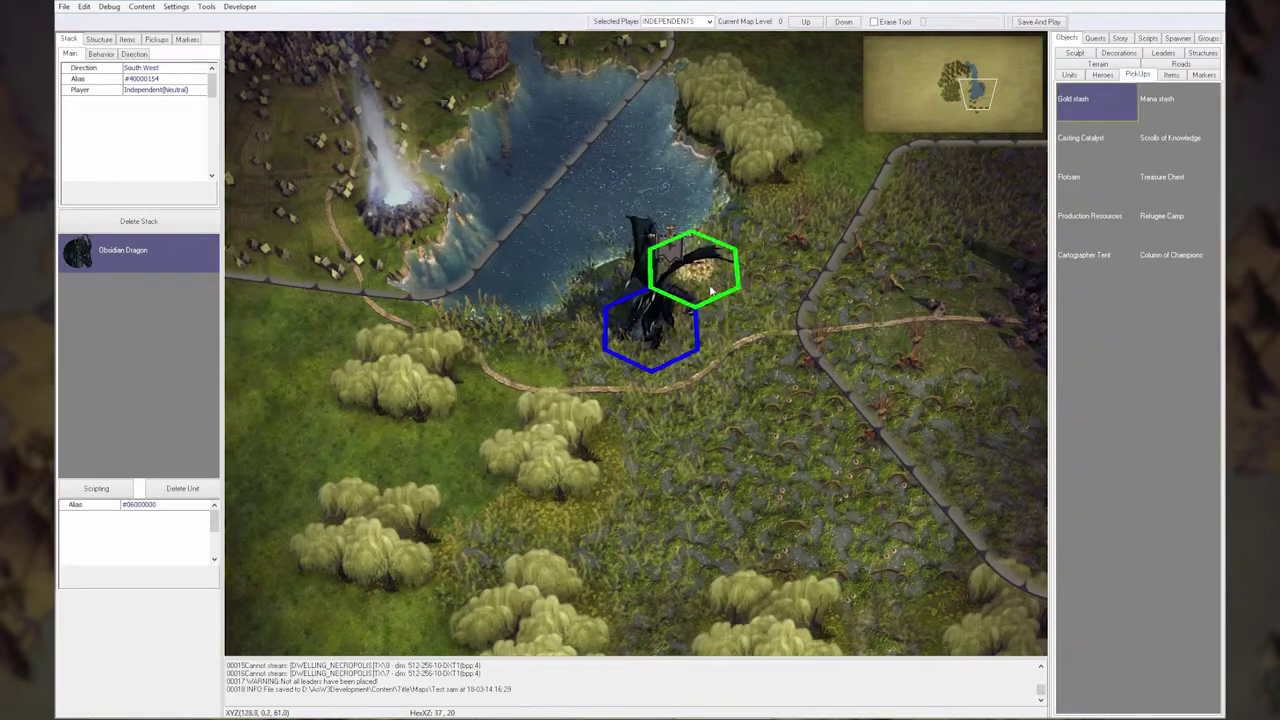
click(680, 290)
click(600, 264)
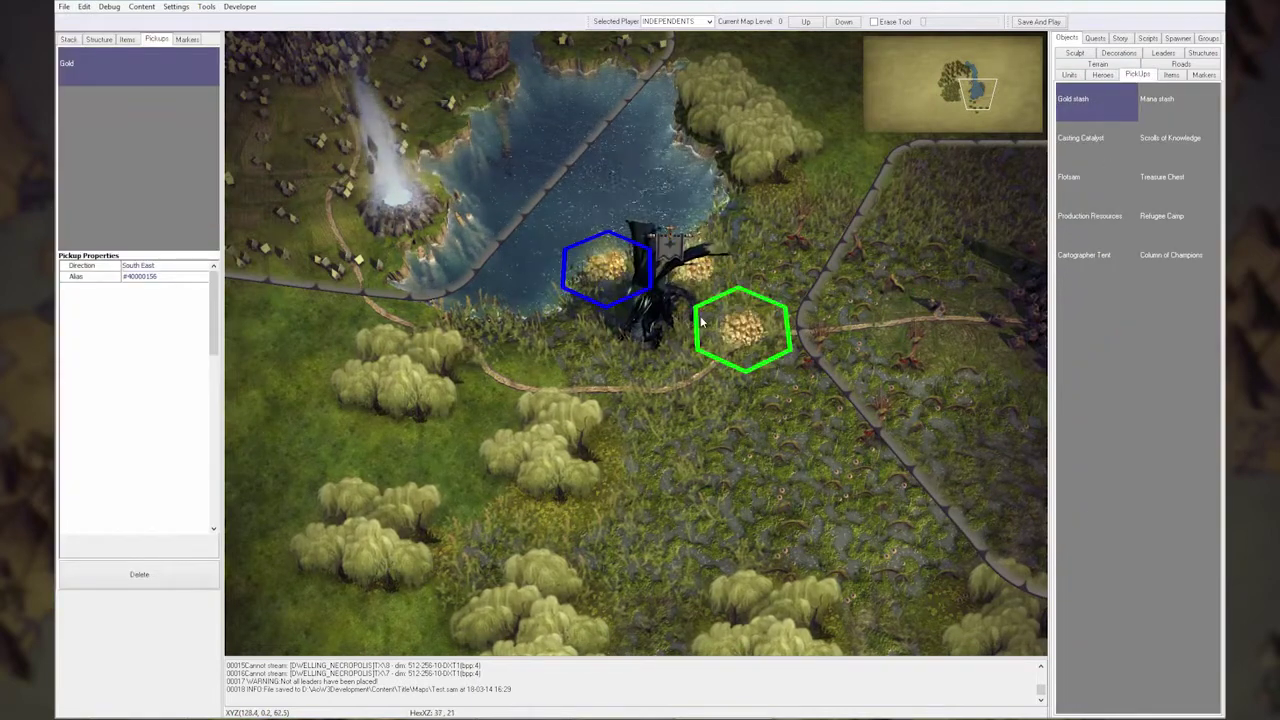
click(150, 585)
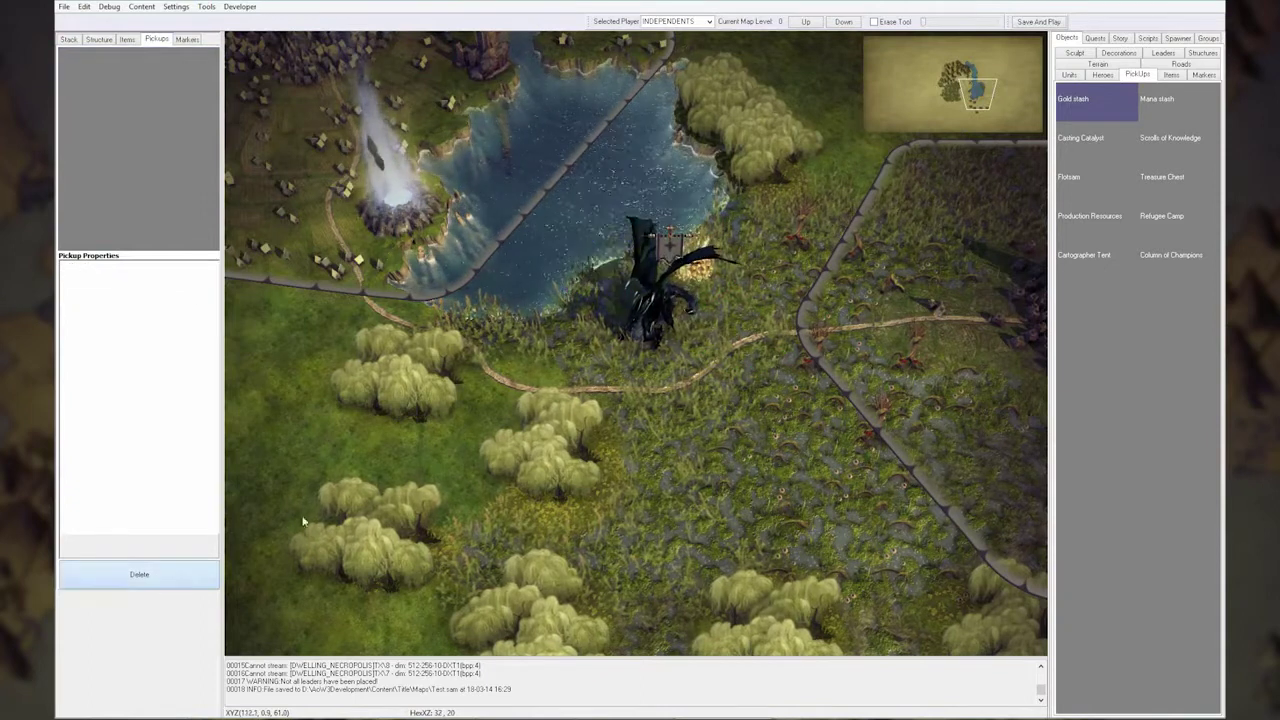
right_click(740, 330)
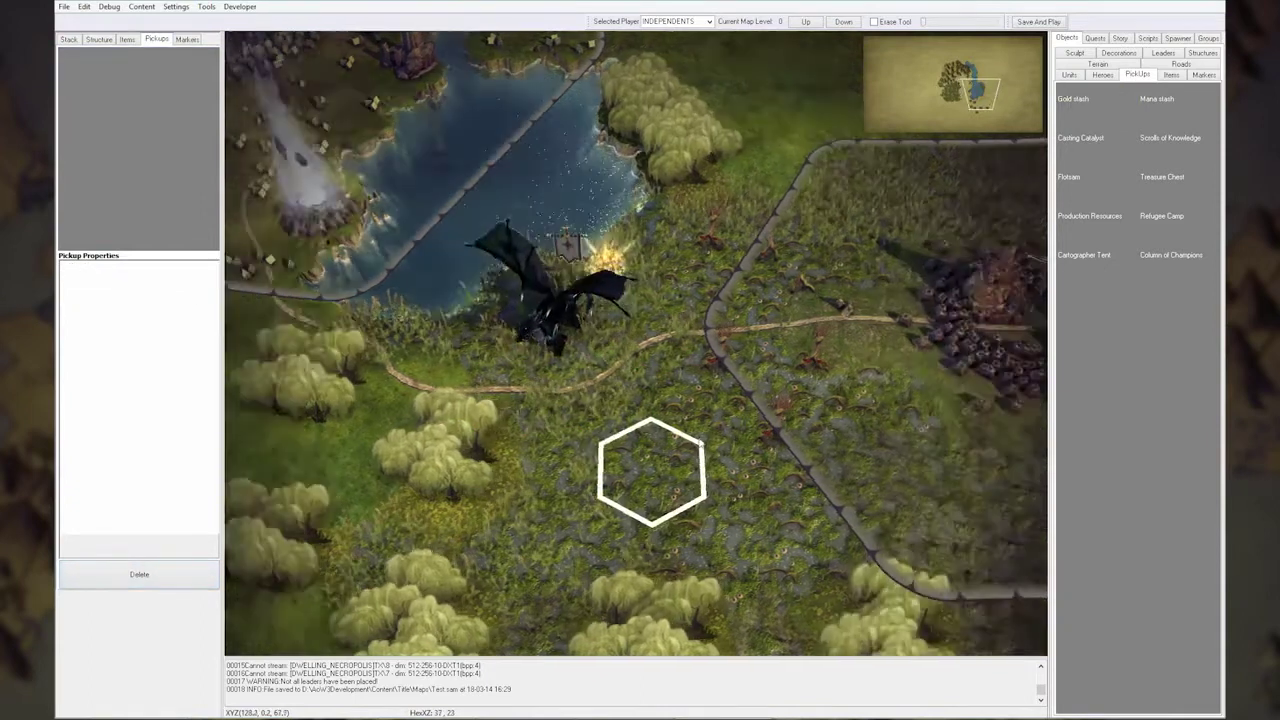
Step: Place the first player's leader inside the elf city
scroll(690, 445, down, 2)
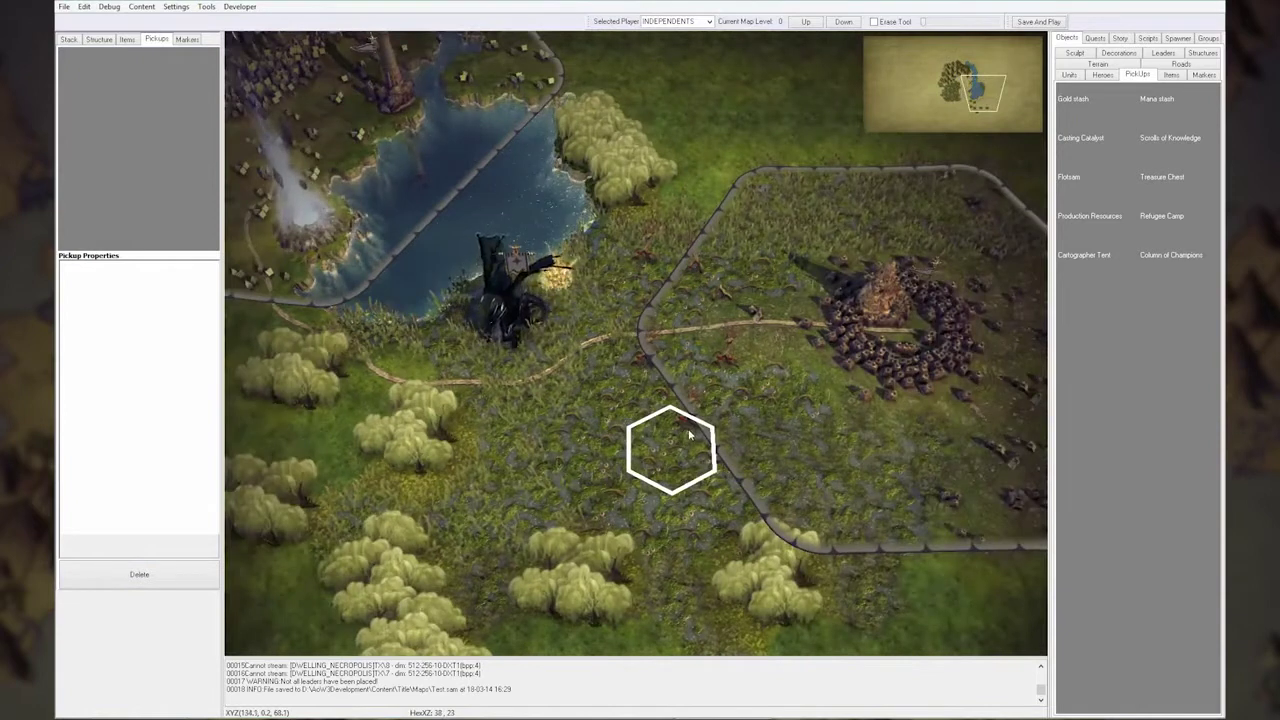
scroll(689, 434, down, 1)
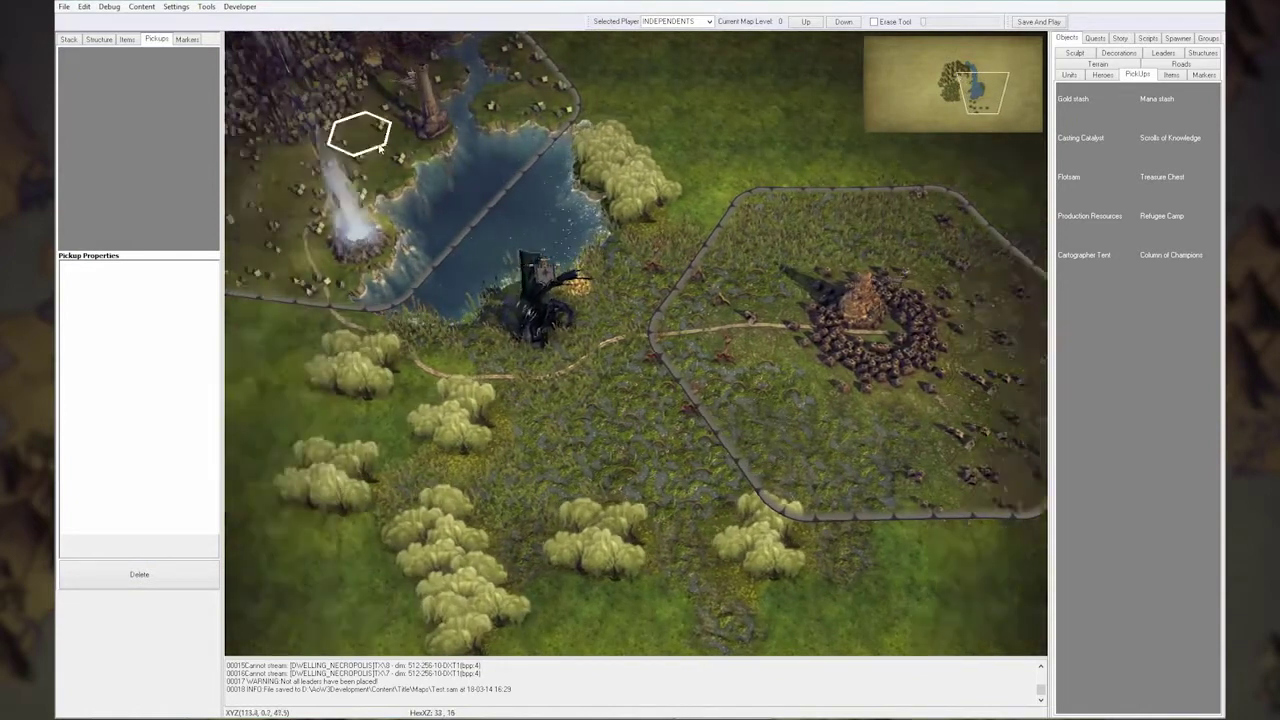
scroll(357, 129, up, 2)
scroll(657, 300, down, 2)
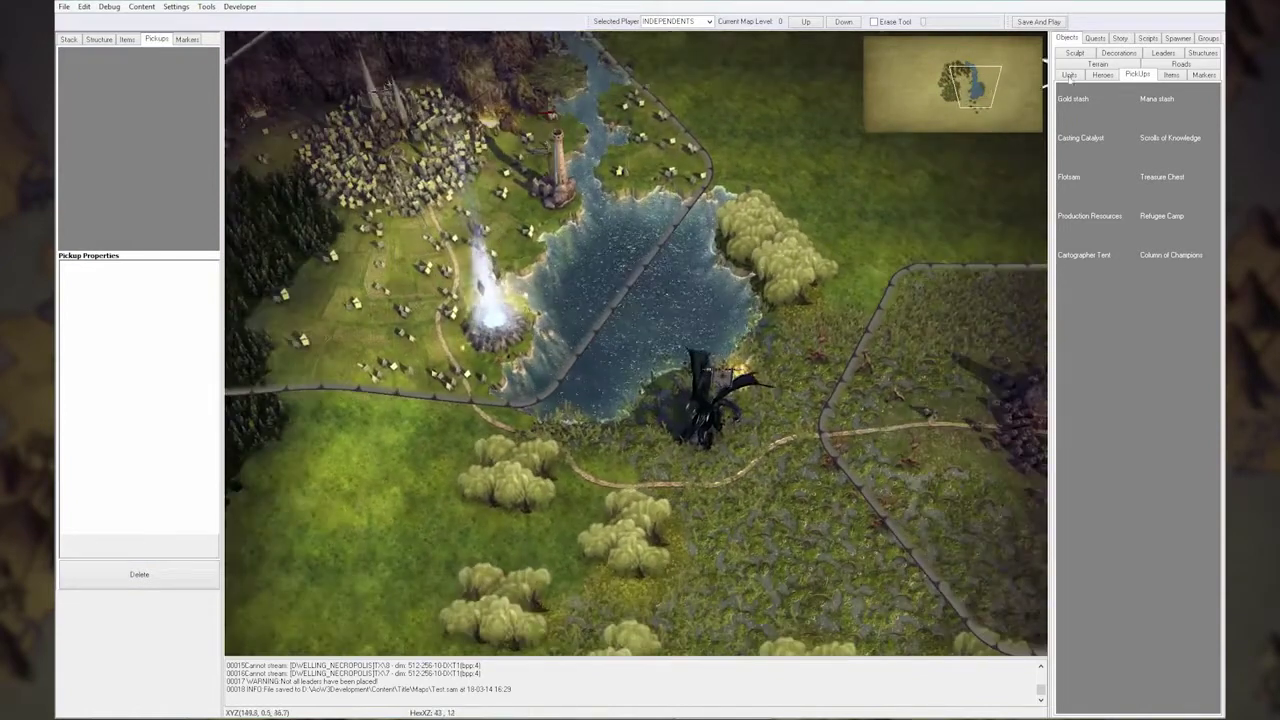
middle_drag(538, 232, 685, 350)
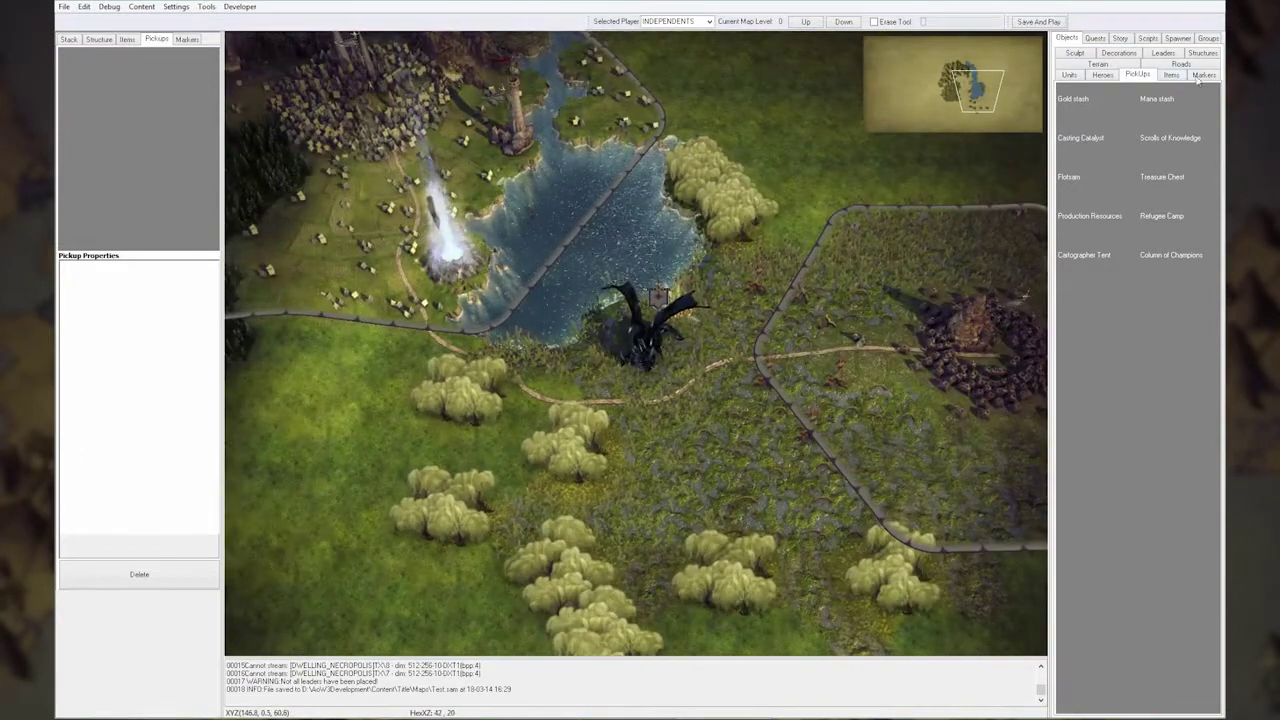
click(1163, 53)
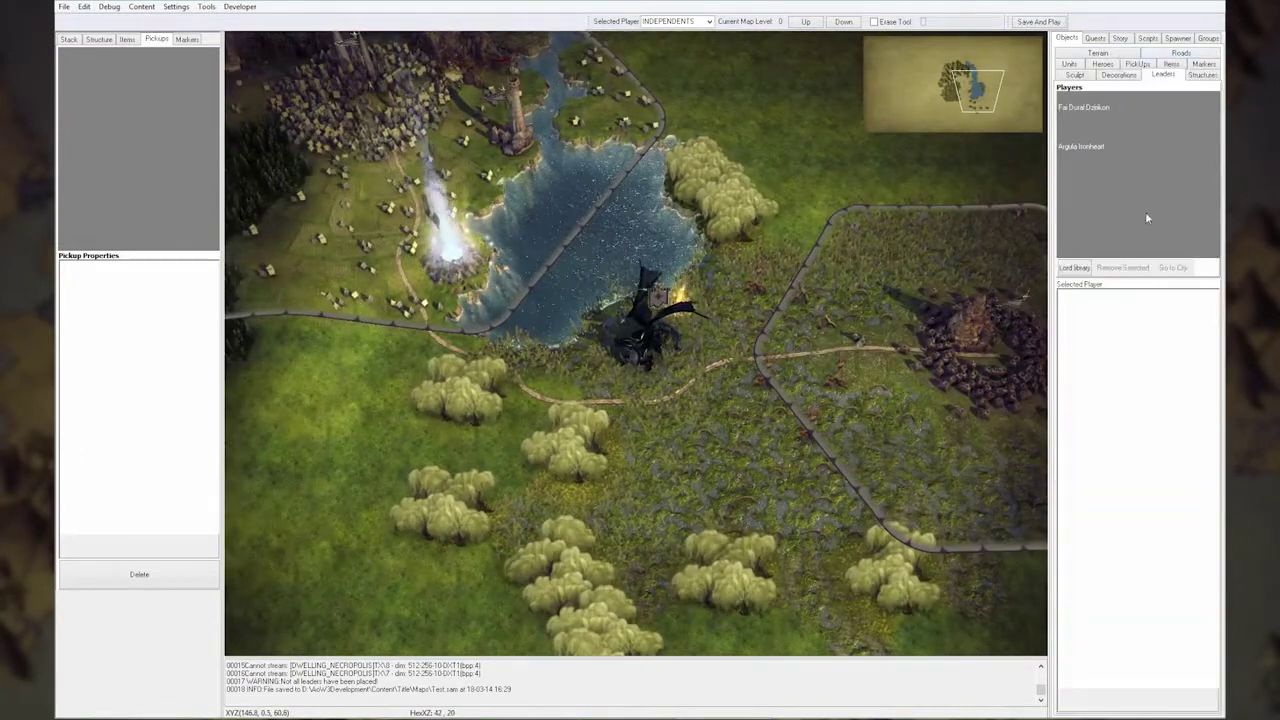
click(1091, 112)
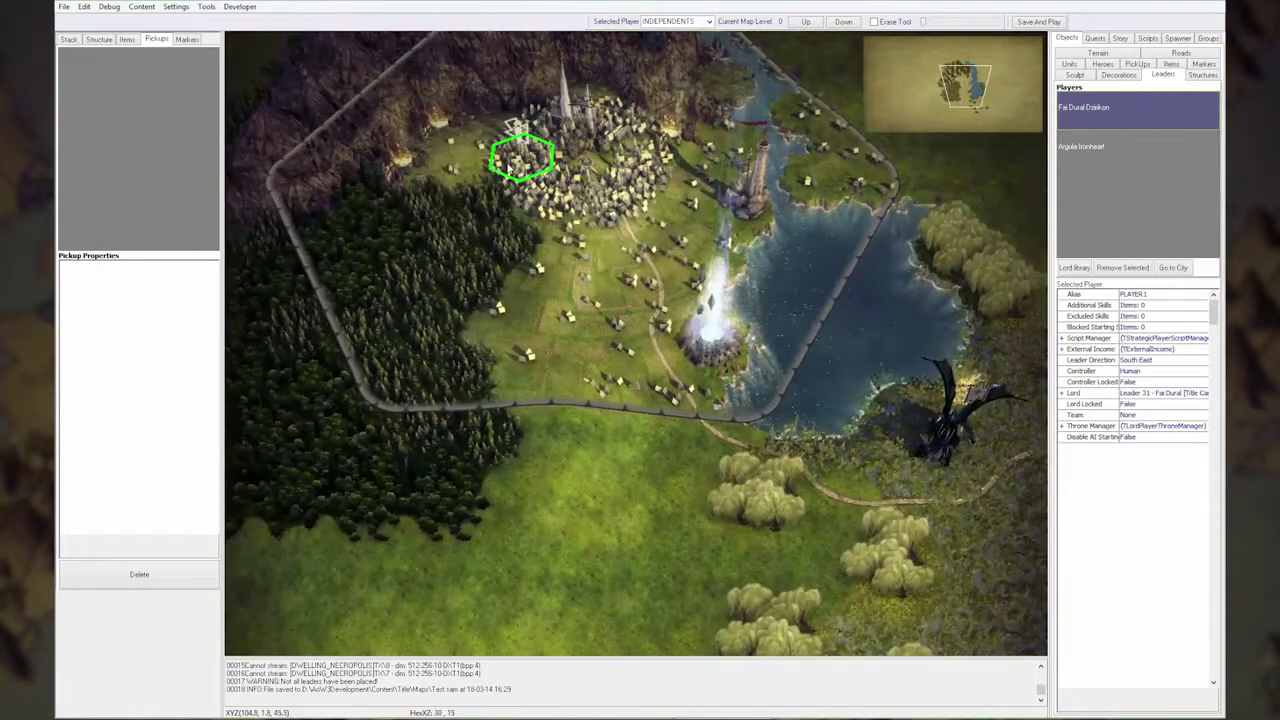
click(610, 195)
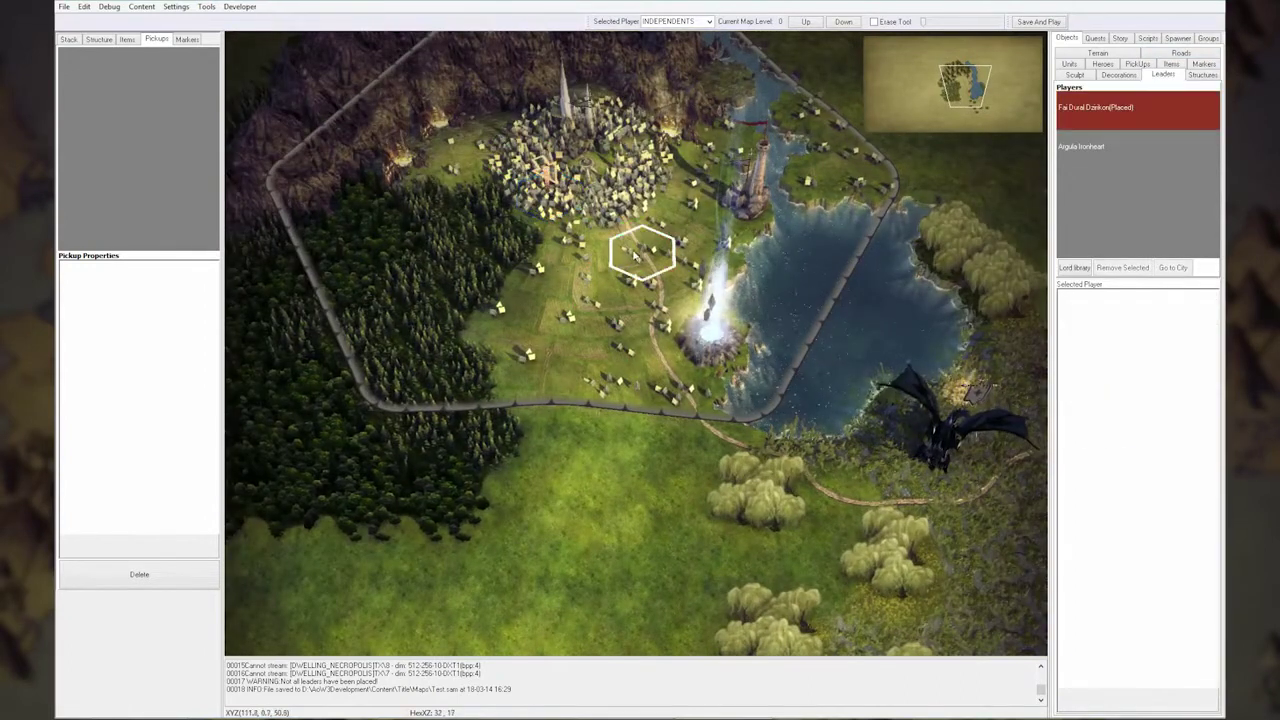
Step: Make PLAYER1 the owner of the elf city
click(595, 125)
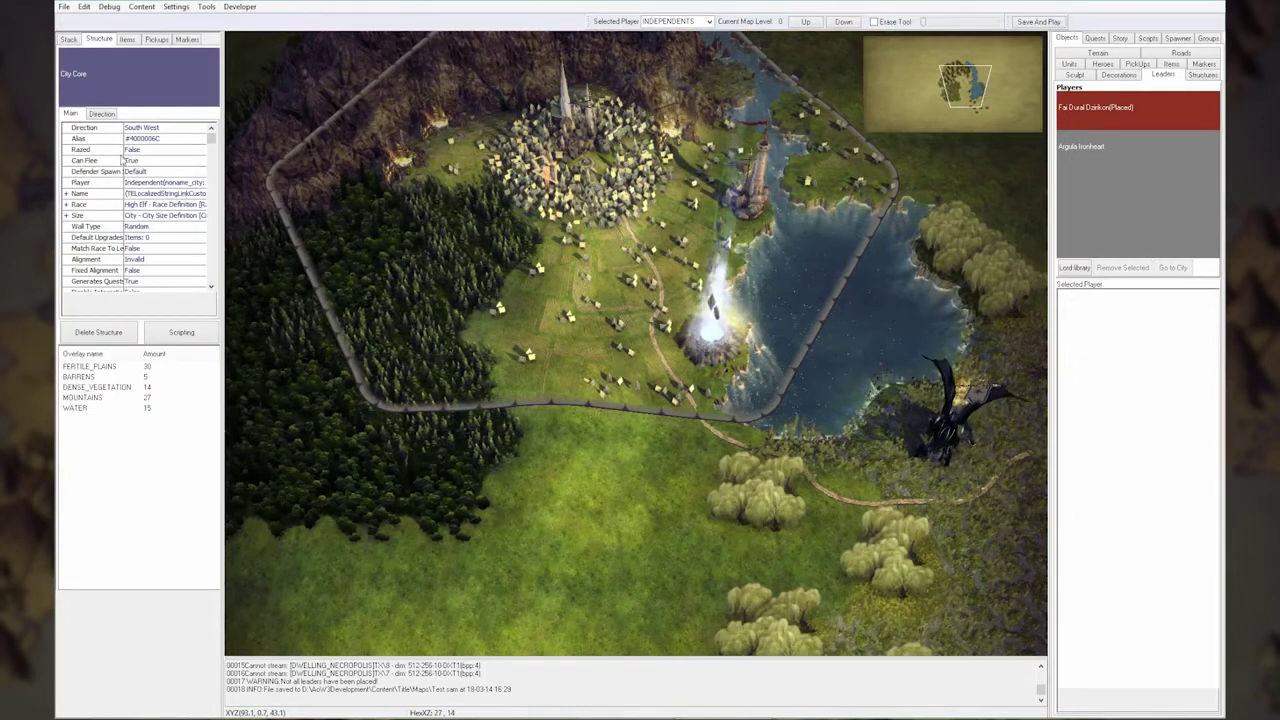
click(148, 184)
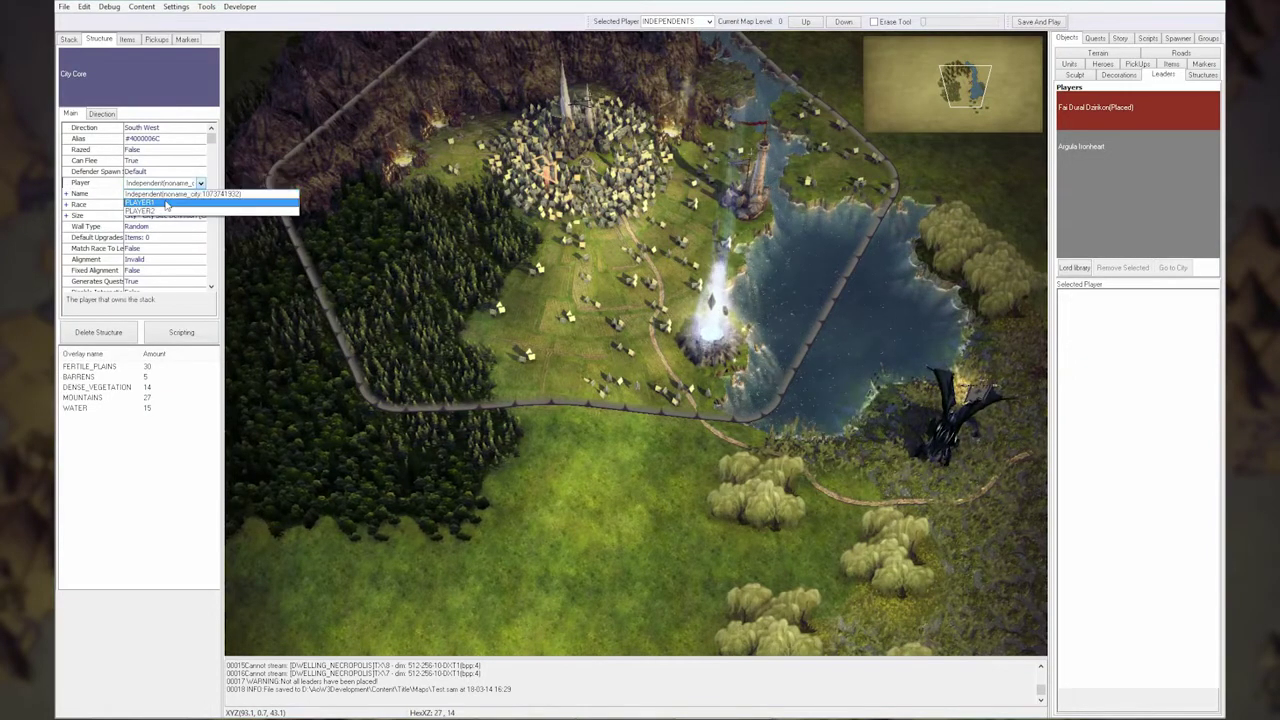
click(166, 204)
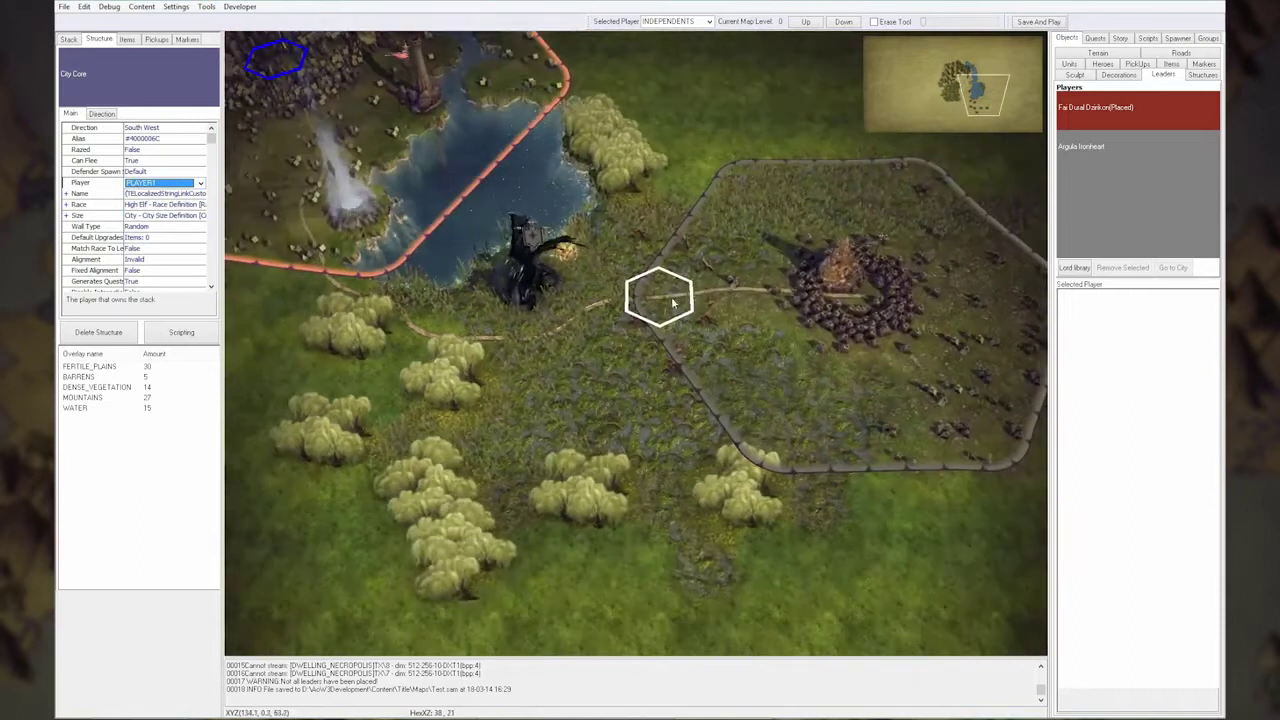
Step: Assign the goblin village to PLAYER2 and place Argula Ironheart beside it
click(850, 288)
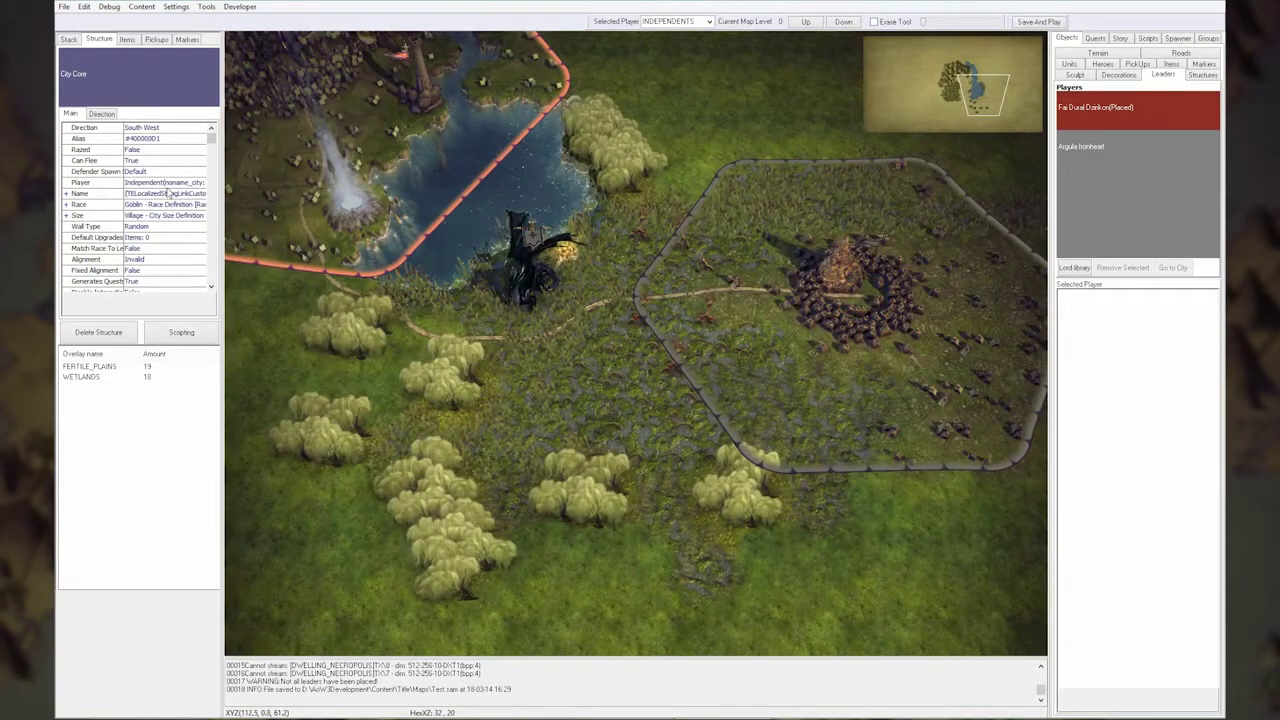
click(166, 183)
click(160, 212)
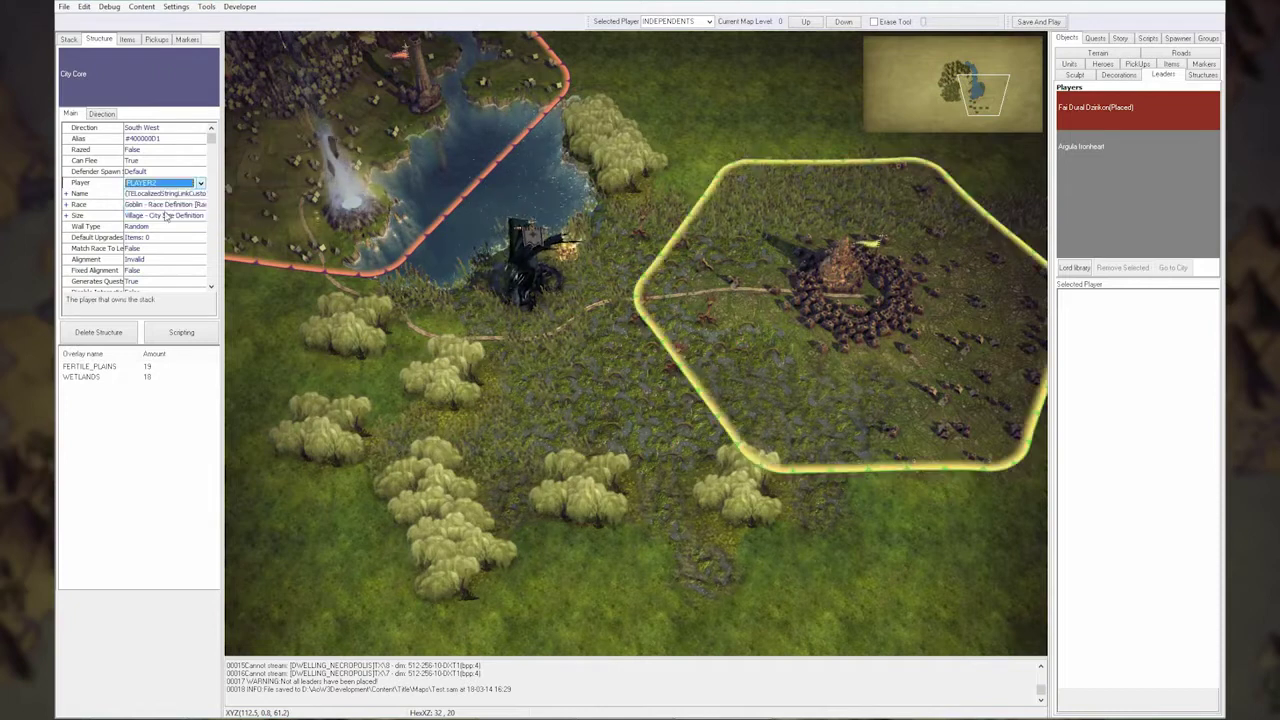
click(815, 445)
click(1096, 146)
click(943, 380)
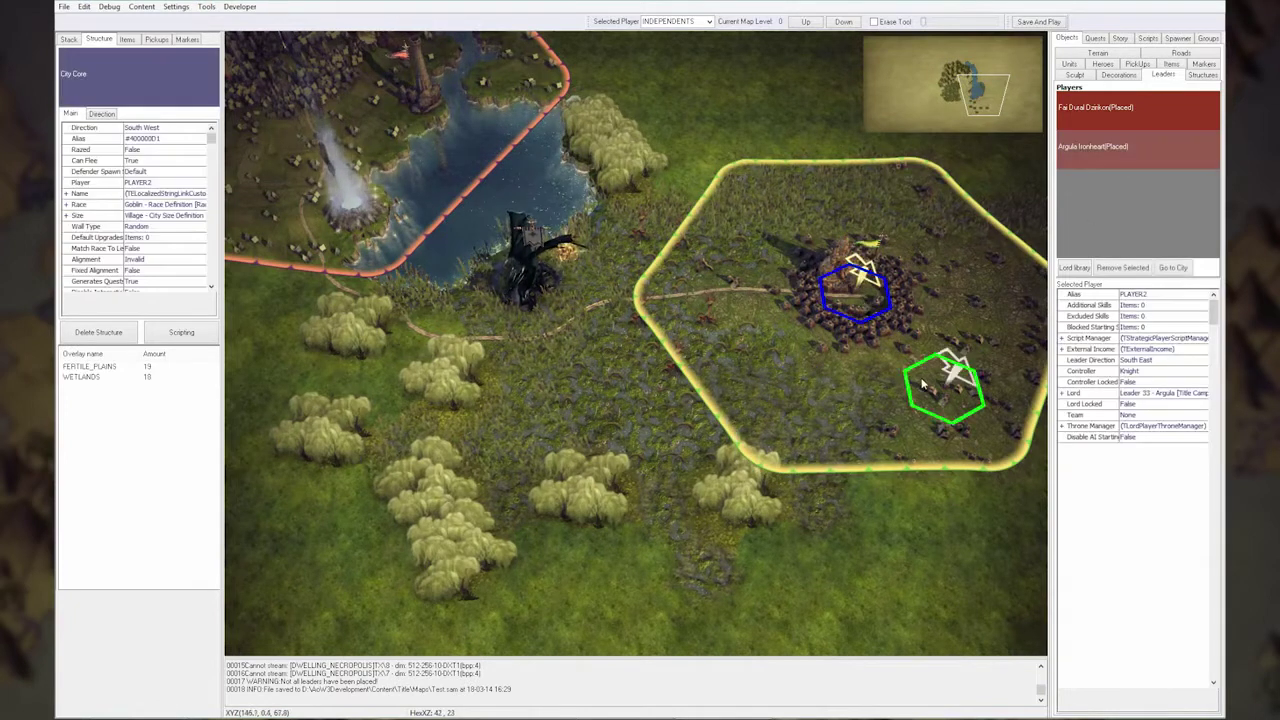
Step: Filter units by 'gobl' and place Goblin Marauders beside the goblin village
scroll(893, 390, up, 2)
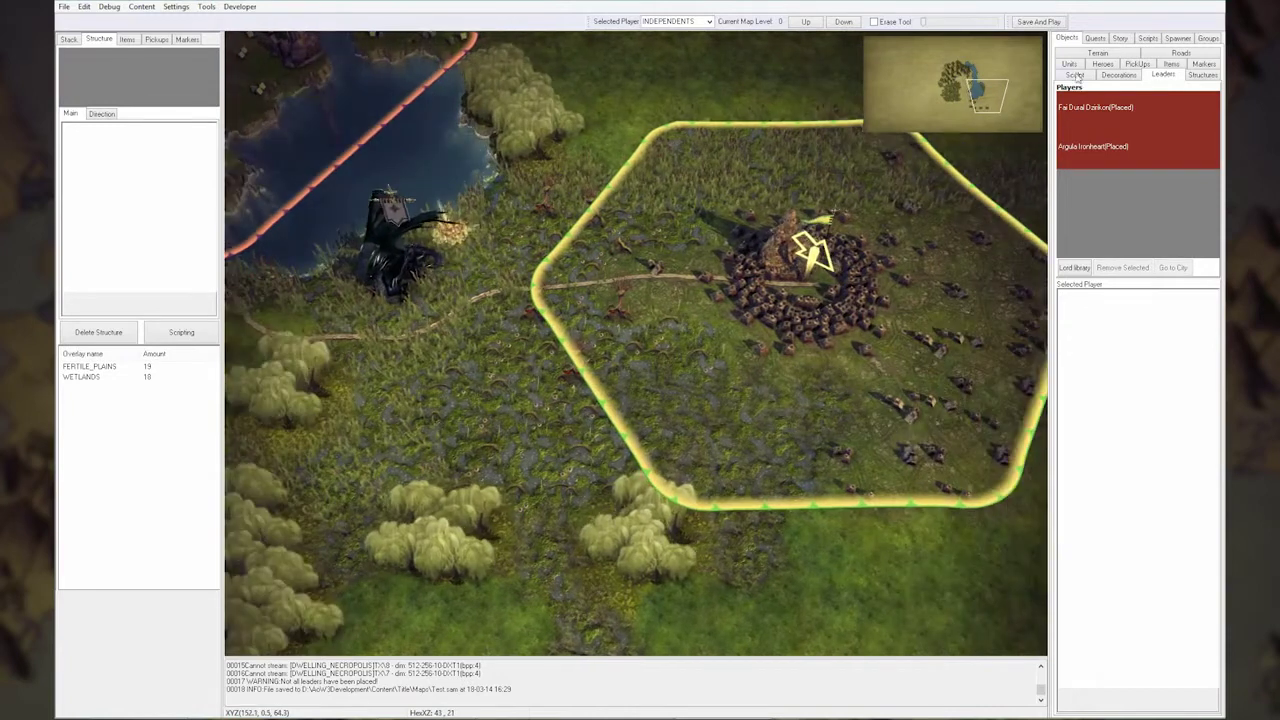
click(1070, 64)
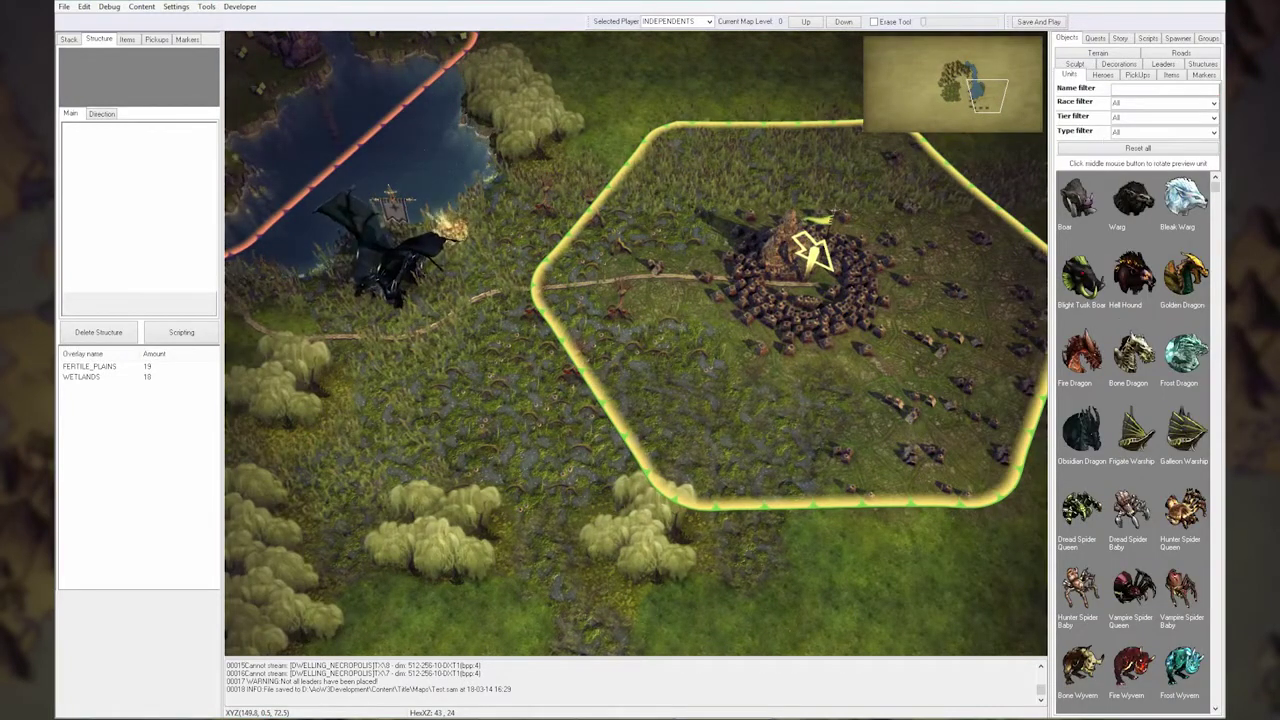
text(gobl)
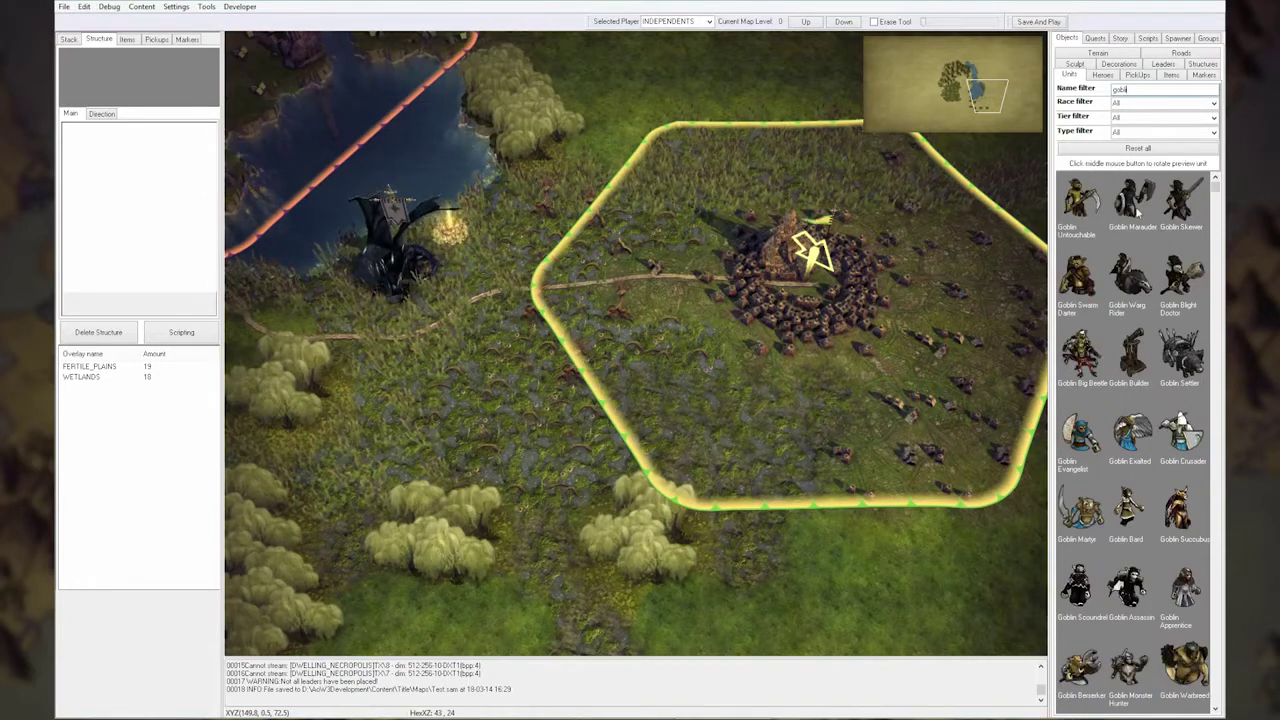
click(1133, 200)
click(771, 320)
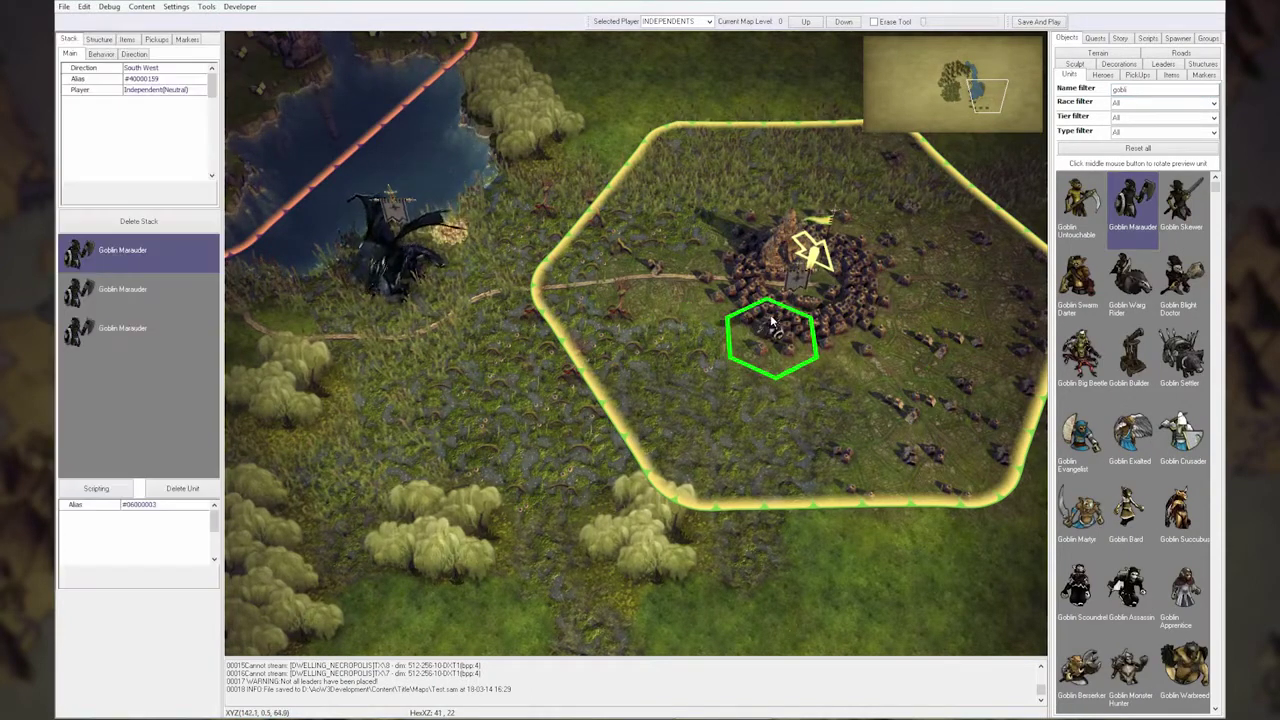
right_click(700, 320)
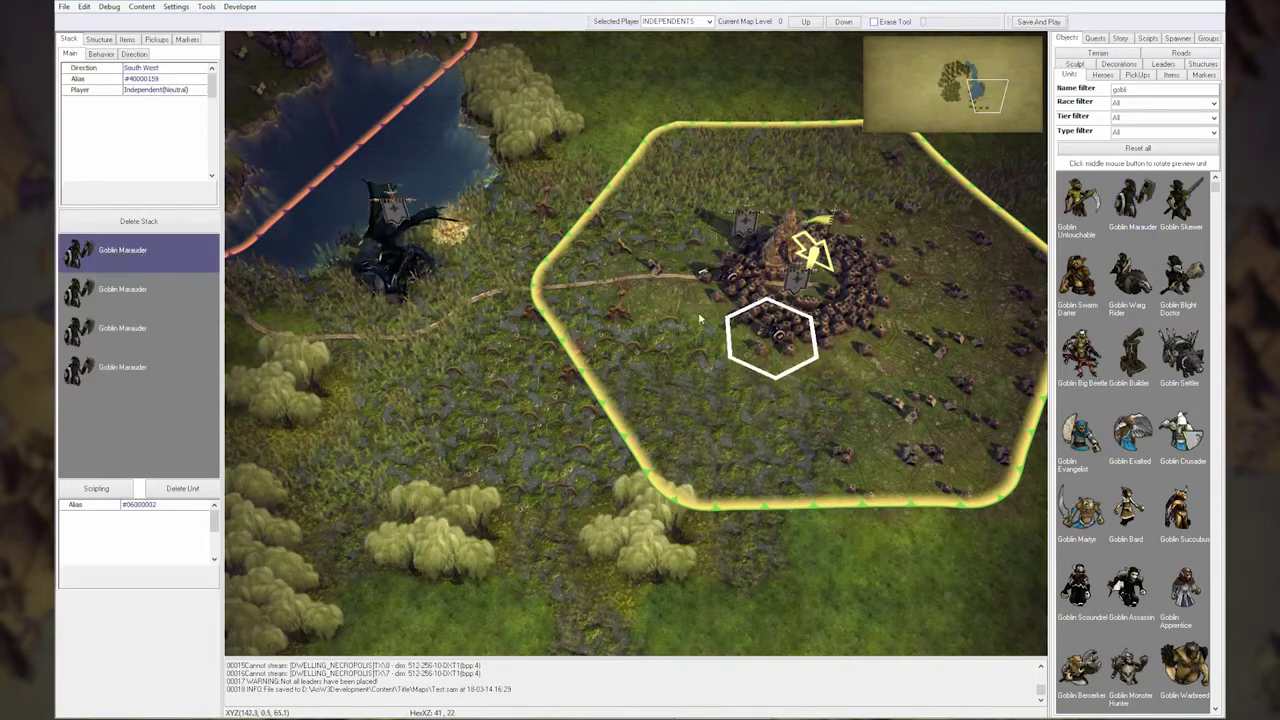
Step: Set both Goblin Marauder stacks' owner to PLAYER2
click(172, 92)
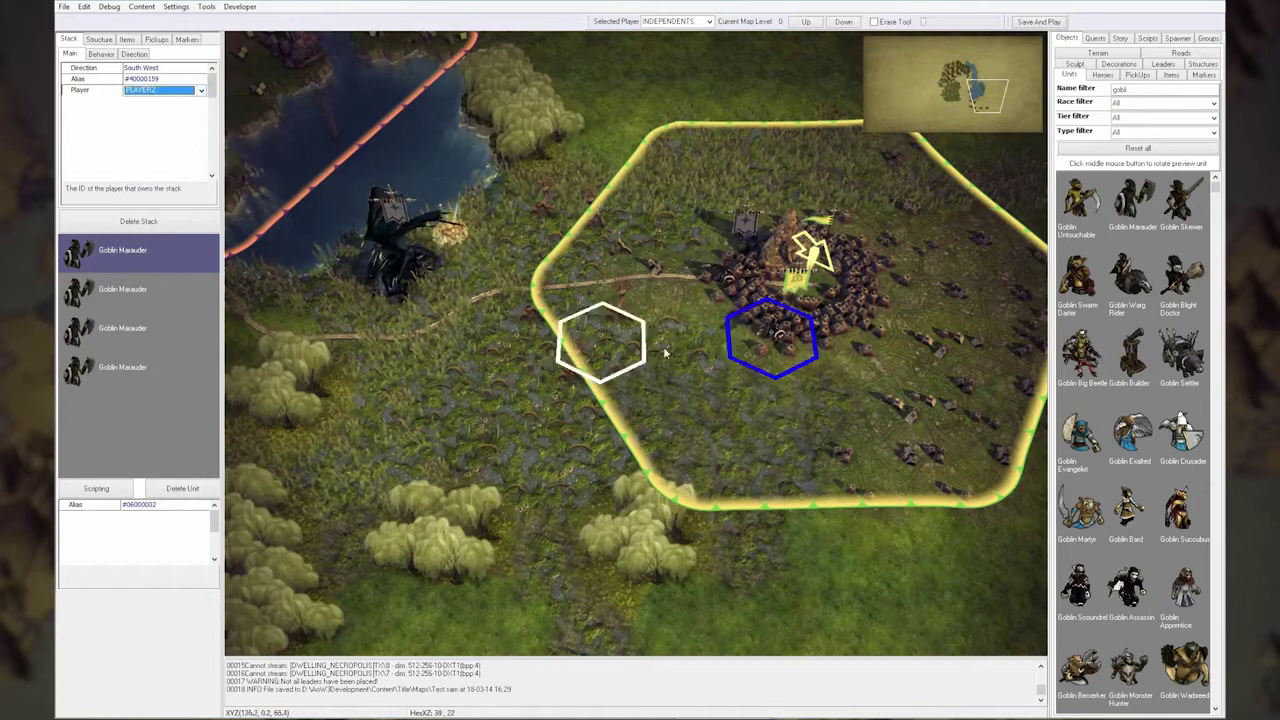
click(724, 278)
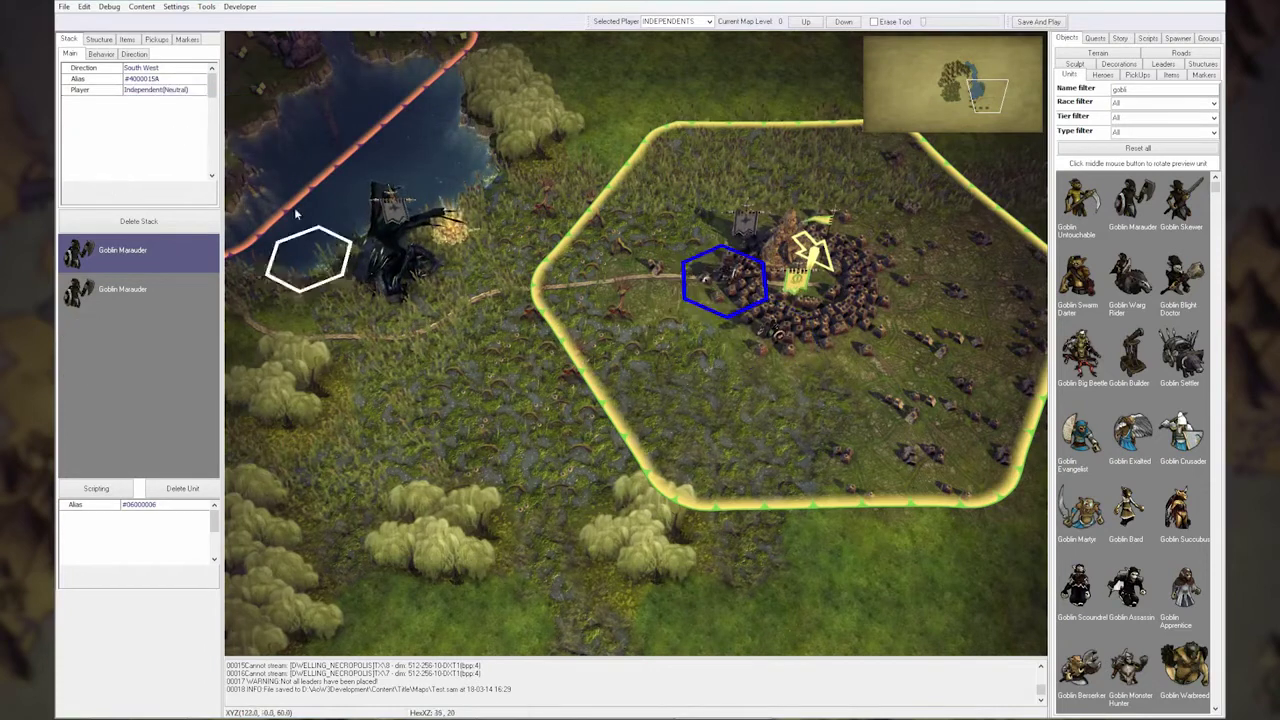
click(155, 95)
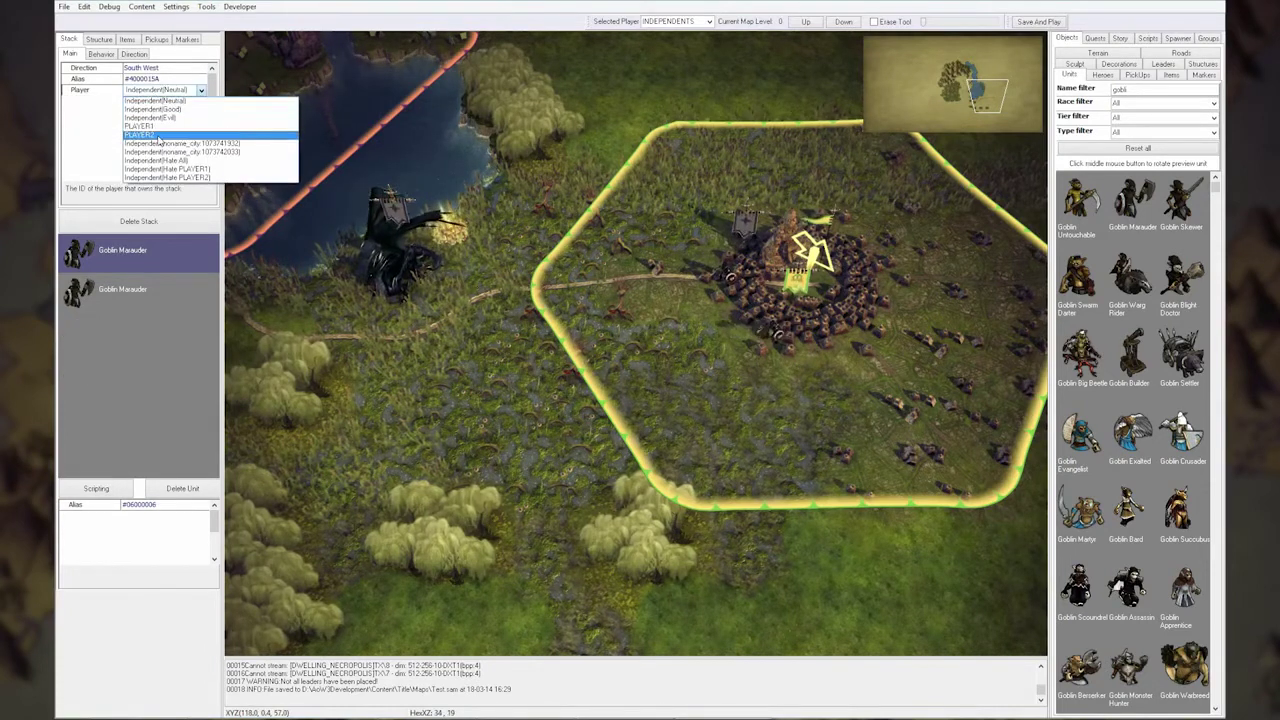
click(160, 137)
click(686, 368)
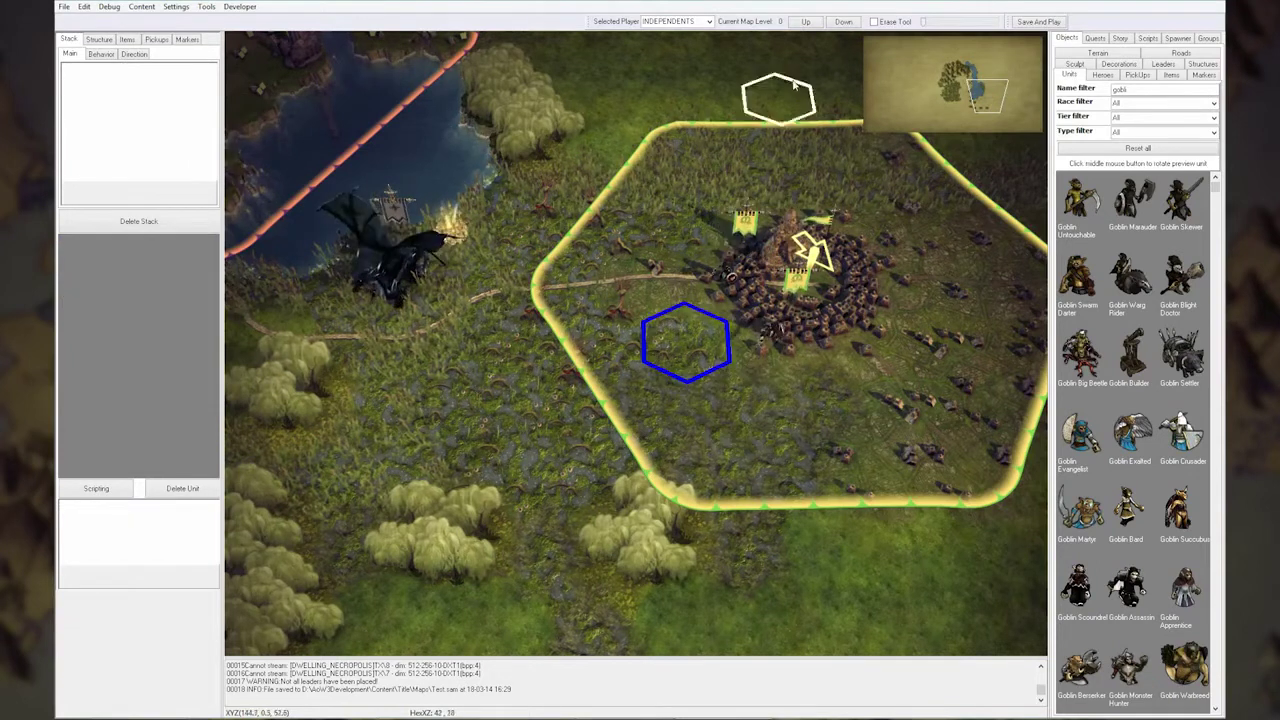
Step: With PLAYER1 selected and units filtered by 'elf', place two High Elf Longbowmen by the elf city
click(708, 21)
click(657, 40)
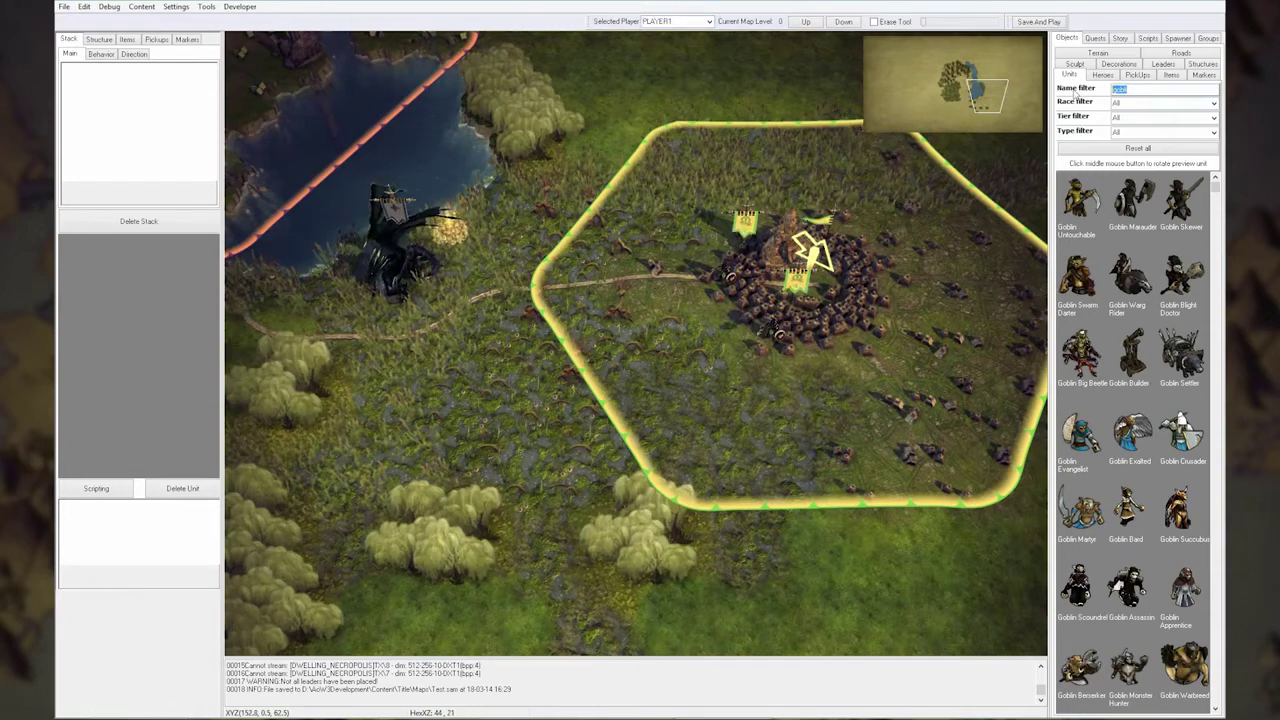
text(elv)
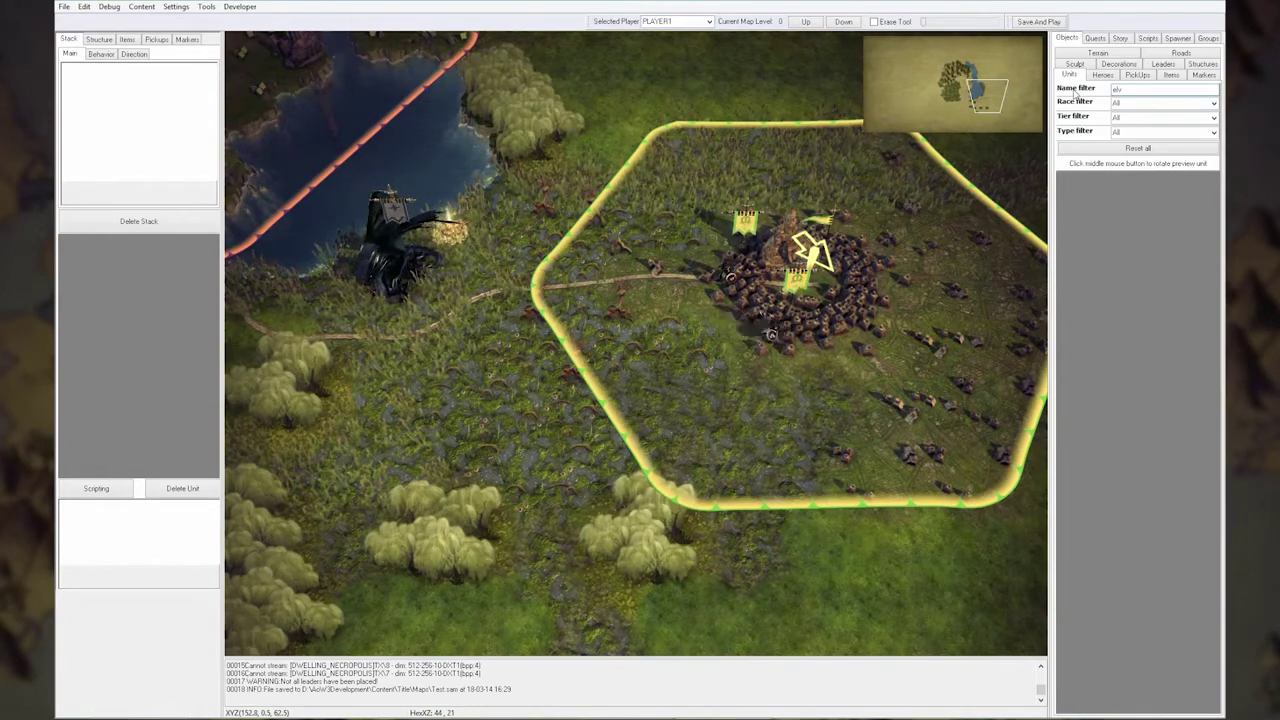
key(BackSpace)
text(f)
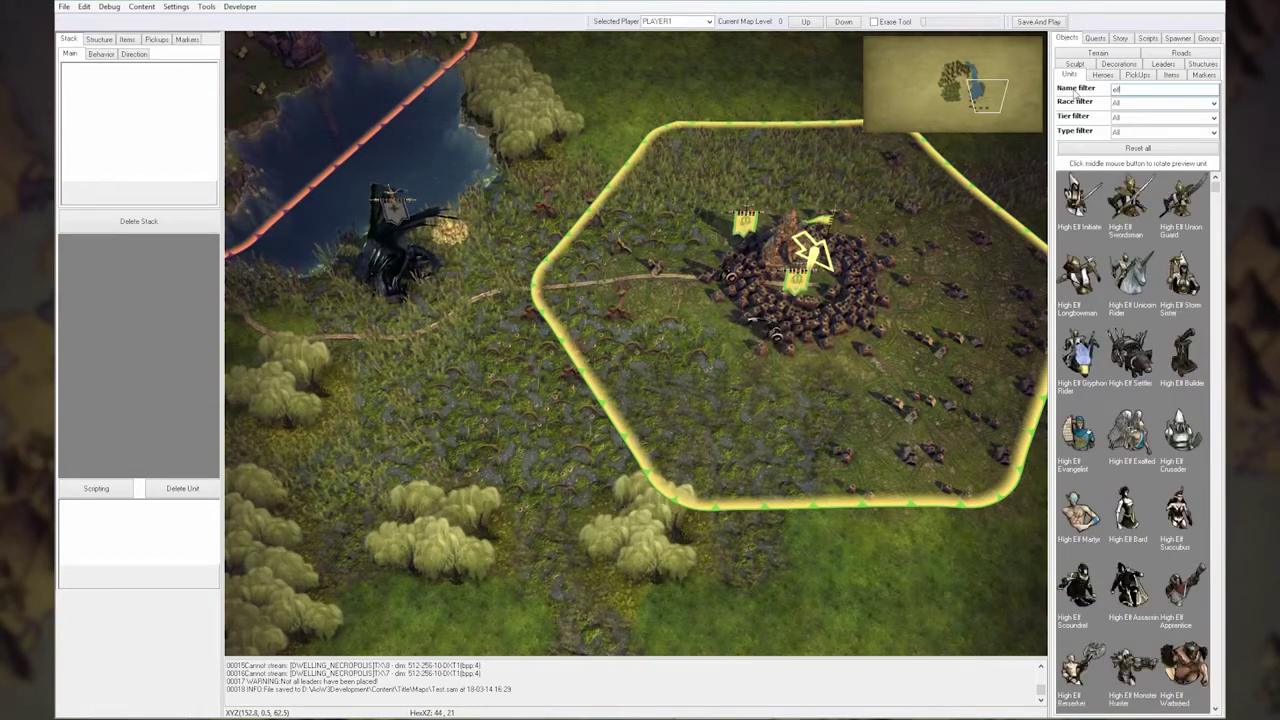
click(1080, 285)
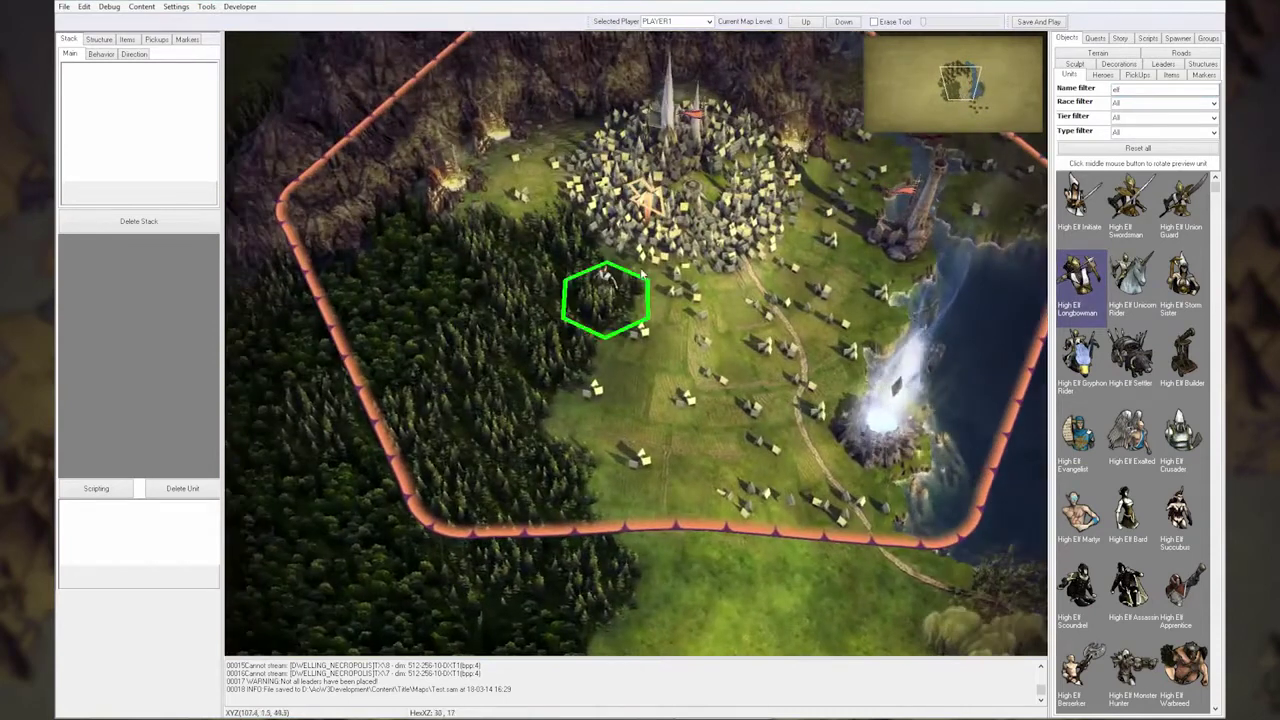
click(641, 275)
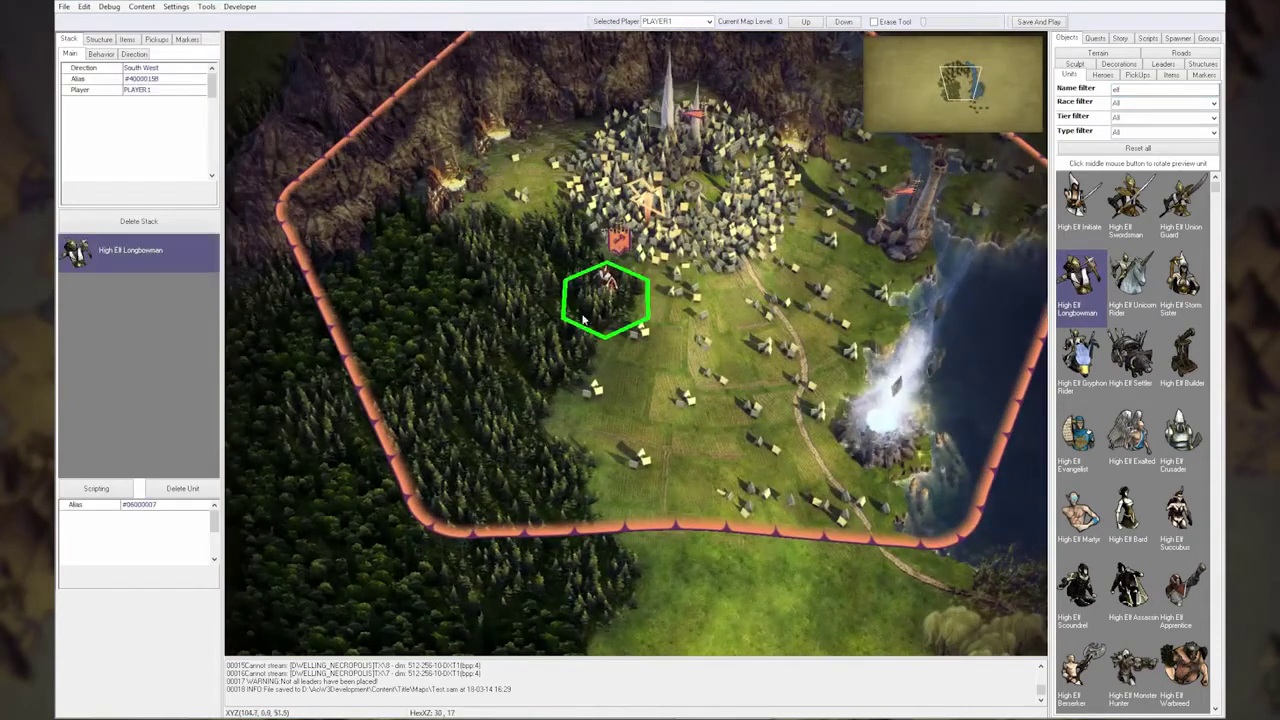
click(567, 348)
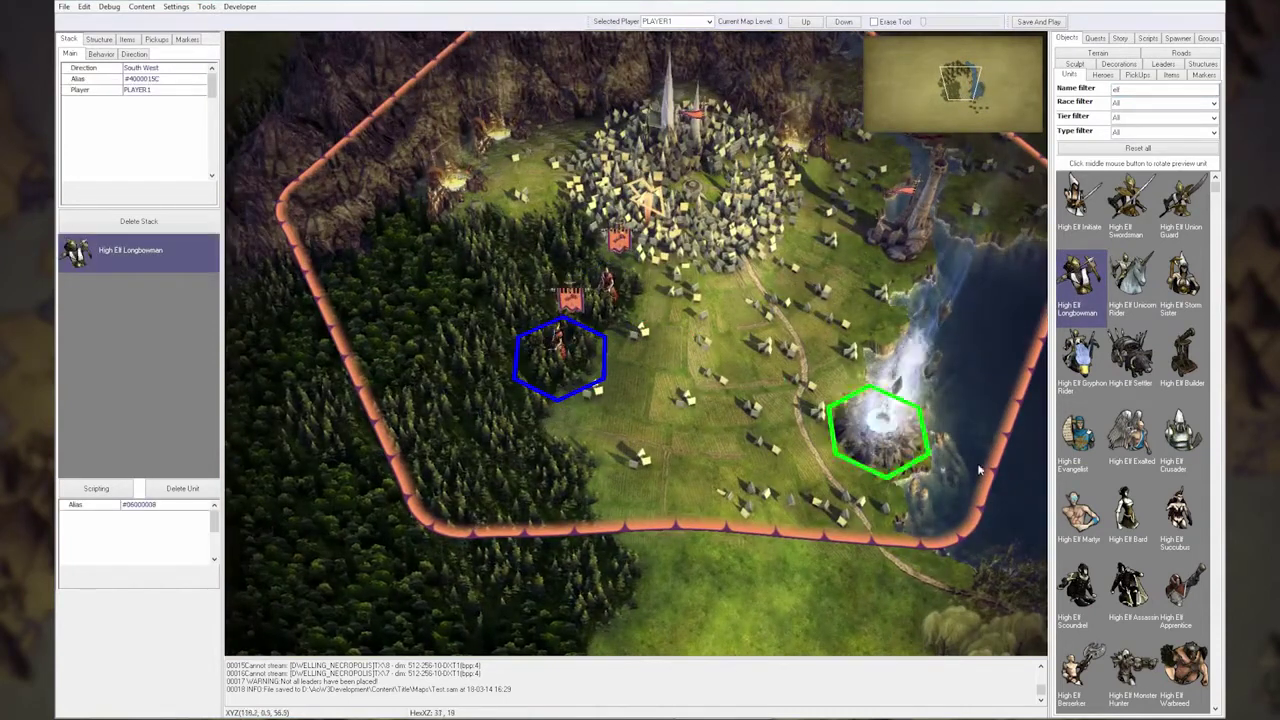
Step: Place a Gryphon Rider and two Unicorn Riders near the elf city
click(1080, 360)
click(852, 318)
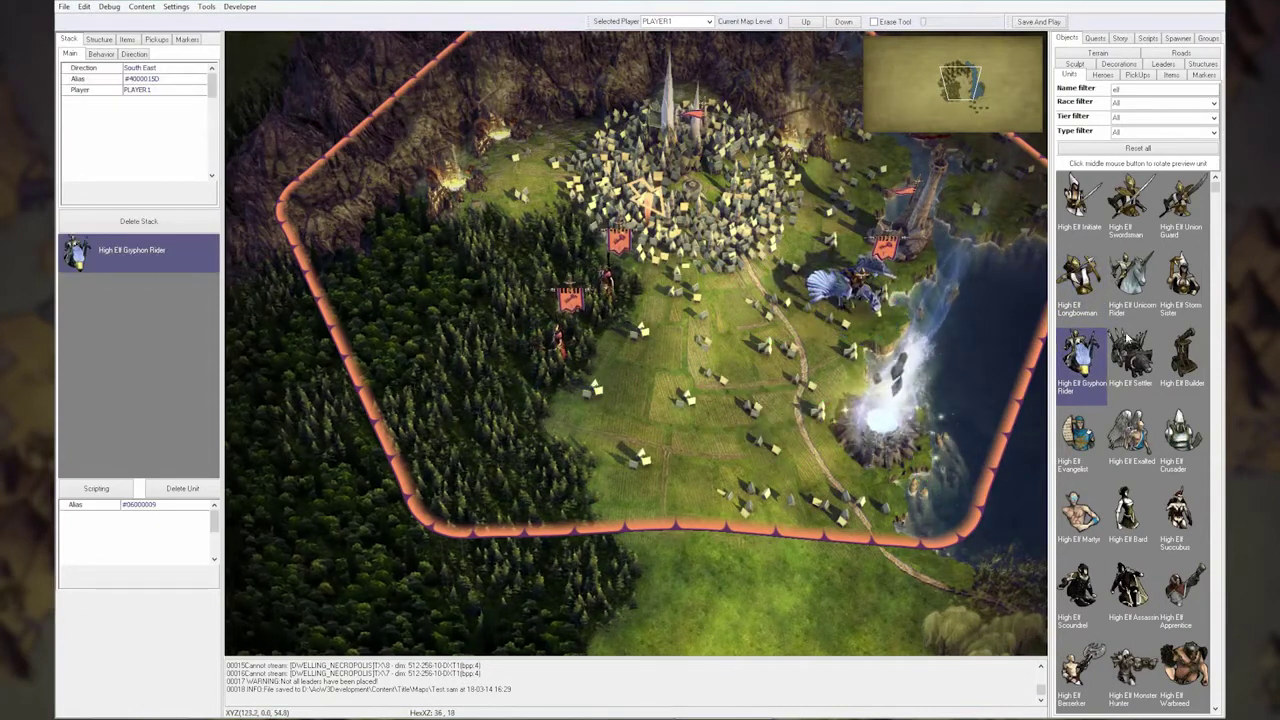
click(1130, 280)
click(731, 410)
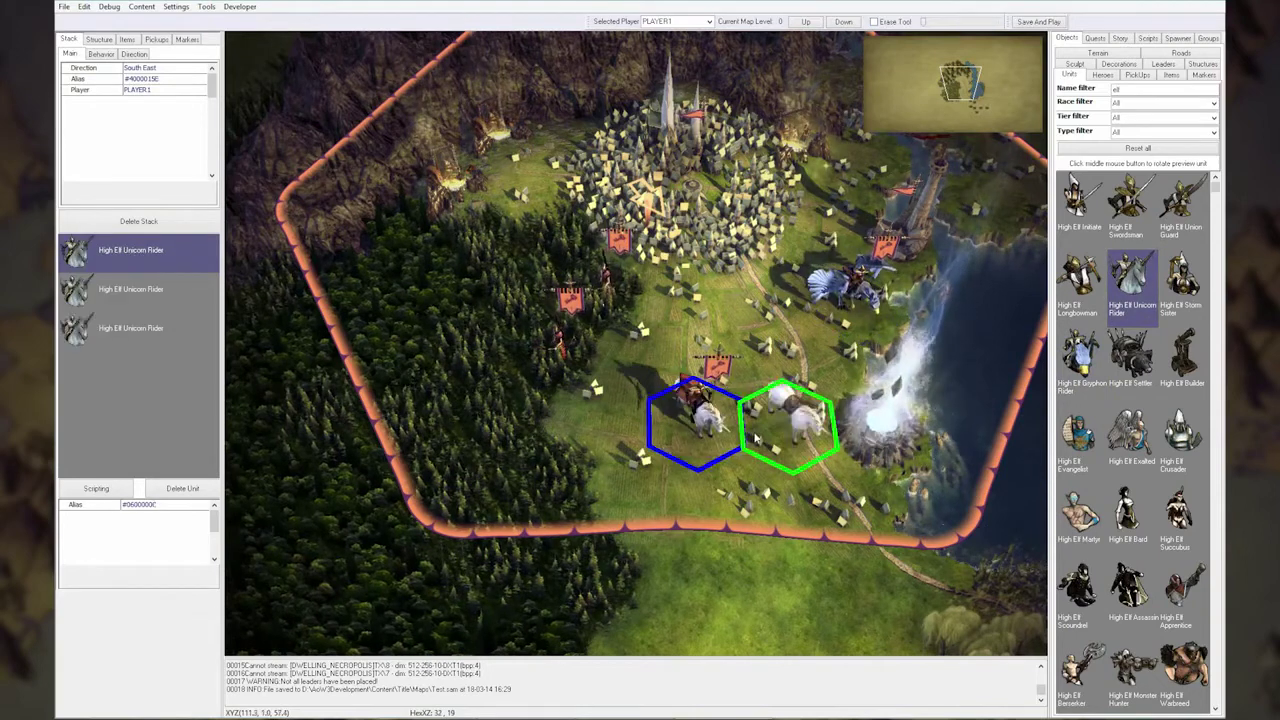
right_click(786, 423)
key(Right)
key(Right)
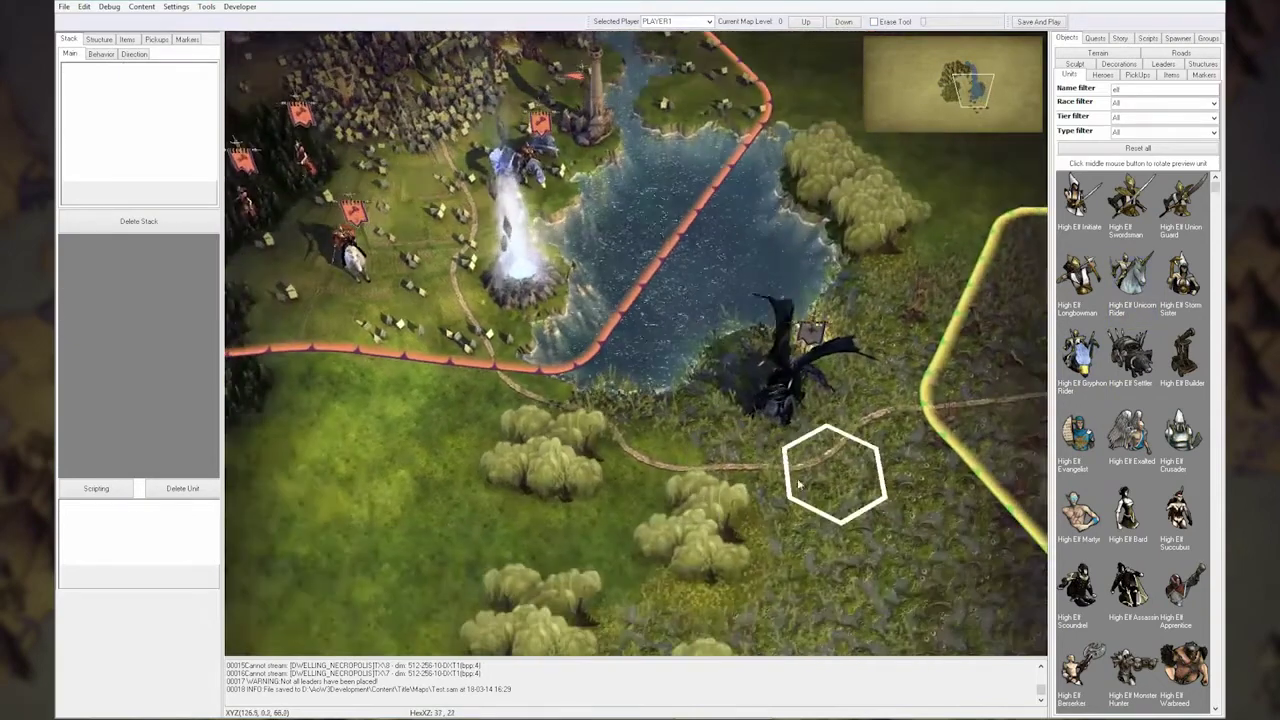
Step: Paint Arctic snow terrain around the goblin village and the elf town's land
key(Down)
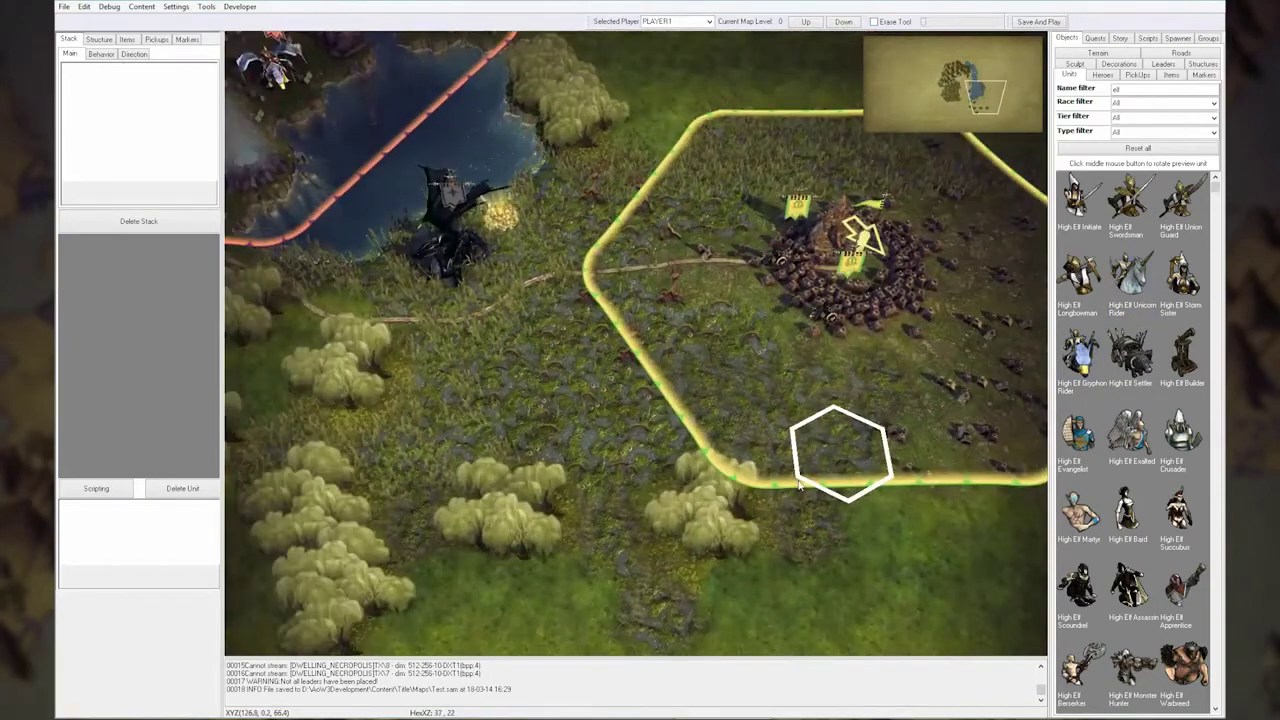
key(Left)
key(Up)
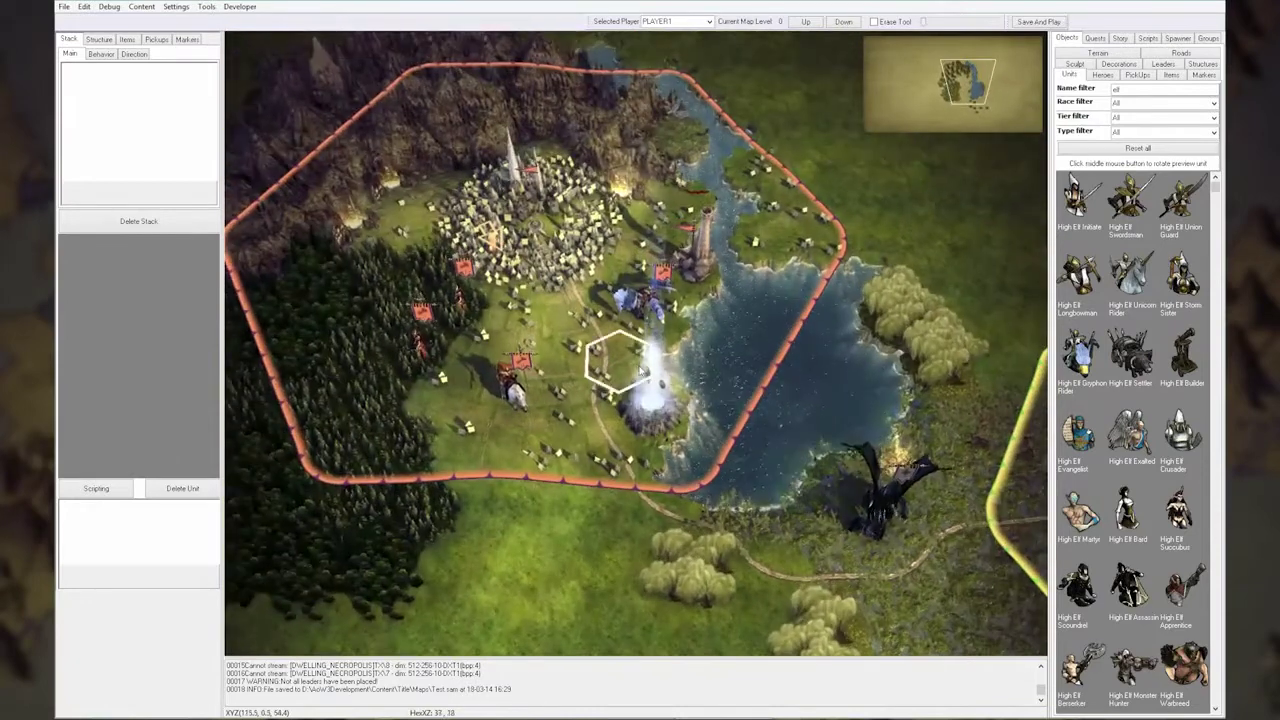
key(Right)
key(Down)
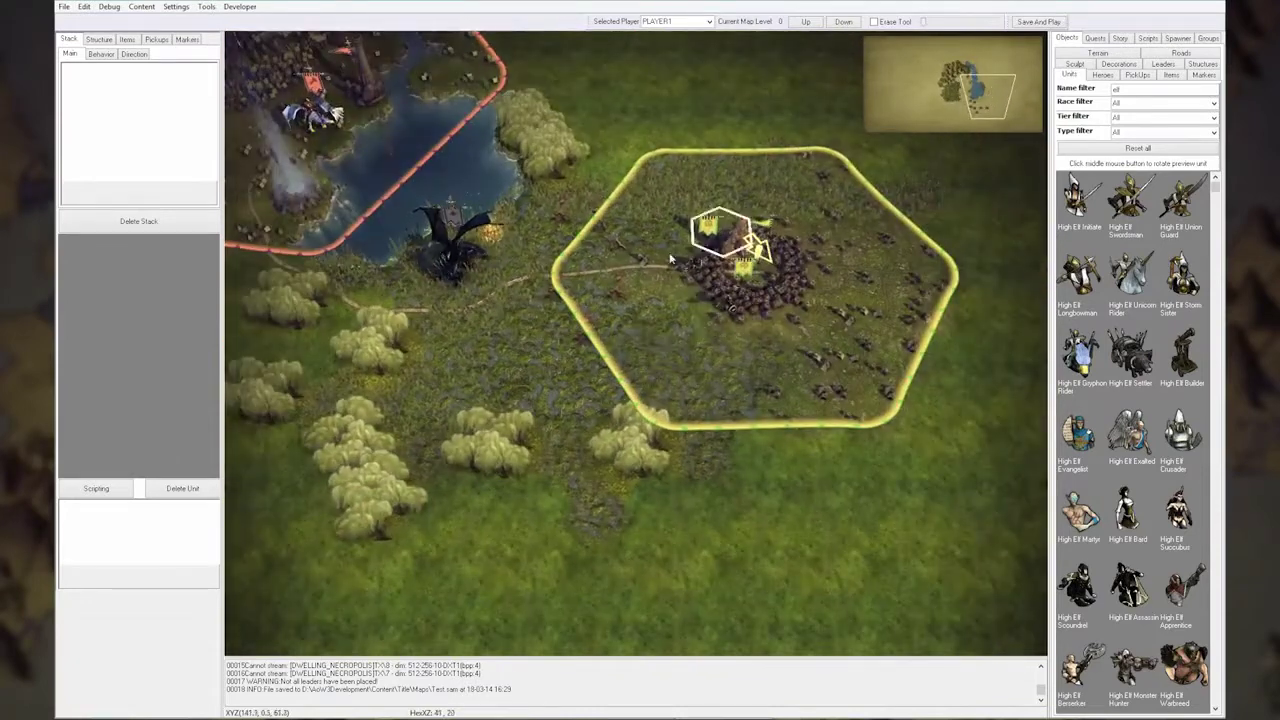
scroll(731, 314, up, 2)
click(1097, 54)
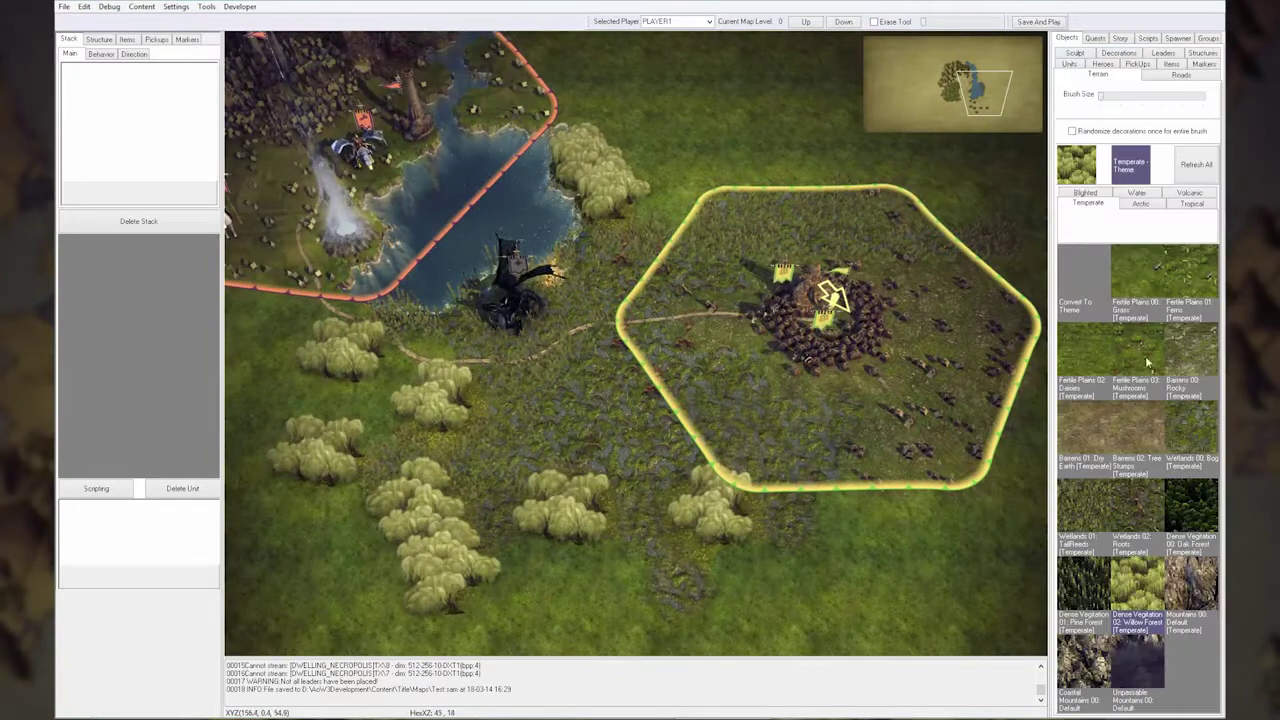
click(1140, 204)
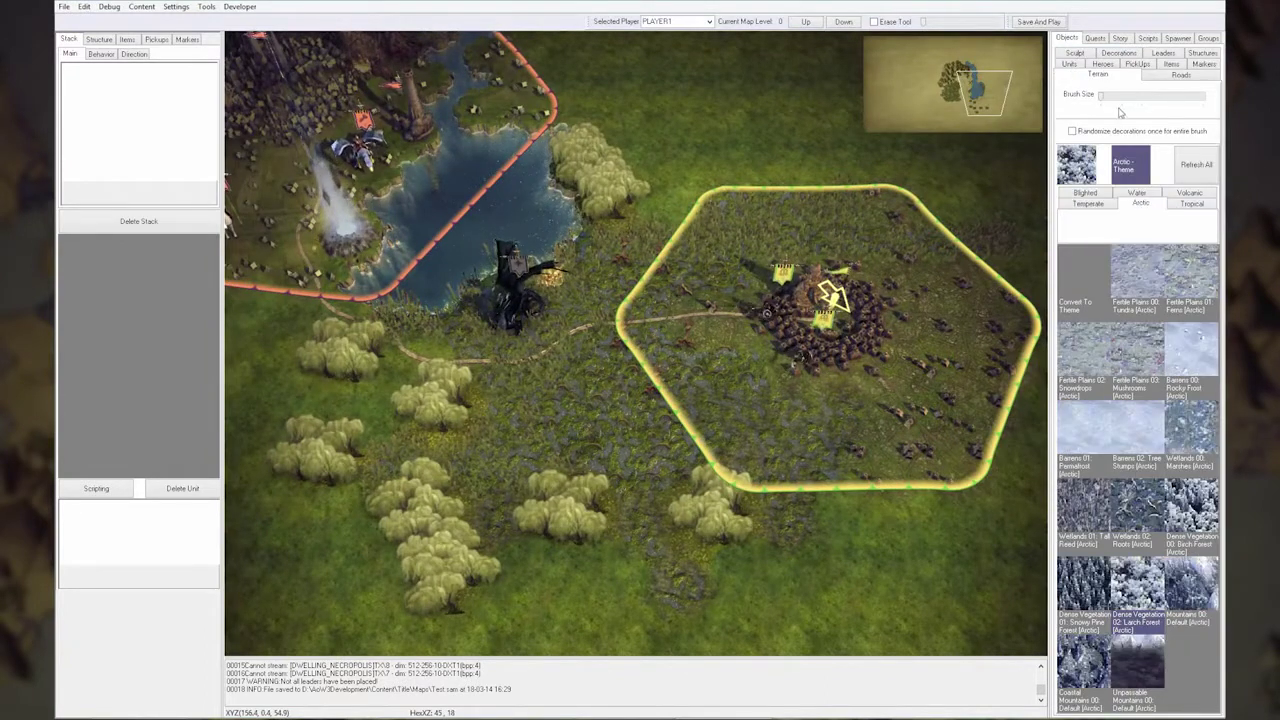
click(1069, 283)
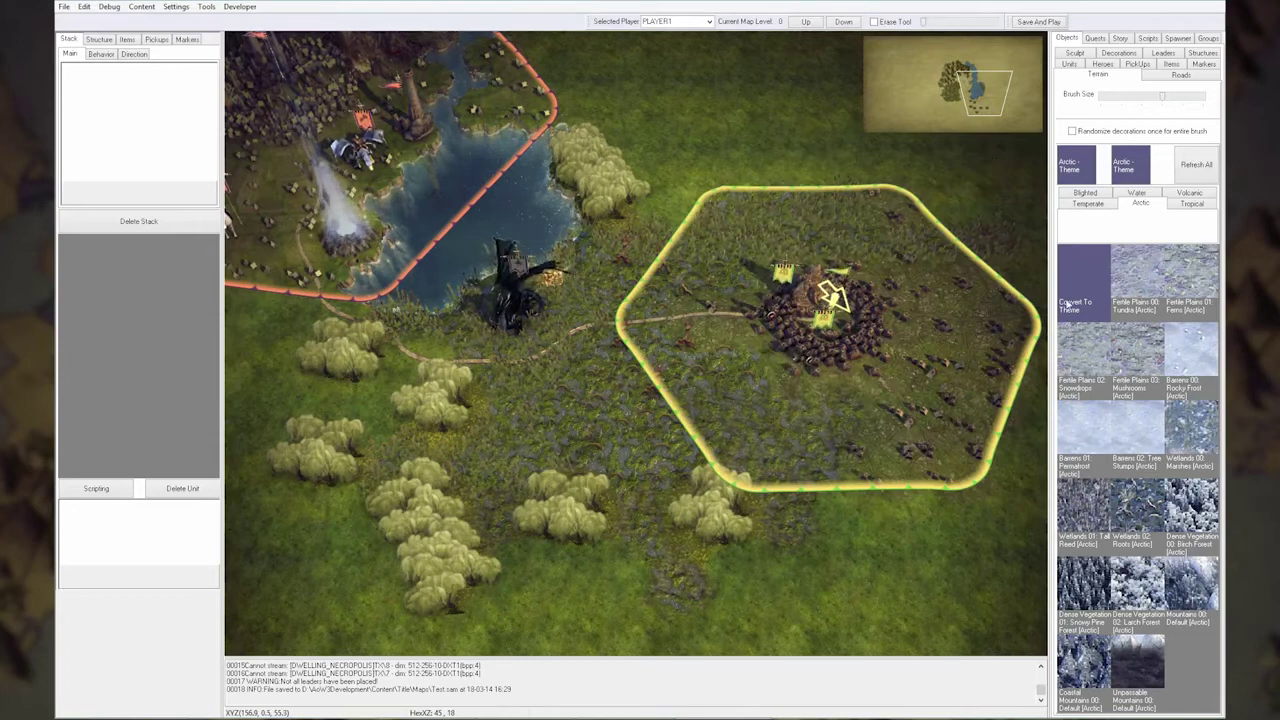
click(778, 313)
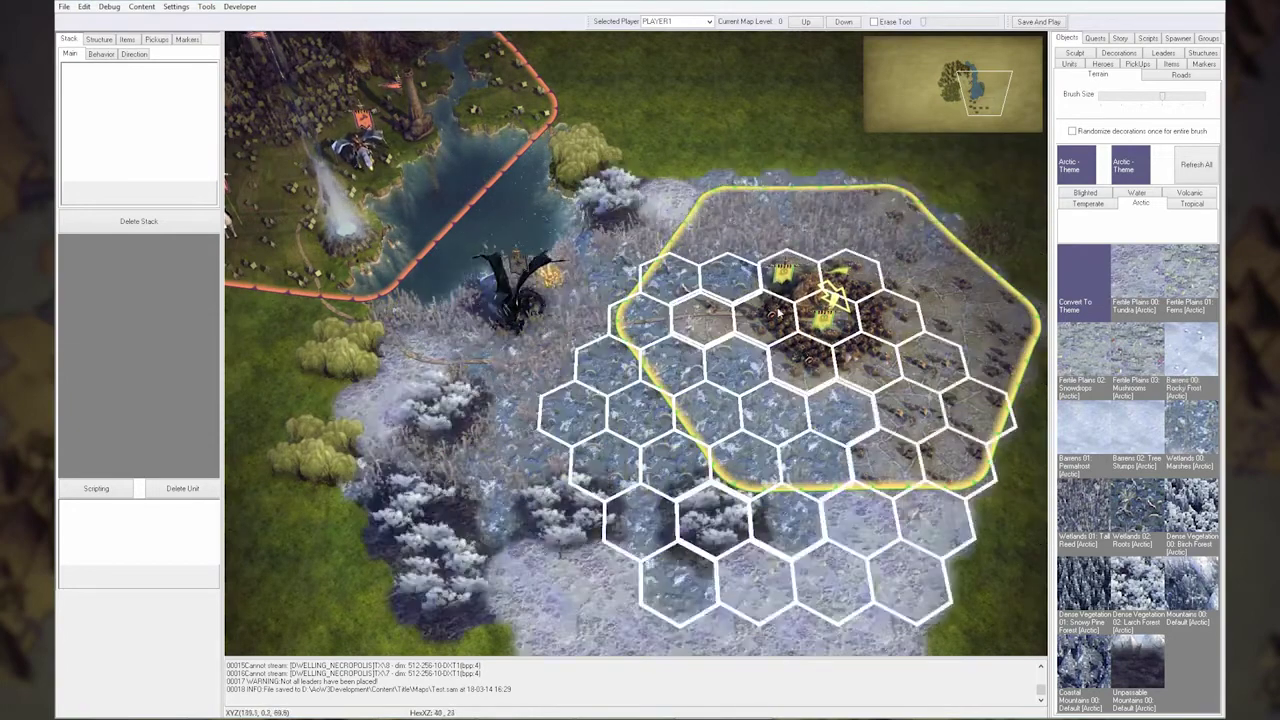
drag(778, 313, 648, 228)
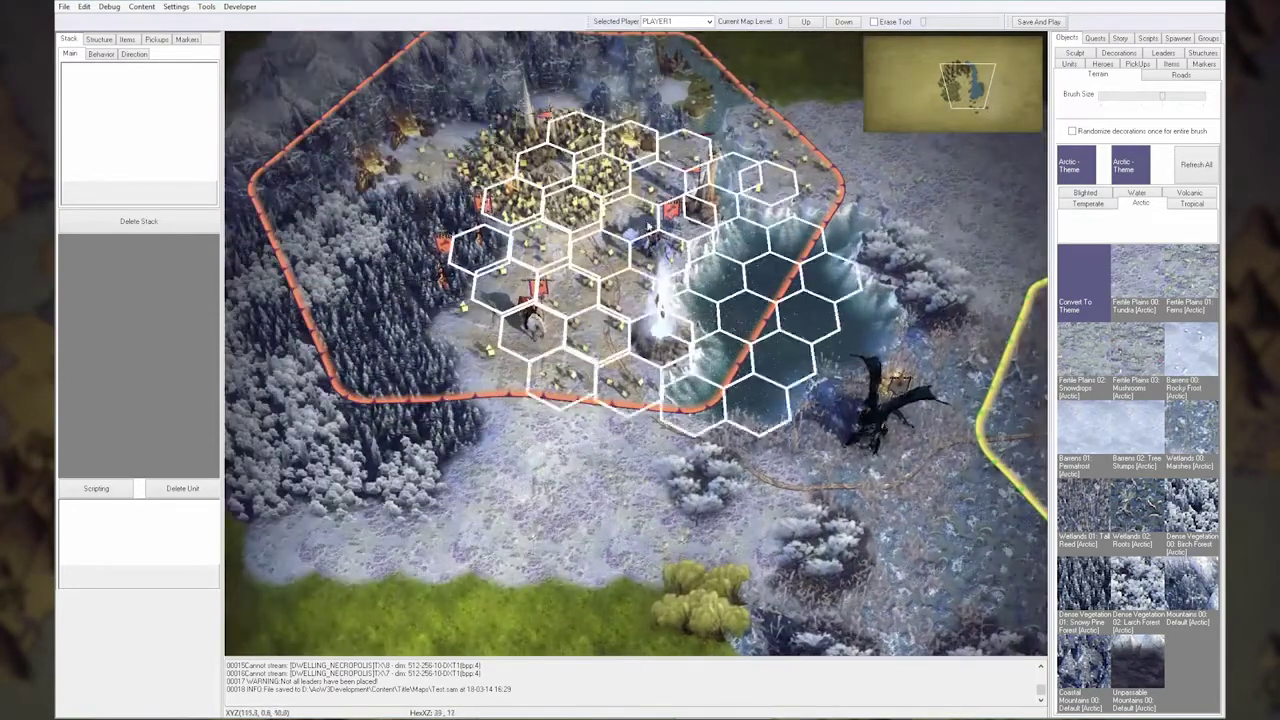
Step: Paint dark Volcanic terrain over the ground near the town
click(1189, 193)
drag(671, 171, 580, 400)
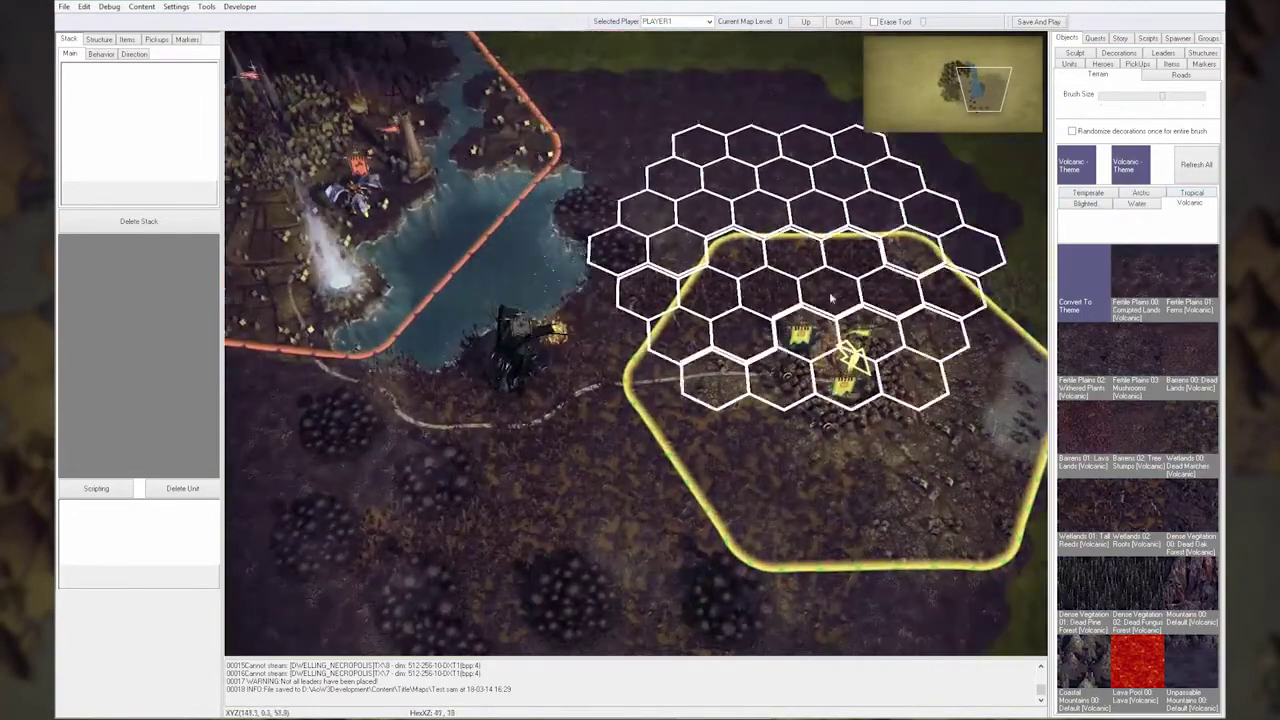
drag(580, 400, 707, 403)
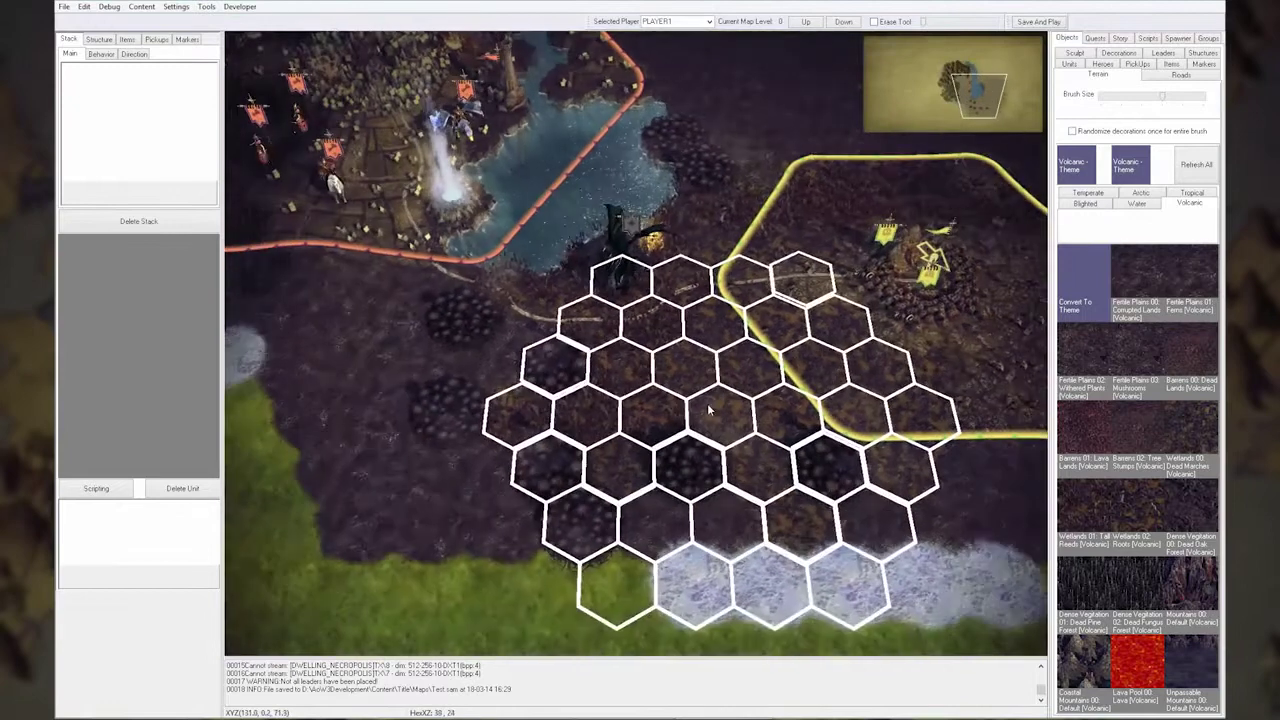
Step: Repaint ground near the walled town and below the river as Temperate grass and forest
click(1090, 193)
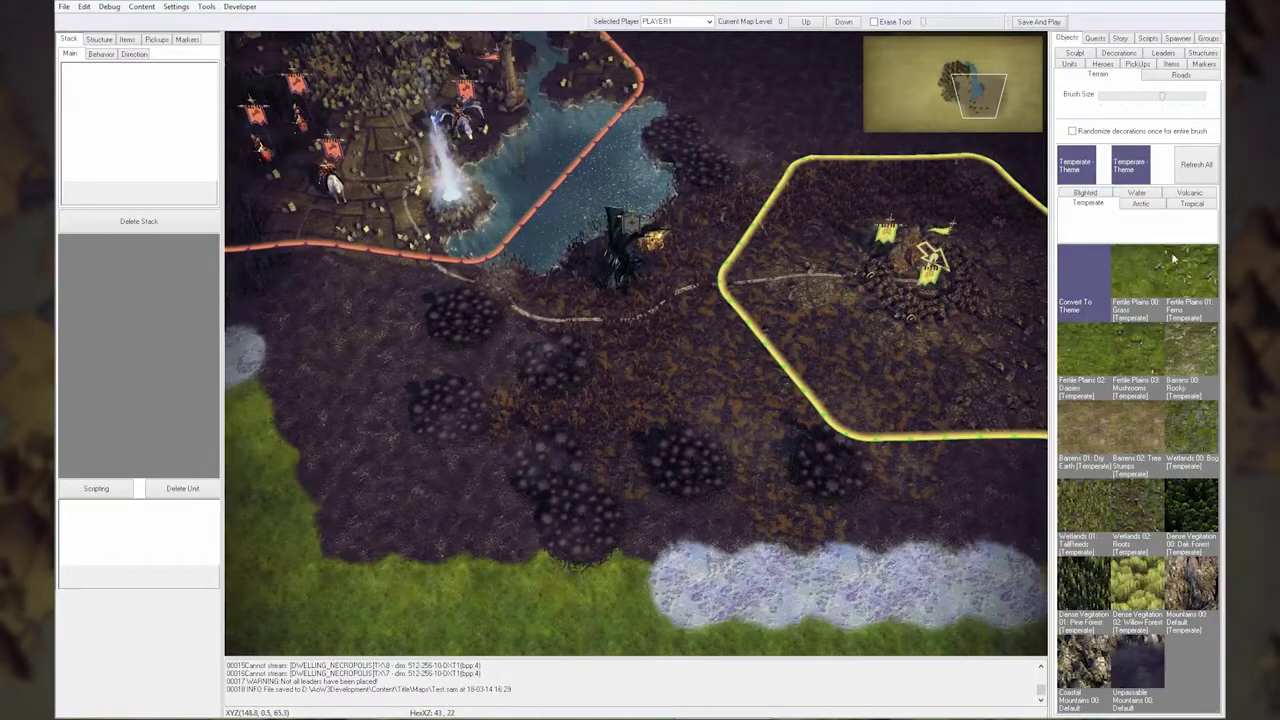
mouse_move(800, 350)
mouse_down()
mouse_move(450, 280)
mouse_move(514, 57)
mouse_move(400, 343)
mouse_move(571, 429)
mouse_move(775, 190)
mouse_up()
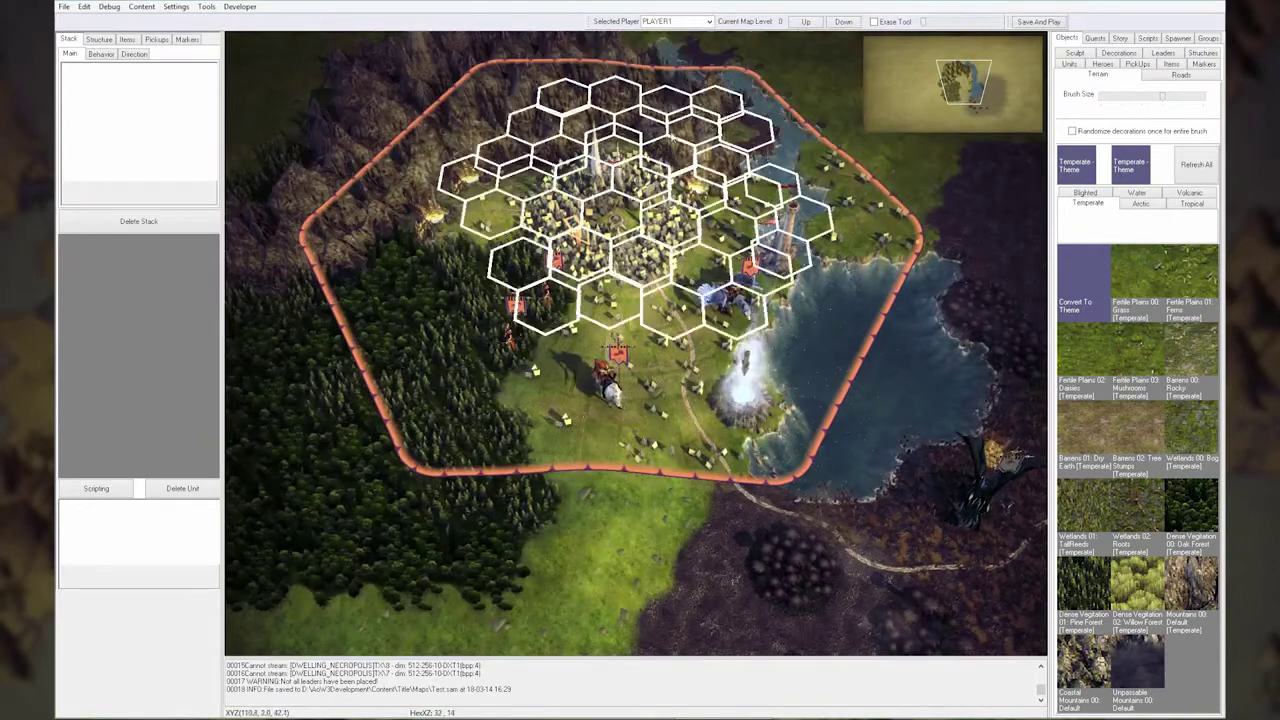
key(Down)
key(Right)
mouse_move(700, 234)
mouse_down()
mouse_move(514, 343)
mouse_move(534, 400)
mouse_move(670, 442)
mouse_up()
key(Right)
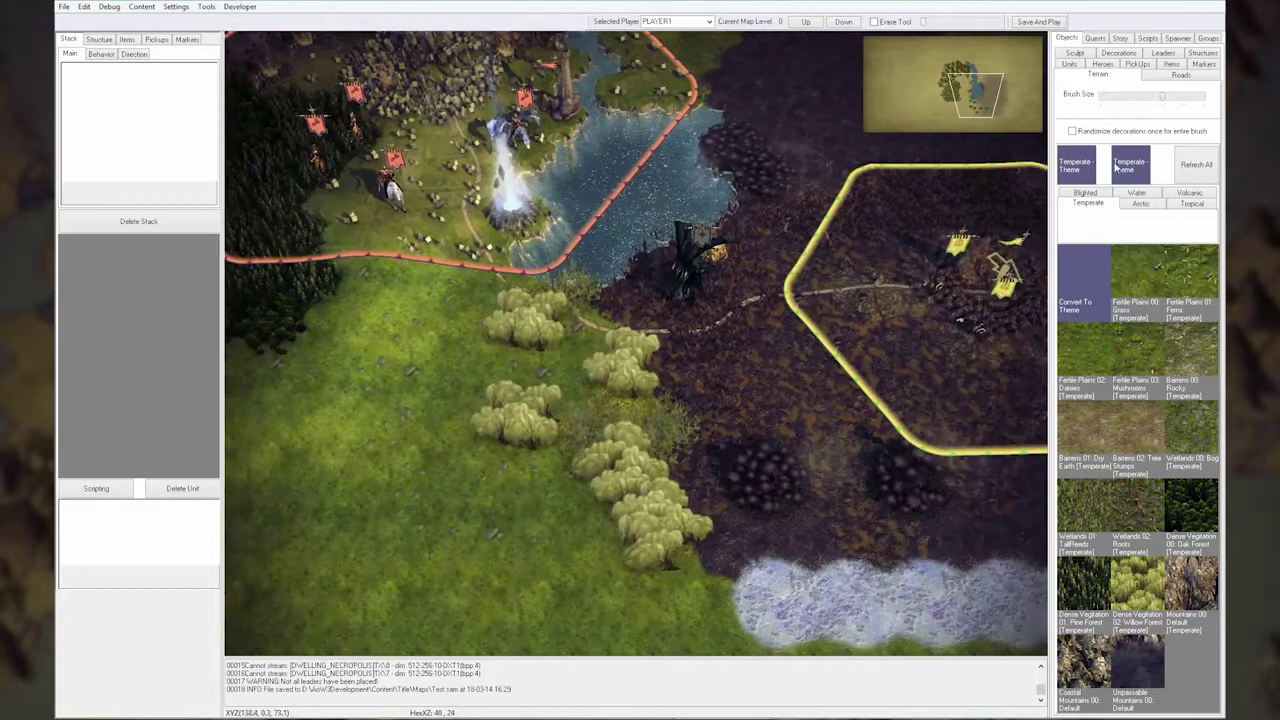
Step: Paint Blighted texture around the dark goblin settlement
click(1098, 193)
click(1107, 345)
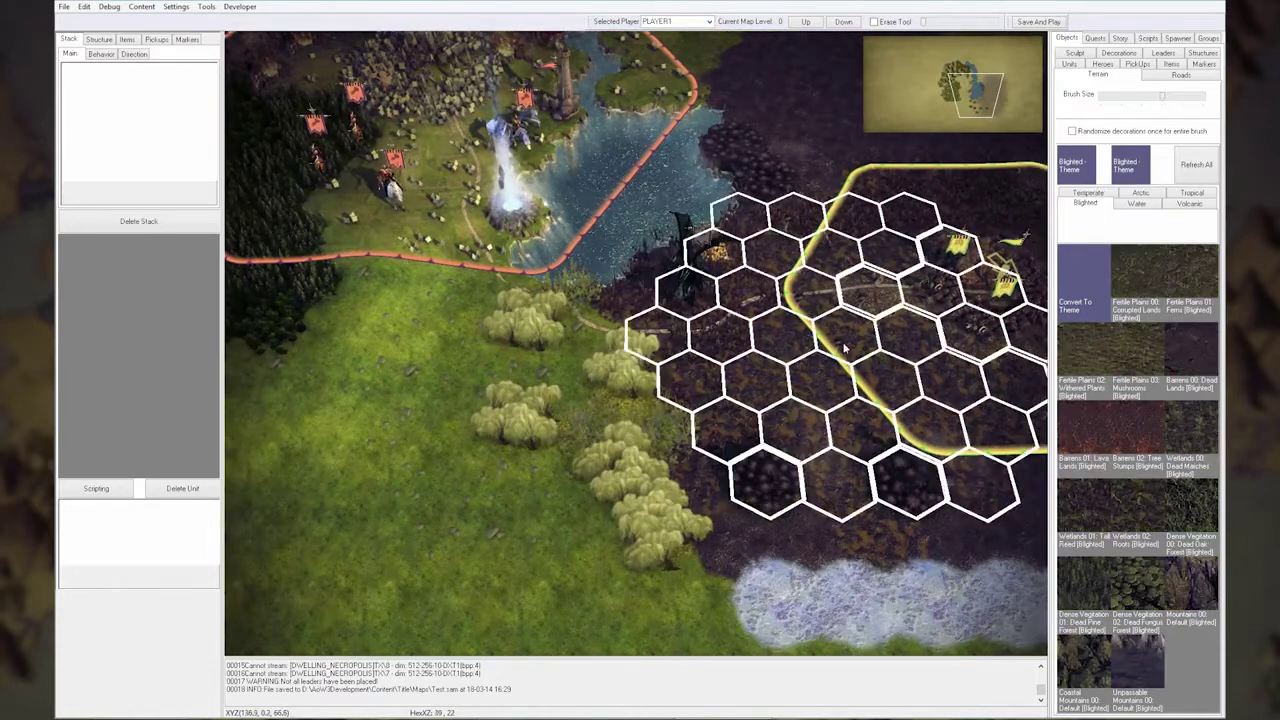
drag(814, 350, 825, 318)
key(Right)
key(Up)
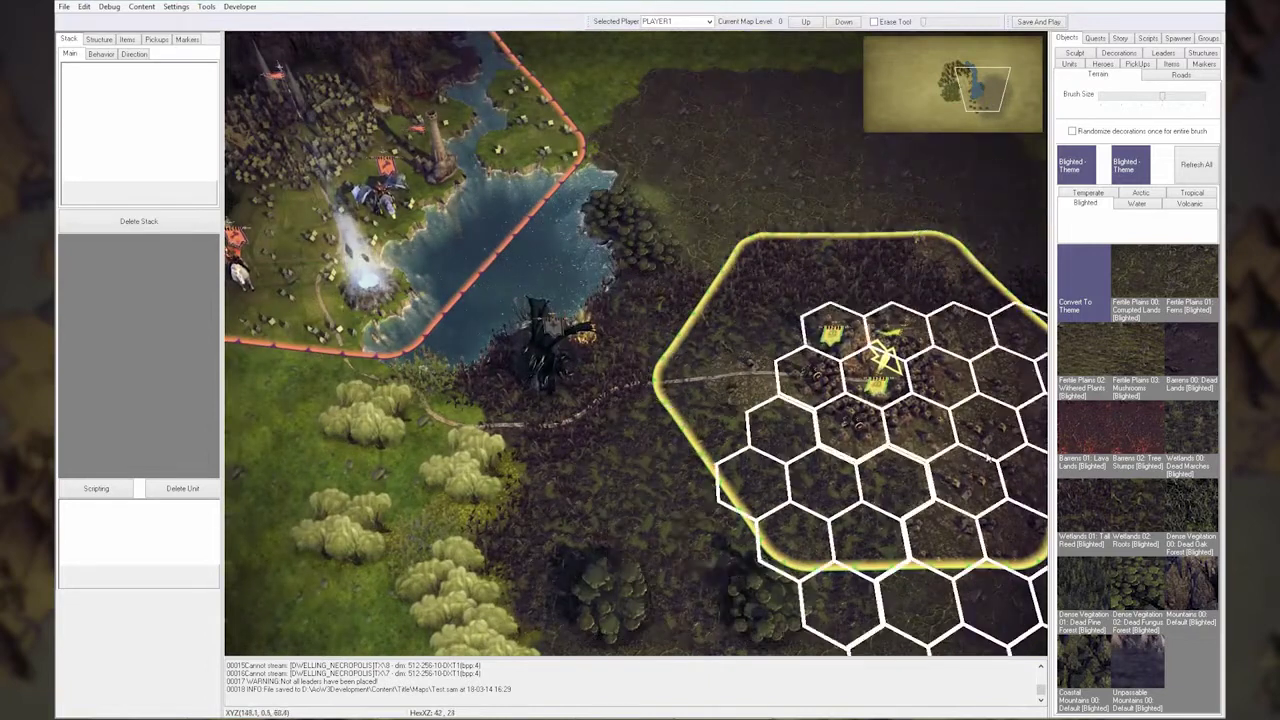
key(Down)
key(Left)
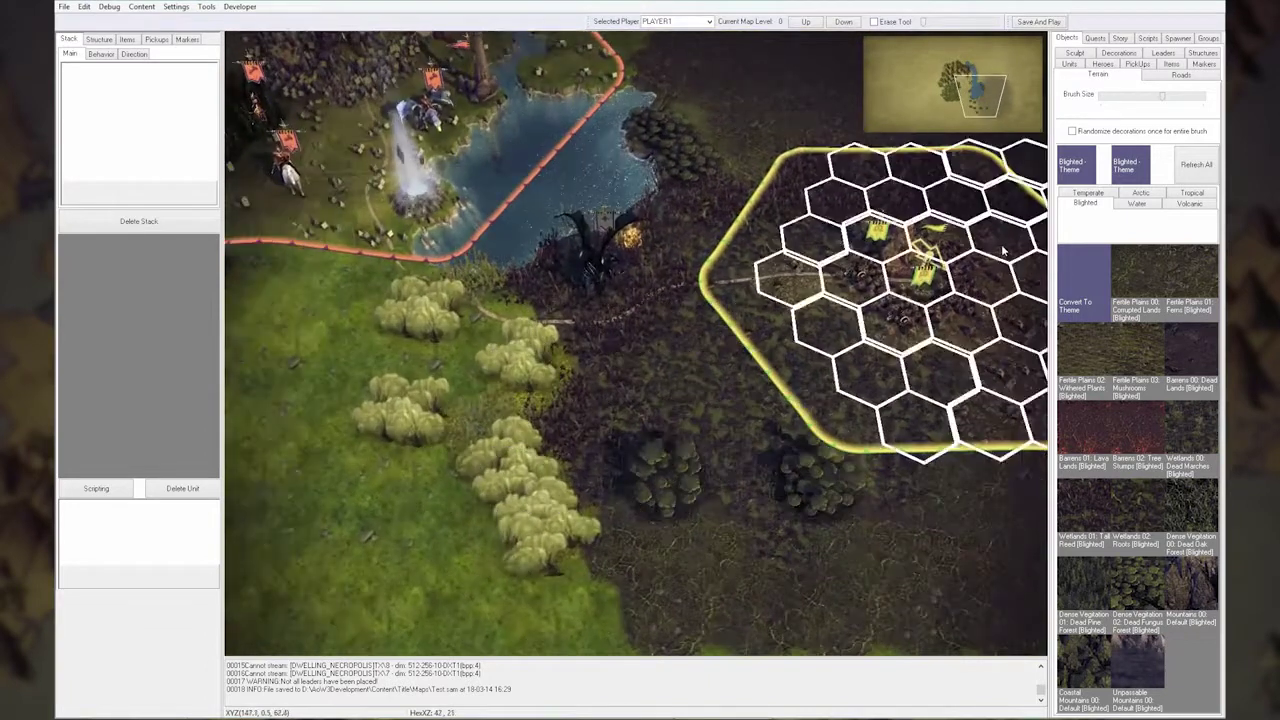
click(1069, 64)
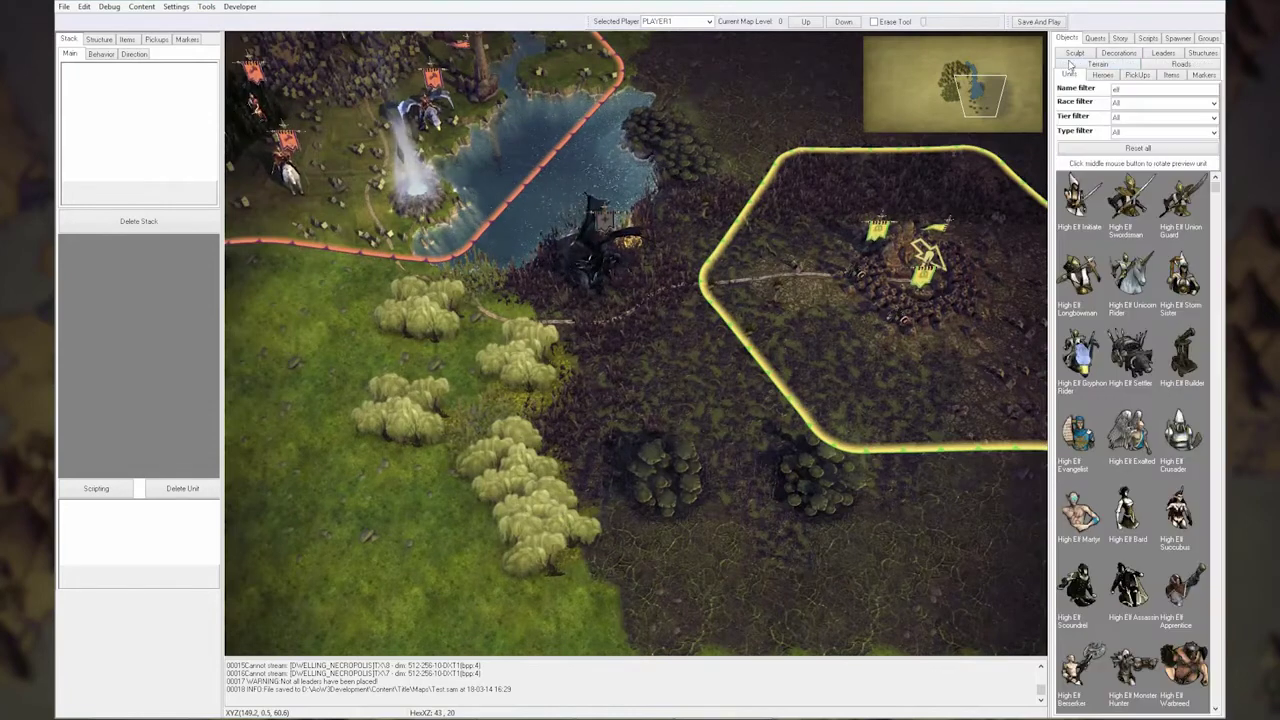
Step: Try placing Colonnades Straight 3 and Corner decorations in the elf town
click(1120, 53)
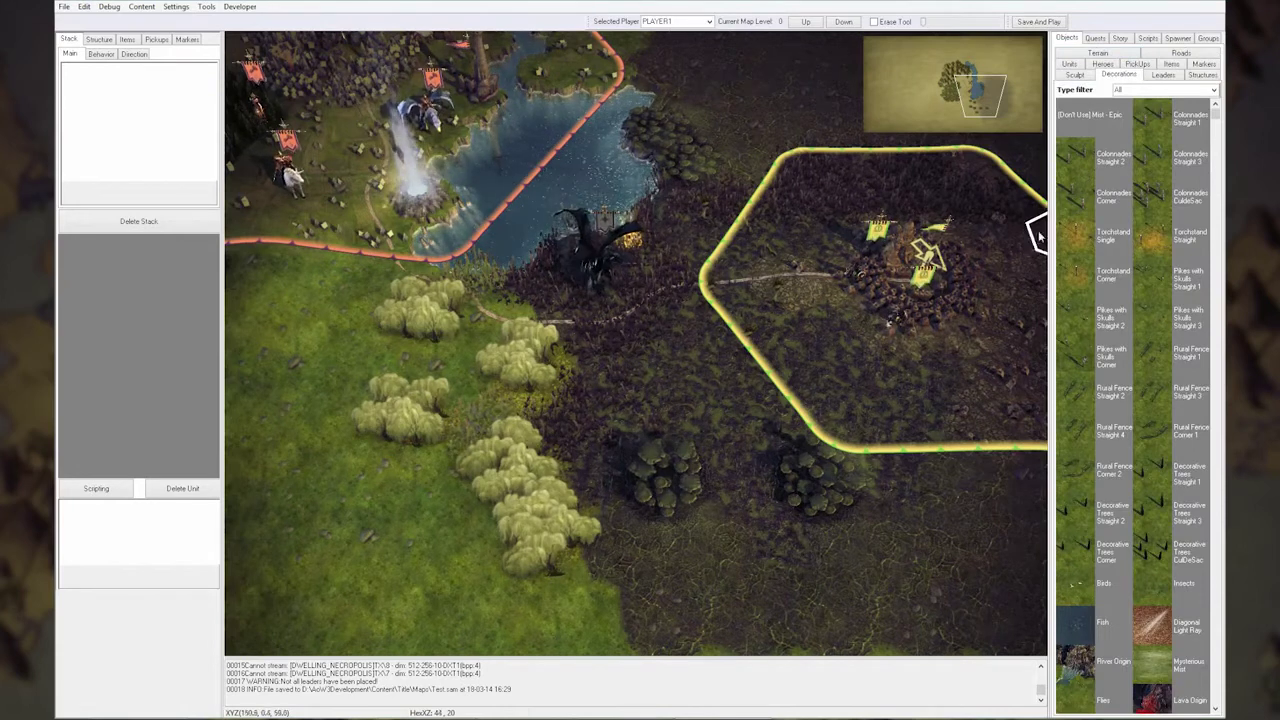
click(1063, 200)
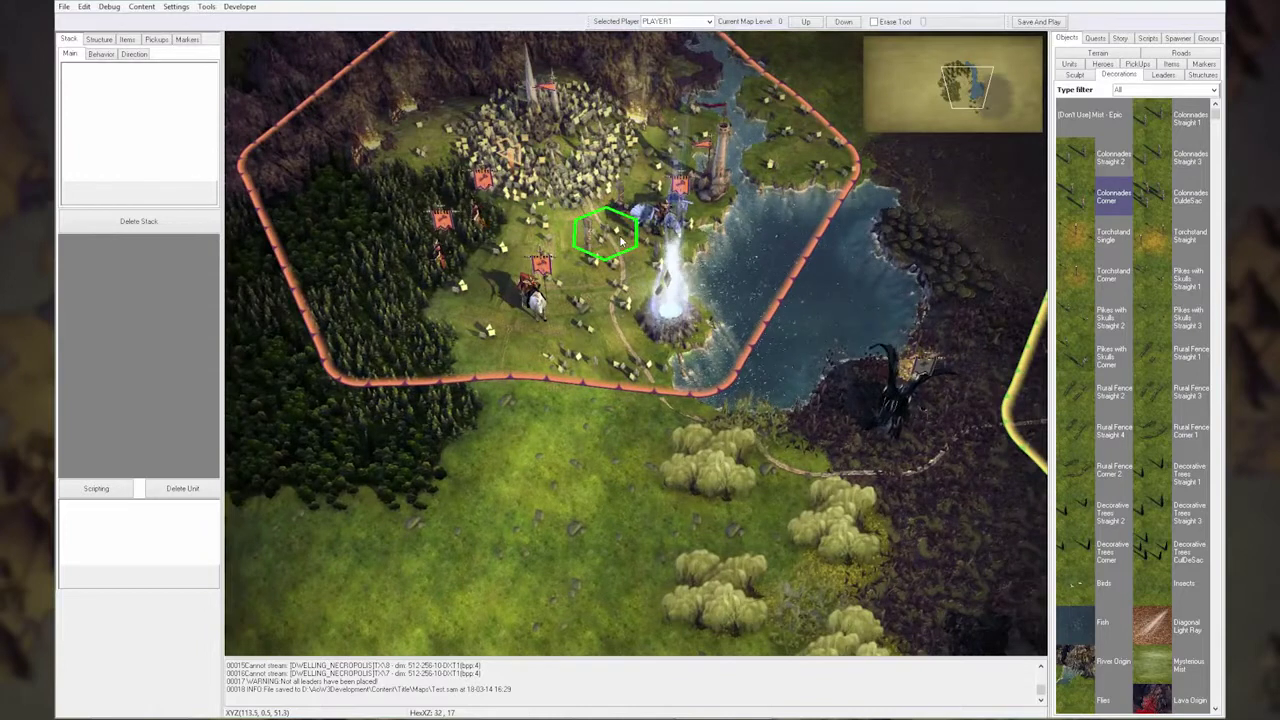
click(1150, 168)
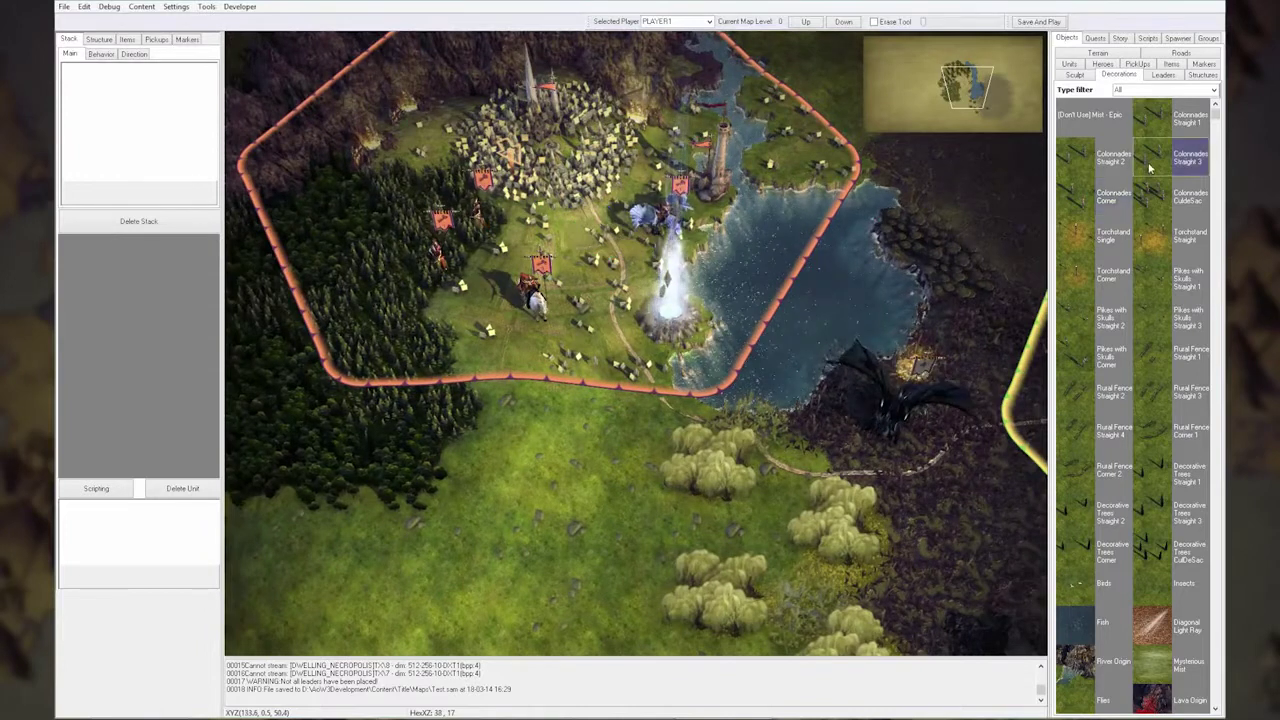
click(588, 238)
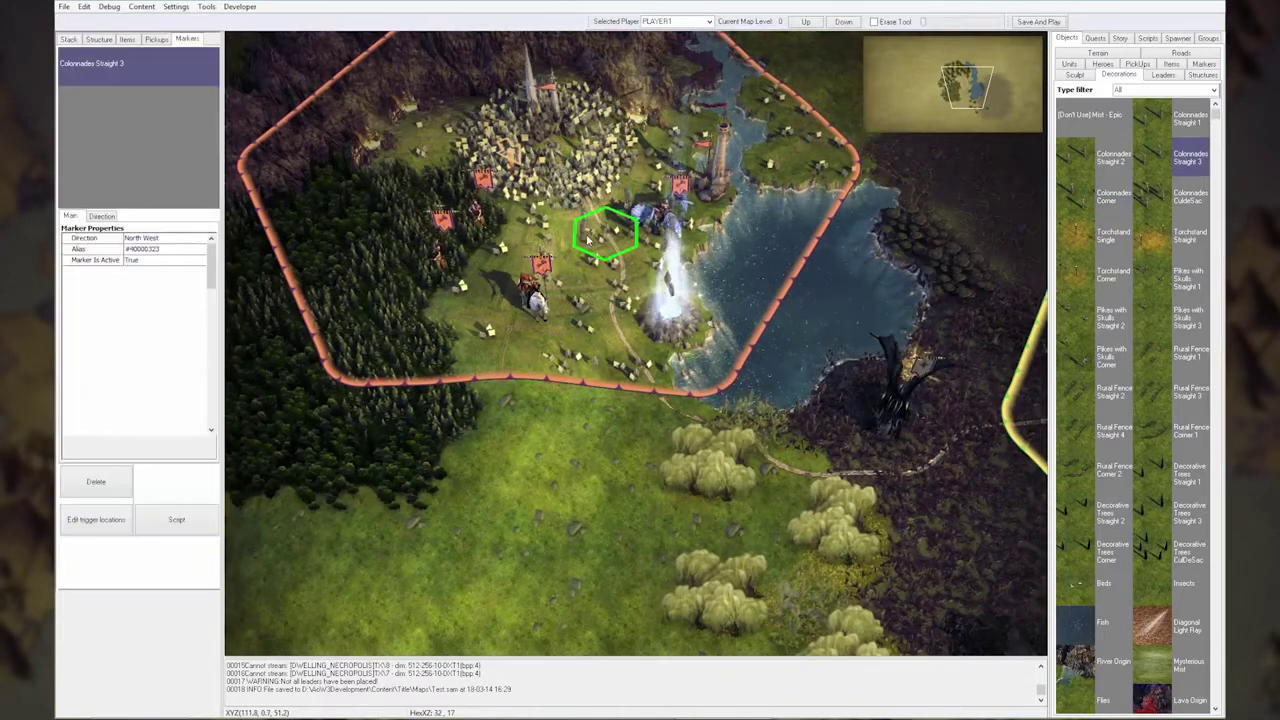
click(605, 285)
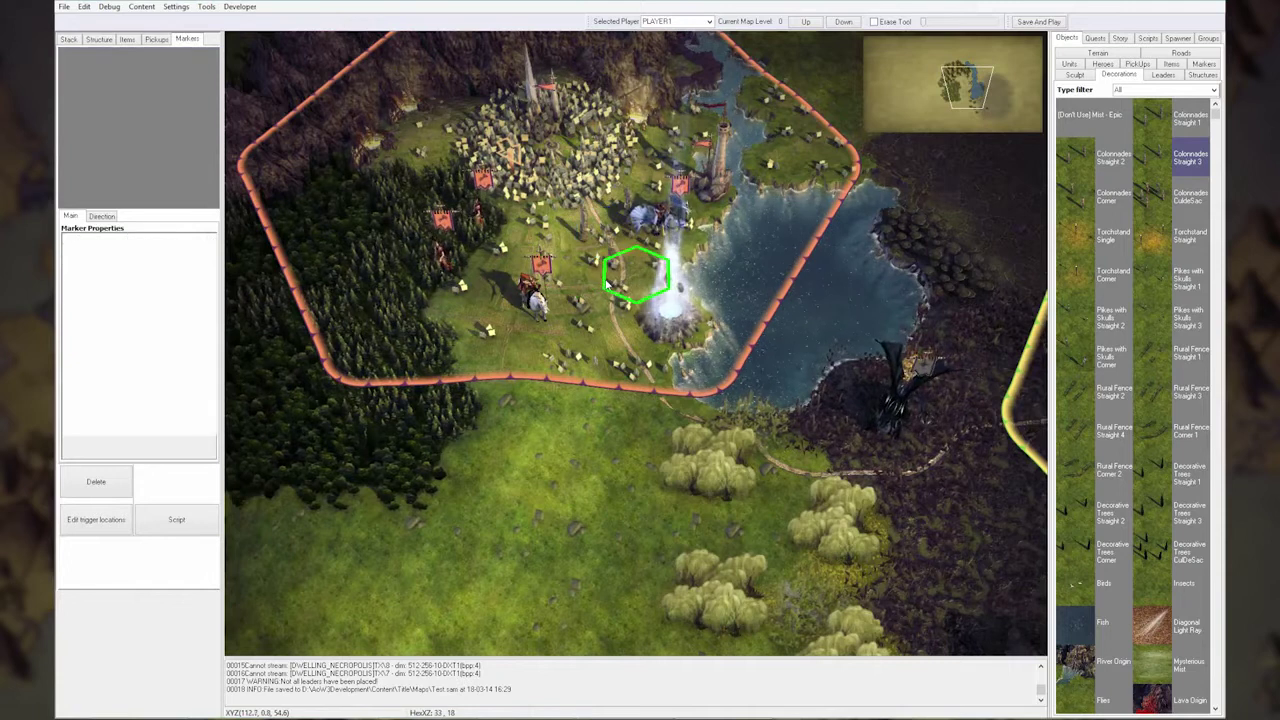
click(628, 352)
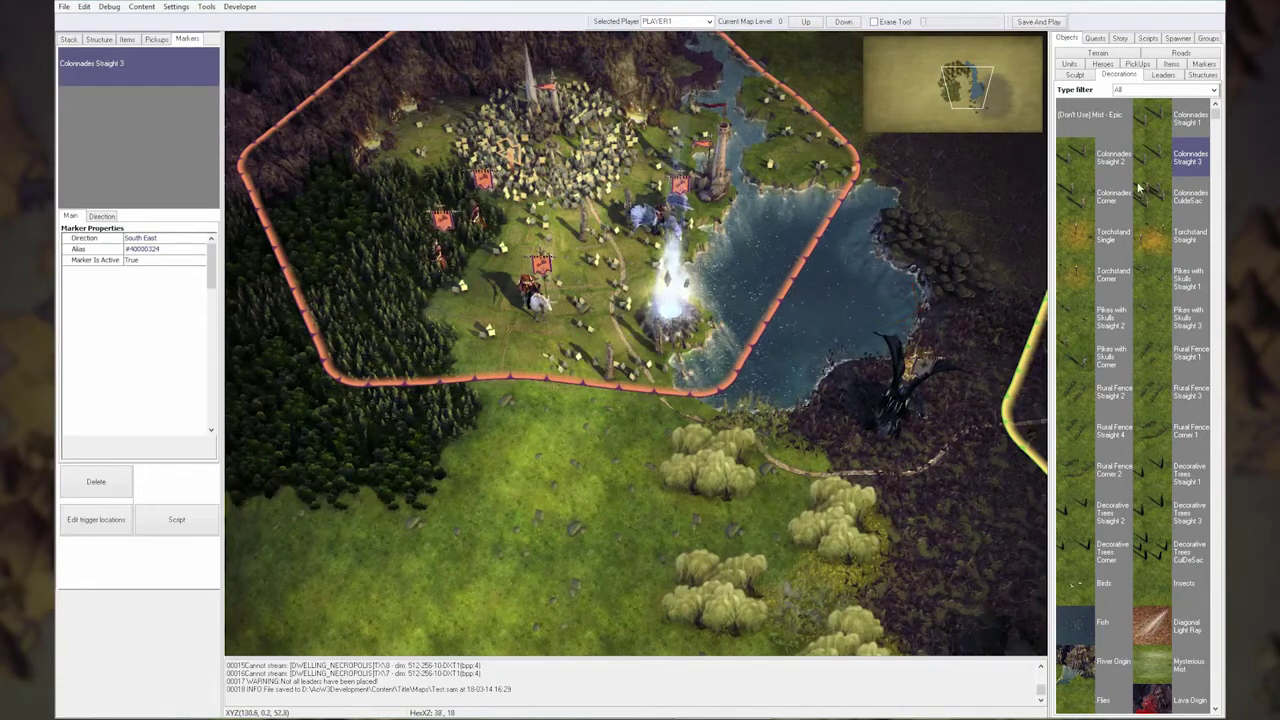
click(1078, 200)
click(601, 320)
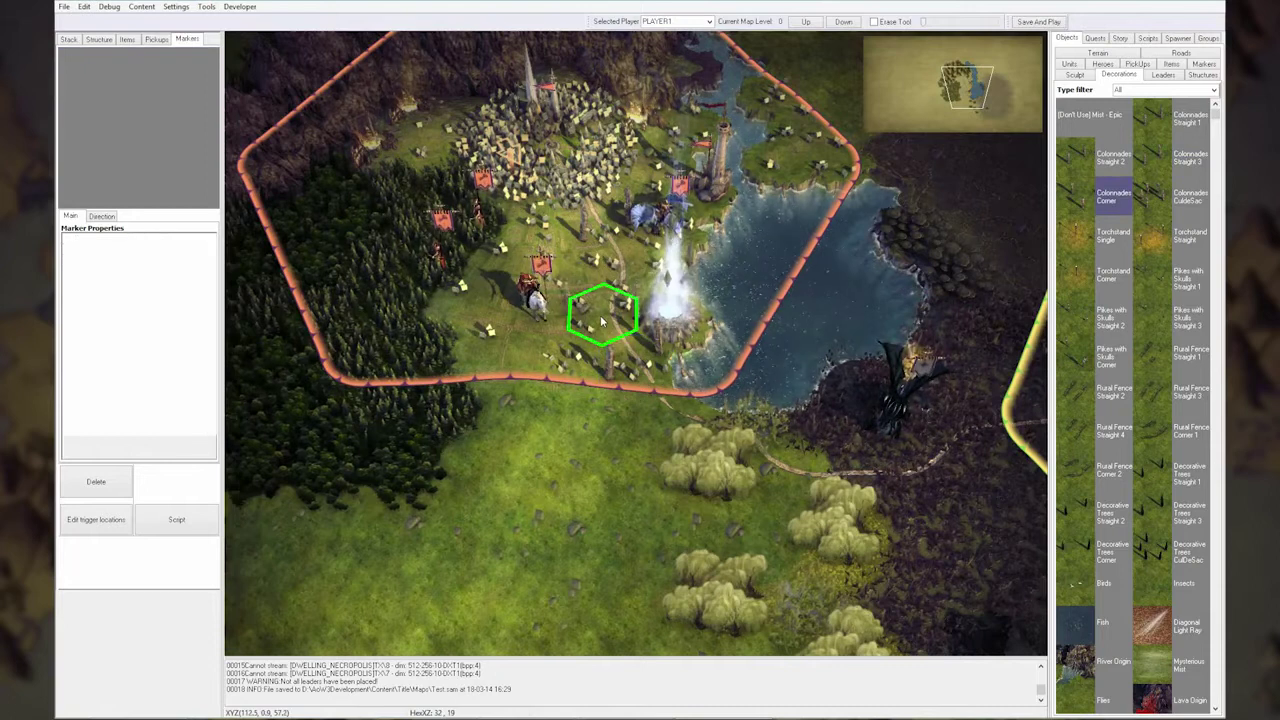
click(601, 320)
click(613, 285)
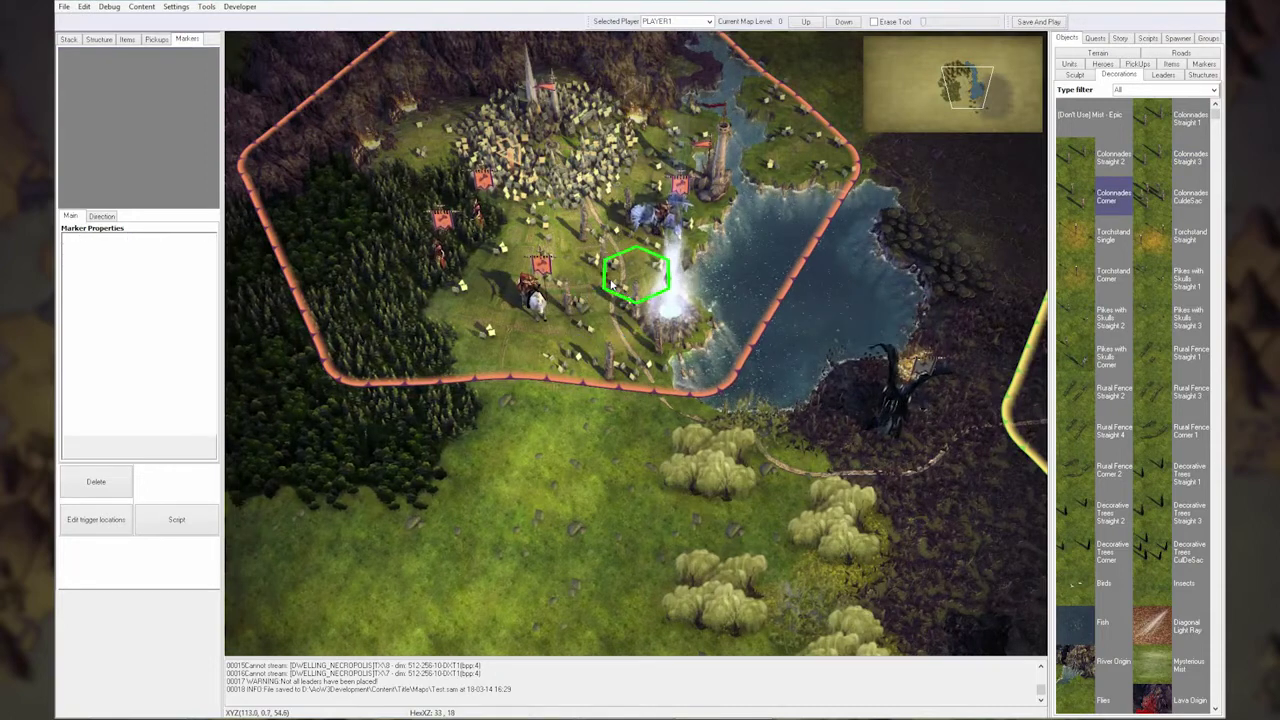
click(613, 285)
click(700, 377)
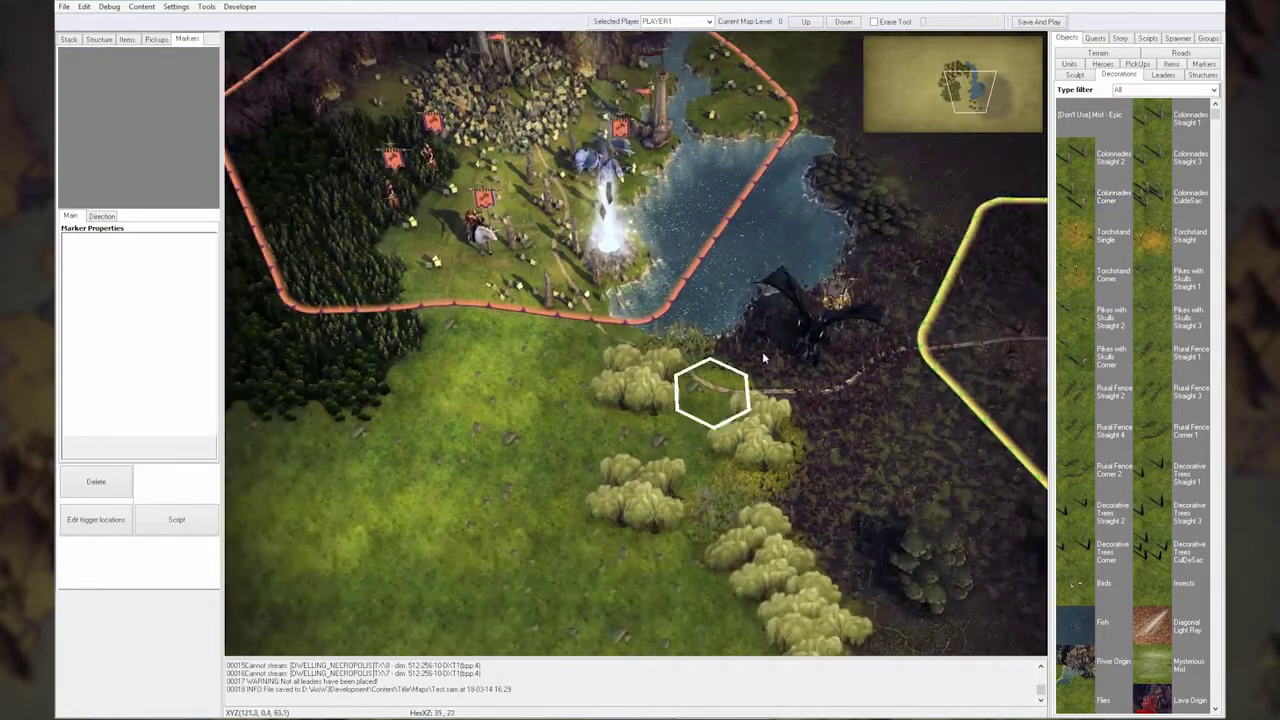
Step: Place a Torchstand Single beside the road at the town's southern edge
click(1085, 250)
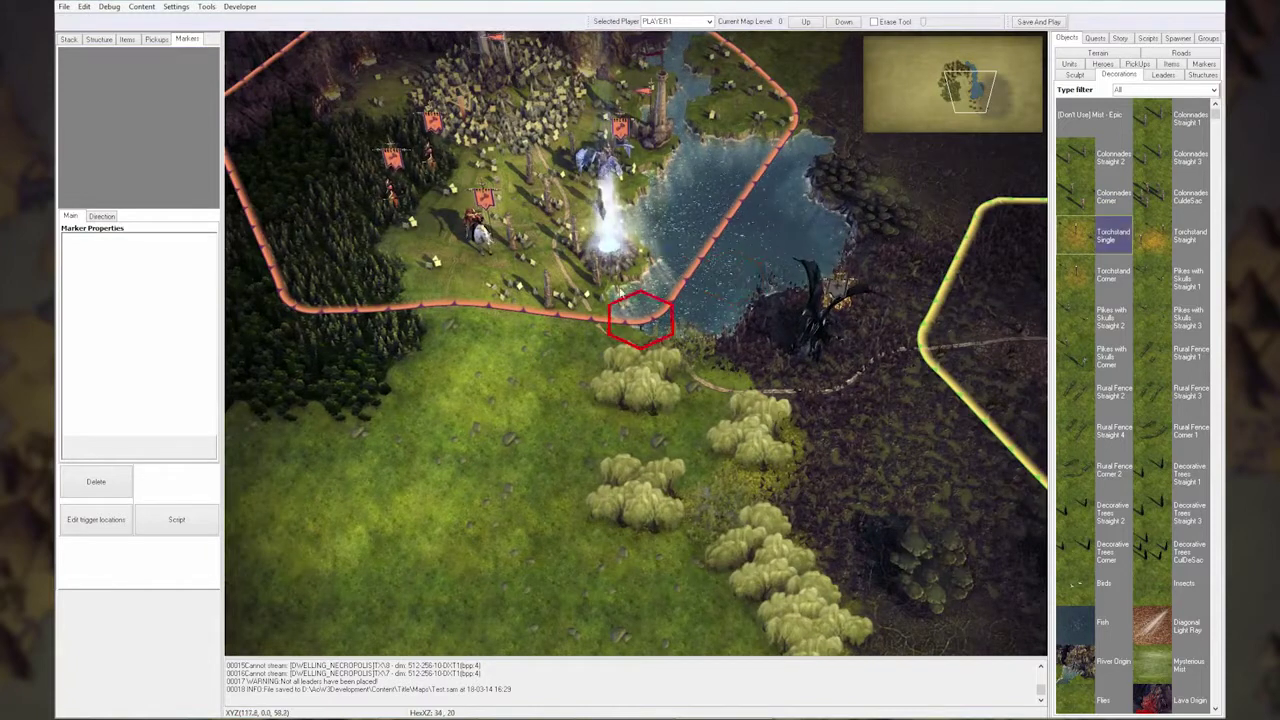
click(593, 350)
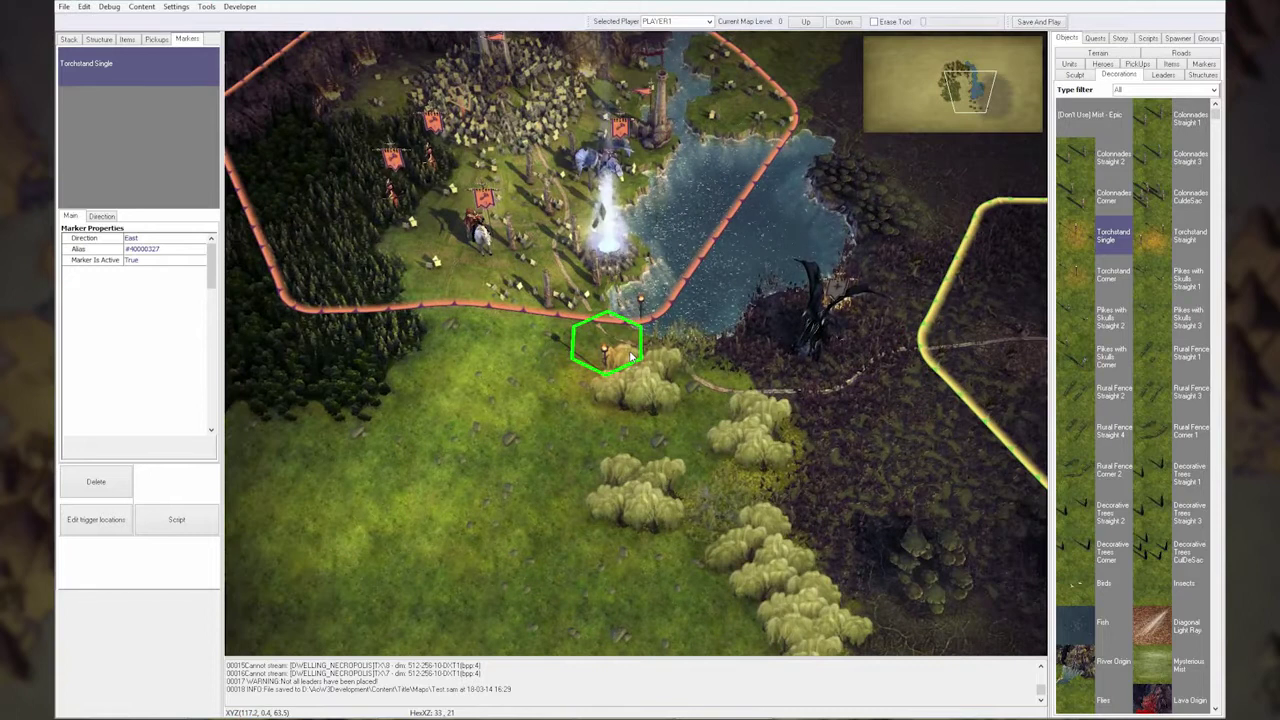
right_click(632, 356)
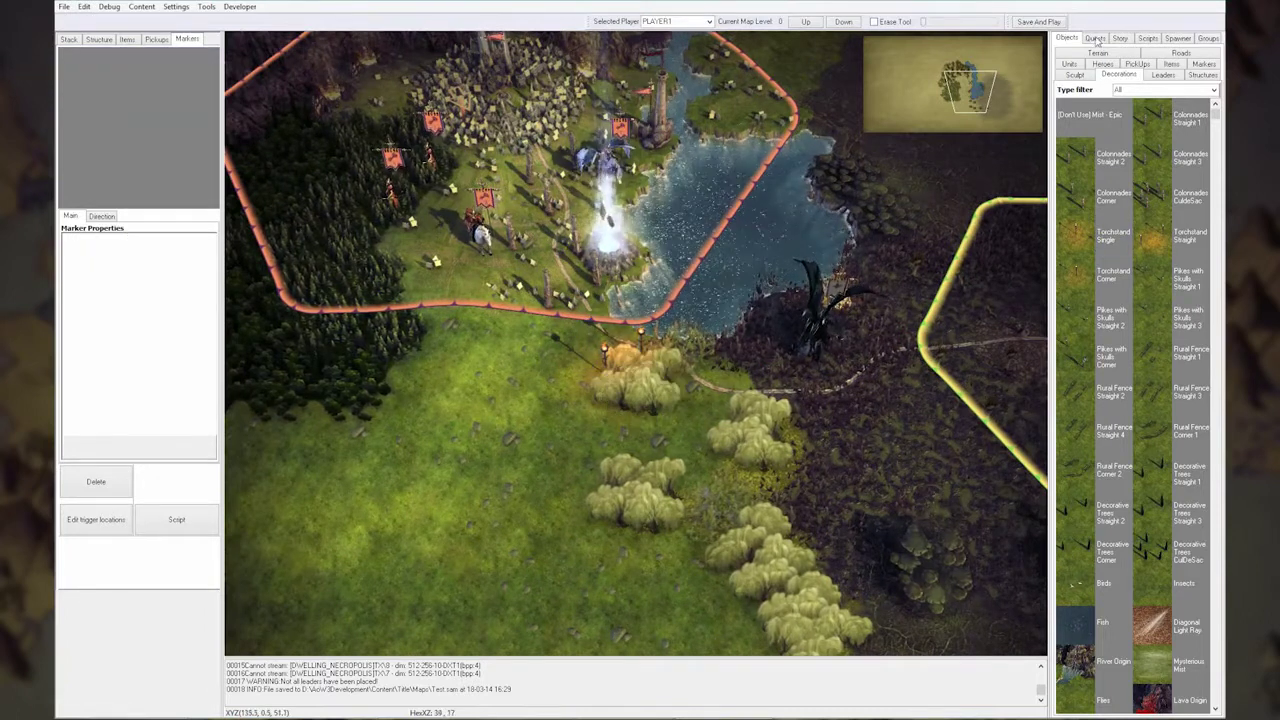
Step: Draw a road from the torchstands curving down to join the existing road
click(1097, 53)
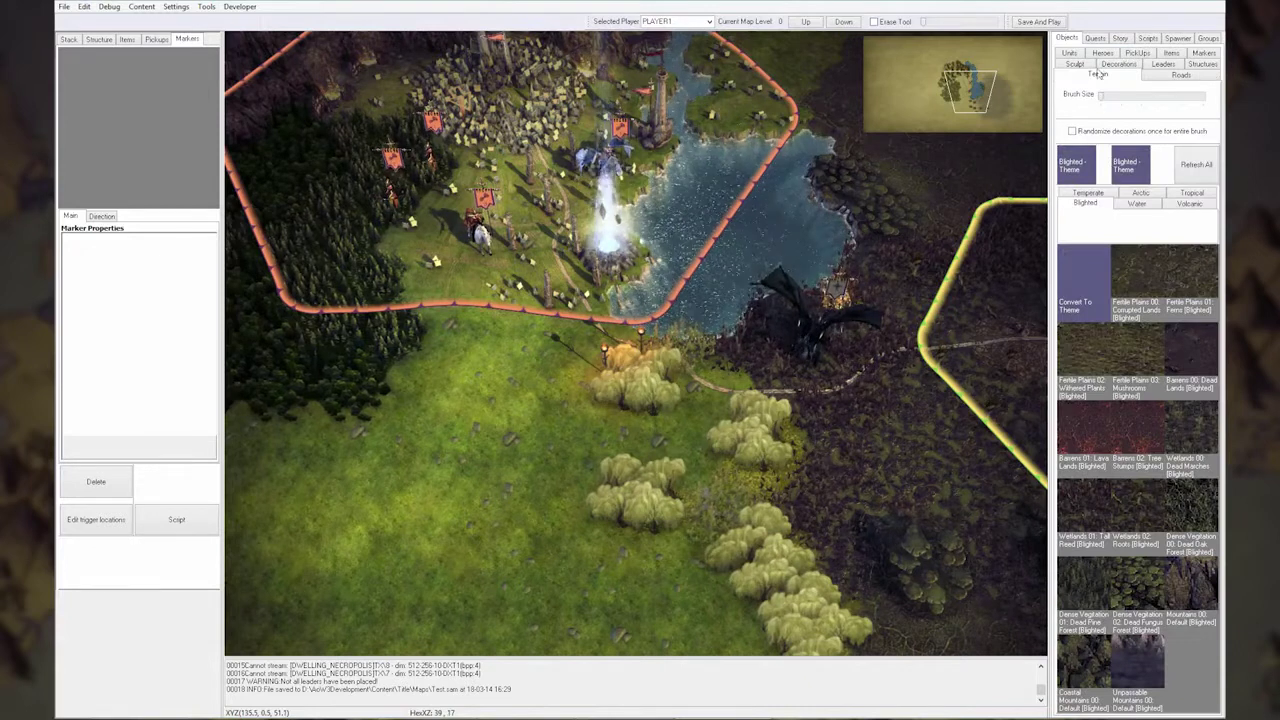
click(1088, 192)
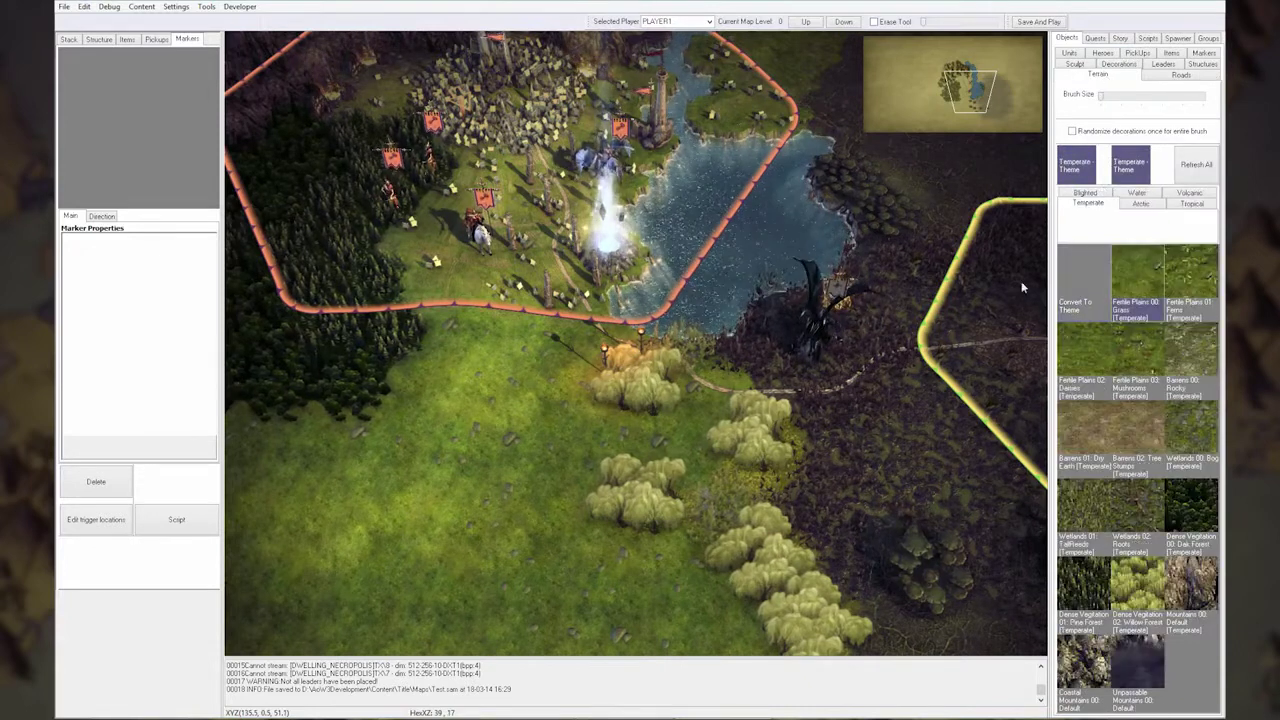
key(Down)
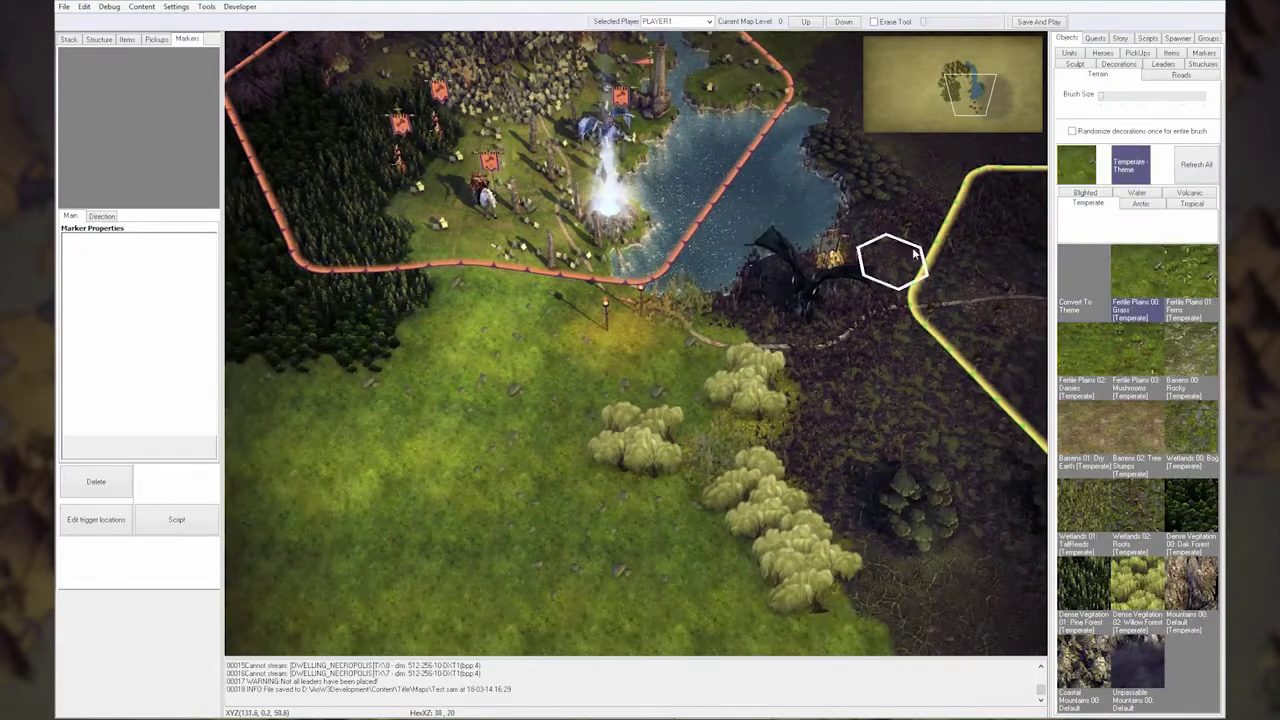
click(1181, 75)
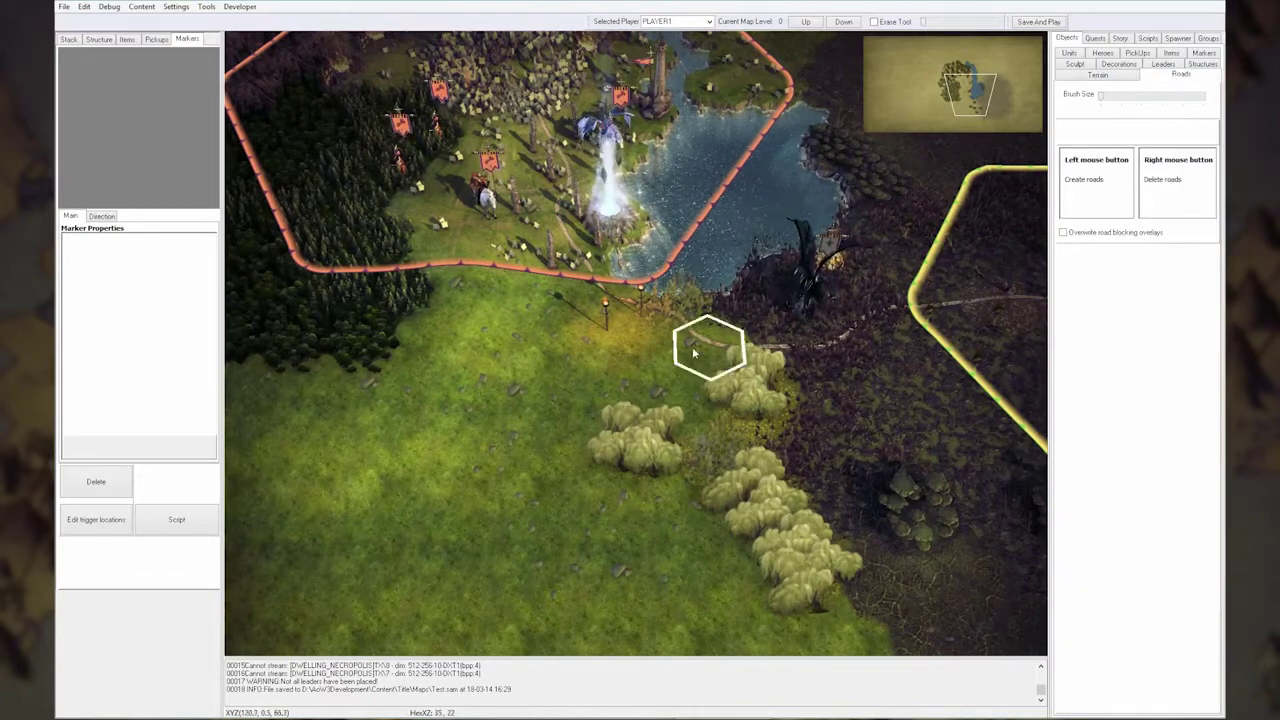
drag(606, 303, 700, 348)
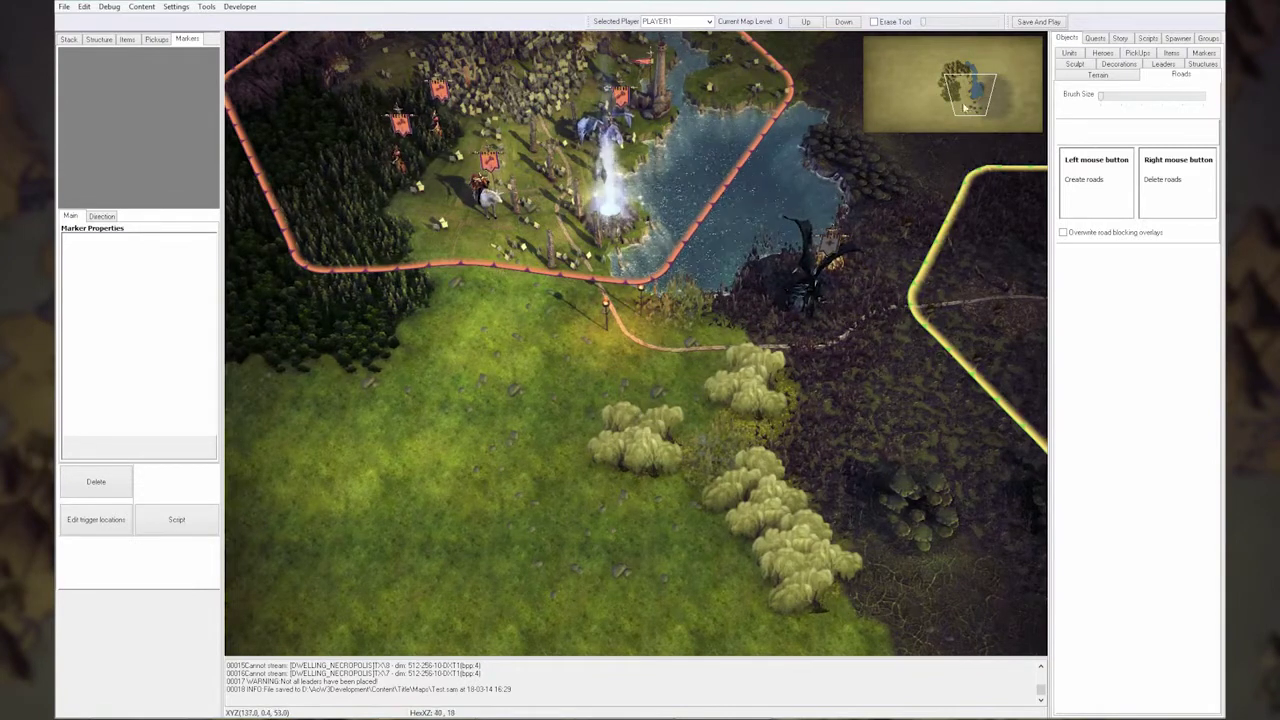
click(1108, 76)
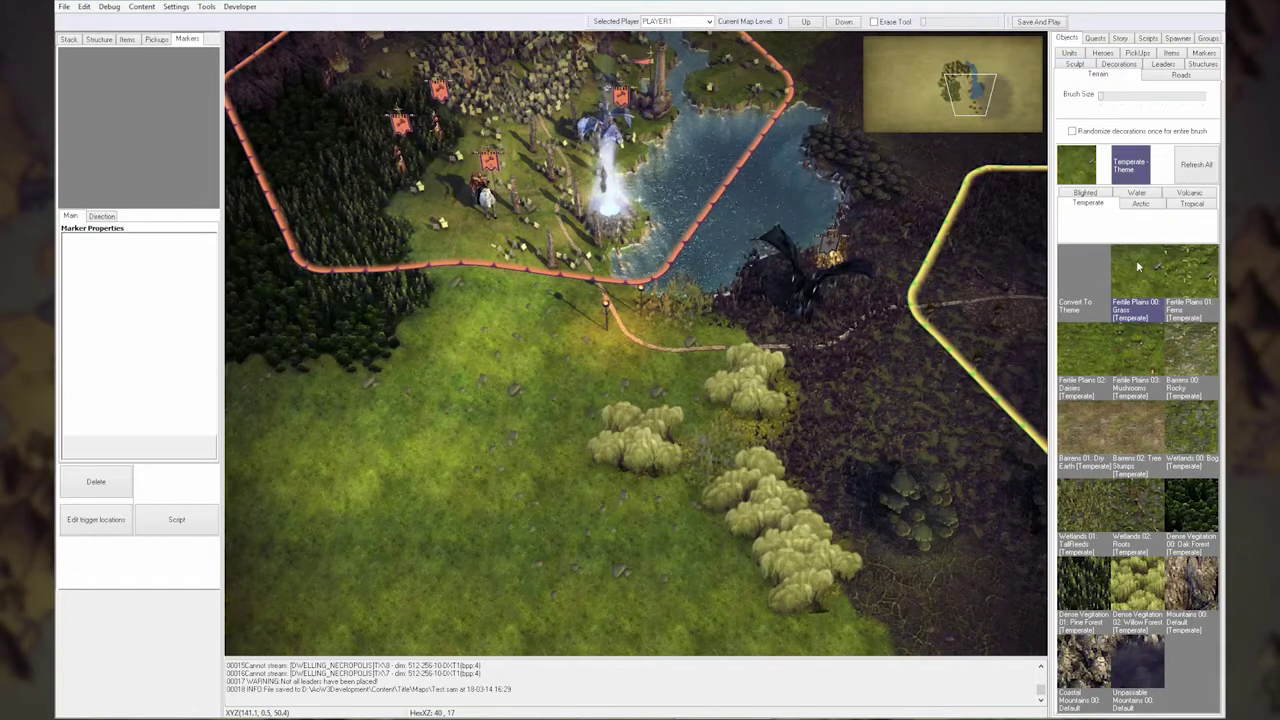
Step: Place a Pikes with Skulls Corner decoration by the dark settlement's road
drag(971, 107, 968, 98)
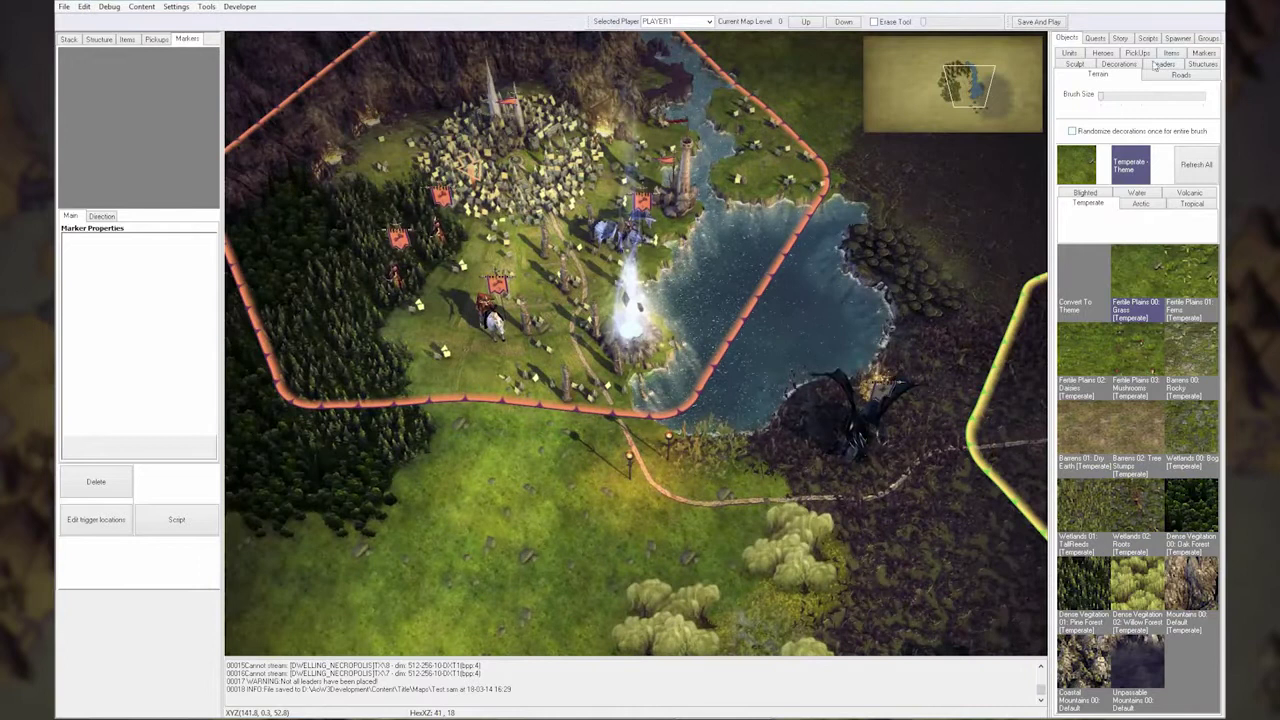
click(1119, 64)
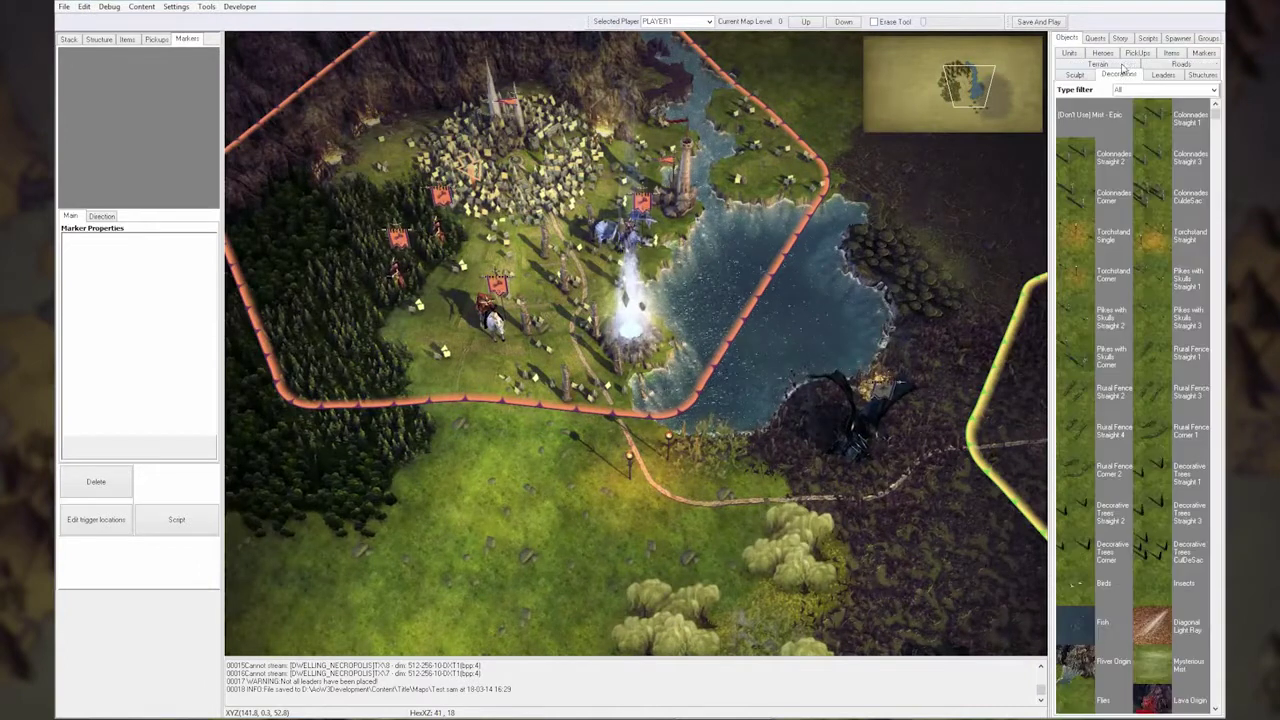
click(1076, 355)
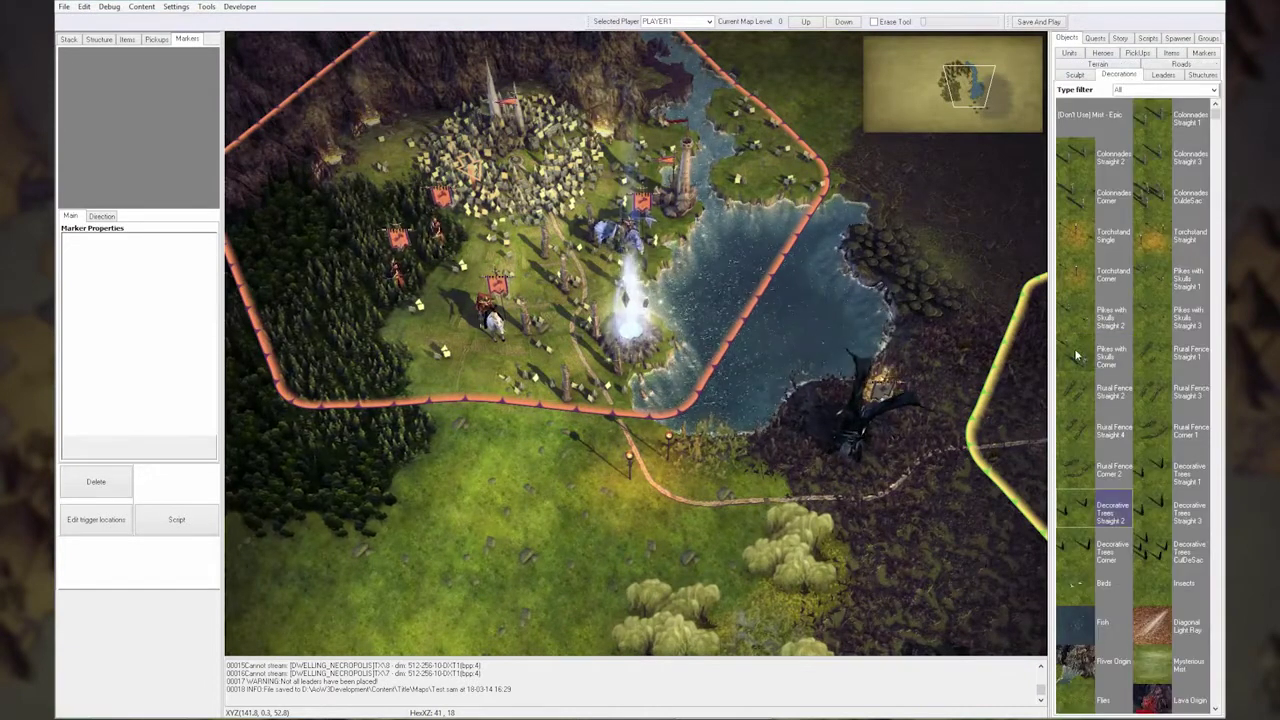
click(981, 110)
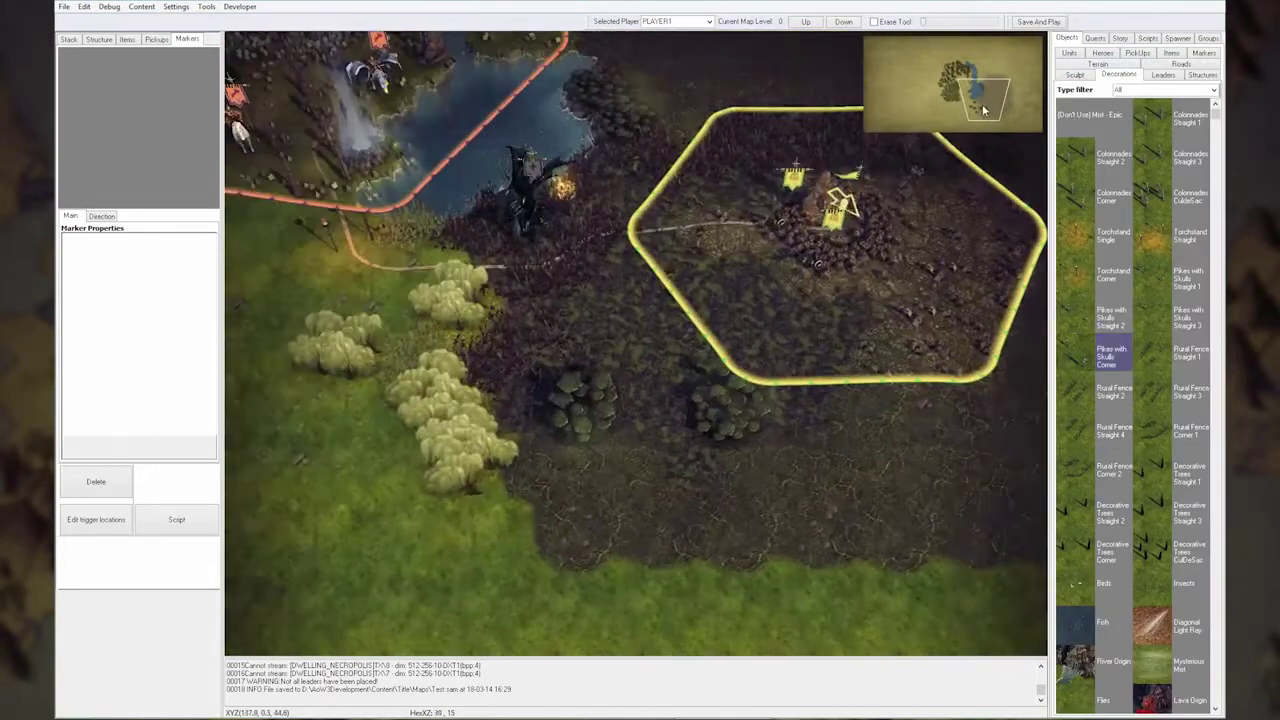
click(695, 250)
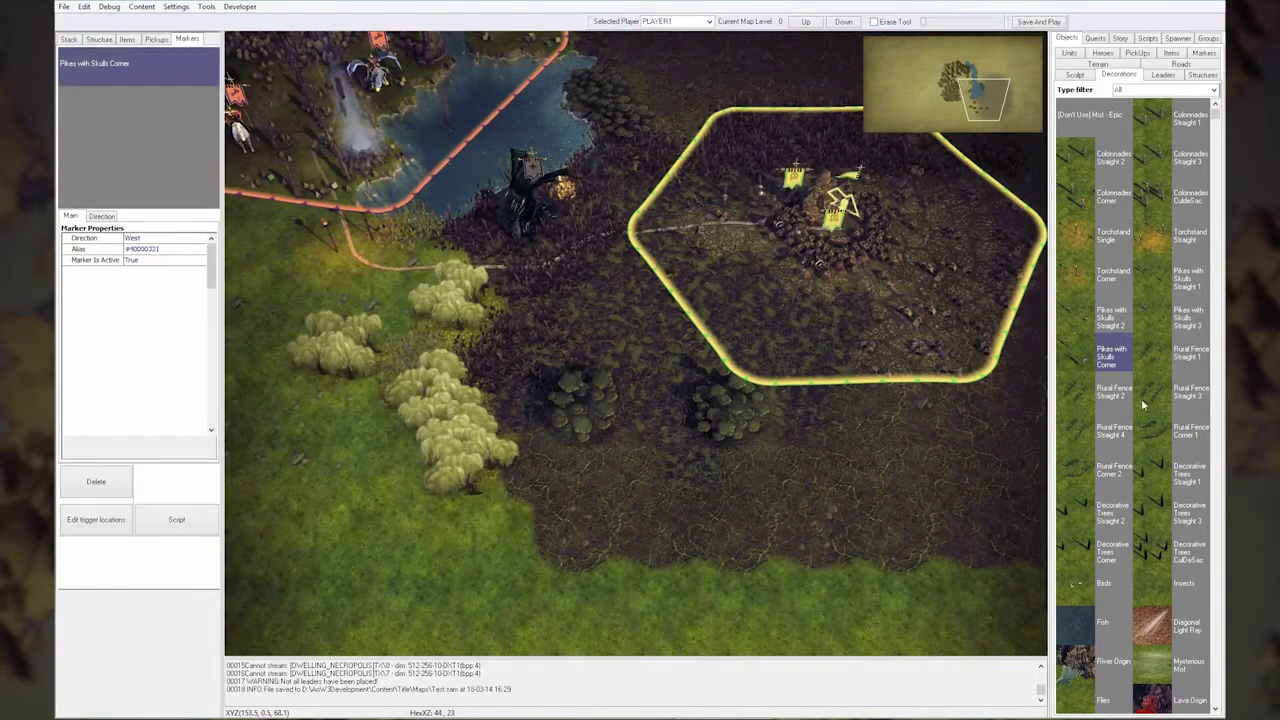
Step: Place two bones 3 decorations along the dark city's edge
scroll(1110, 430, down, 3)
scroll(1090, 457, down, 3)
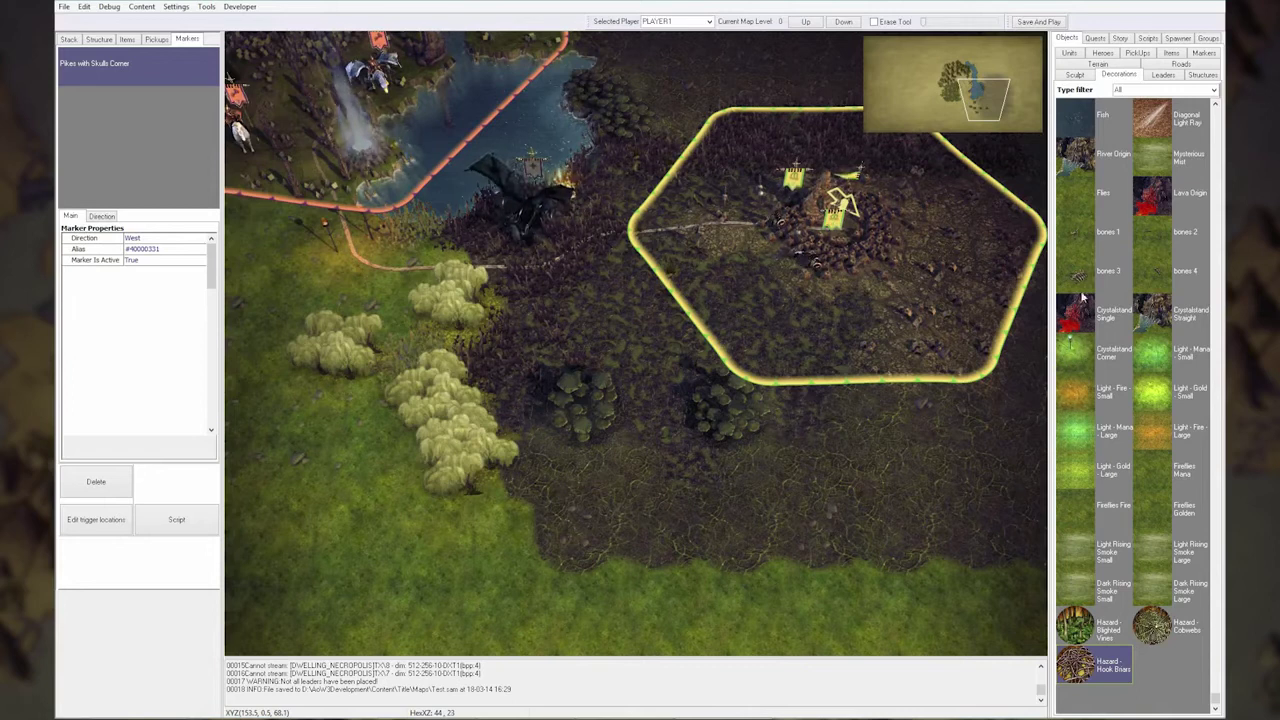
click(1100, 270)
click(719, 314)
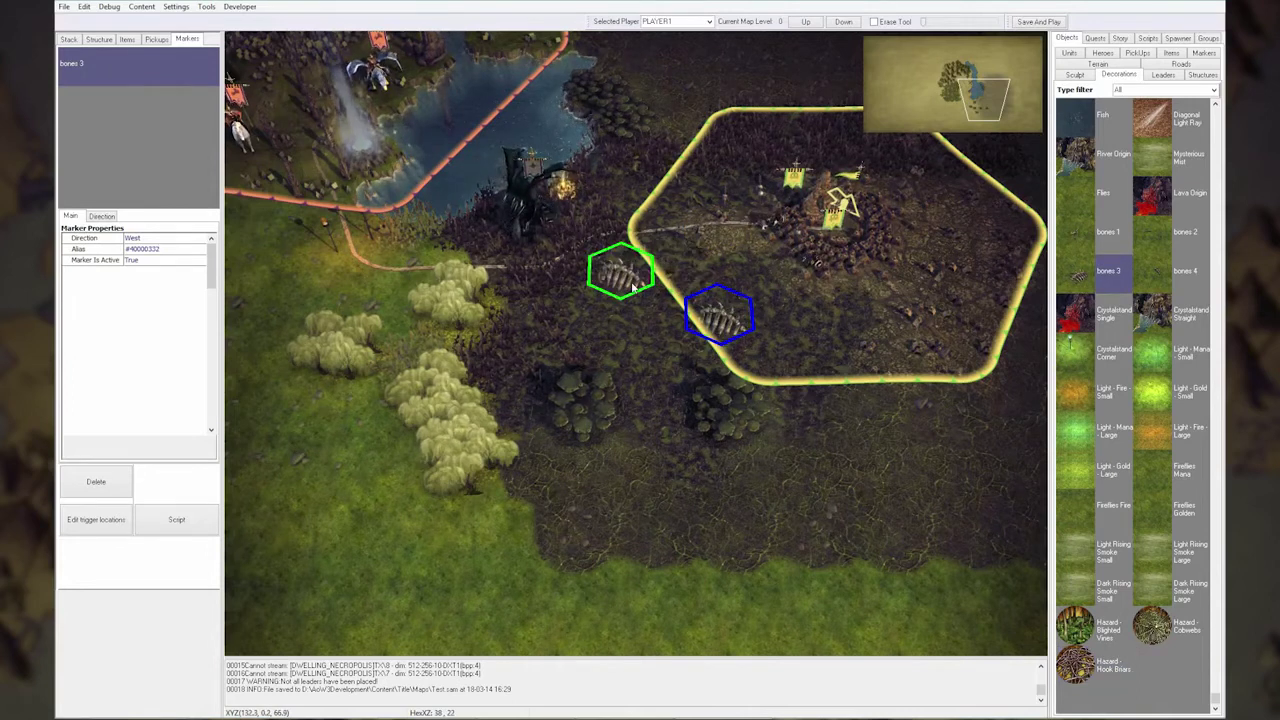
click(622, 270)
right_click(760, 340)
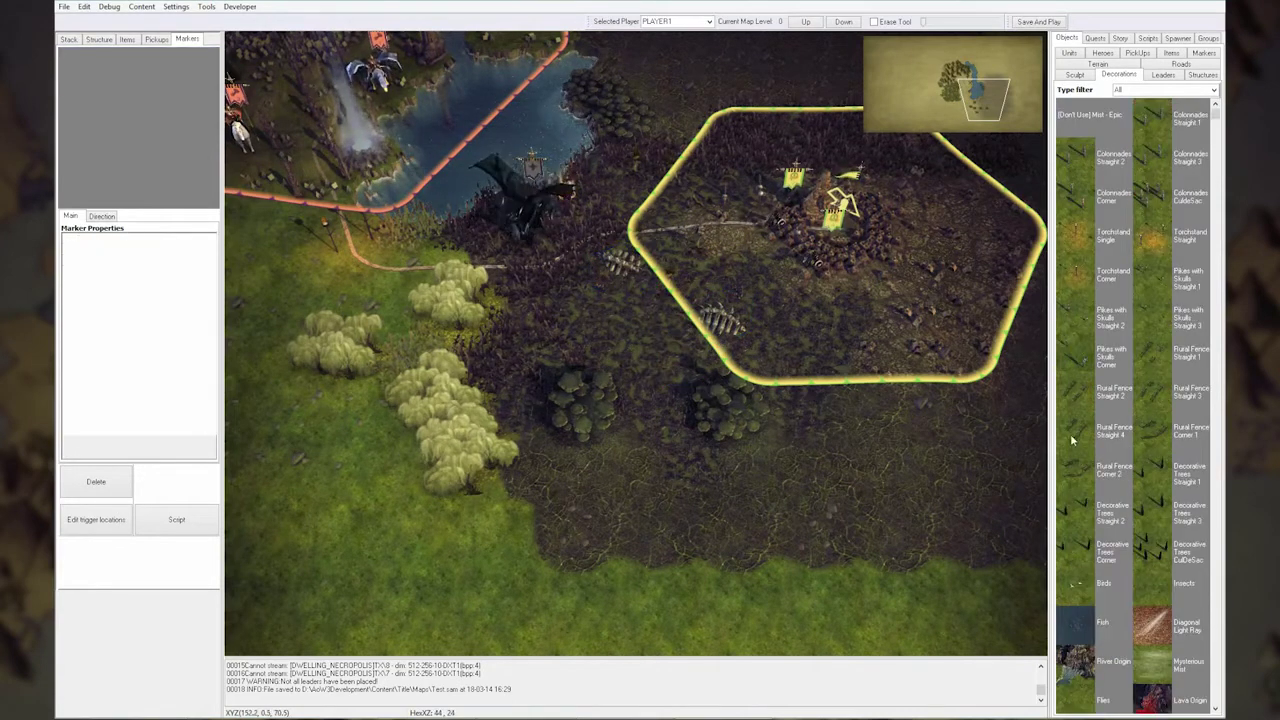
Step: Scatter five patches of Mysterious Mist around the dark city and road
scroll(1088, 496, down, 2)
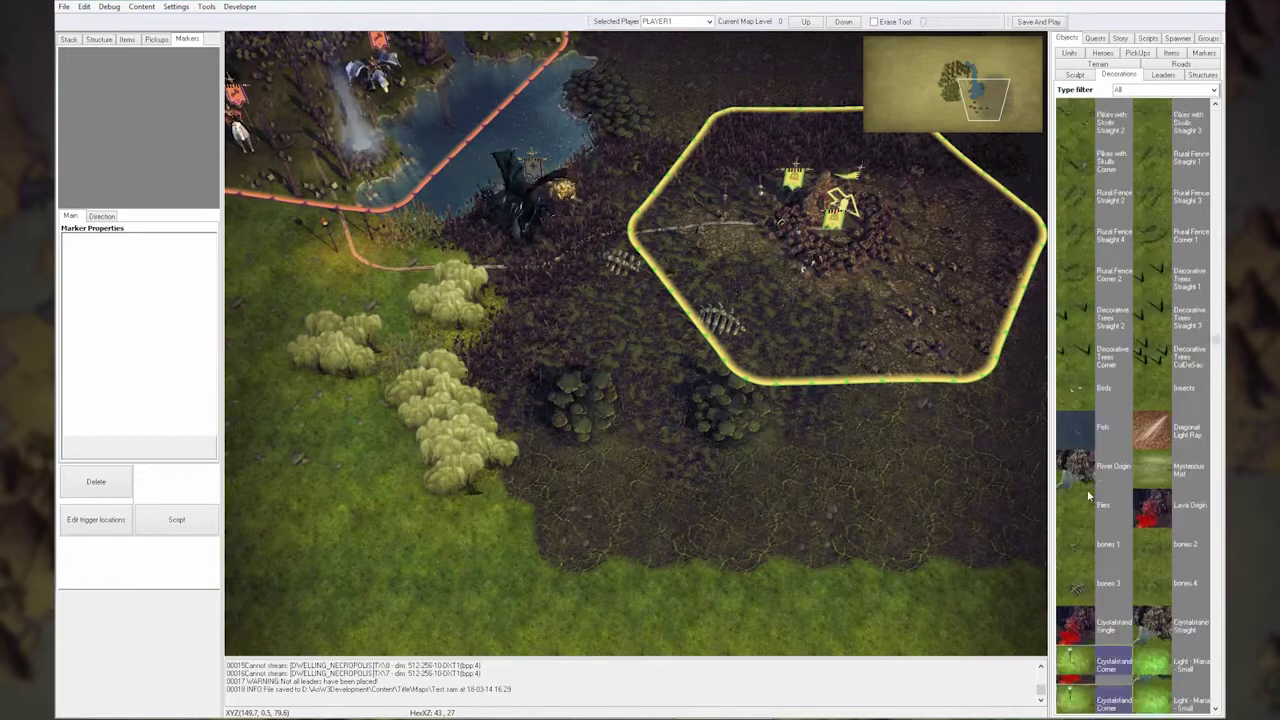
scroll(1088, 496, down, 3)
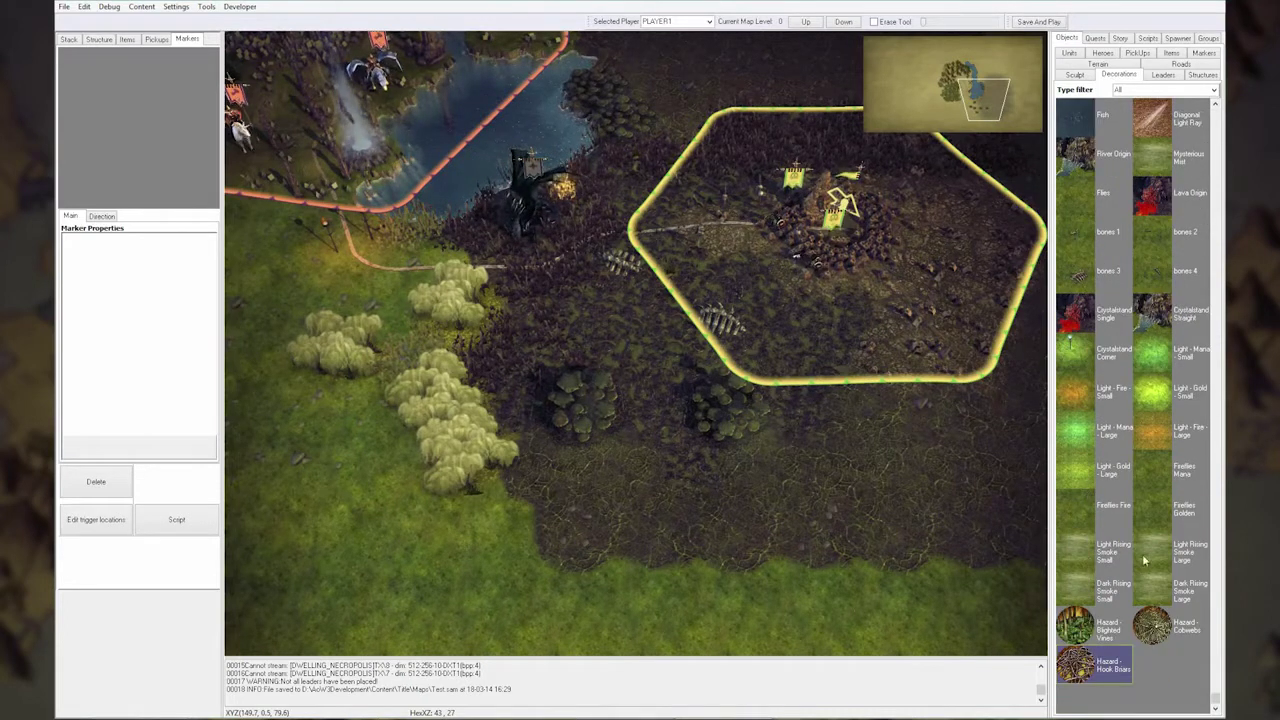
click(1150, 157)
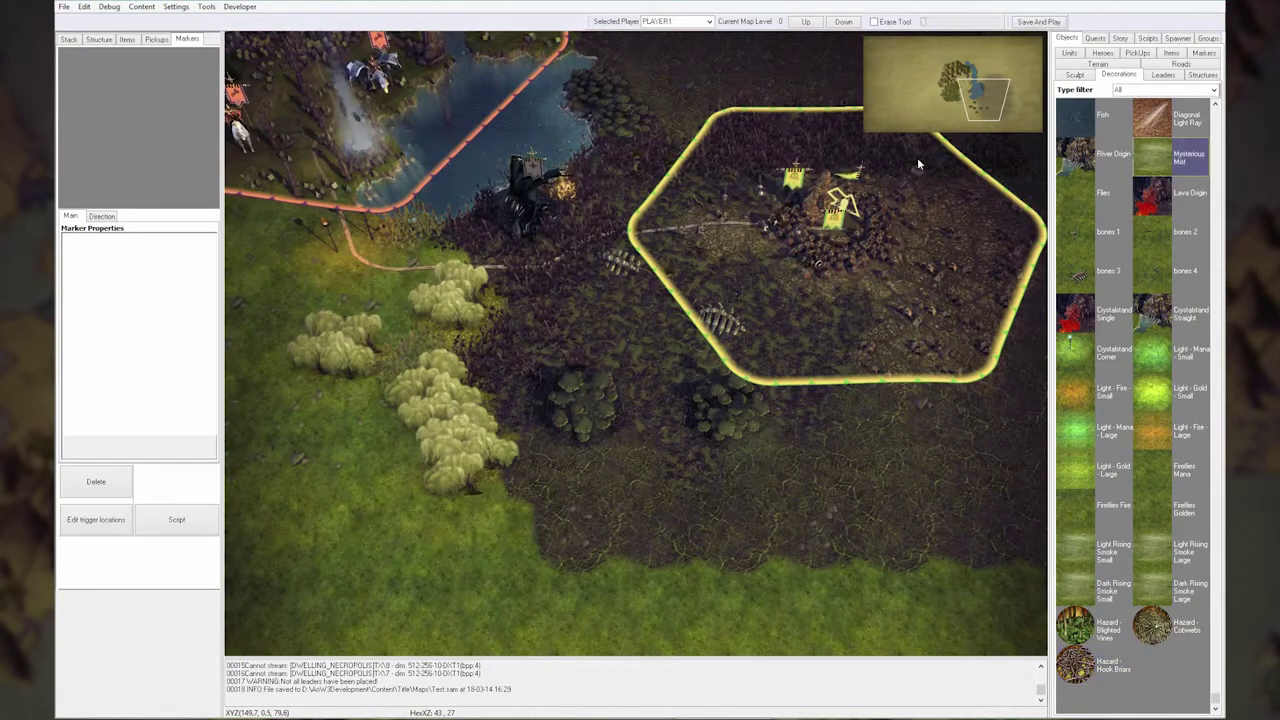
click(676, 178)
click(520, 310)
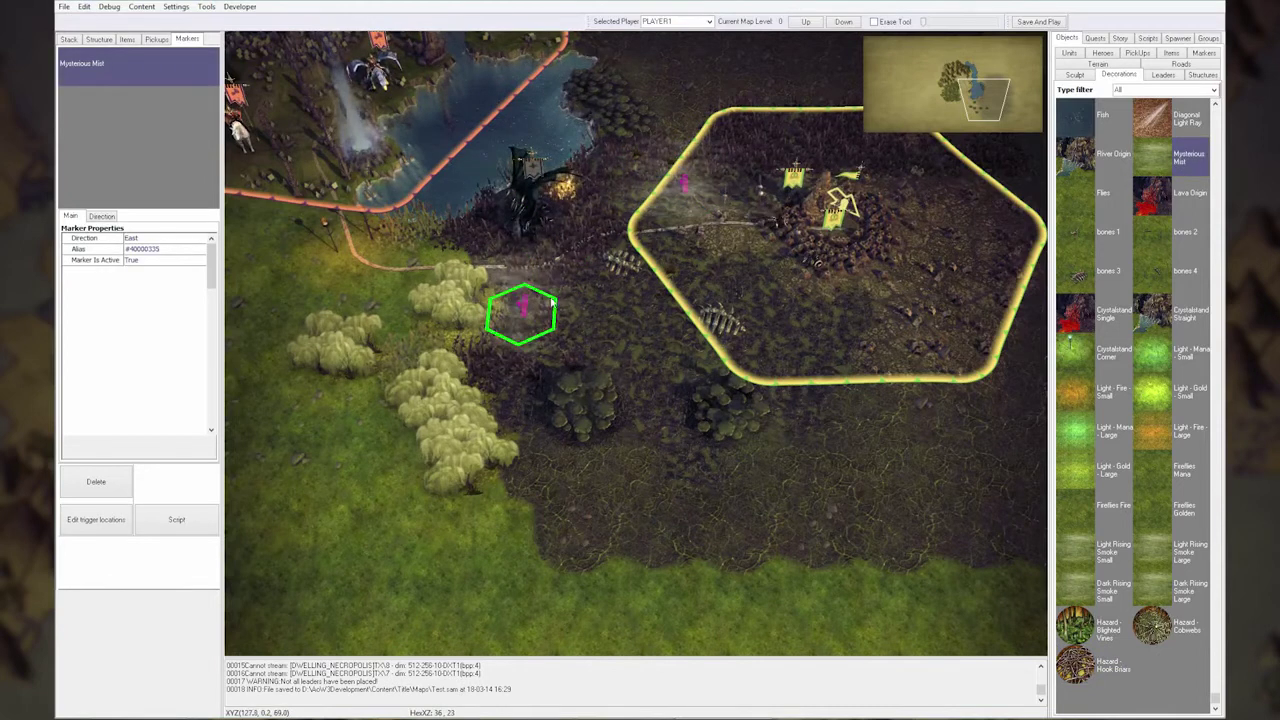
click(577, 209)
click(467, 226)
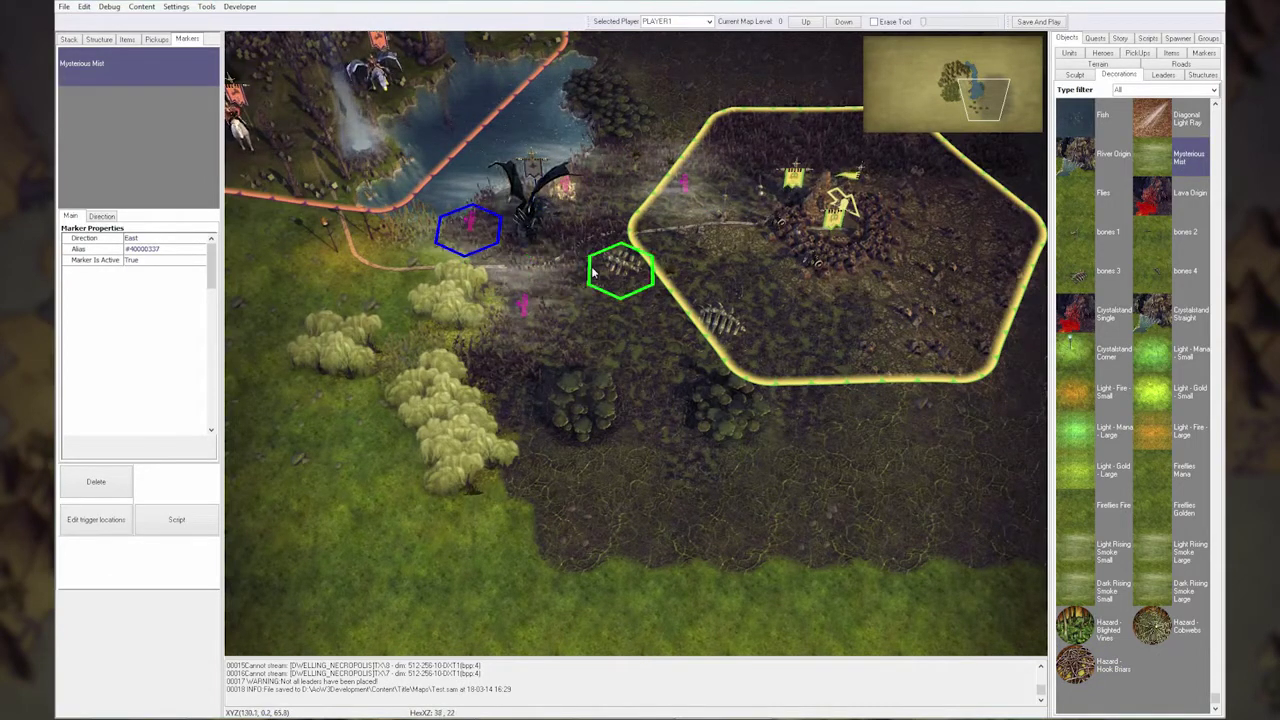
click(592, 272)
Step: Pick the Light - Fire - Large decoration, then Save And Play the map
scroll(764, 366, up, 2)
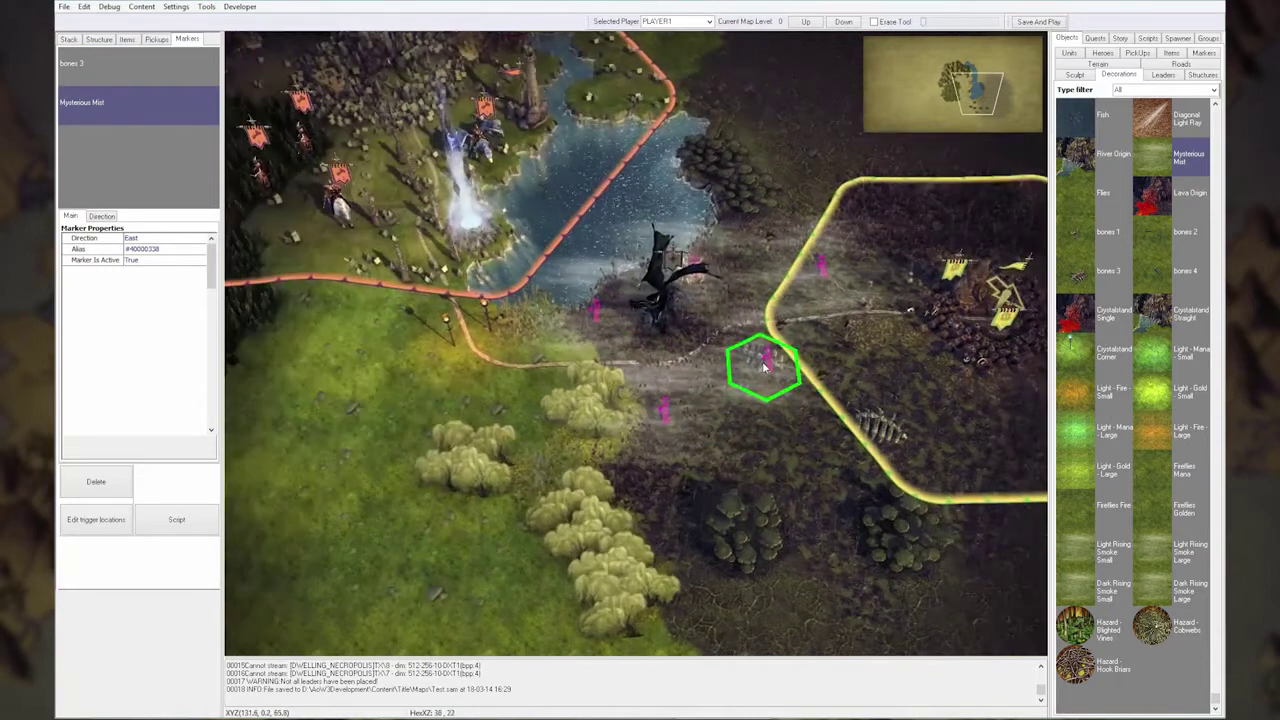
key(Right)
key(Down)
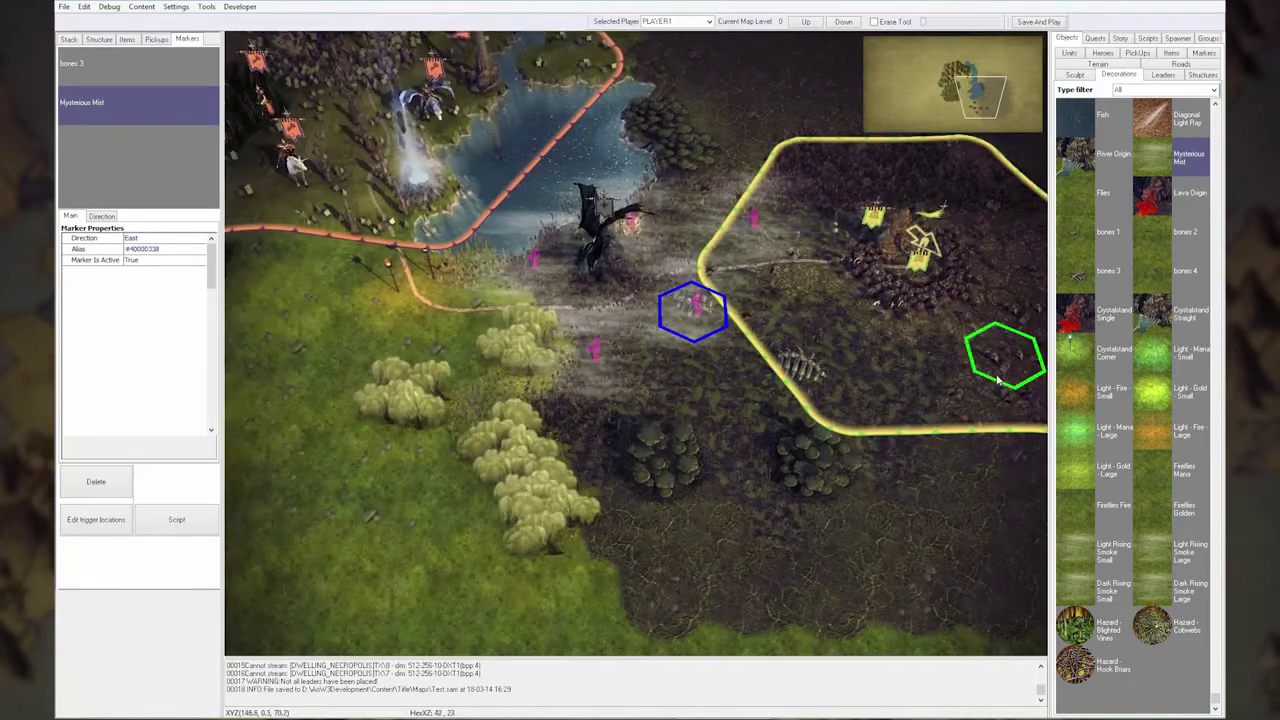
click(1180, 313)
click(1180, 270)
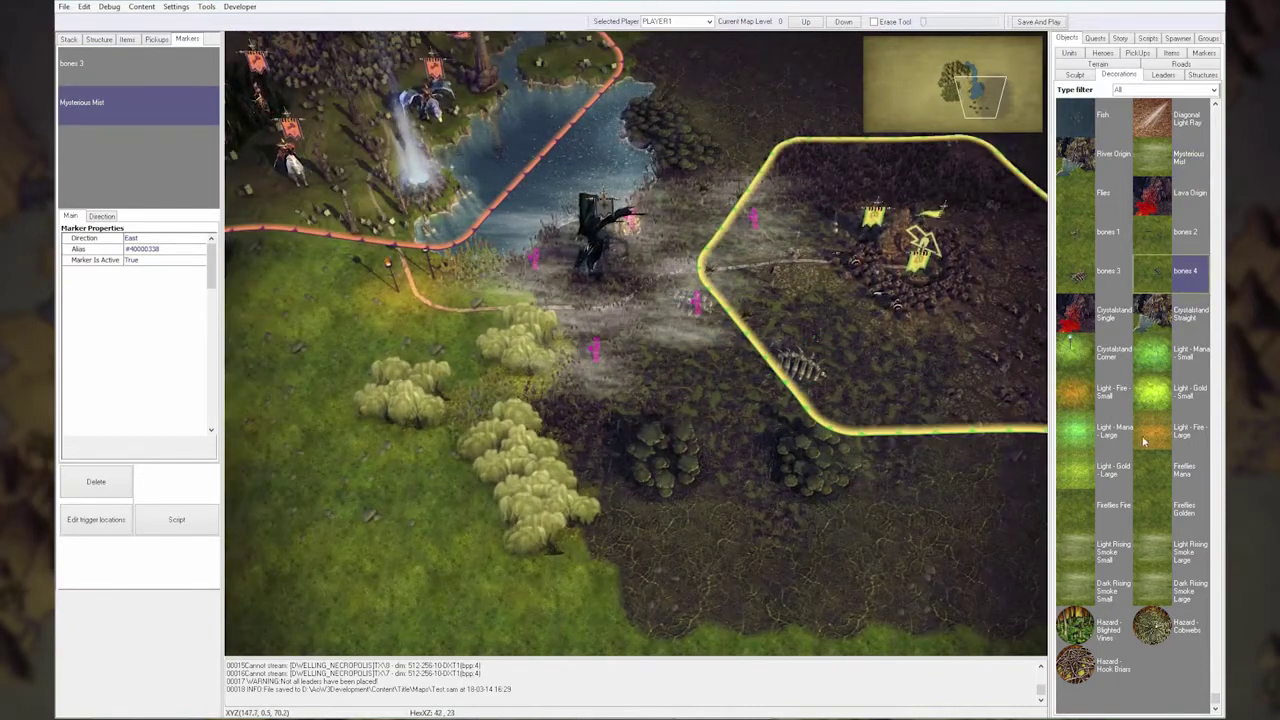
click(1160, 437)
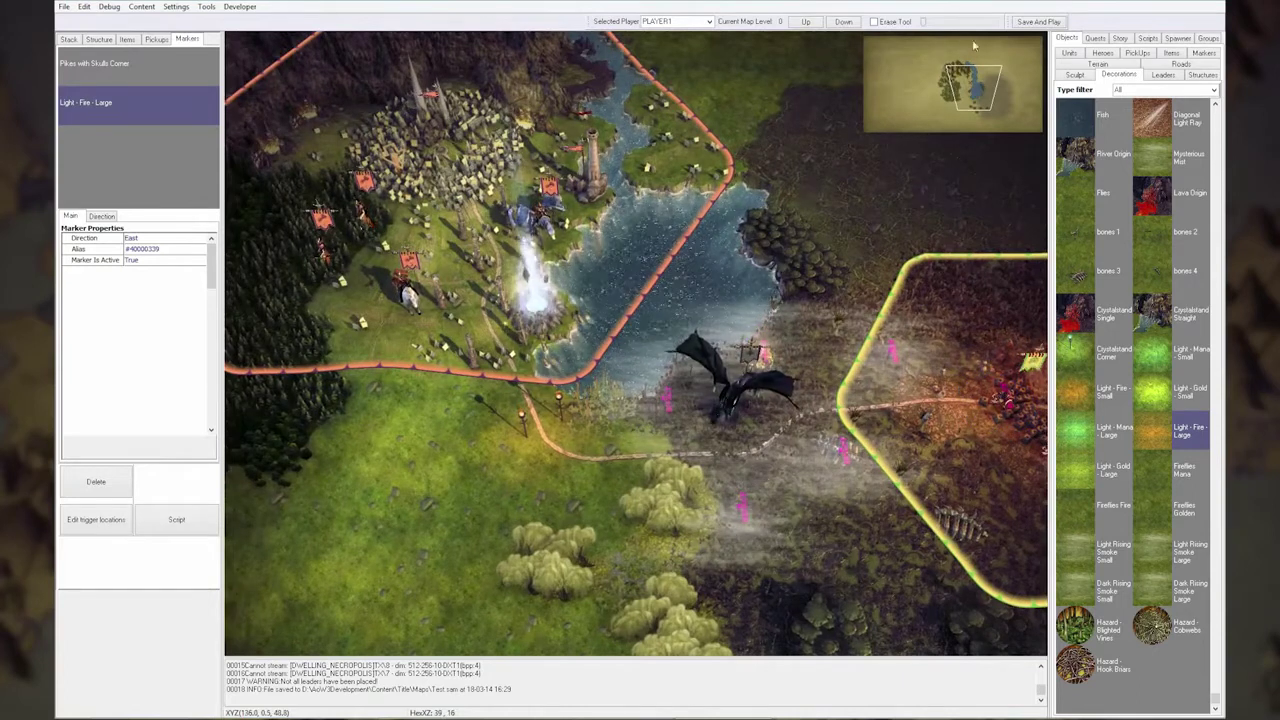
click(1032, 22)
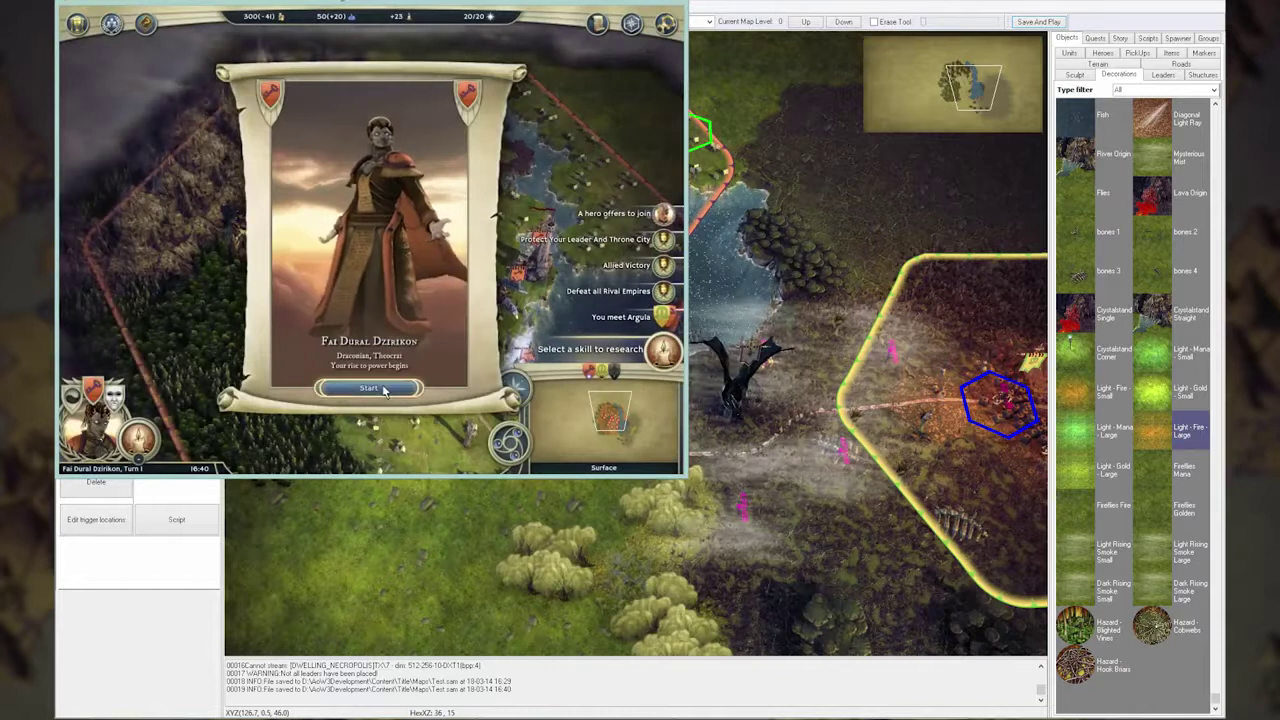
Step: Dismiss the leader intro and sweep the game camera over the throne city
click(399, 337)
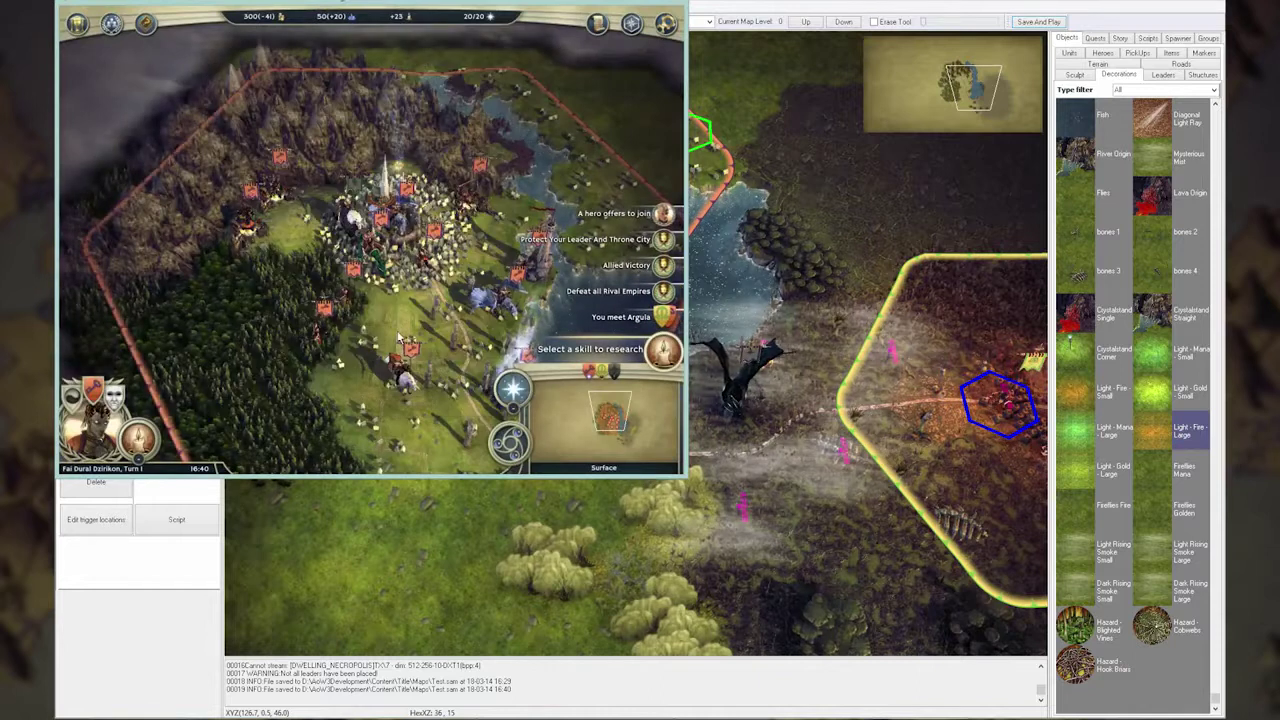
middle_drag(437, 248, 295, 196)
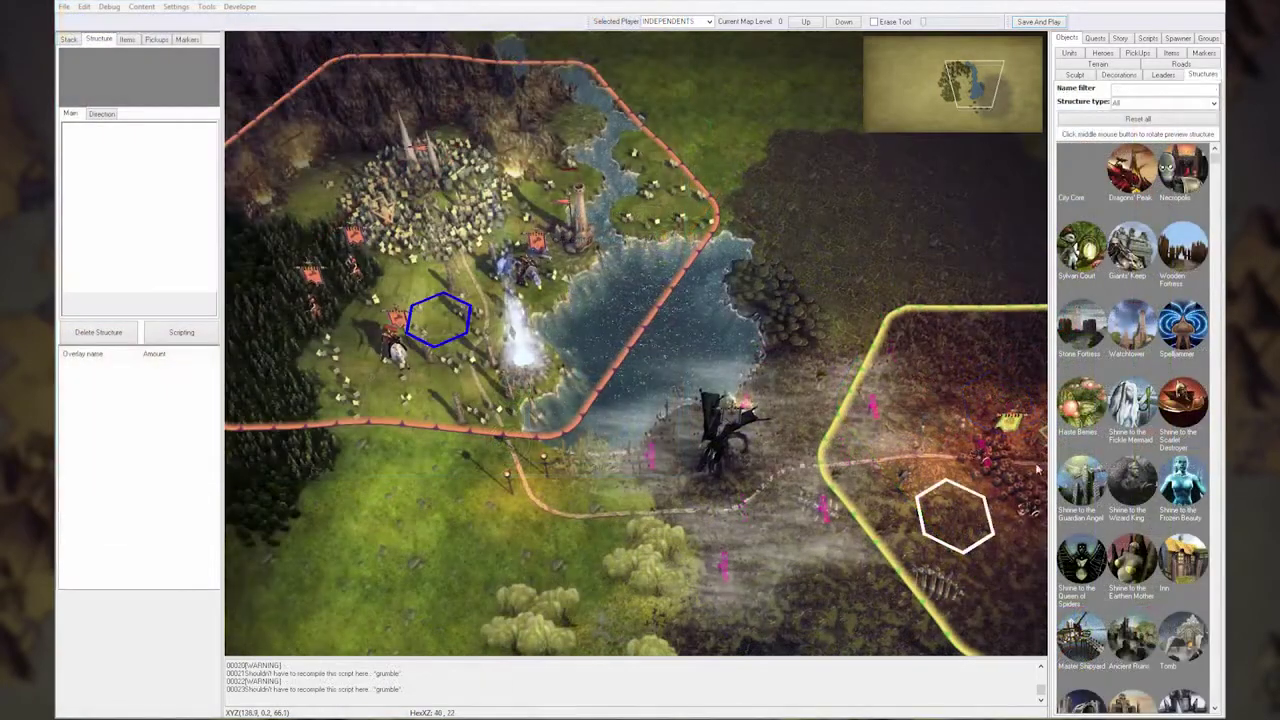
Step: Re-centre the view on the elf city and open Map Settings
click(970, 94)
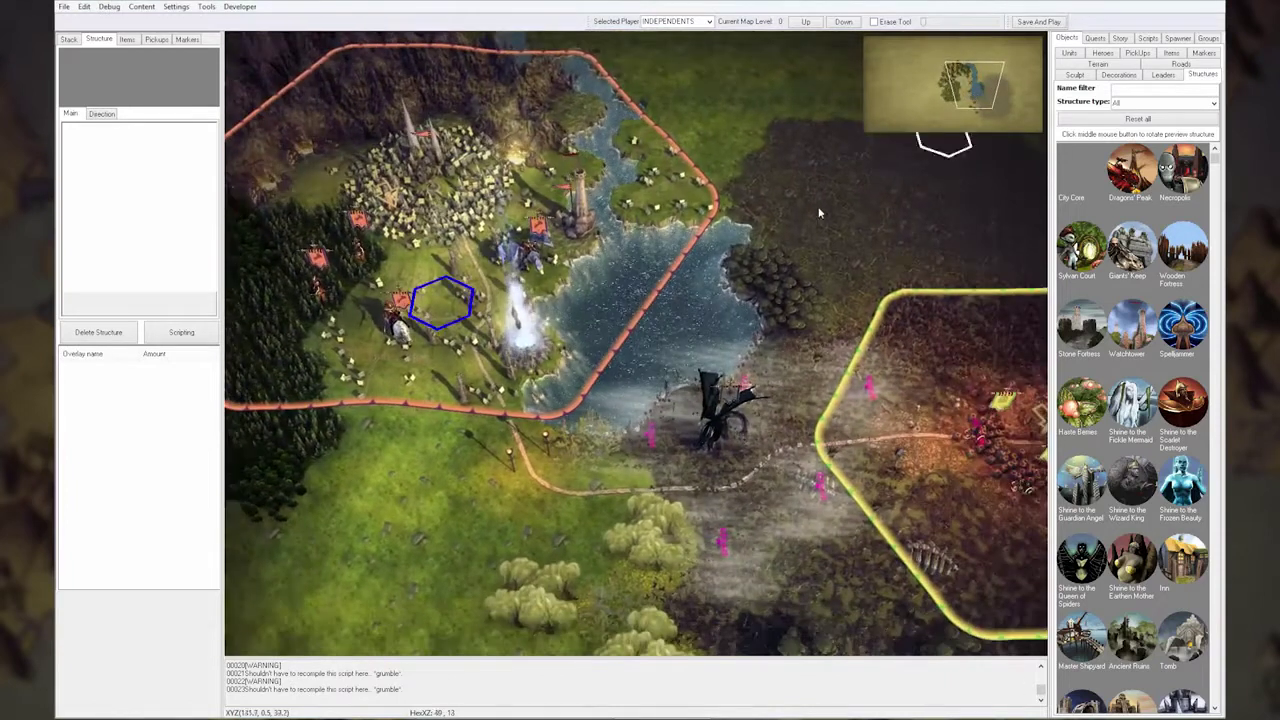
click(177, 7)
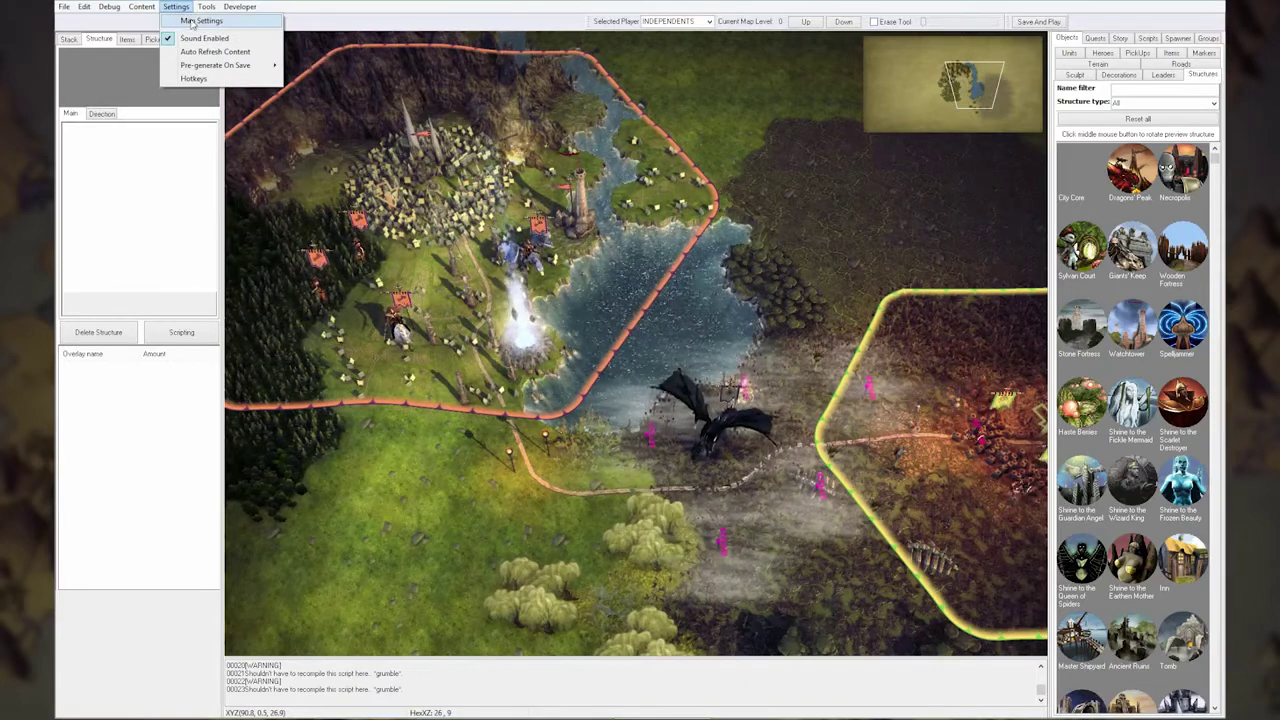
click(226, 24)
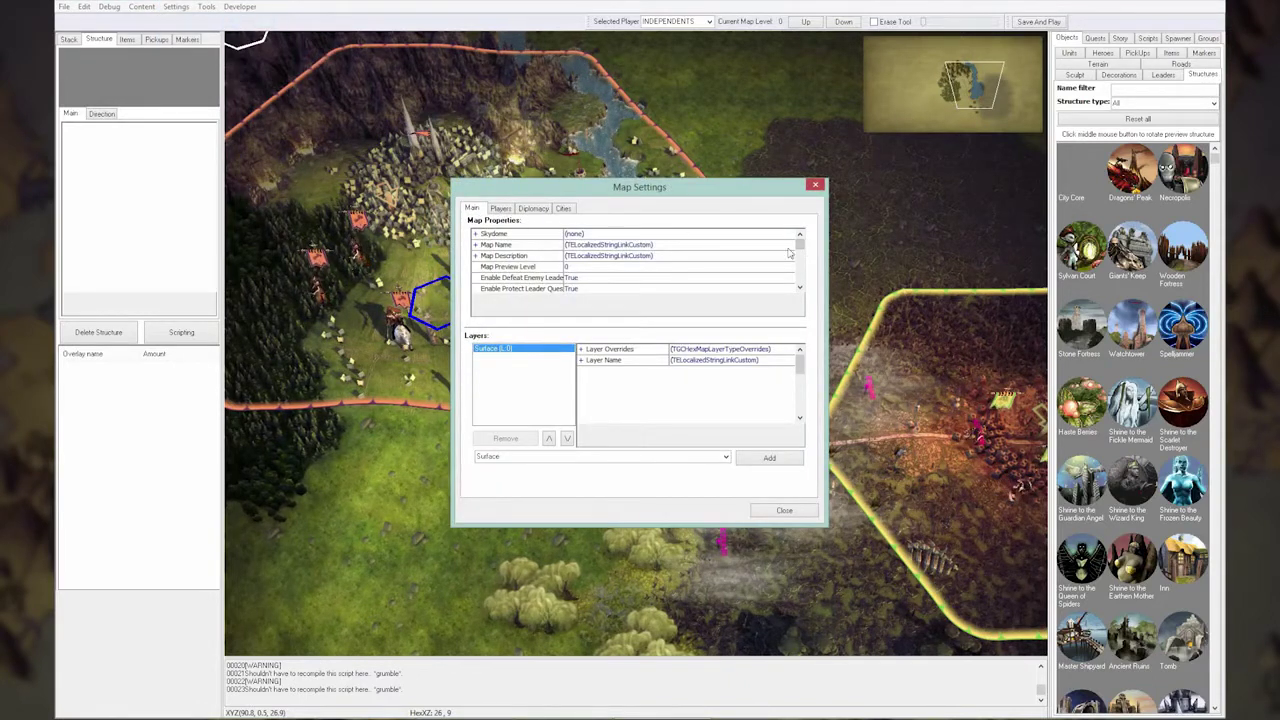
Step: Expand User Settings, keep the win condition at Default, and review hero and lord limits
drag(802, 250, 807, 266)
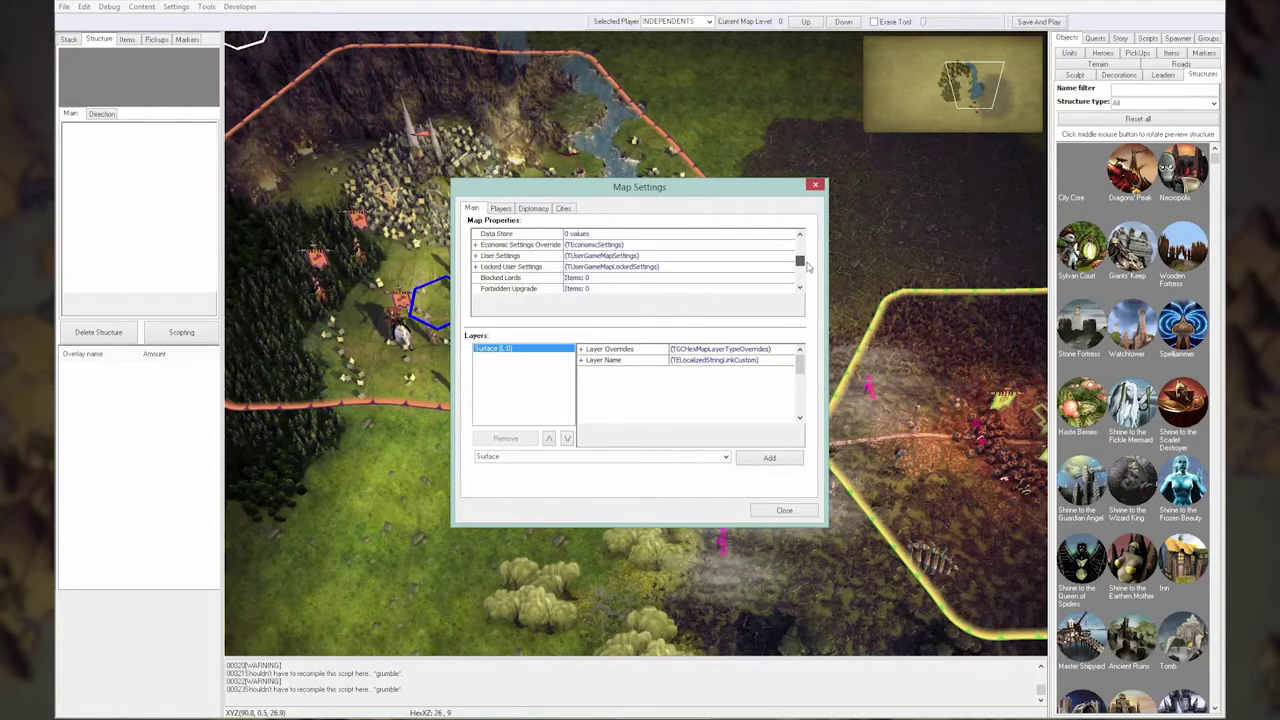
click(476, 257)
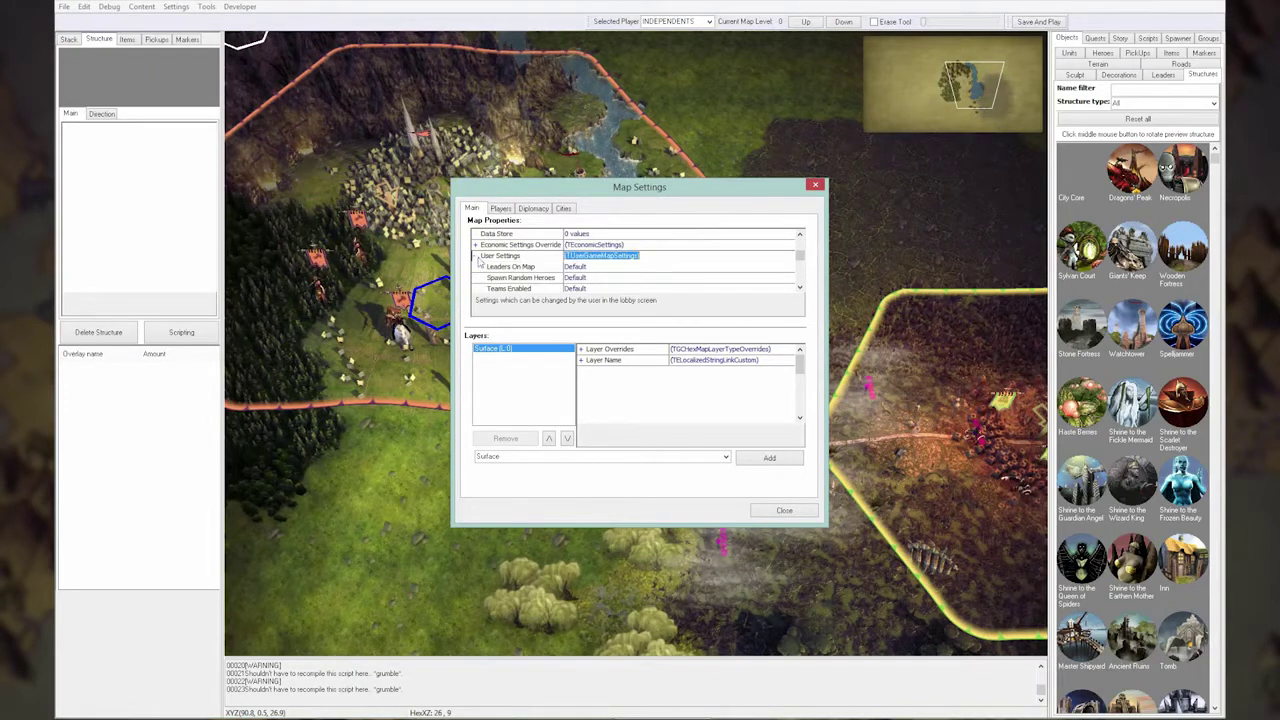
drag(800, 259, 805, 268)
scroll(805, 268, down, 1)
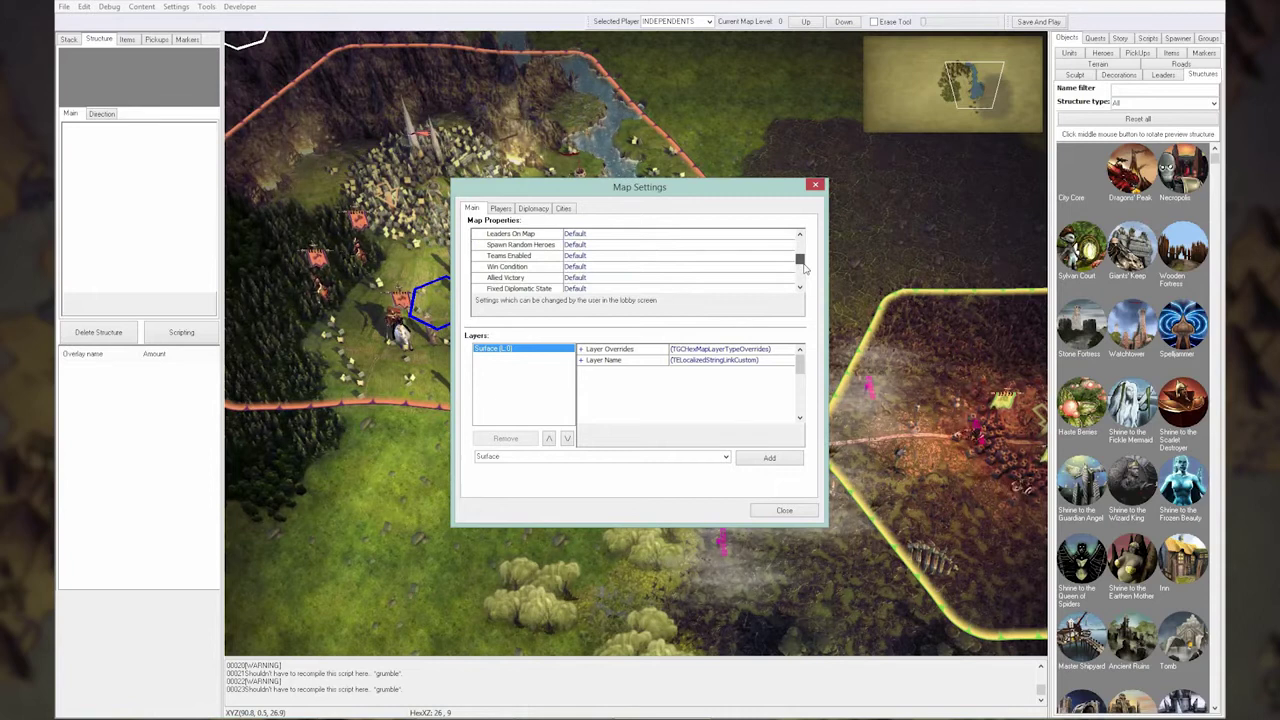
click(619, 267)
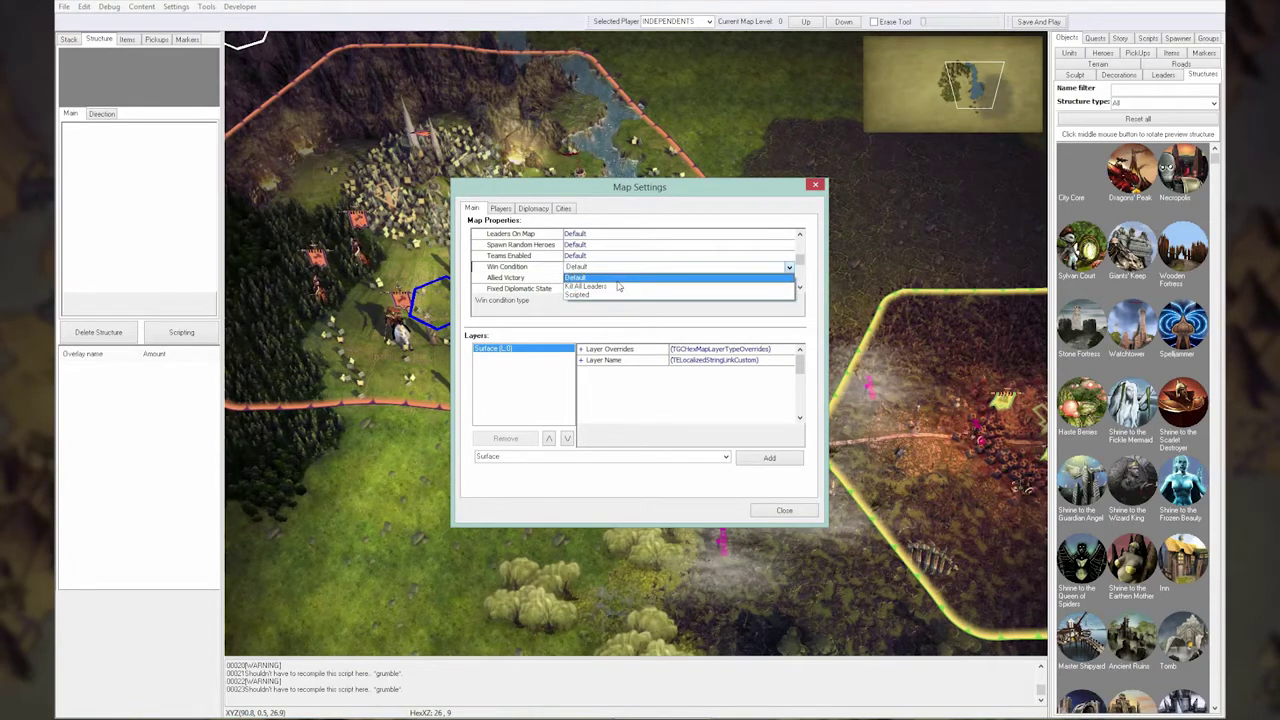
click(620, 277)
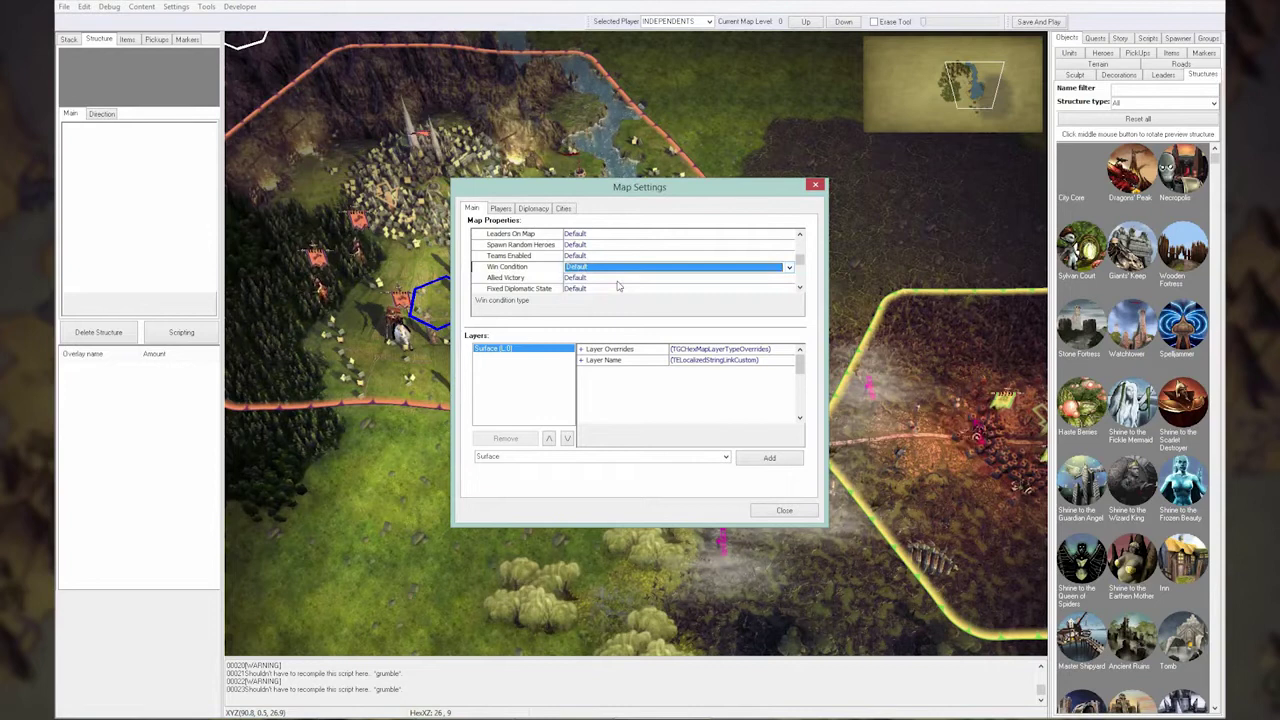
click(800, 288)
click(800, 288)
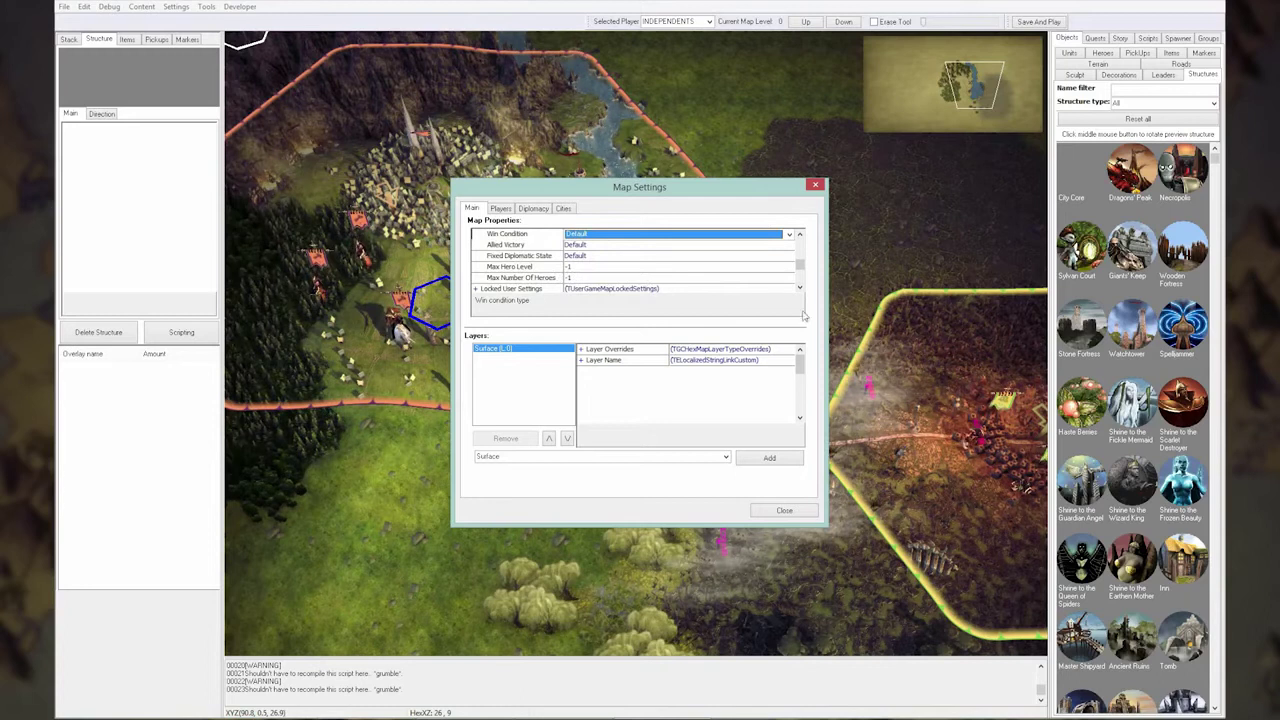
click(800, 288)
click(800, 288)
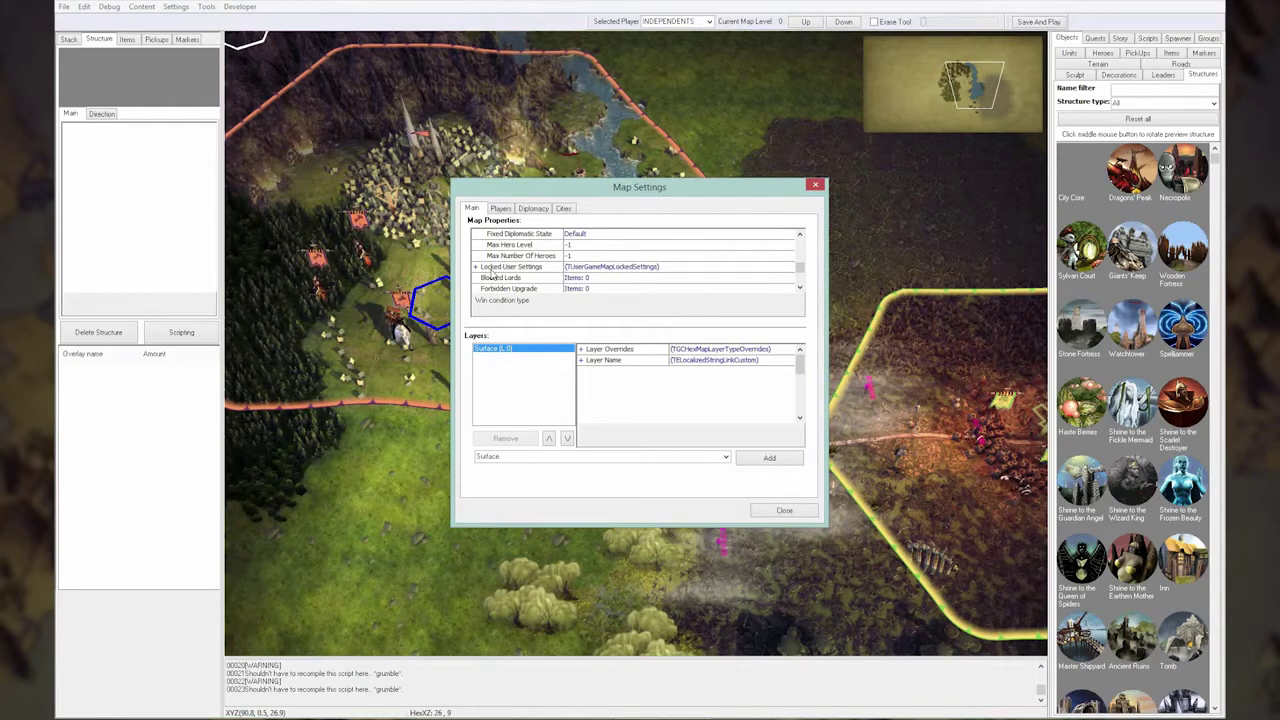
Step: Leave the Player1/Player2 diplomacy relation at X, view Cities, and close Map Settings
click(500, 208)
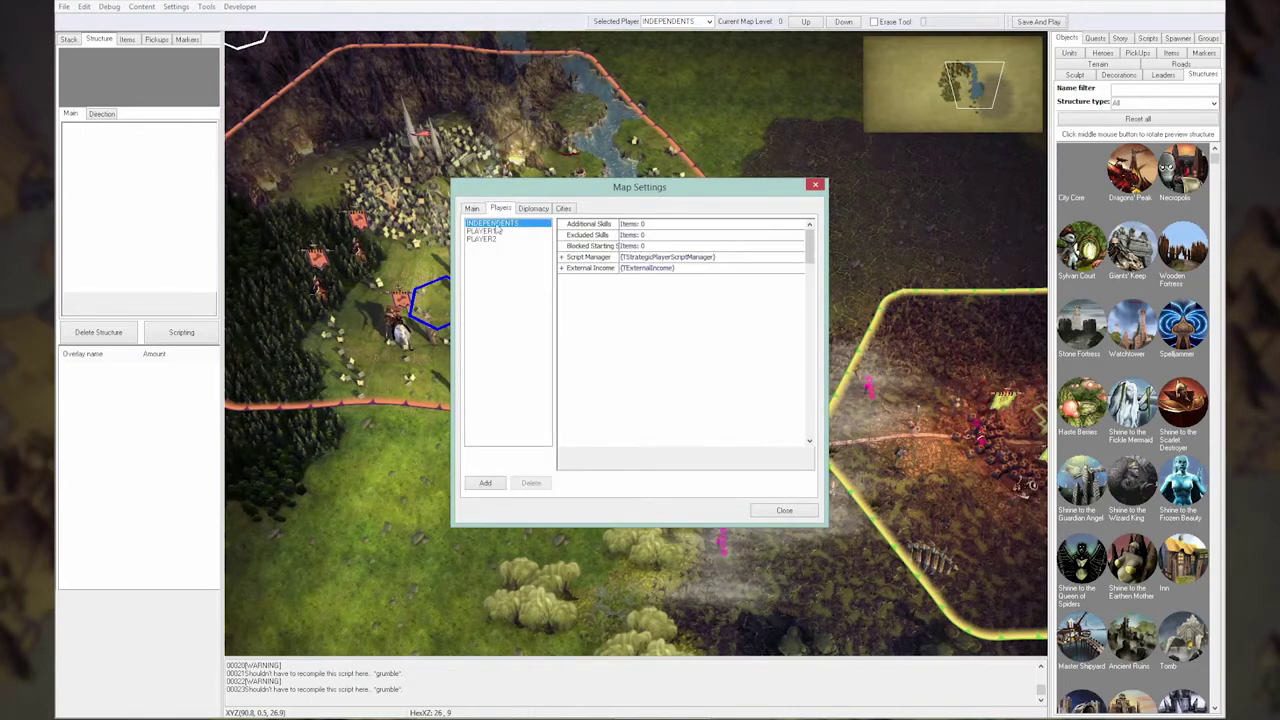
click(533, 208)
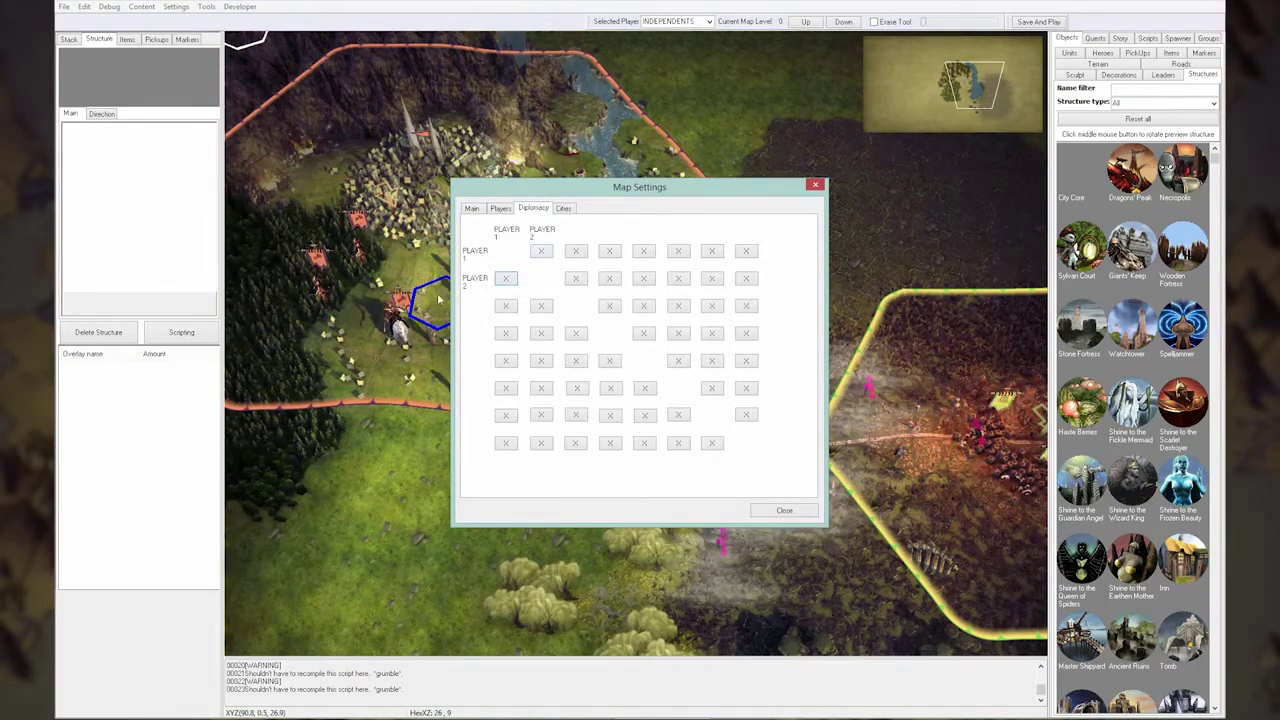
click(543, 253)
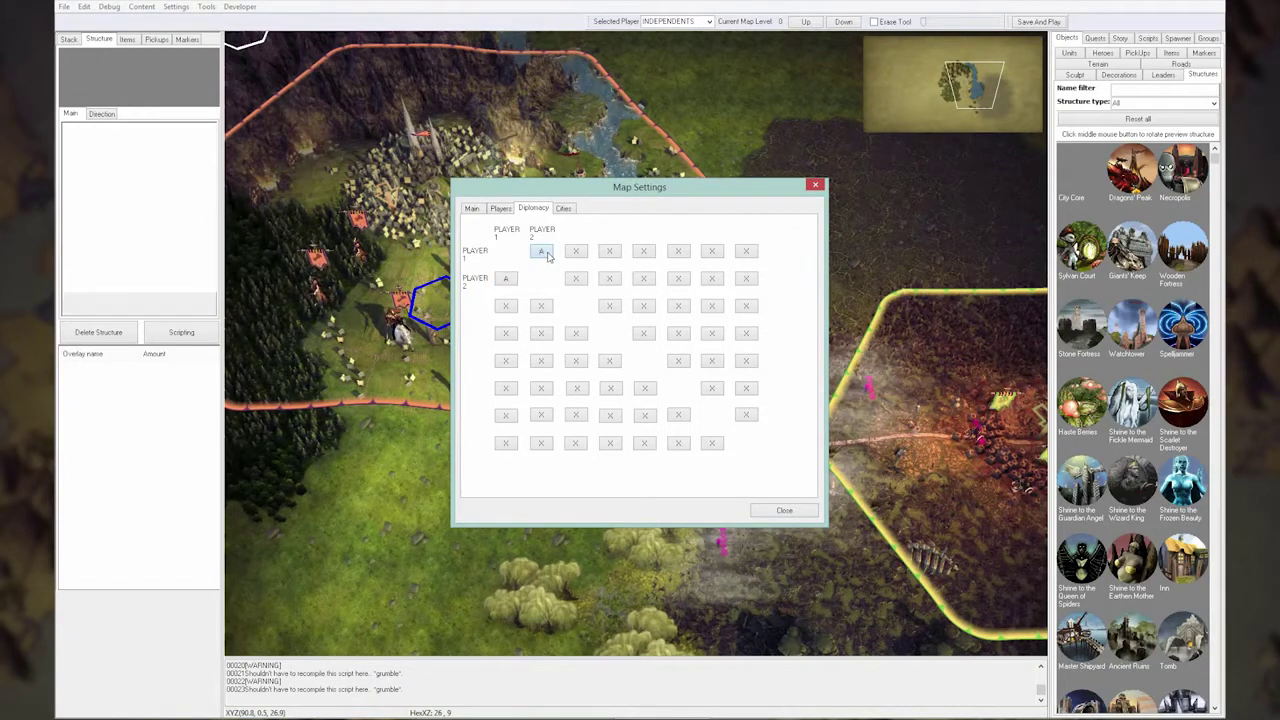
click(545, 253)
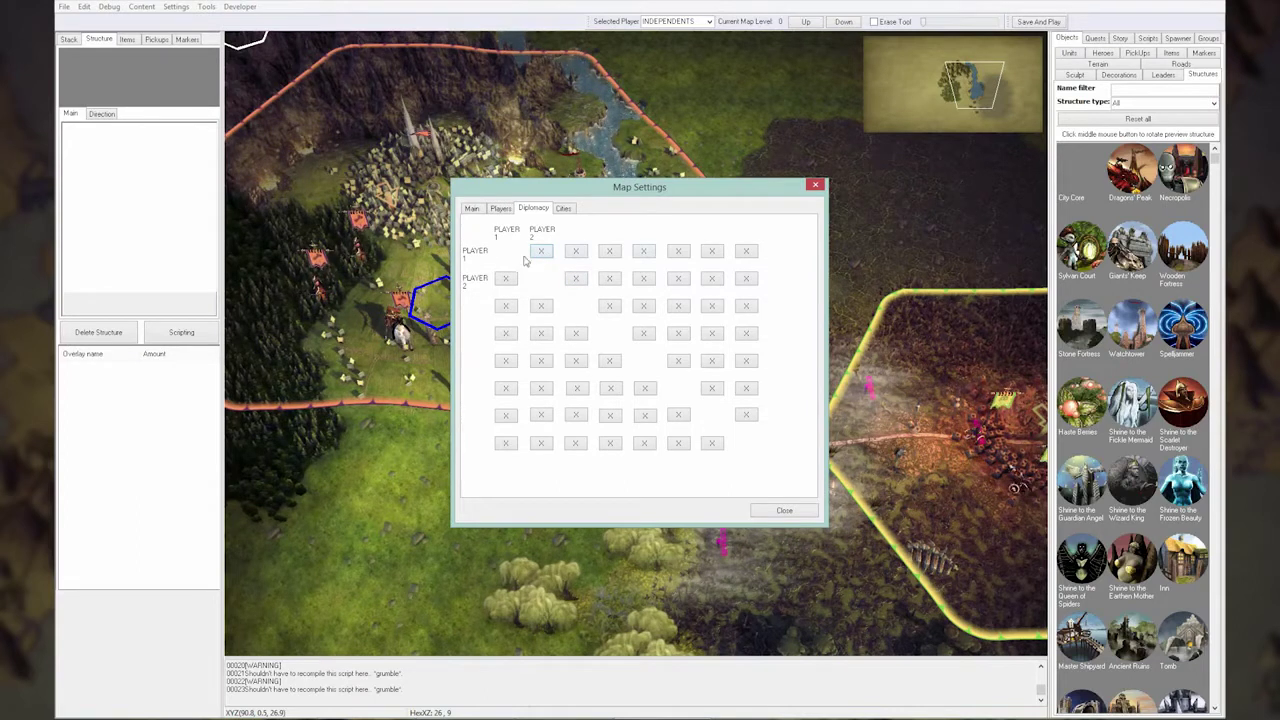
click(564, 209)
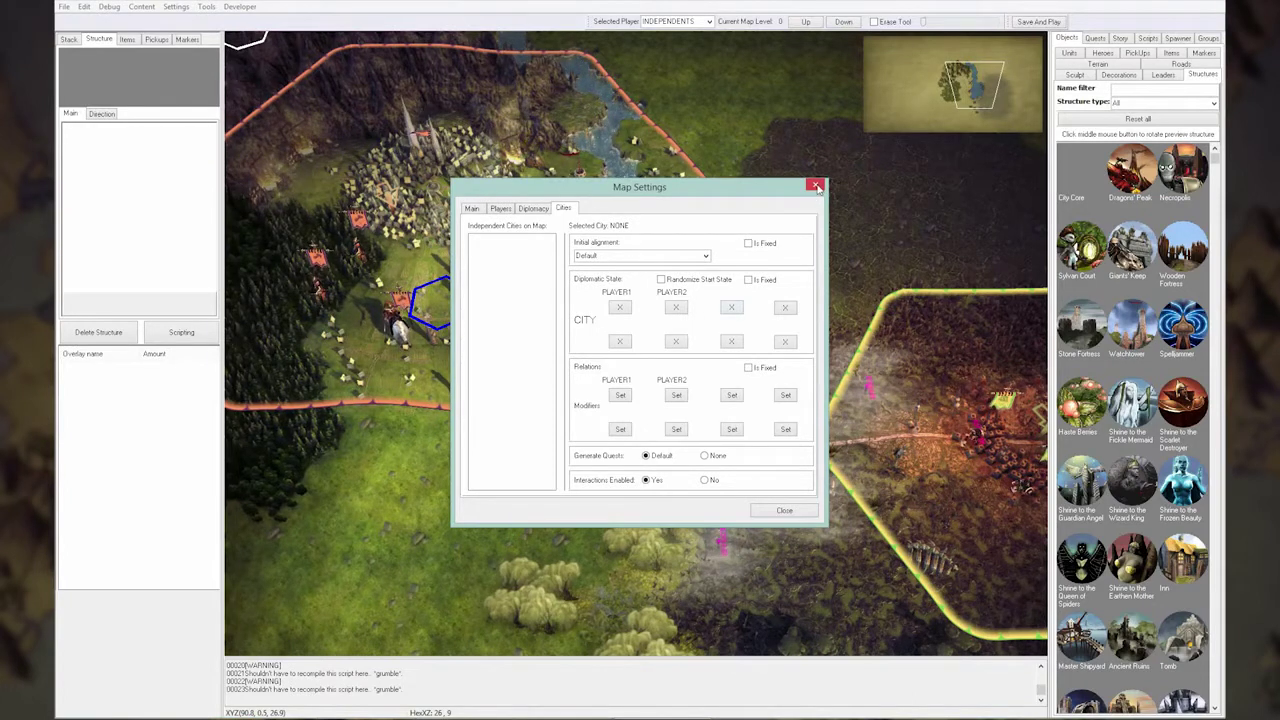
click(816, 187)
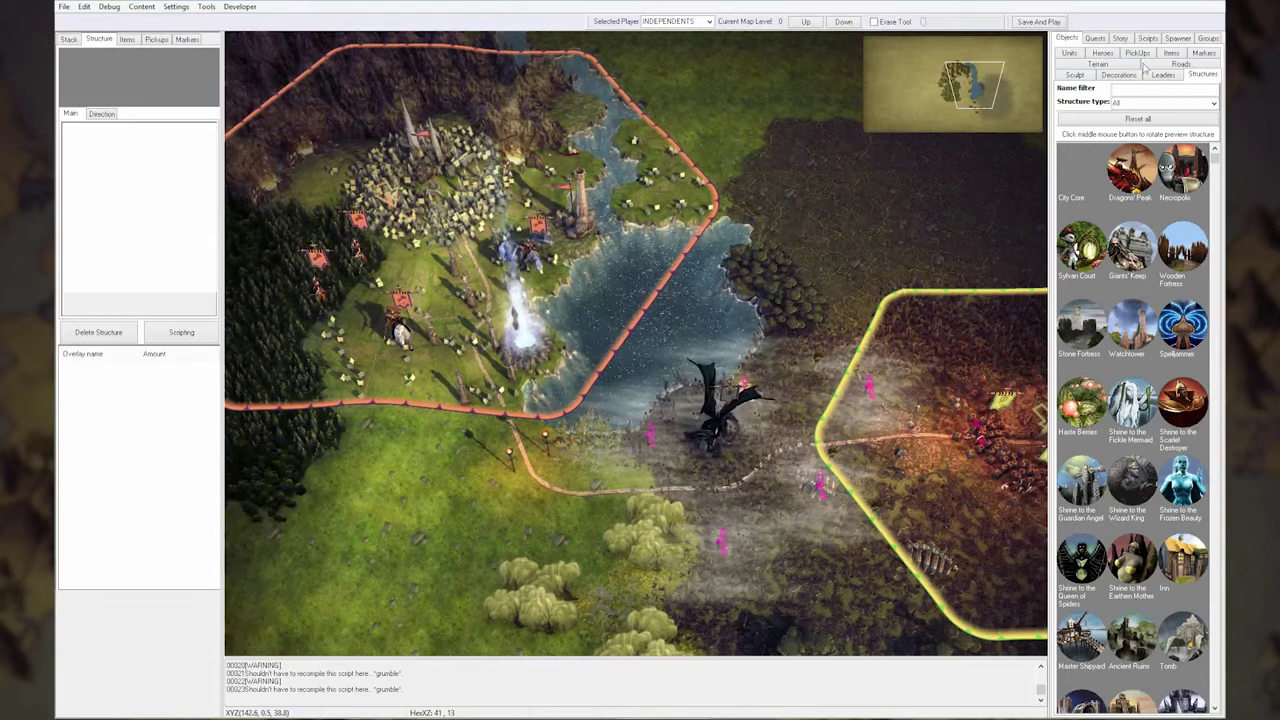
Step: Place a Stack Area Trigger marker on the hex beside the elf city's tower
click(1205, 54)
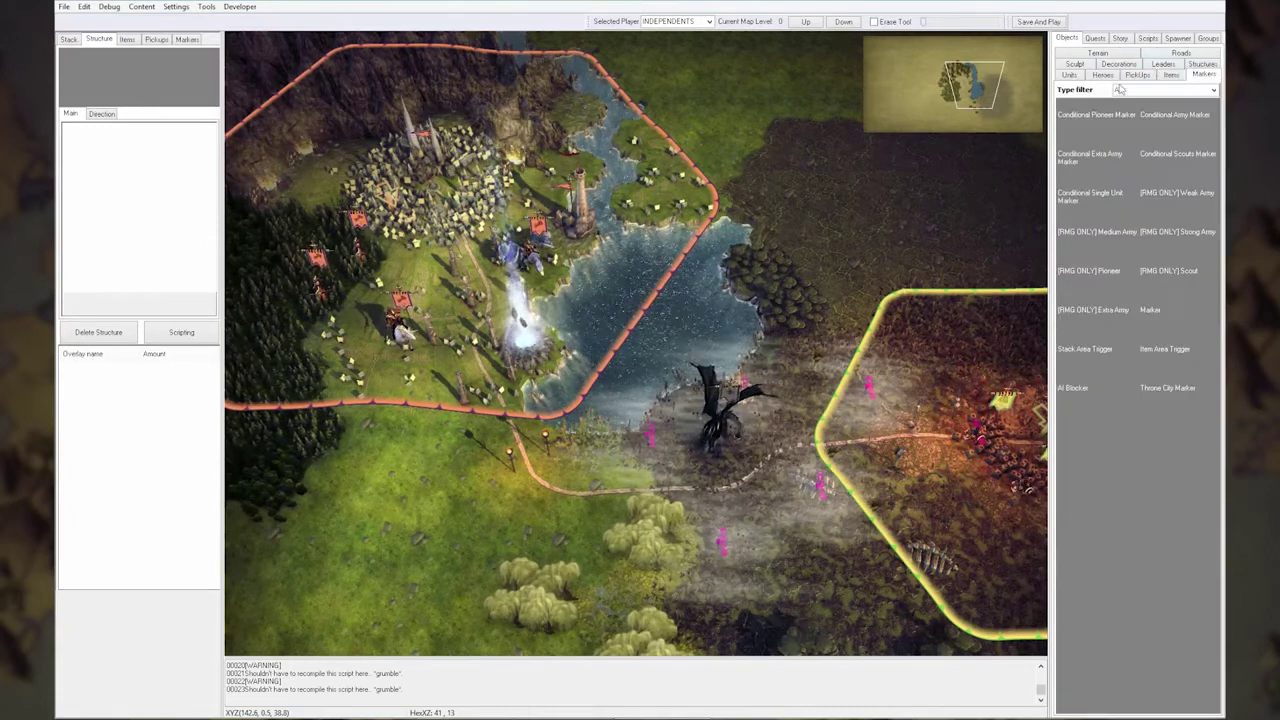
click(1091, 352)
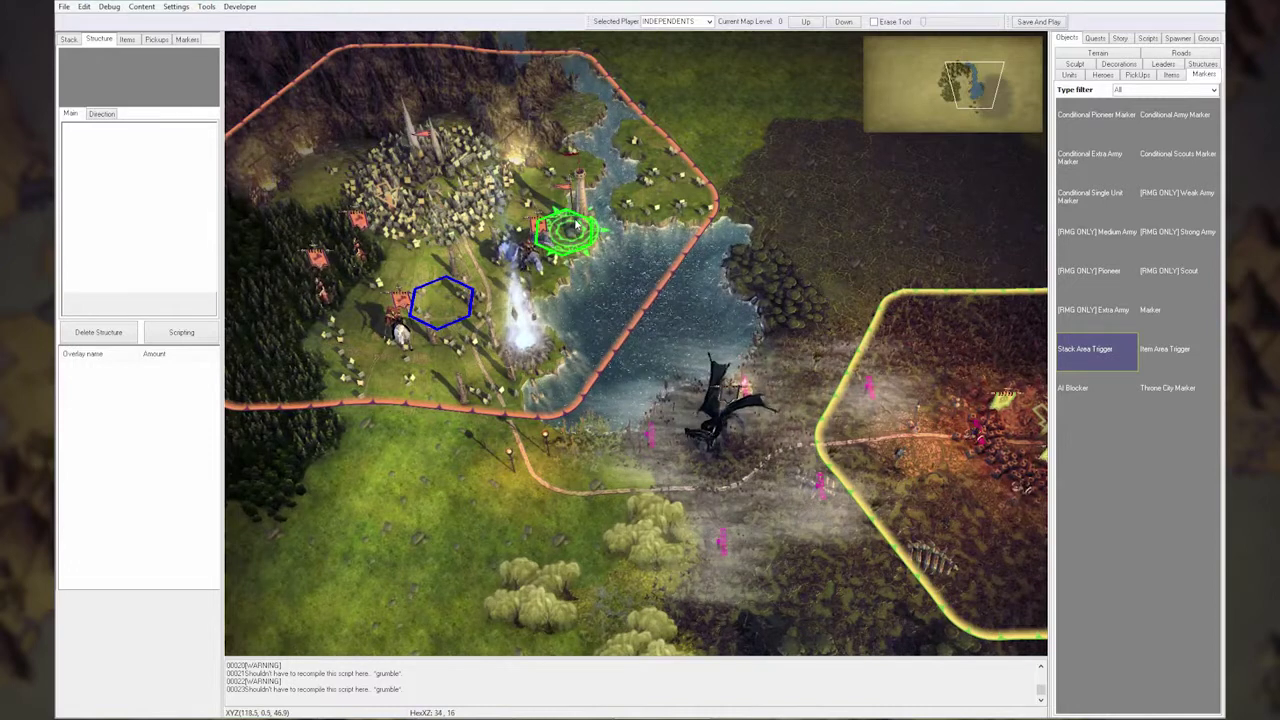
click(571, 228)
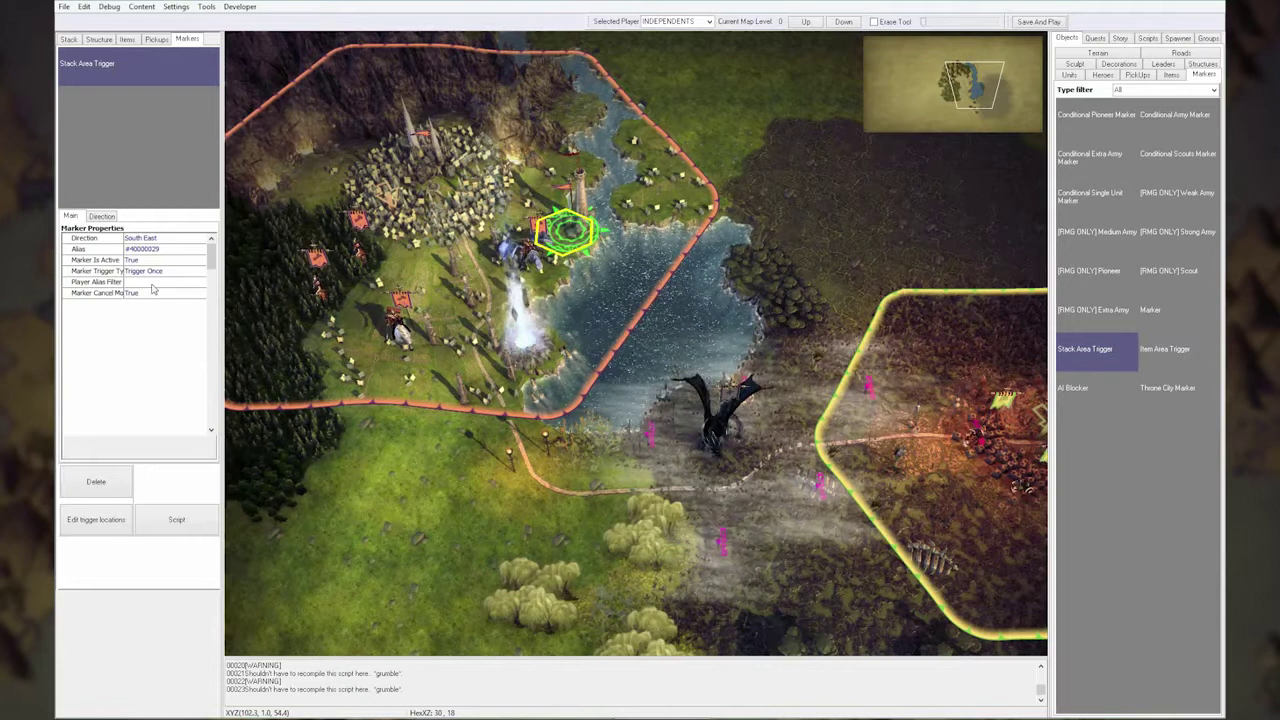
click(150, 283)
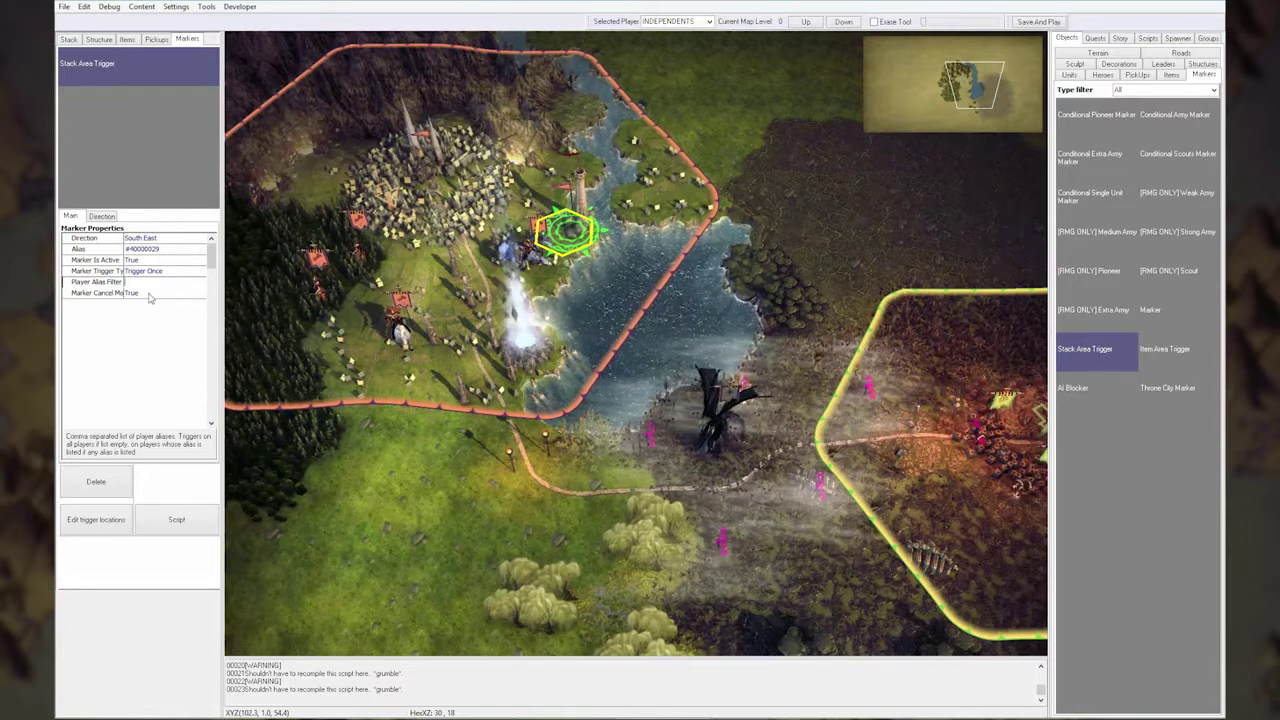
Step: Attach an EventScript with the OnStackEnters event, then close the editors without saving
click(176, 519)
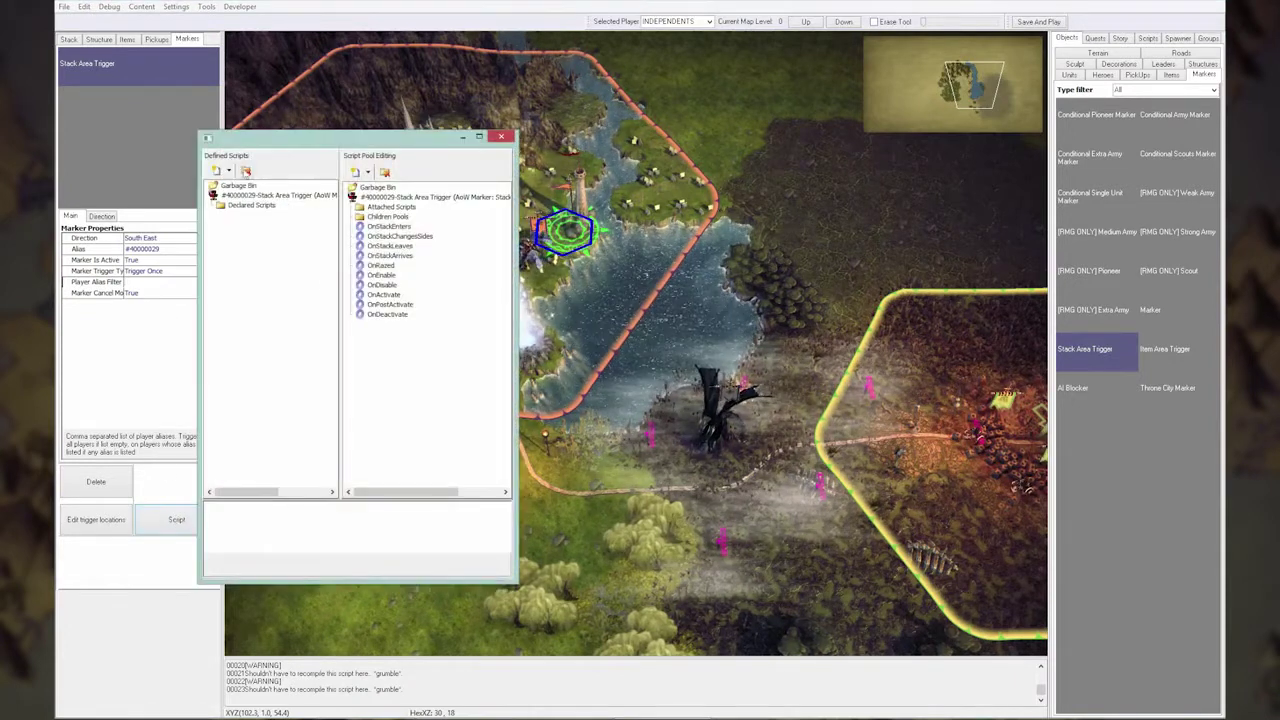
click(216, 170)
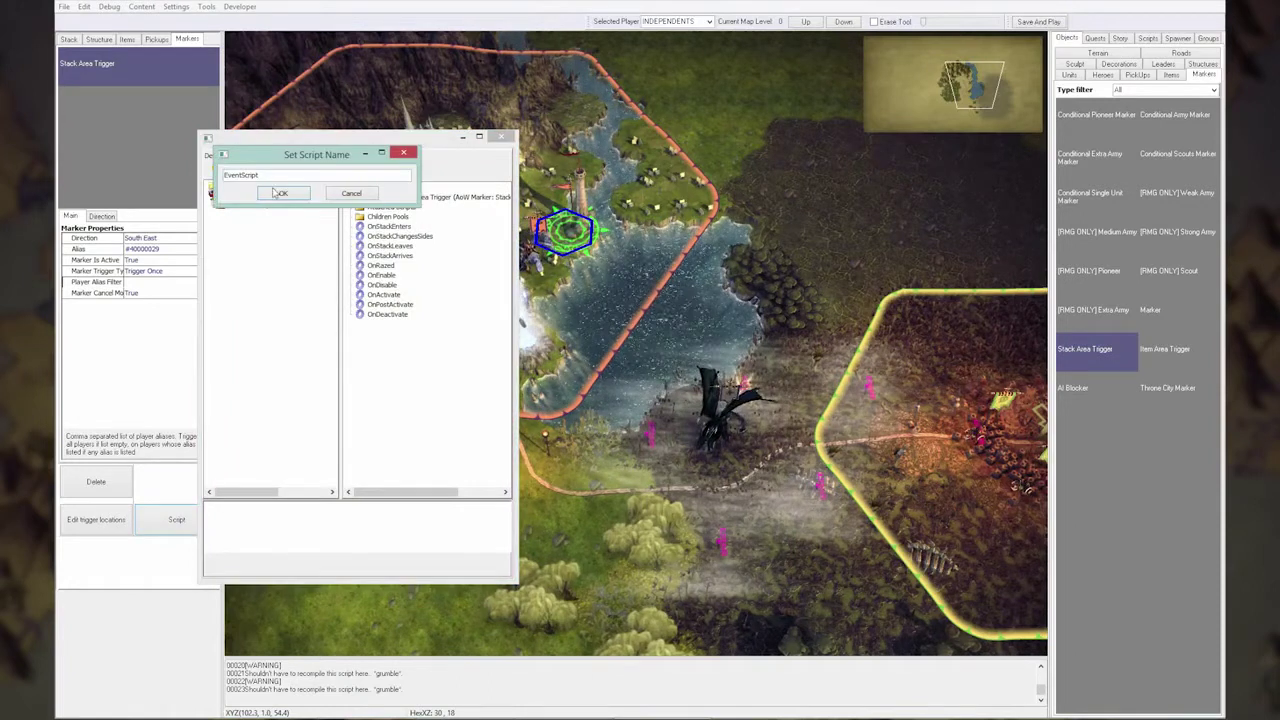
click(278, 193)
click(218, 206)
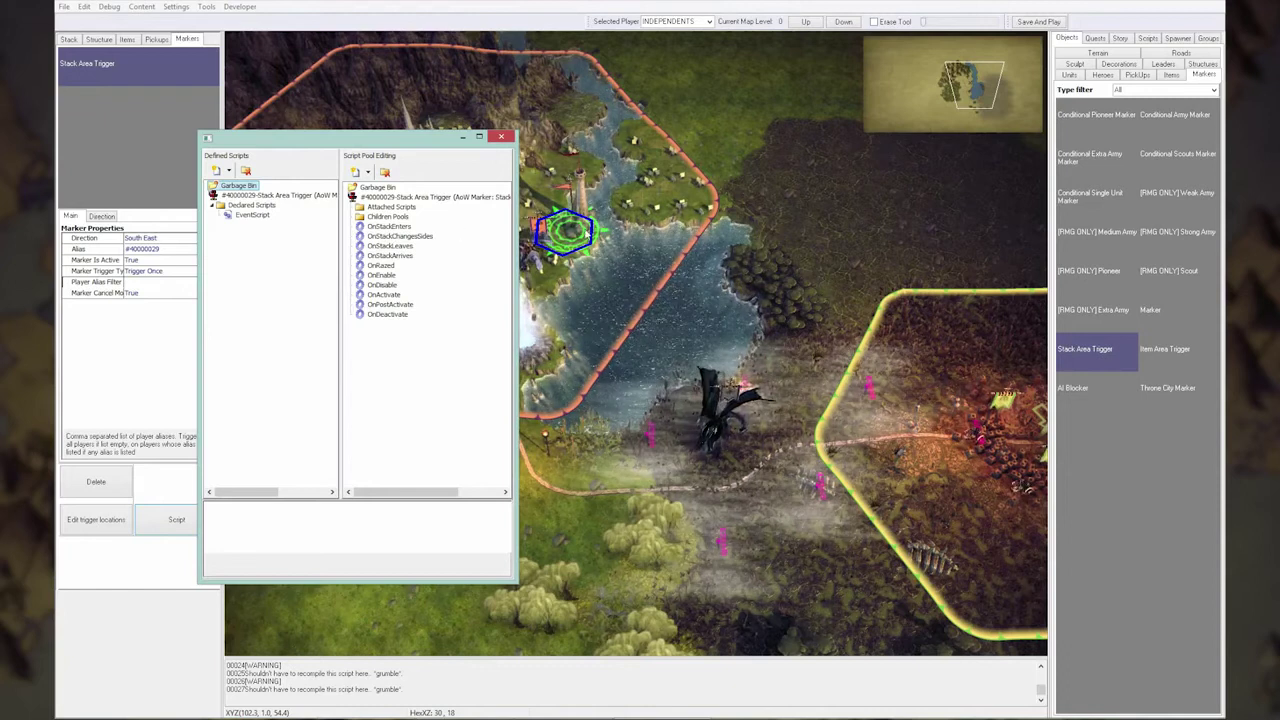
drag(392, 227, 243, 226)
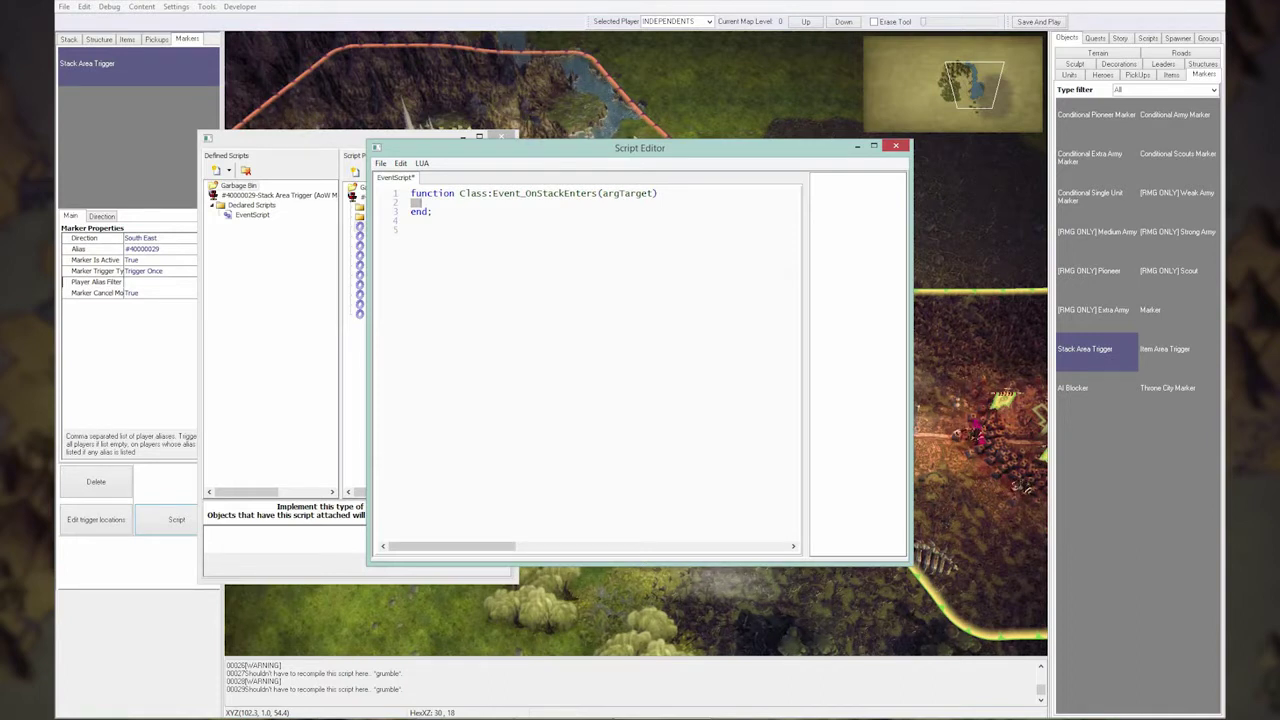
click(895, 147)
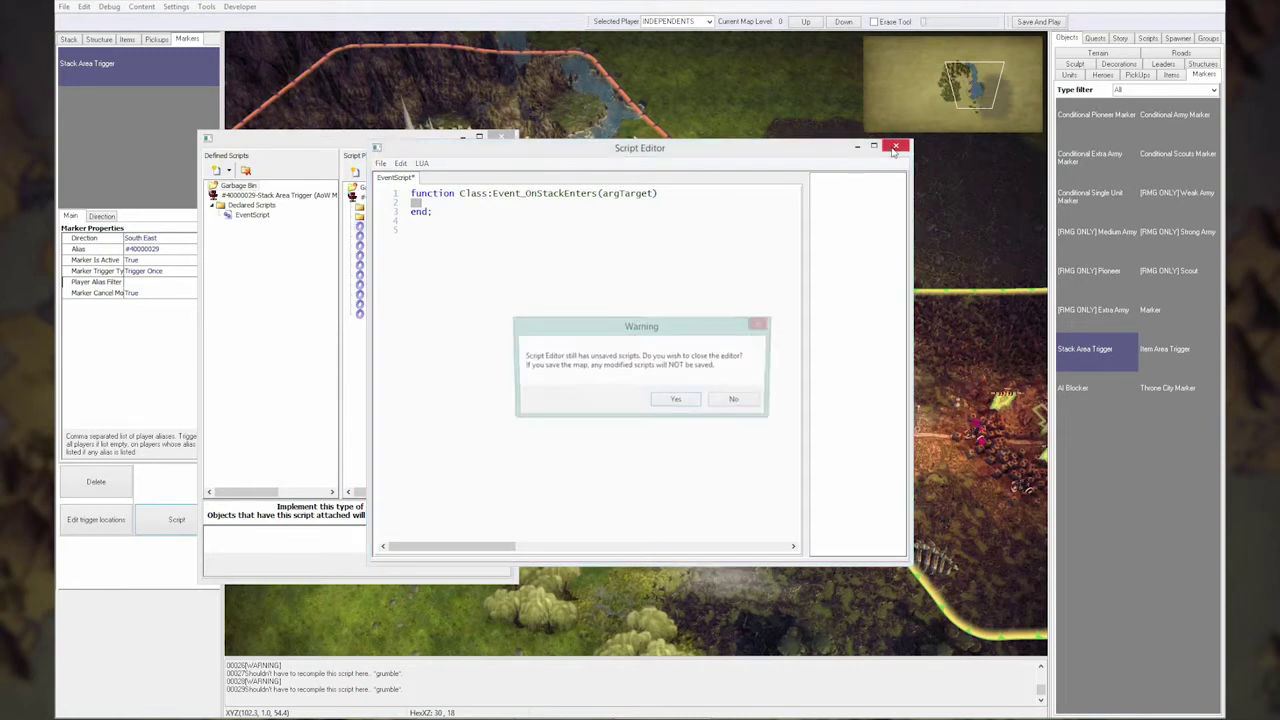
click(672, 398)
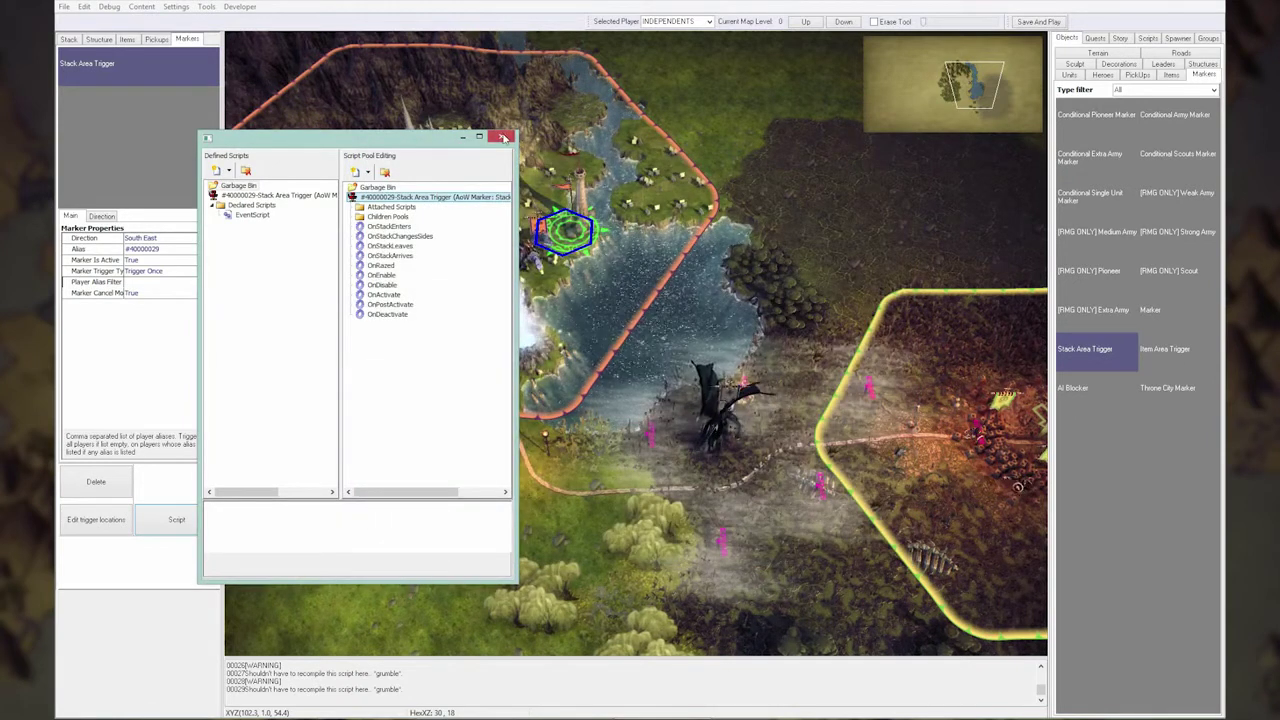
click(501, 136)
key(Escape)
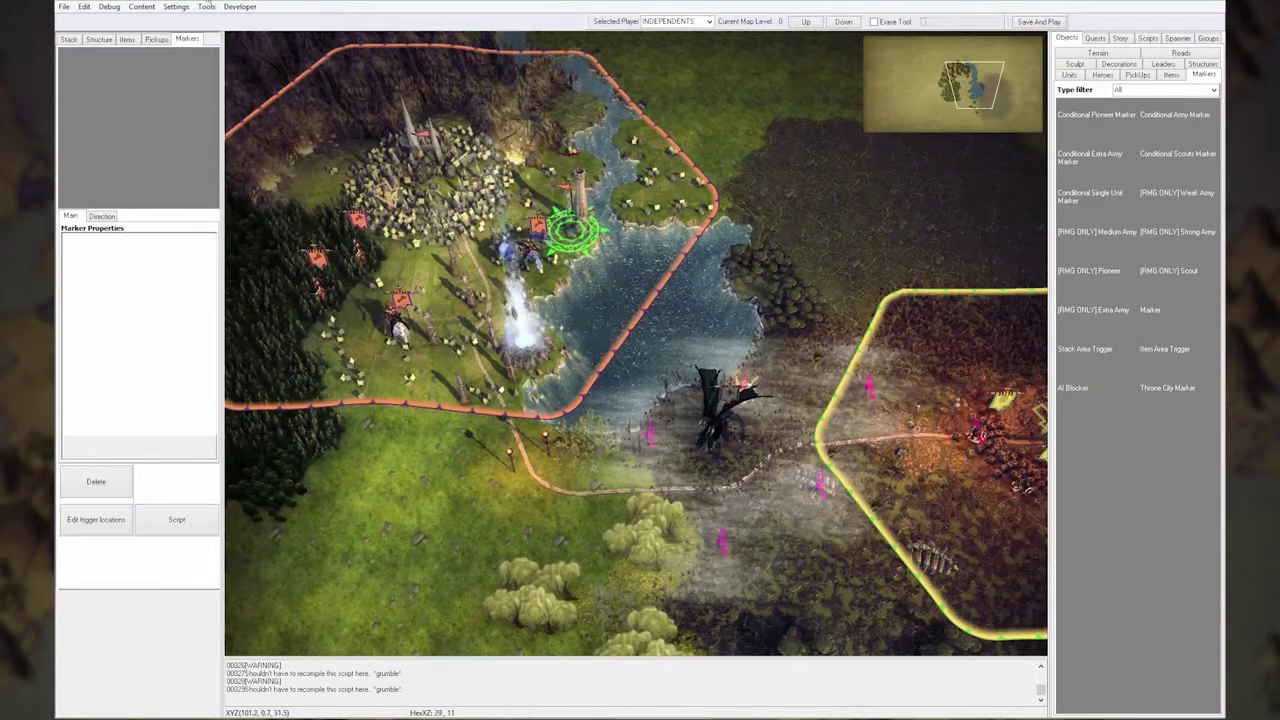
Step: Add Title\Maps\Test.cam as a scenario in the Campaign Editor
click(205, 6)
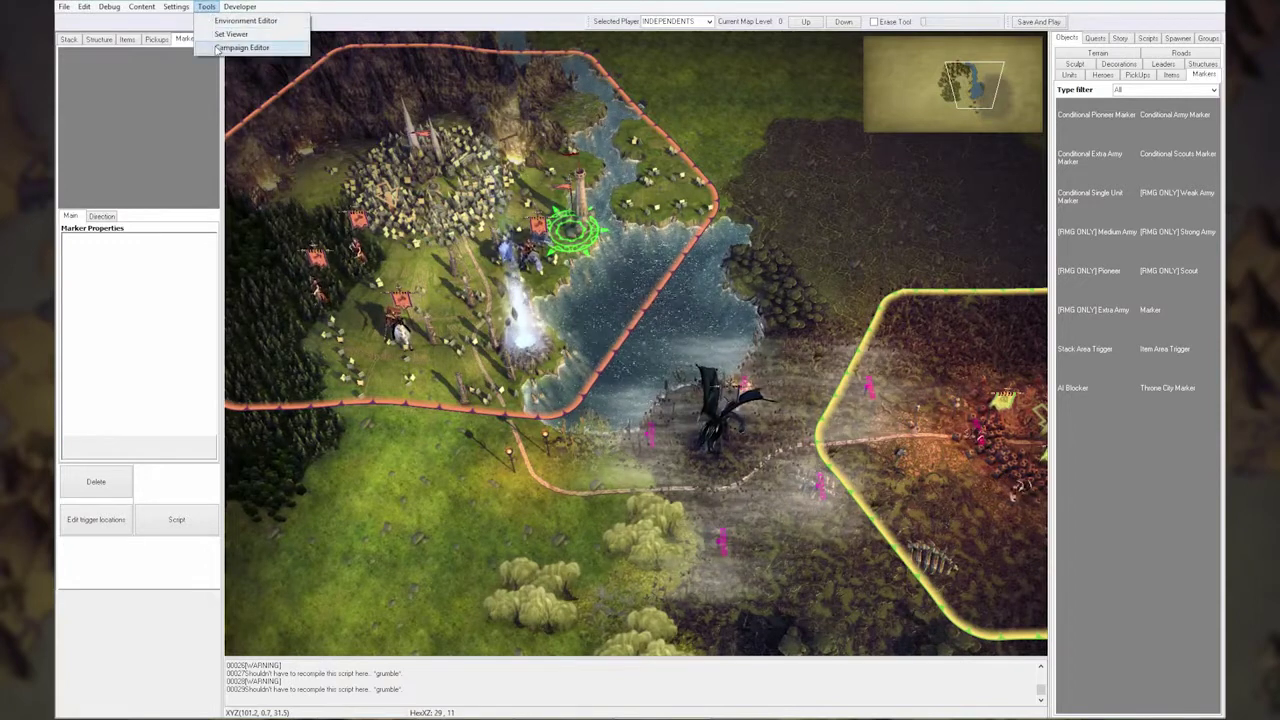
click(250, 45)
drag(343, 171, 403, 137)
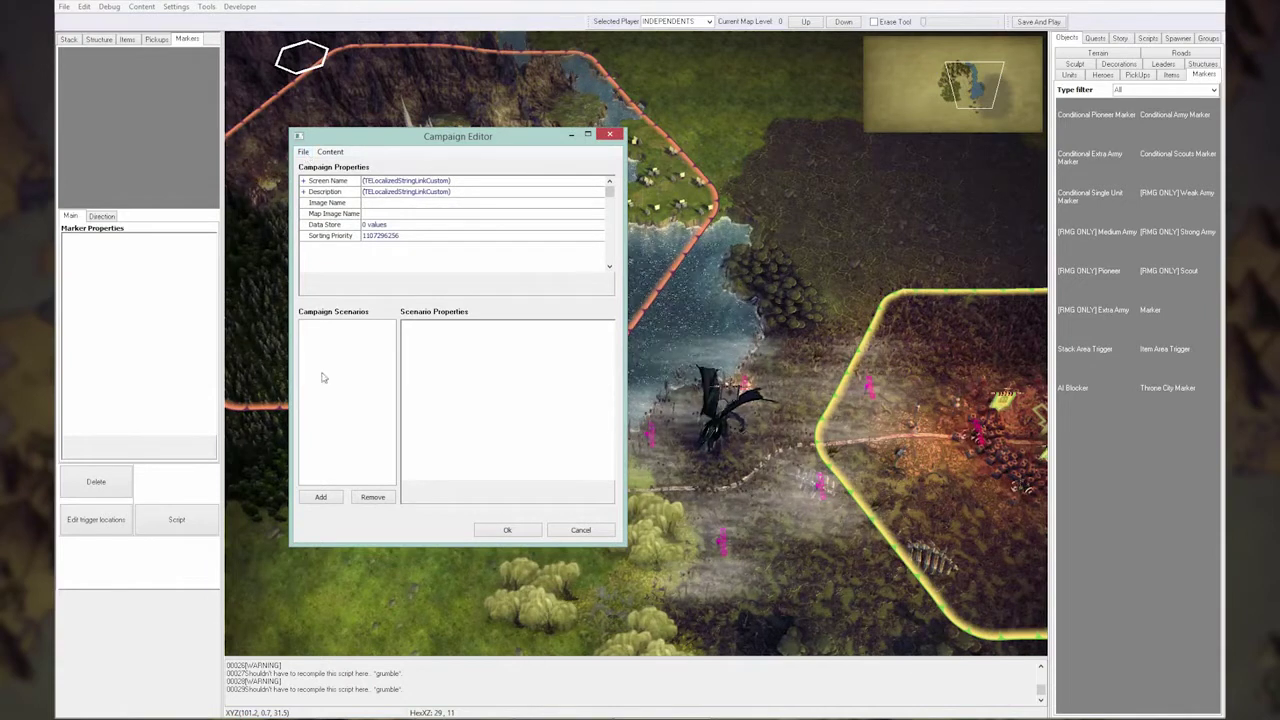
click(321, 497)
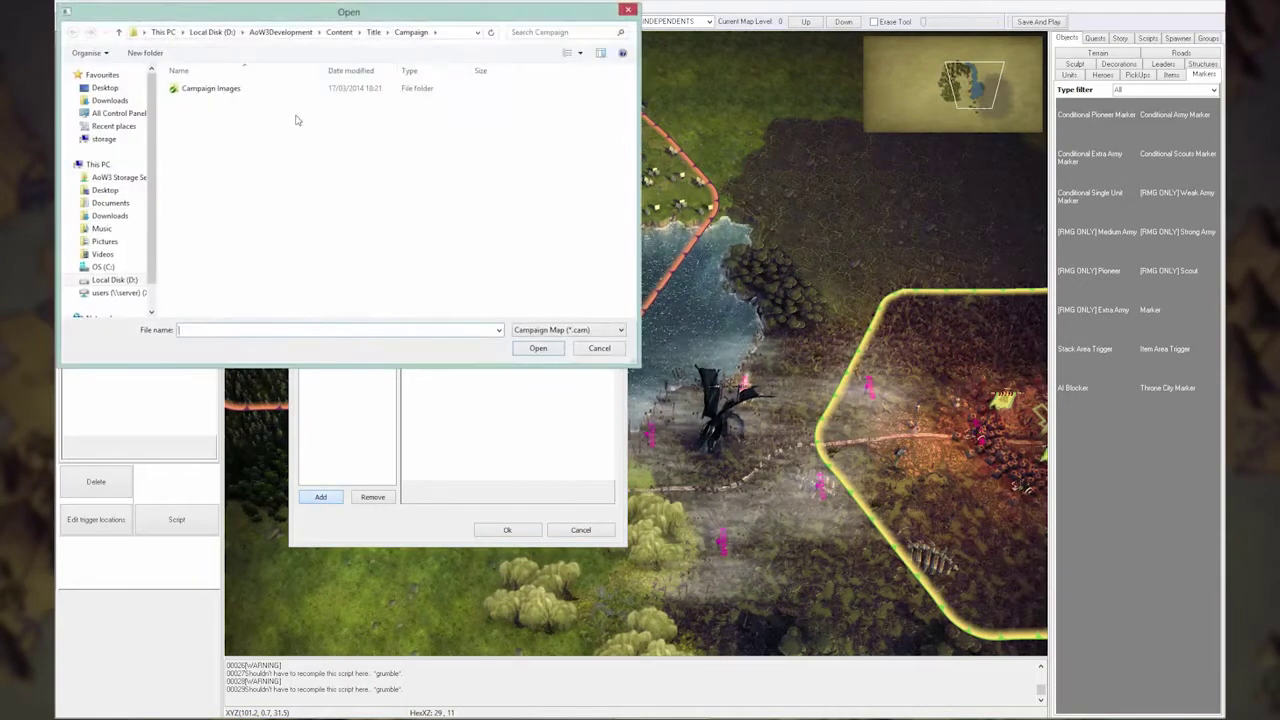
click(373, 32)
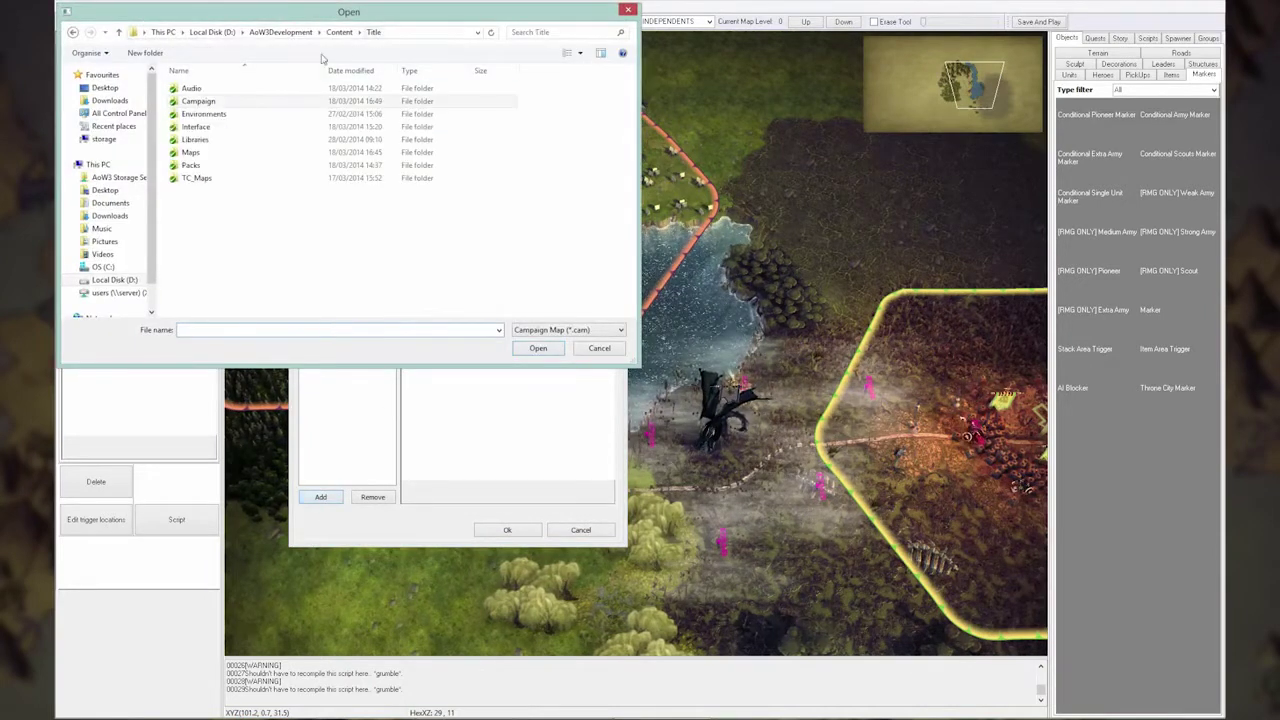
double_click(210, 155)
click(196, 88)
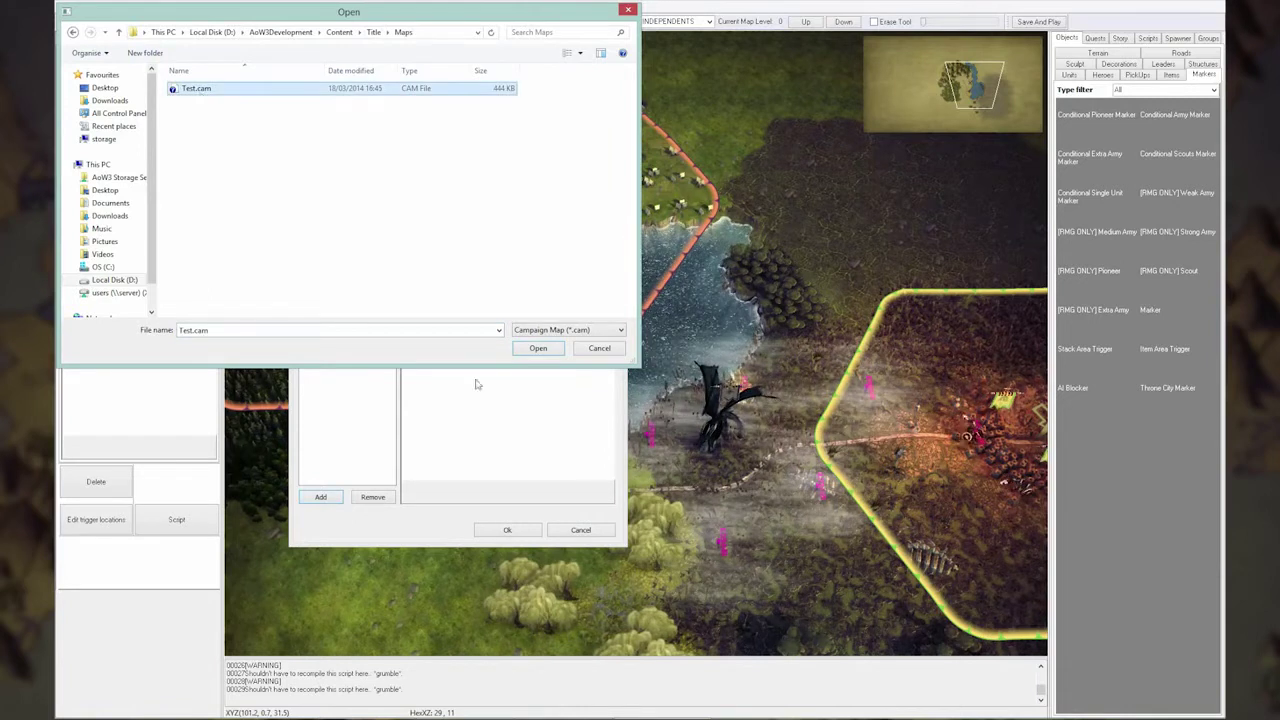
click(538, 348)
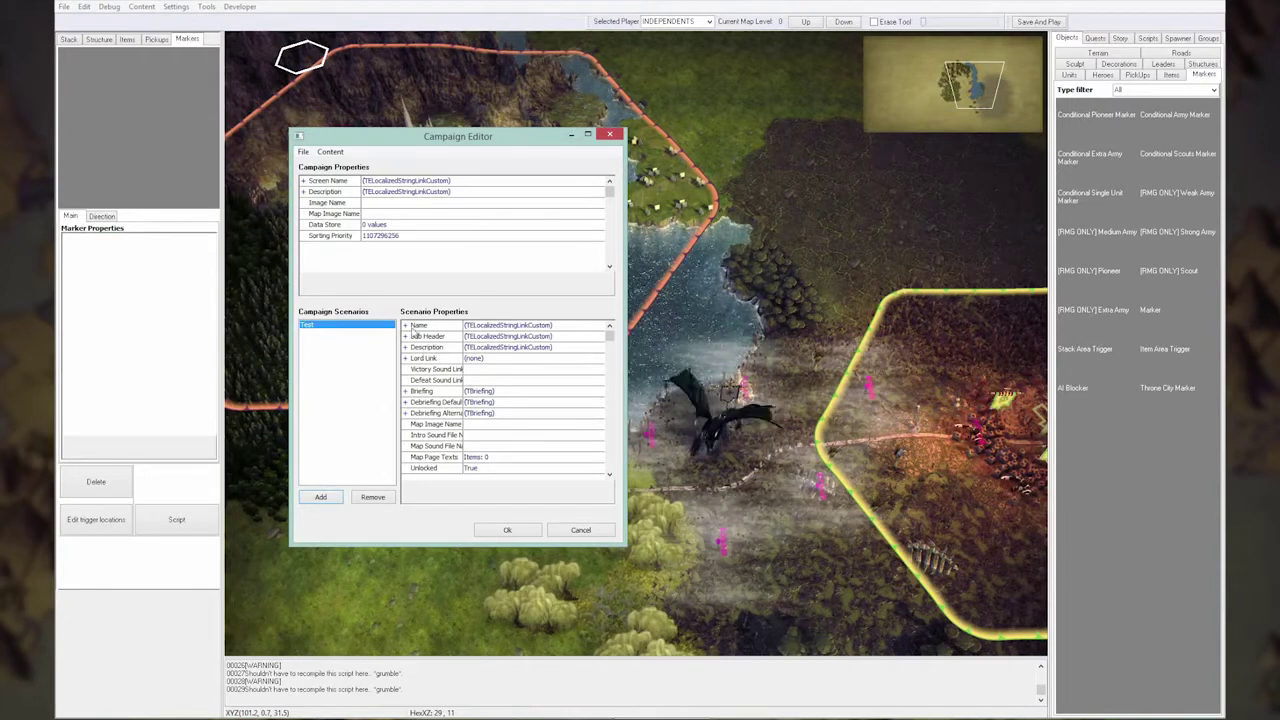
Step: Expand the scenario's Description and Briefing settings and select Briefing Pages
click(405, 347)
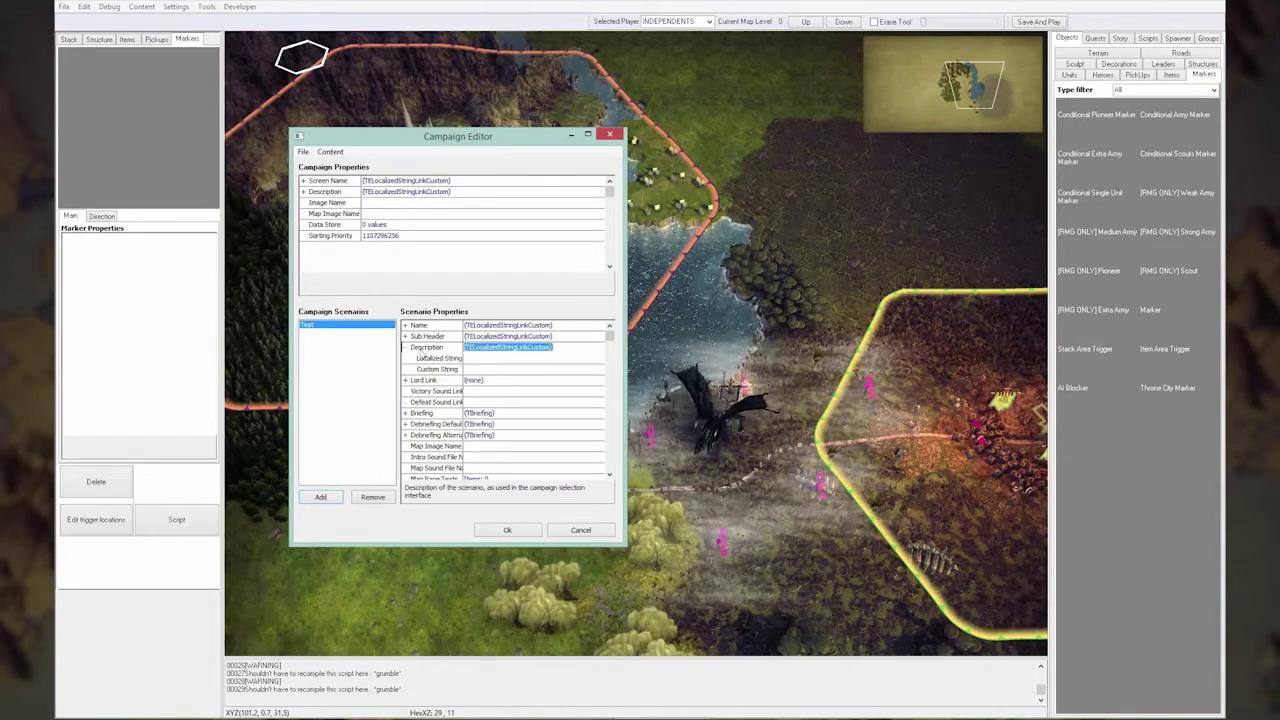
click(452, 370)
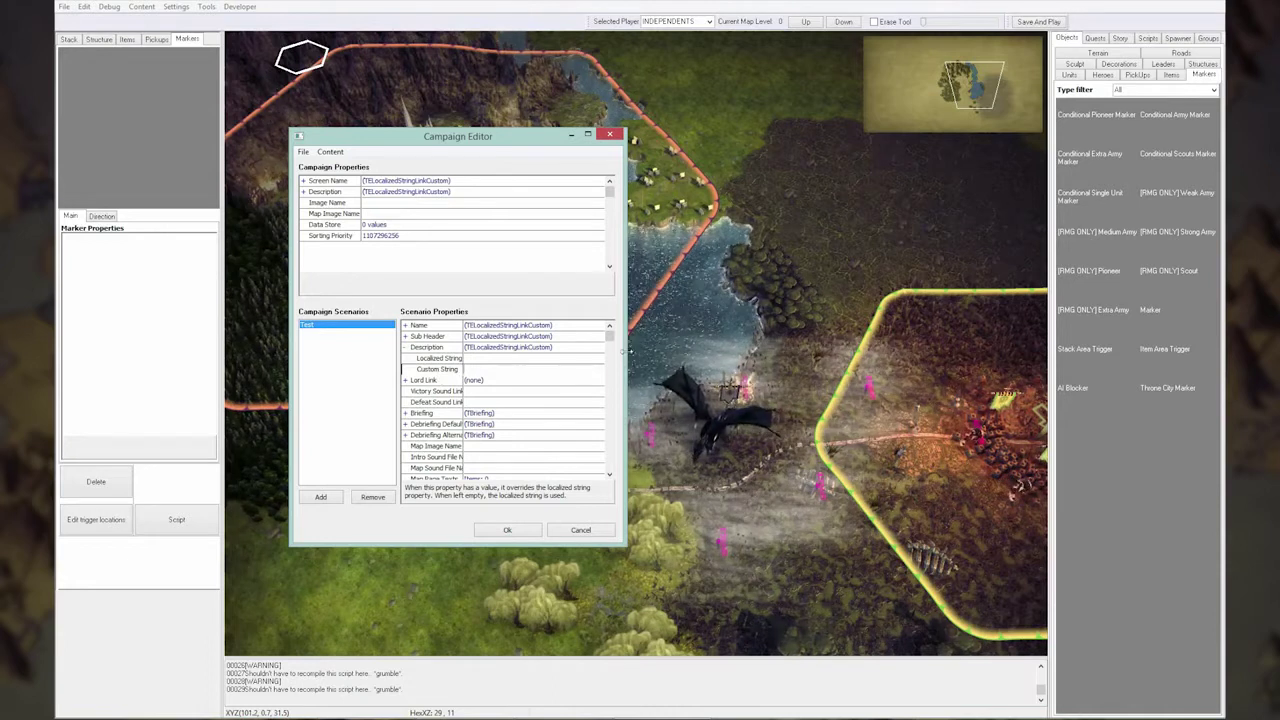
scroll(611, 338, down, 1)
scroll(611, 338, down, 1)
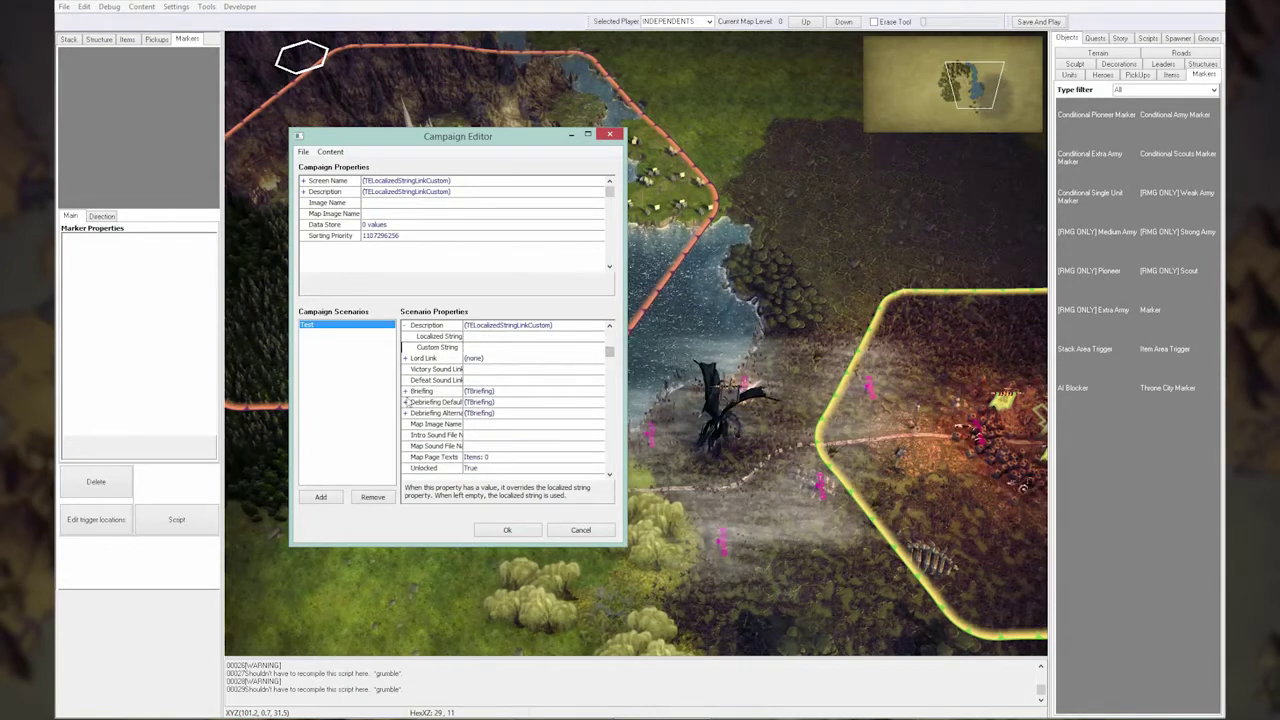
click(405, 391)
click(494, 403)
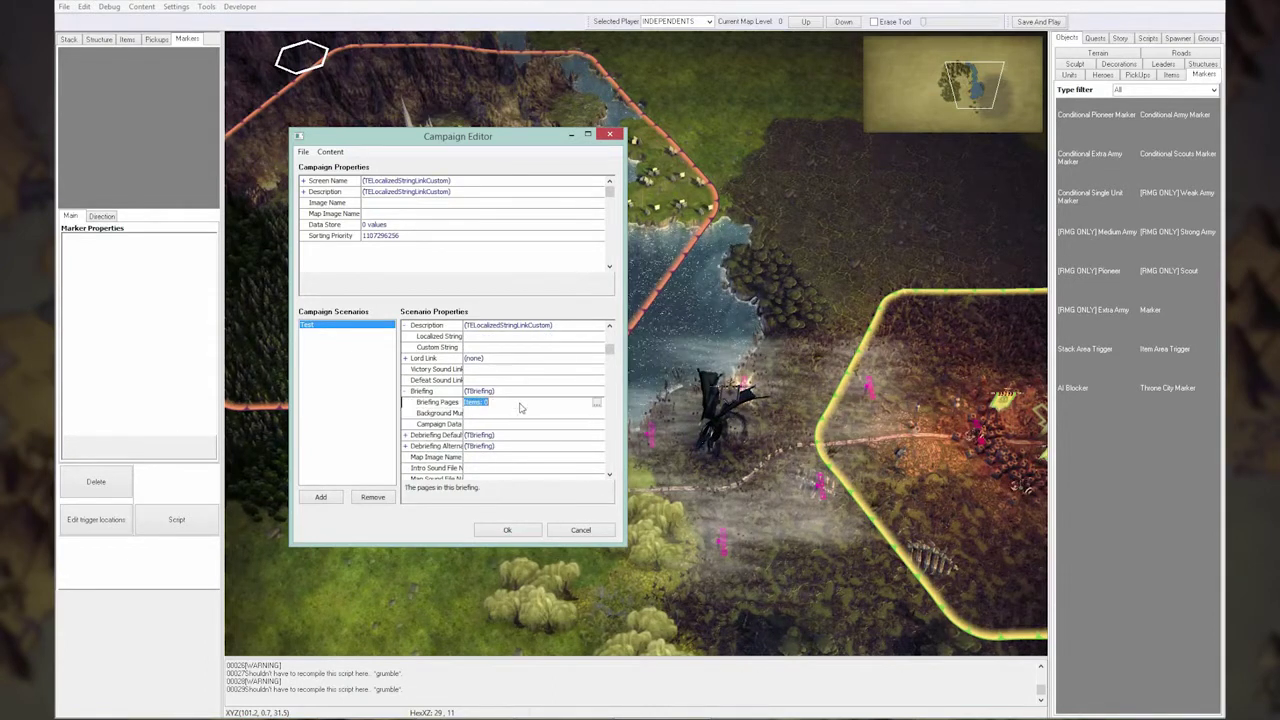
Step: Add one briefing page, expand its Page Name and Page Briefing, and confirm
click(597, 403)
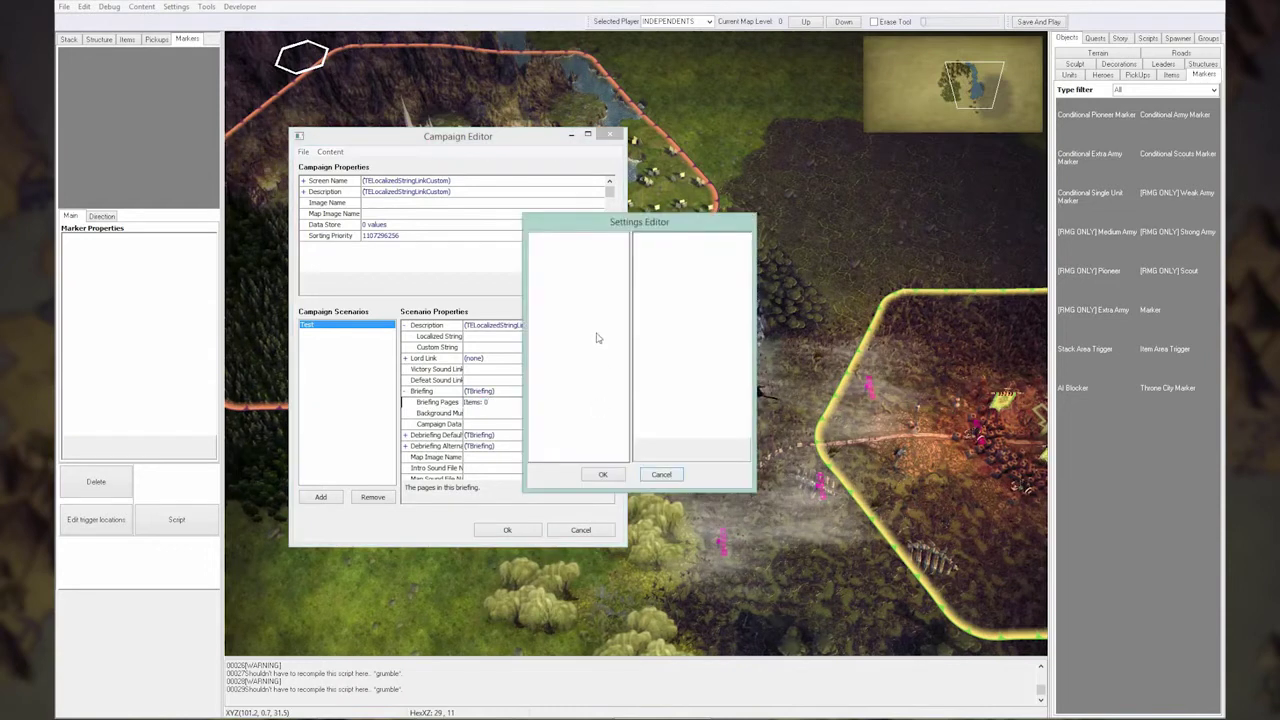
right_click(592, 295)
click(604, 300)
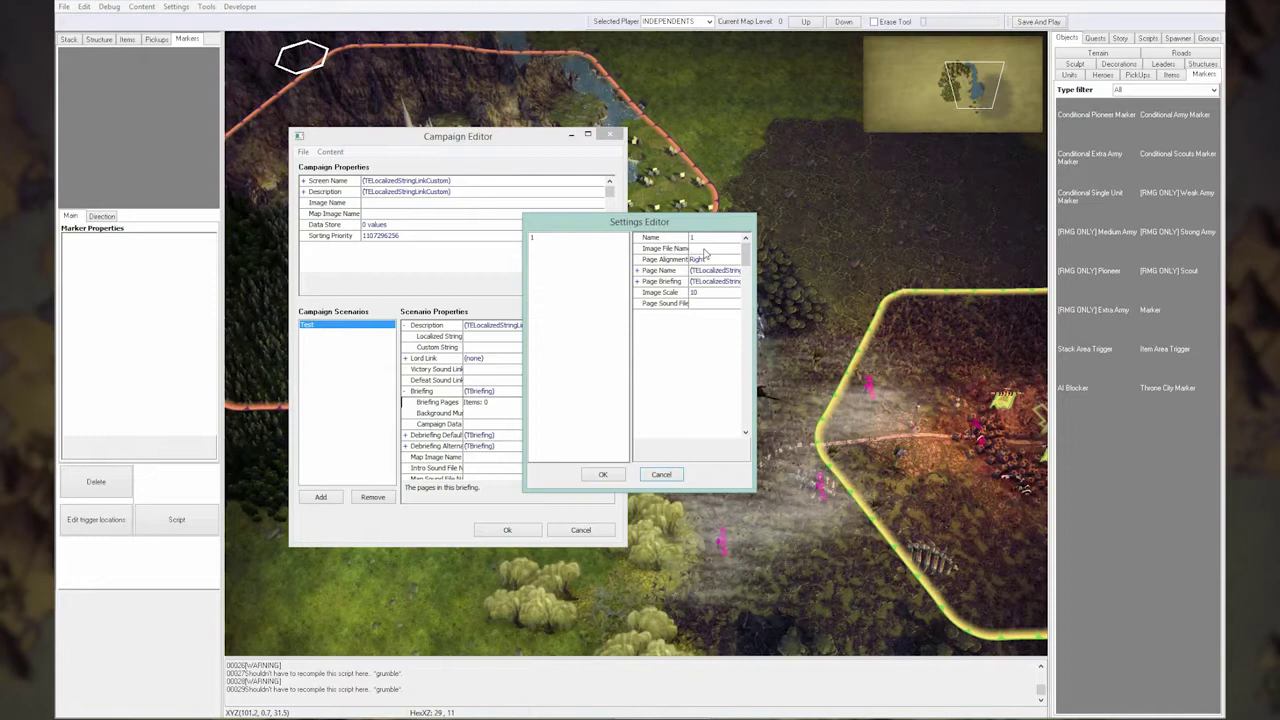
double_click(653, 270)
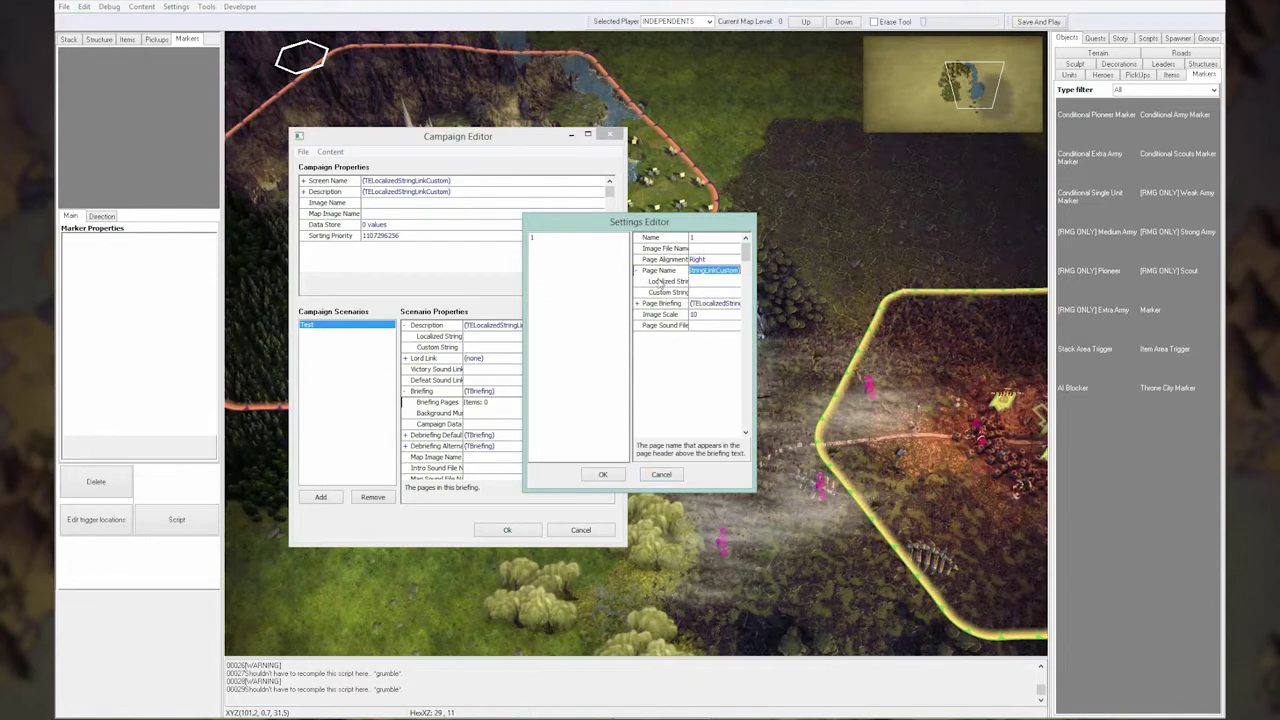
click(715, 294)
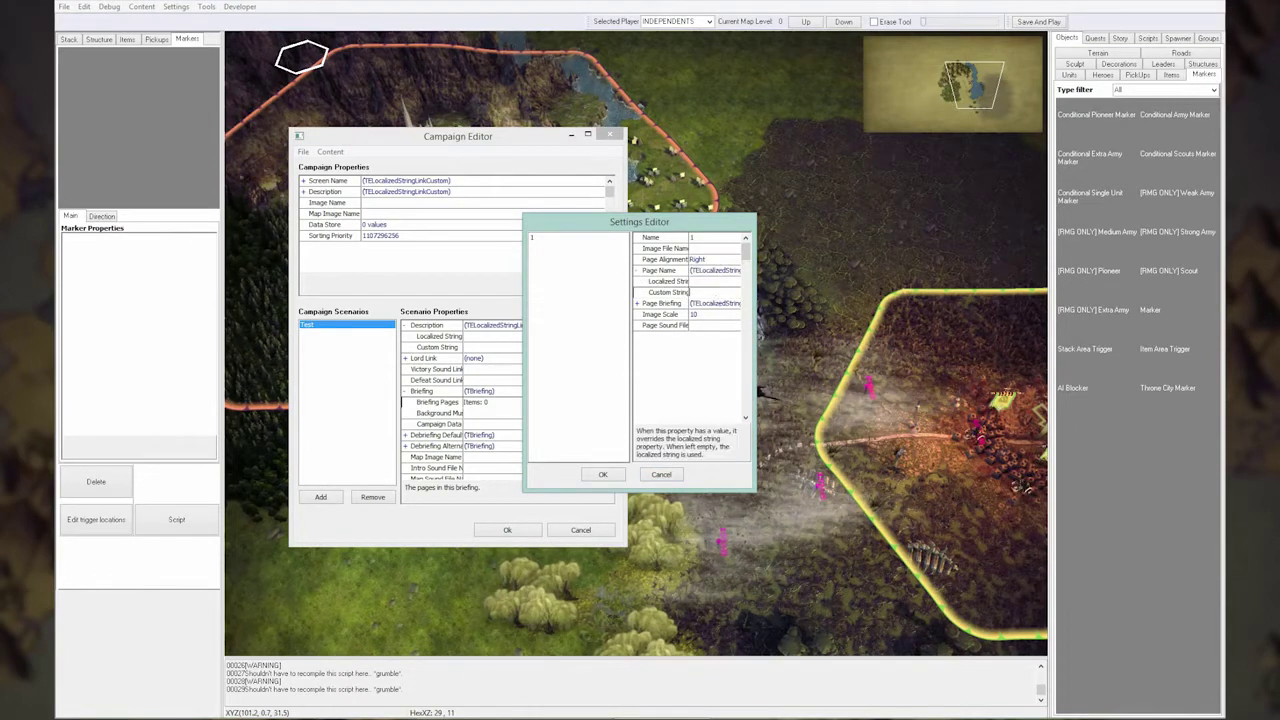
click(637, 305)
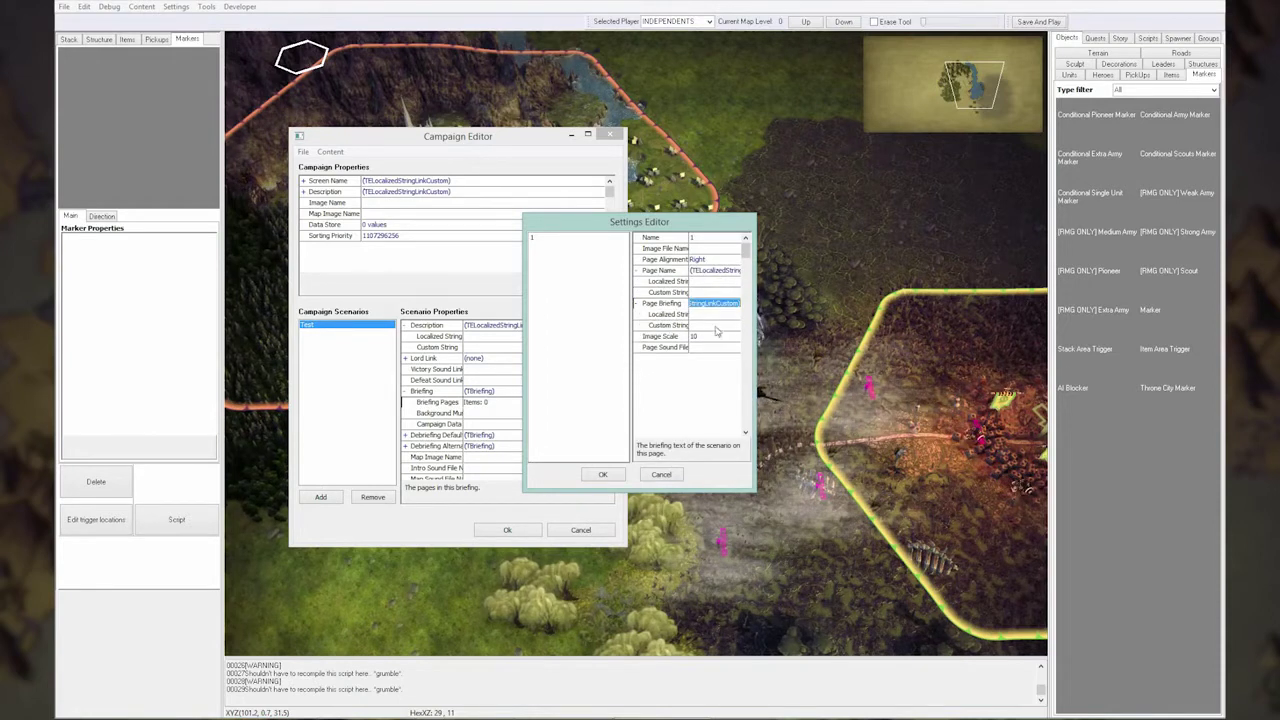
click(605, 475)
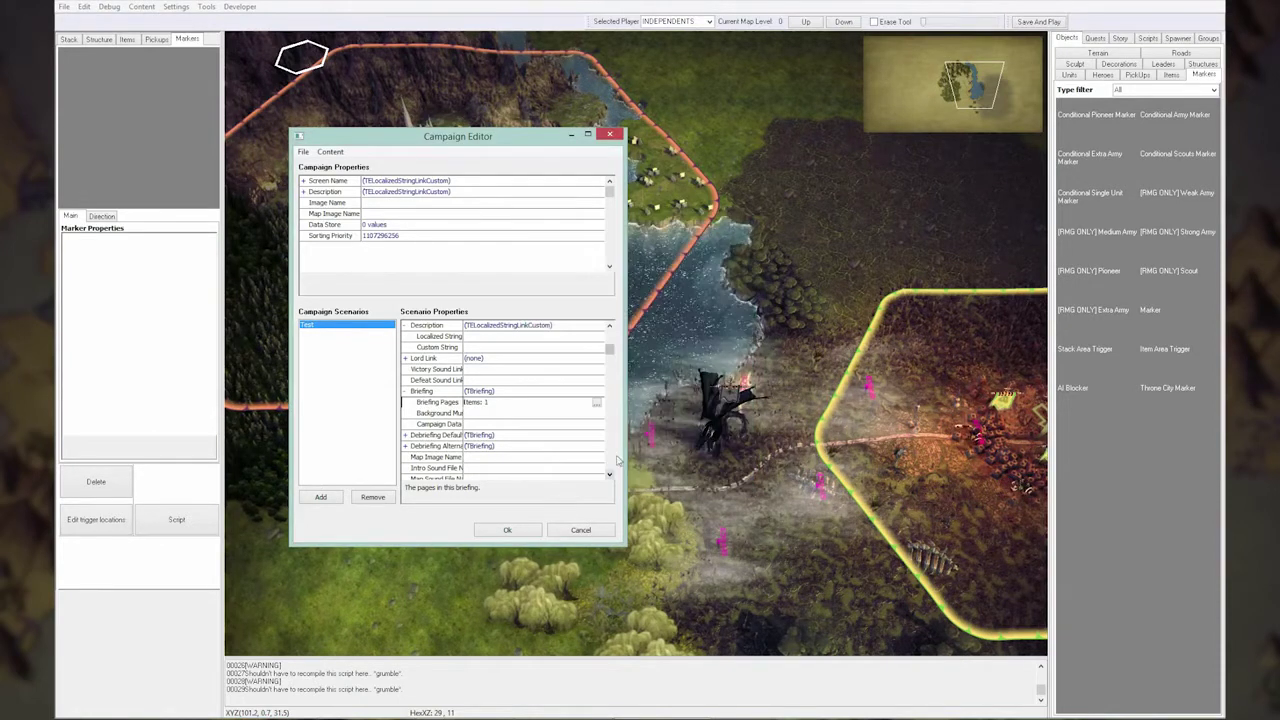